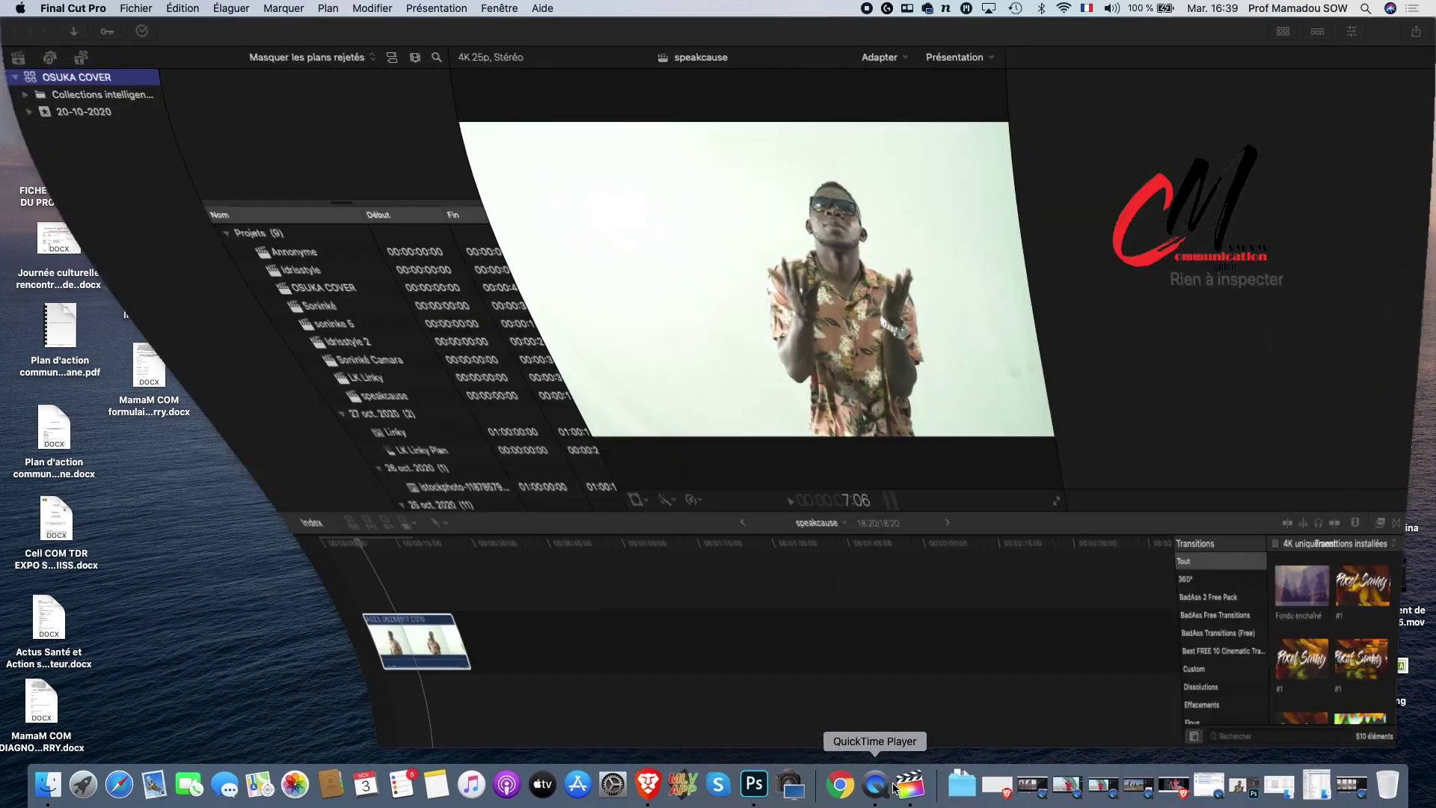
Delete the A023_06280917_C010 clip from the speakcause timeline.
{"action": "key", "text": "super+4"}
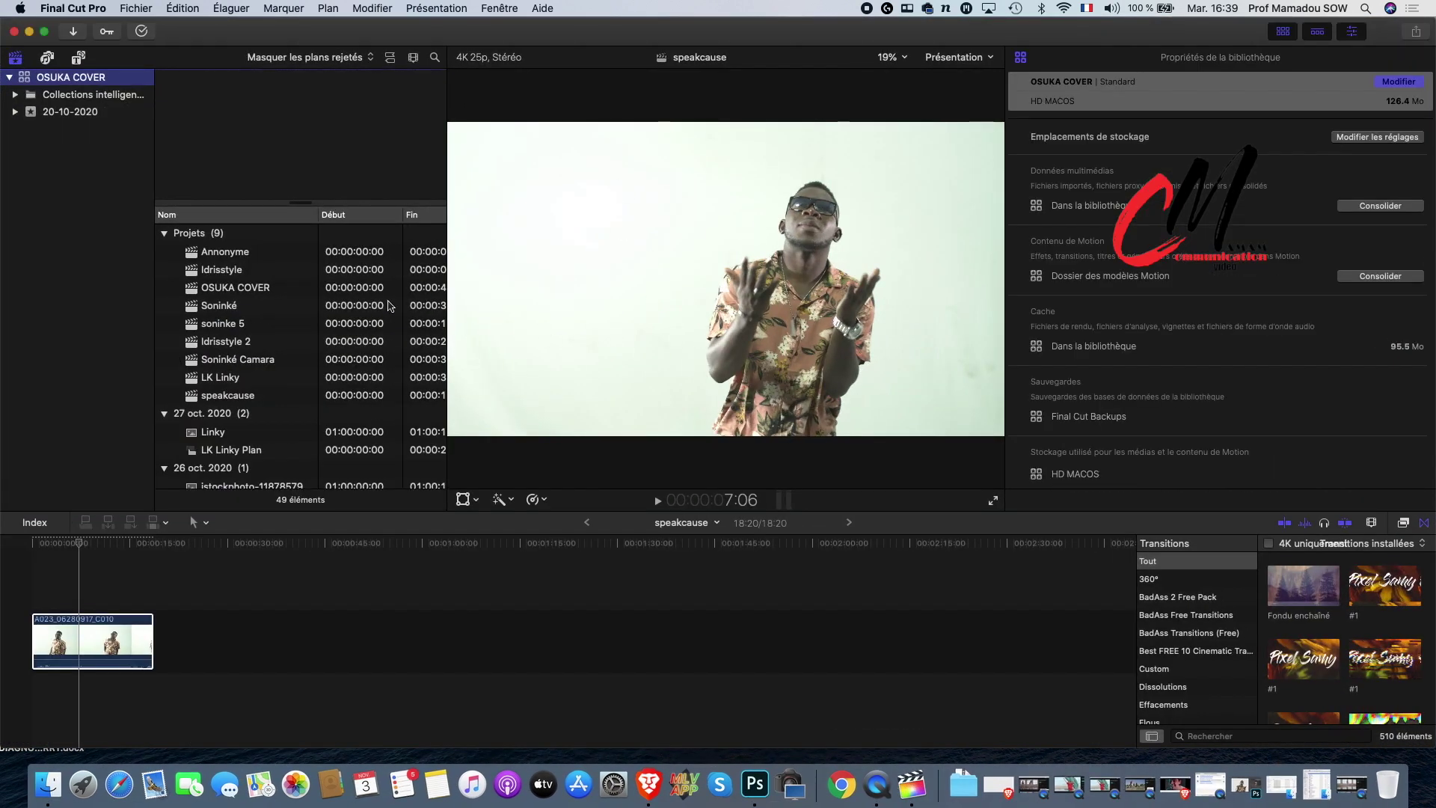
{"action": "left_click", "coordinate": [111, 648]}
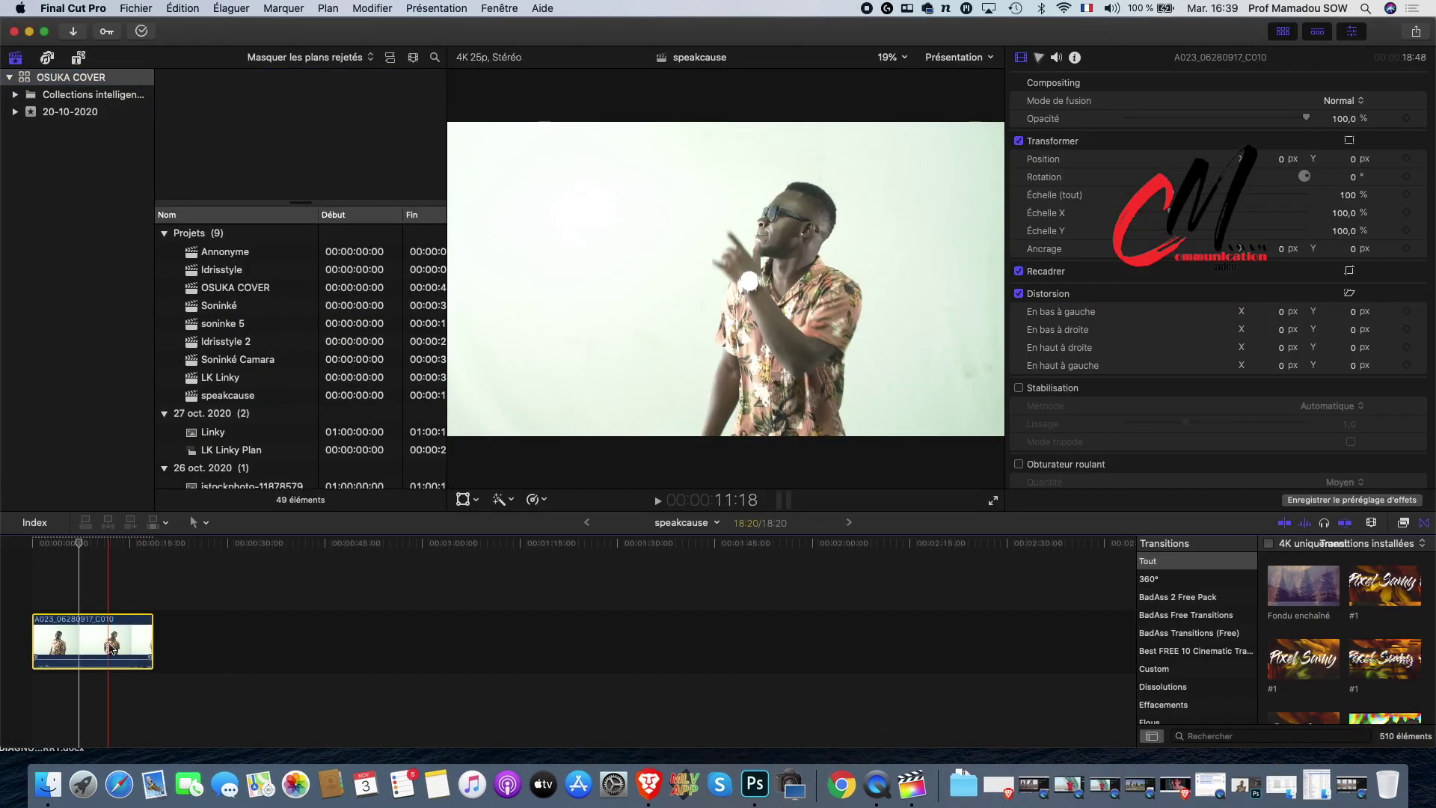
{"action": "key", "text": "Delete"}
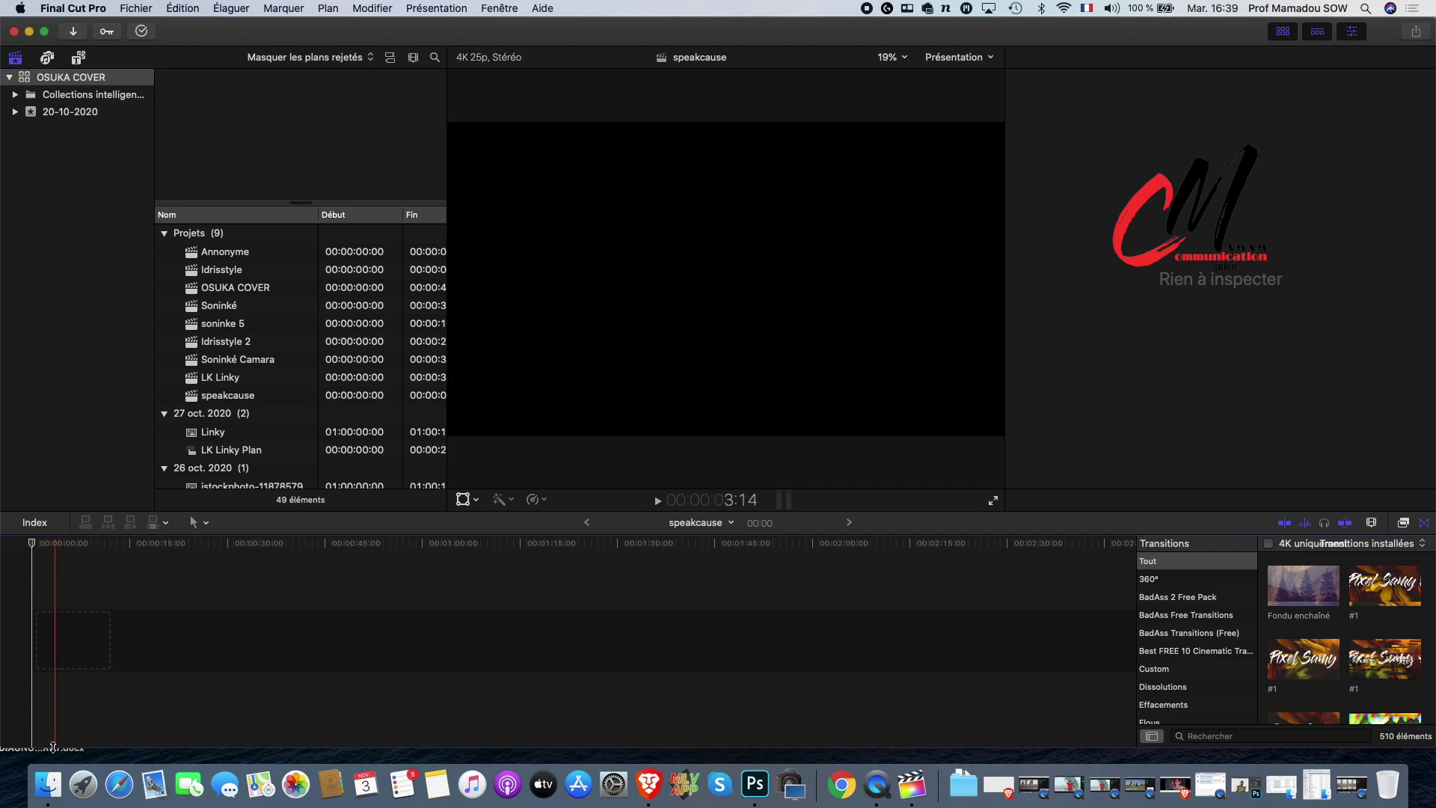
Preview A023_06280917_C010.mov from the Speakcause folder in VLC, and quit the player.
{"action": "left_click", "coordinate": [48, 784]}
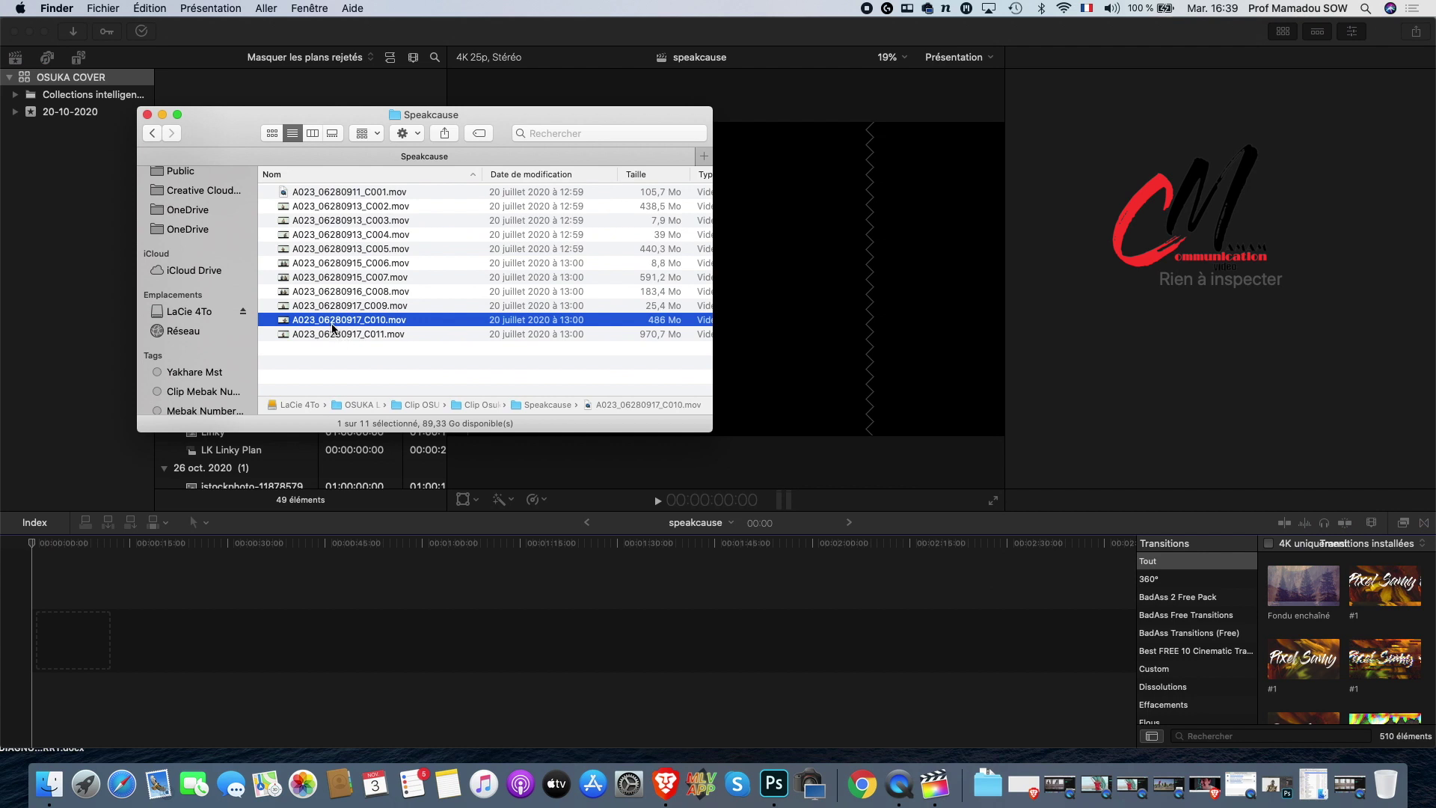
{"action": "key", "text": "space"}
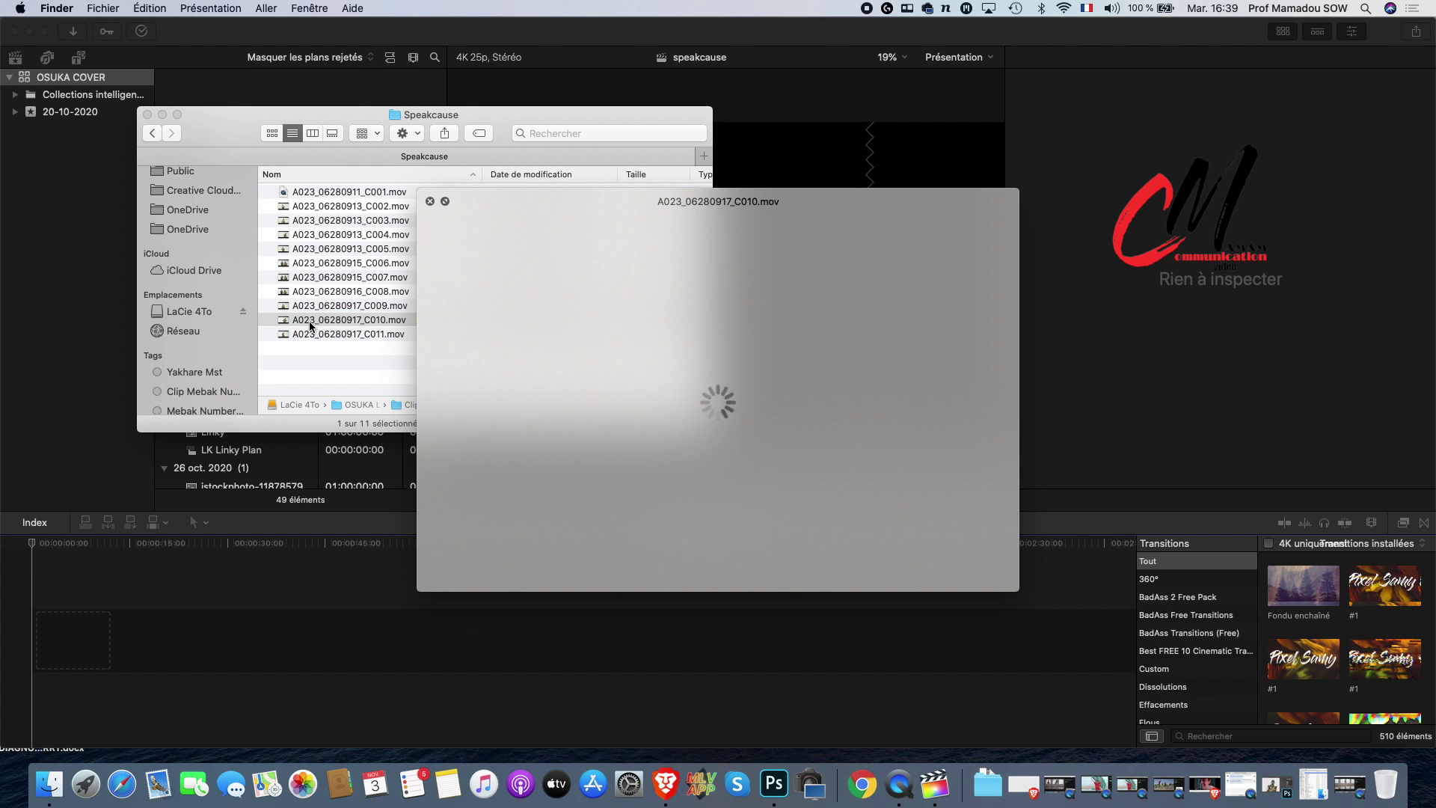
{"action": "key", "text": "space"}
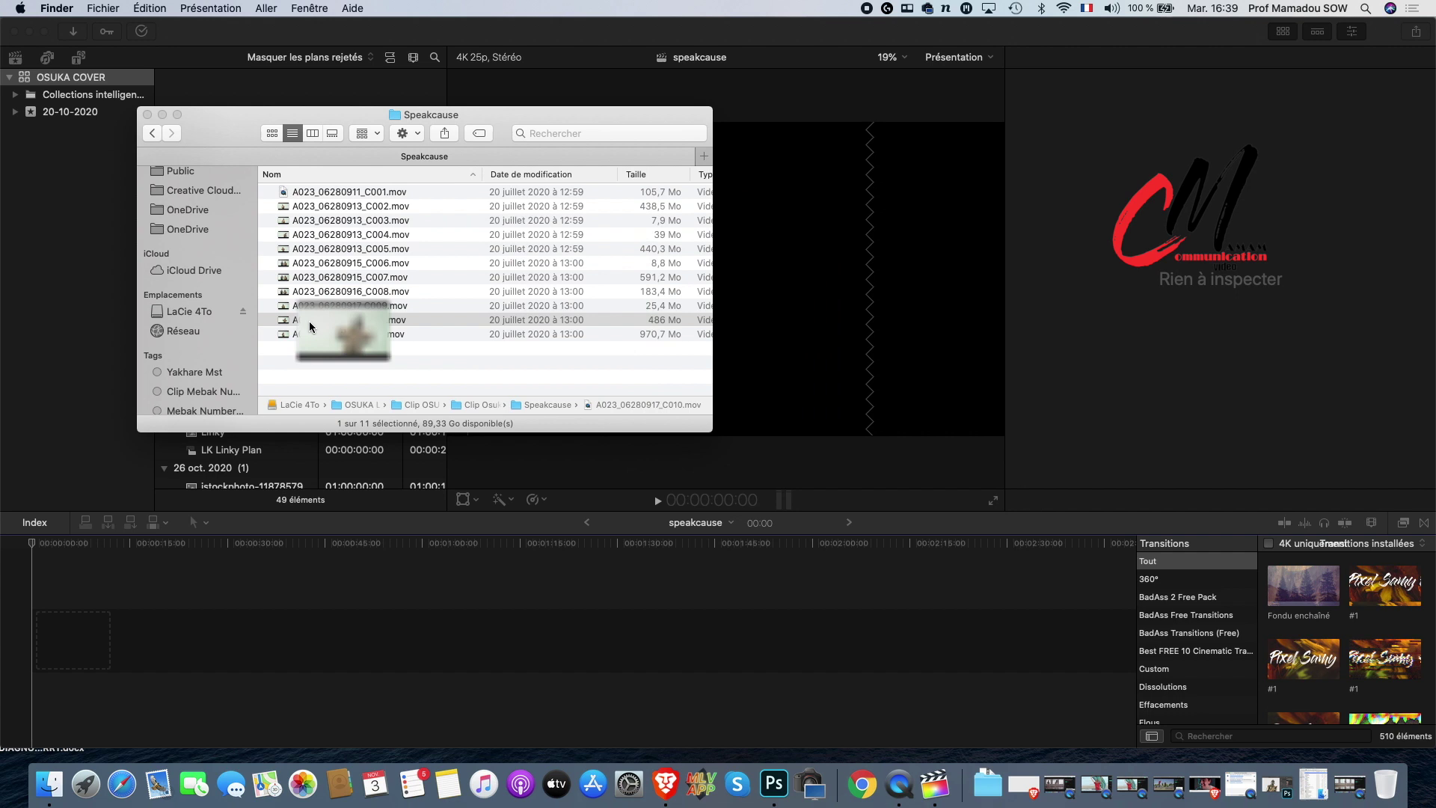
{"action": "right_click", "coordinate": [310, 321]}
{"action": "mouse_move", "coordinate": [441, 342]}
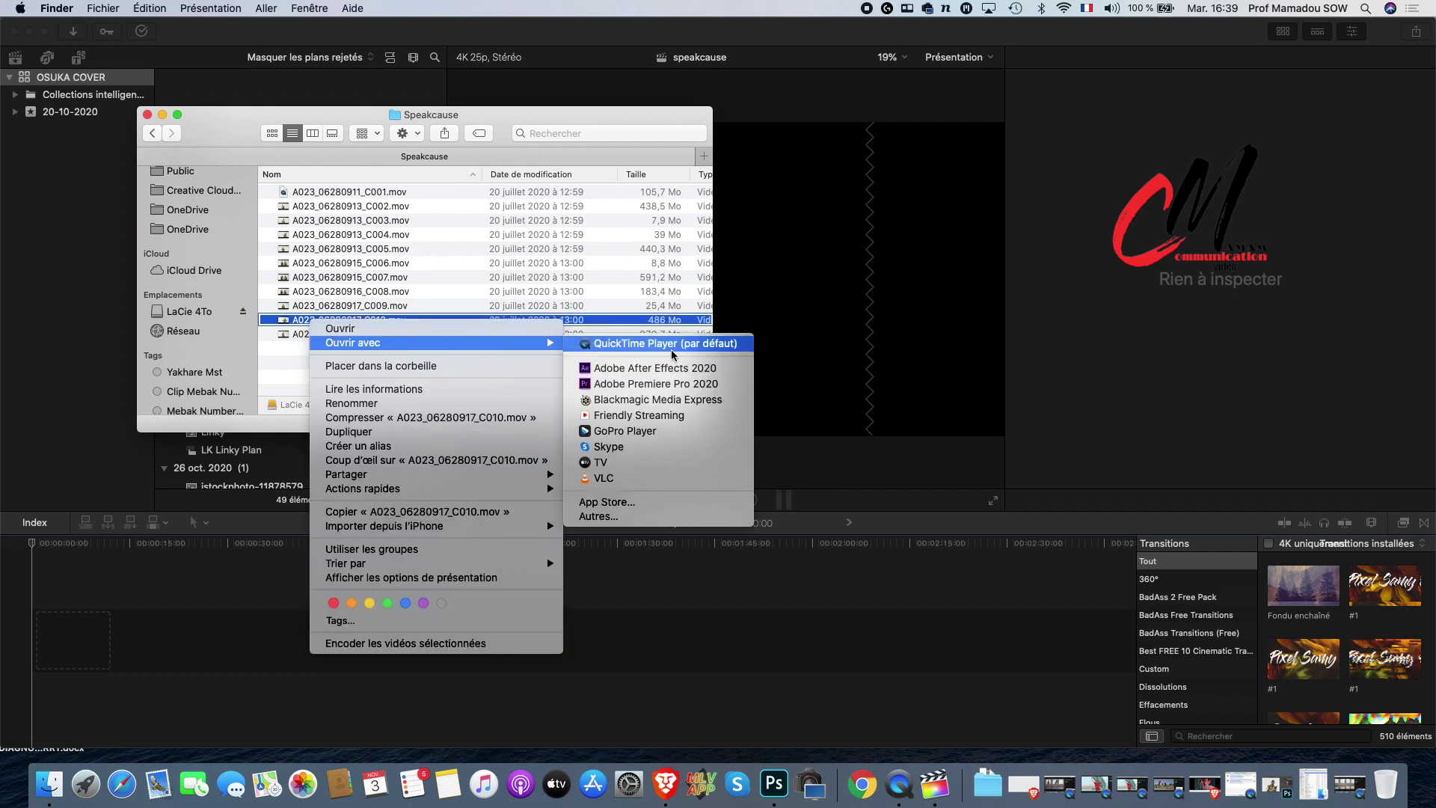
{"action": "left_click", "coordinate": [656, 481]}
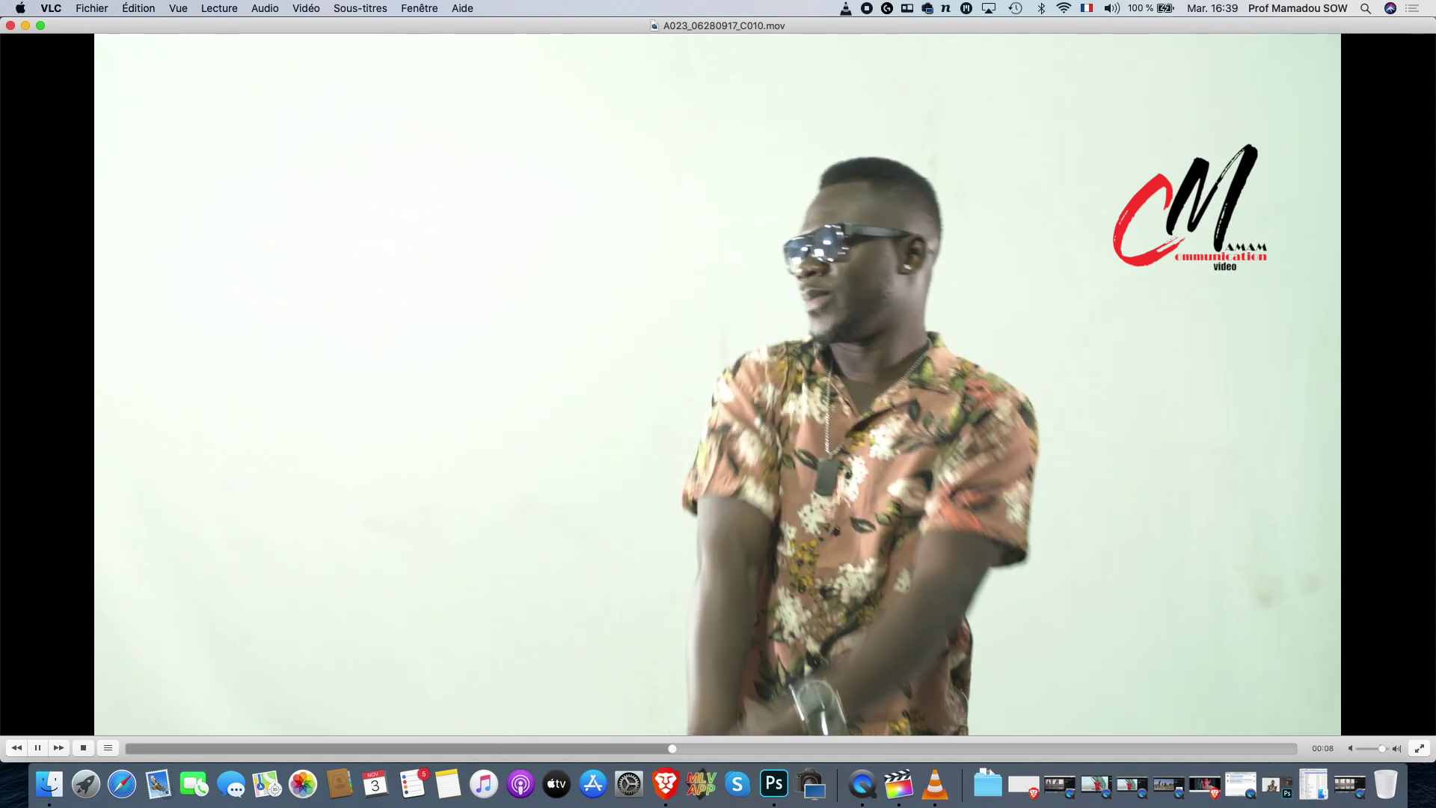
{"action": "key", "text": "space"}
{"action": "left_click", "coordinate": [51, 8]}
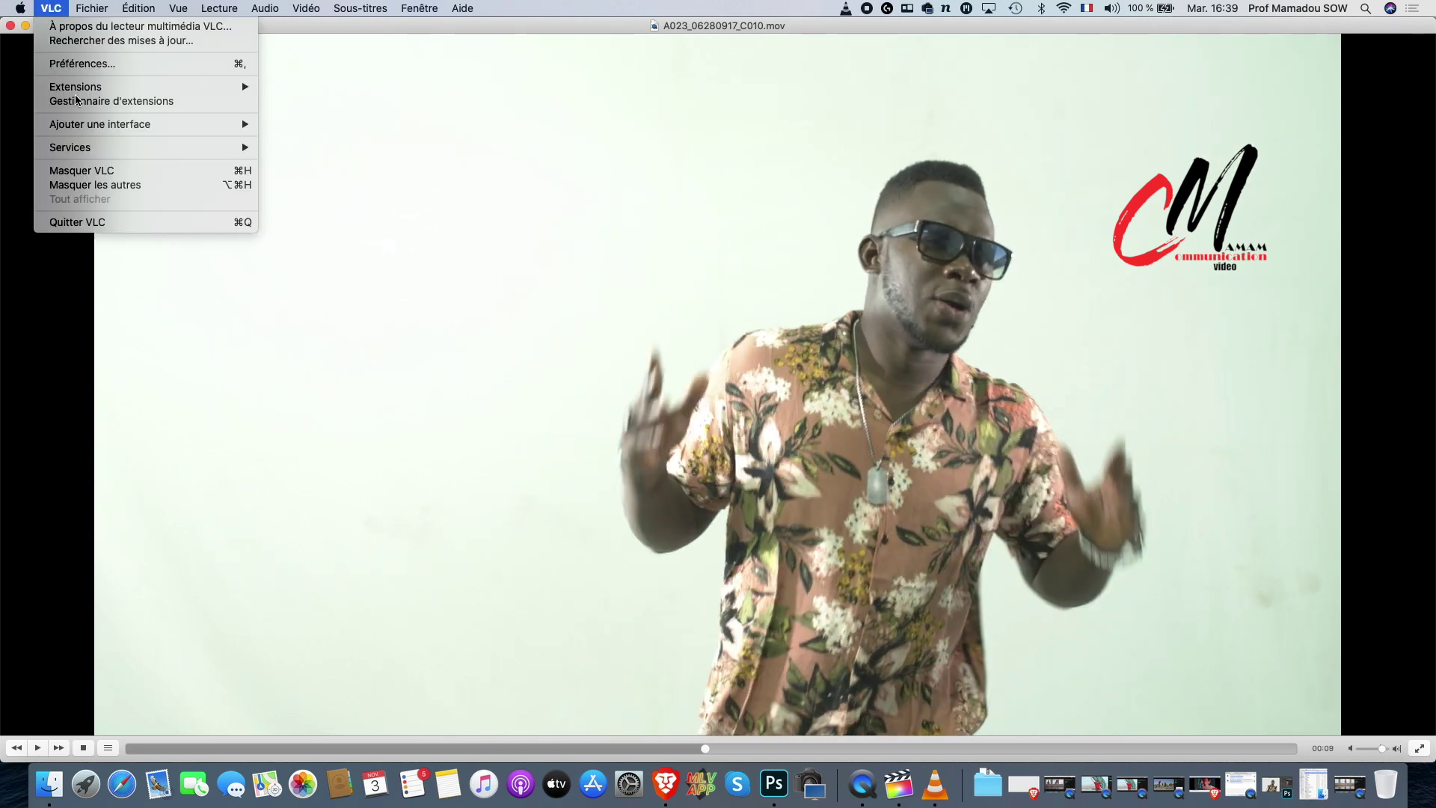
{"action": "left_click", "coordinate": [105, 222]}
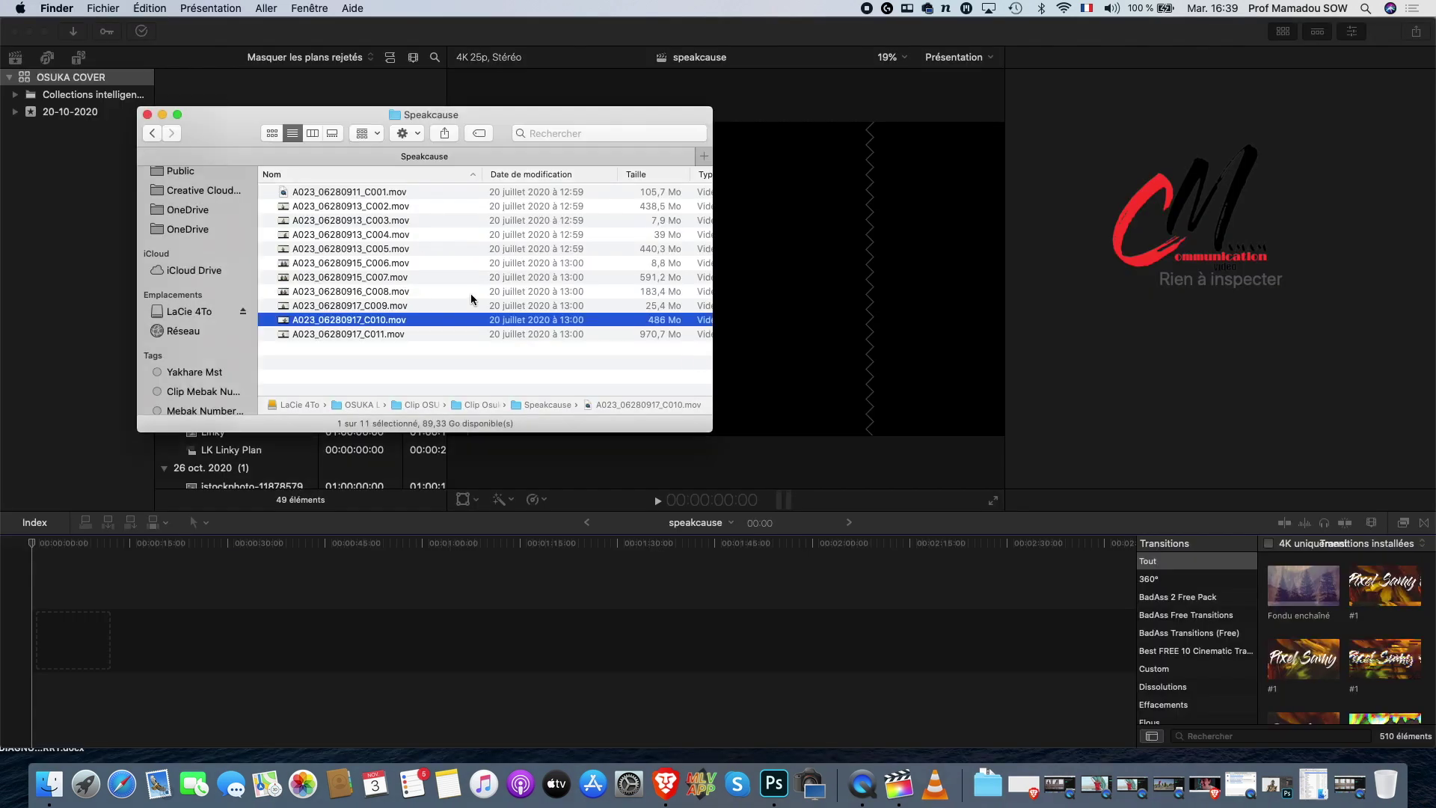
Add A023_06280917_C010.mov from the Speakcause folder to the speakcause timeline and place the playhead at 00:00:07:06.
{"action": "left_click_drag", "start_coordinate": [344, 320], "coordinate": [97, 544]}
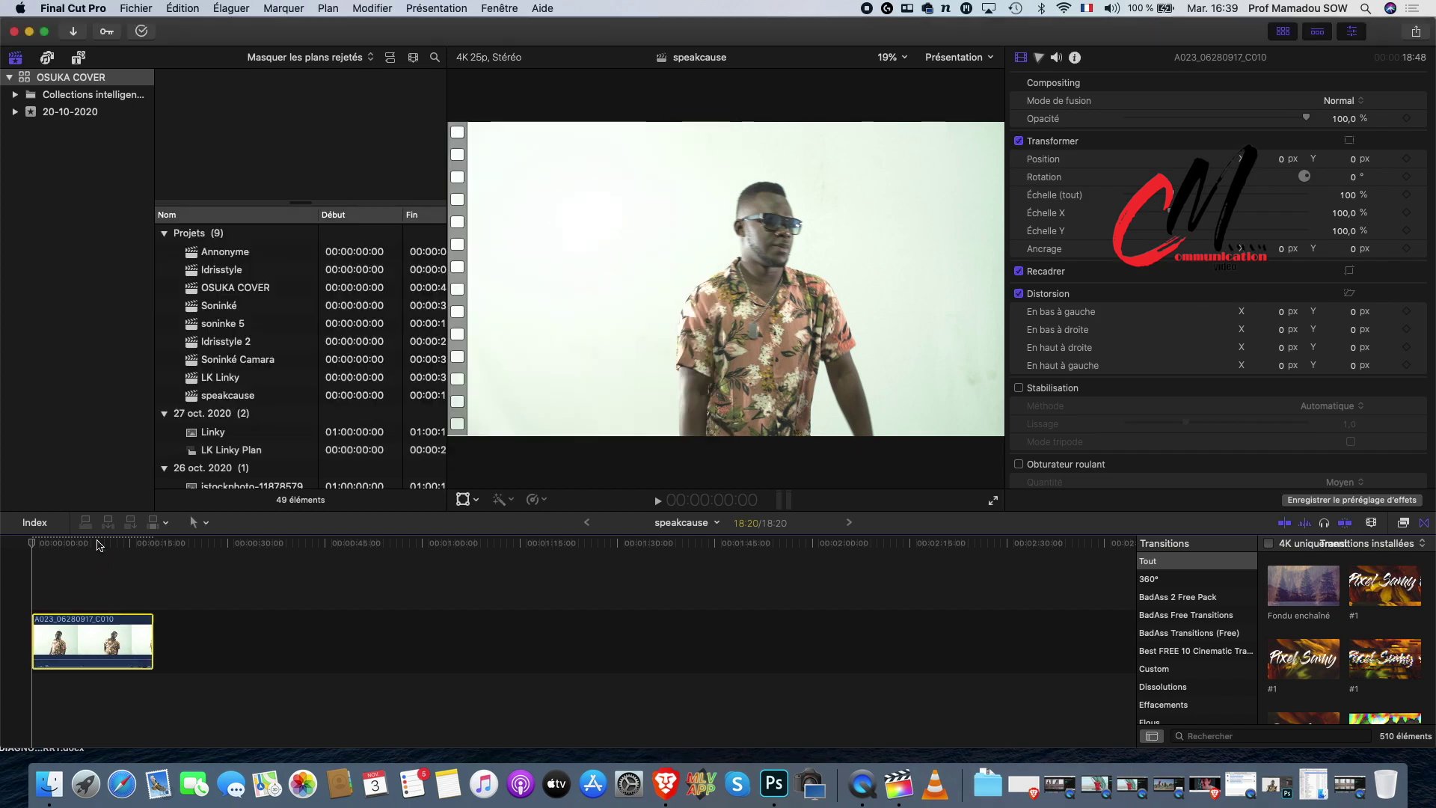
{"action": "left_click", "coordinate": [97, 544]}
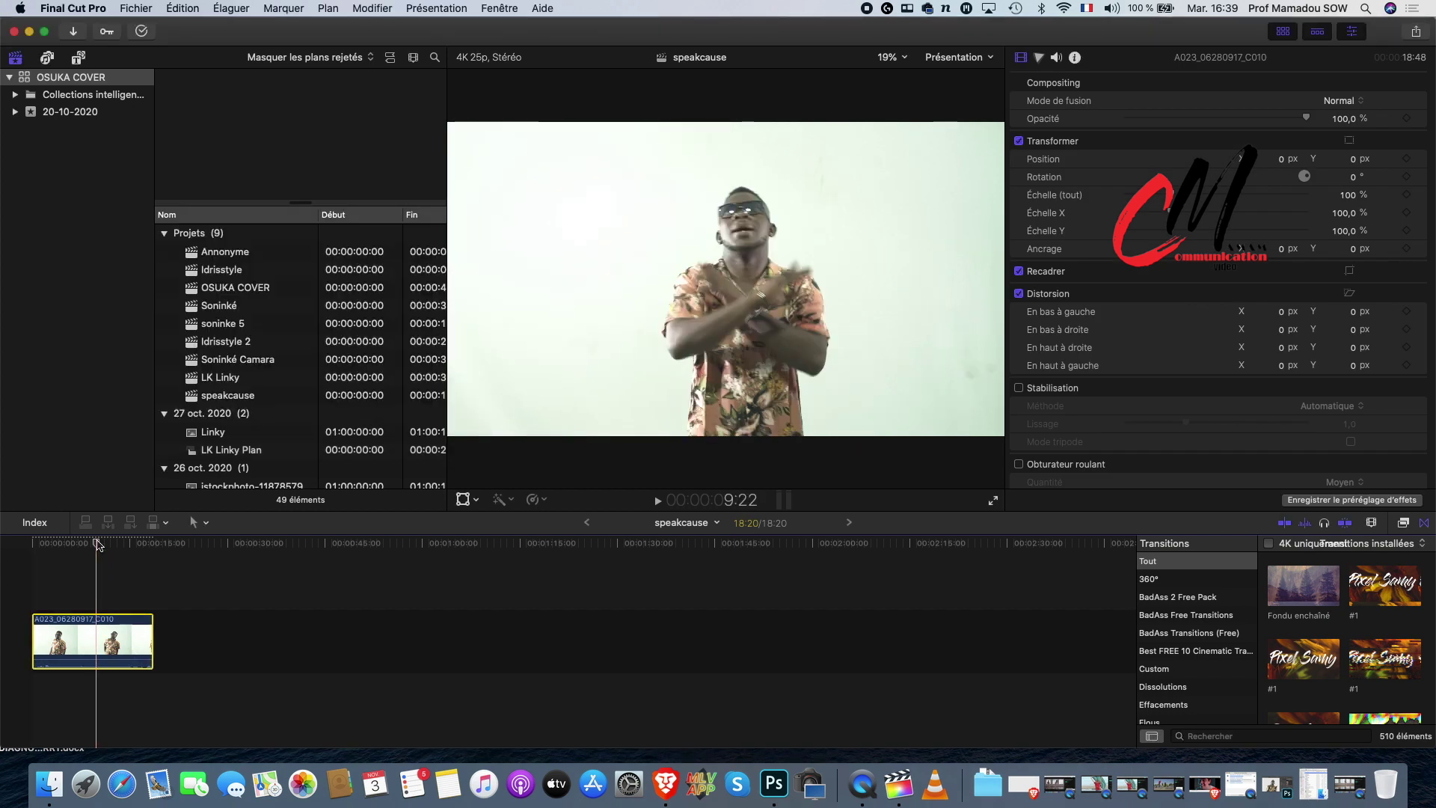
{"action": "left_click_drag", "start_coordinate": [97, 546], "coordinate": [123, 546]}
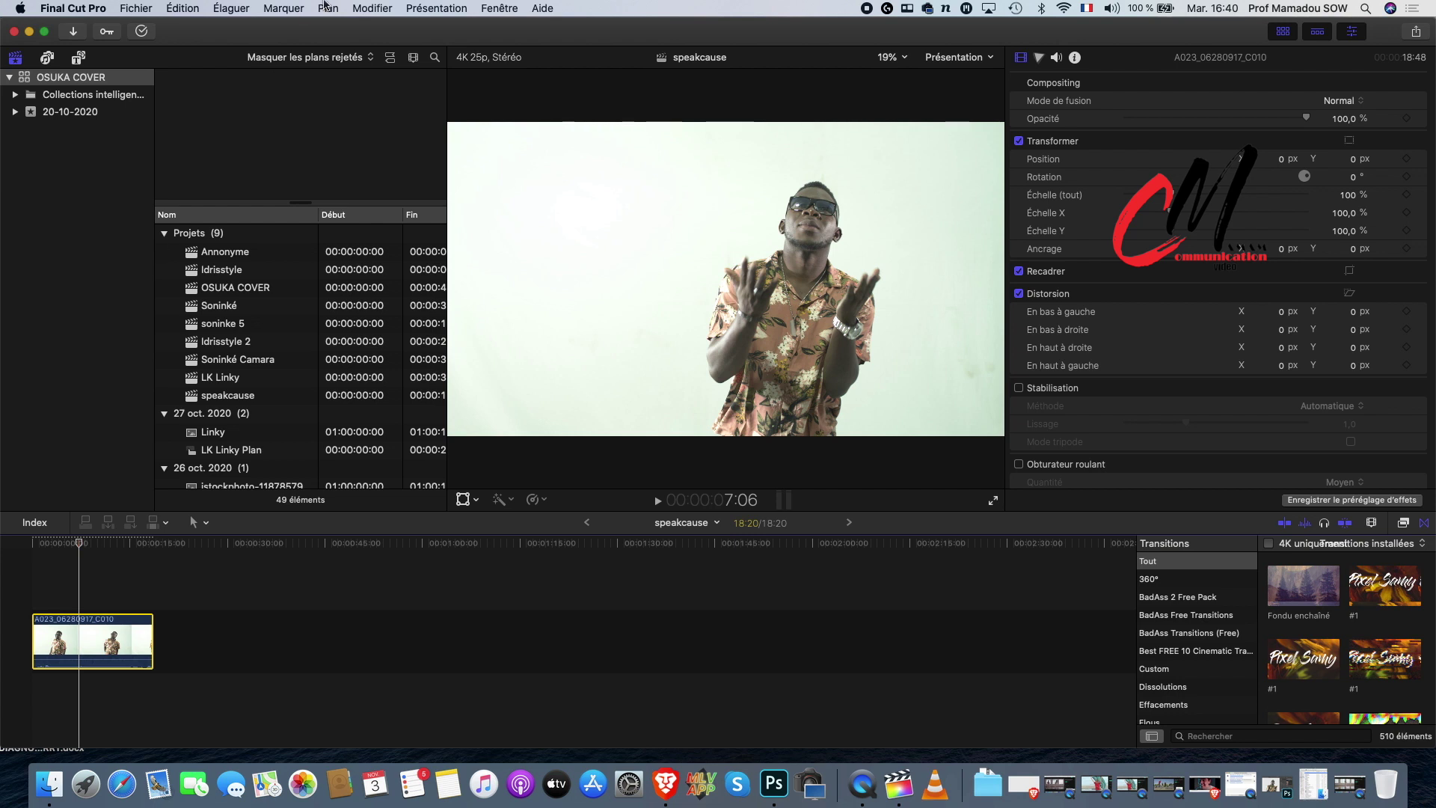
Examine the OSUKA COVER library's colour processing options and the speakcause project's video, render and audio settings without changing them.
{"action": "left_click", "coordinate": [73, 80]}
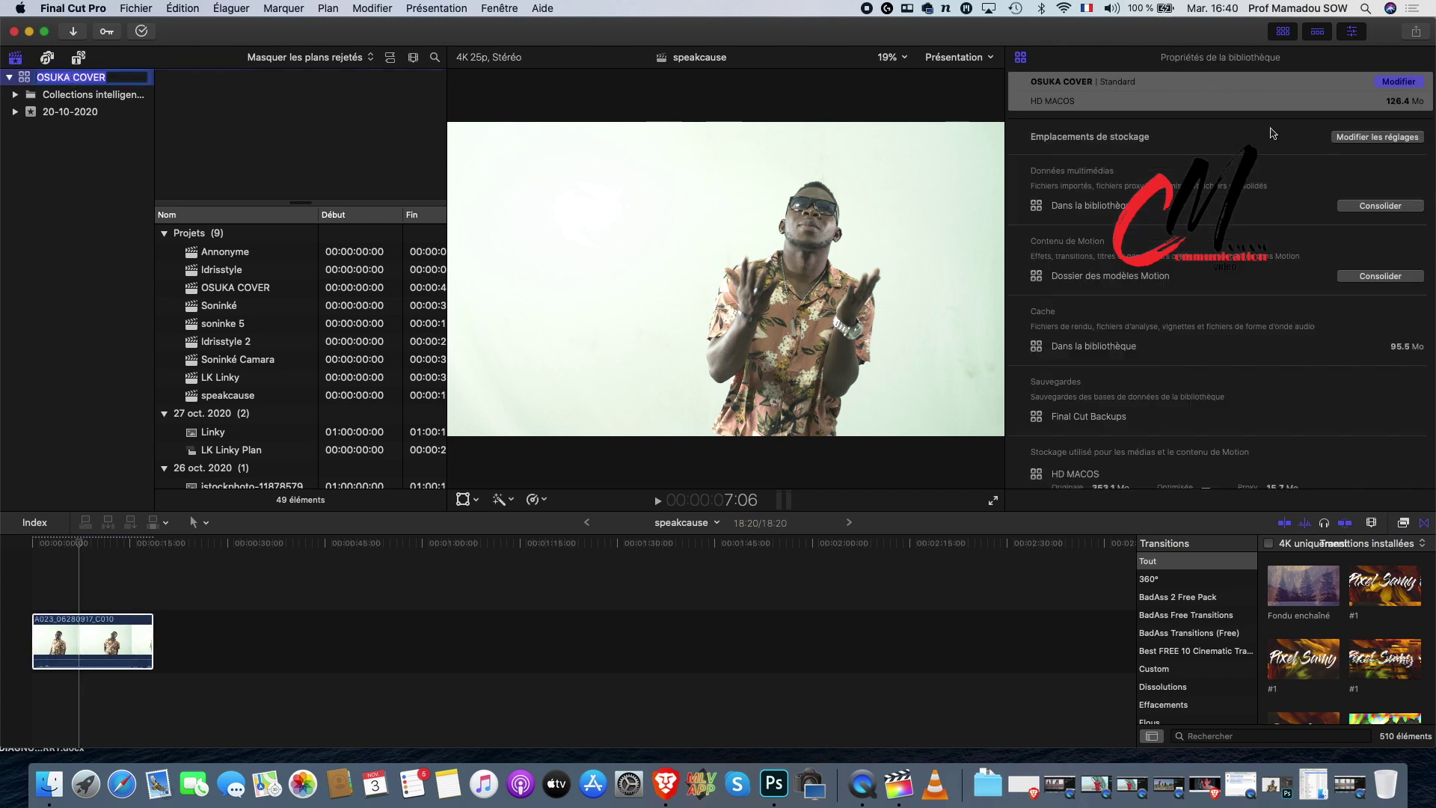
{"action": "left_click", "coordinate": [1399, 81]}
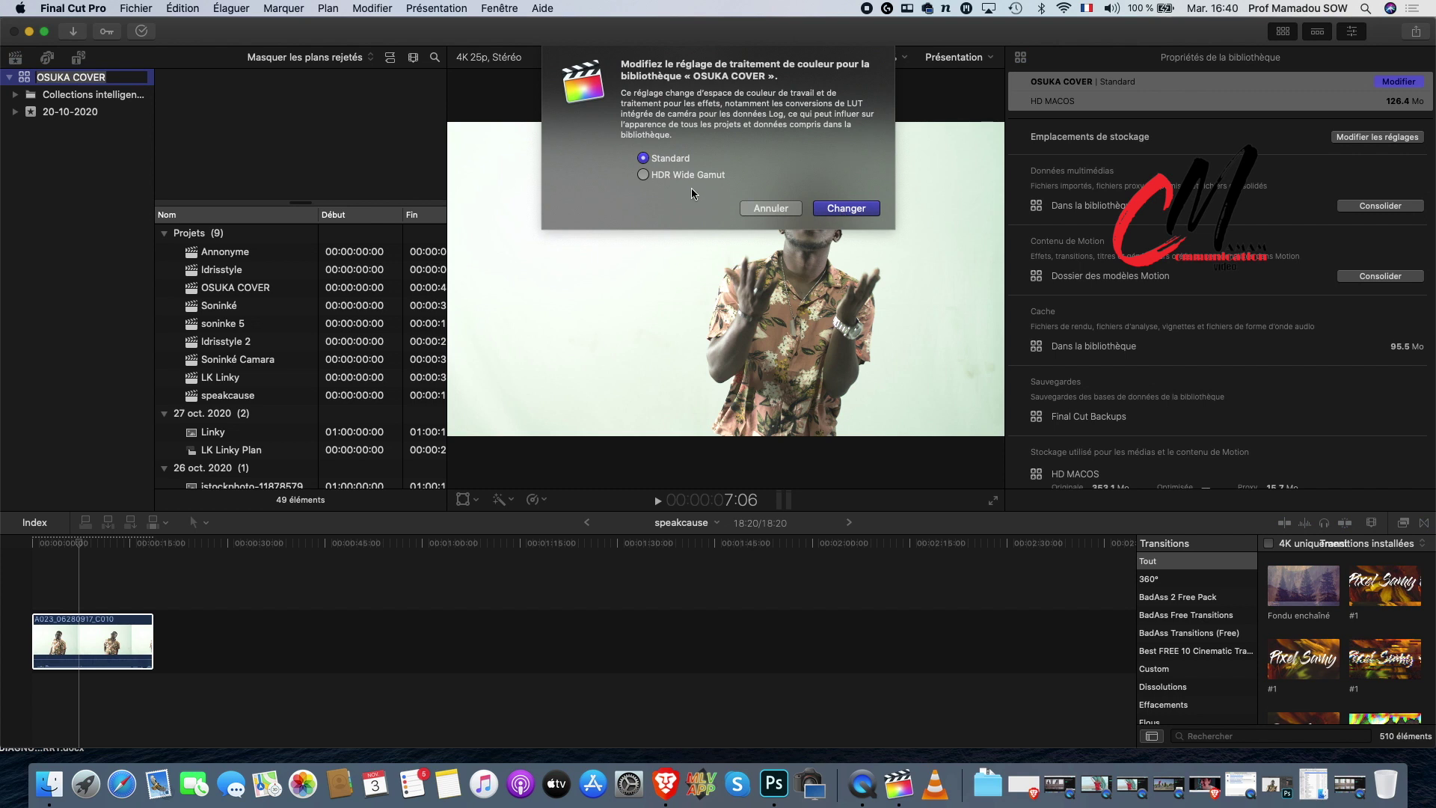
{"action": "left_click", "coordinate": [781, 213]}
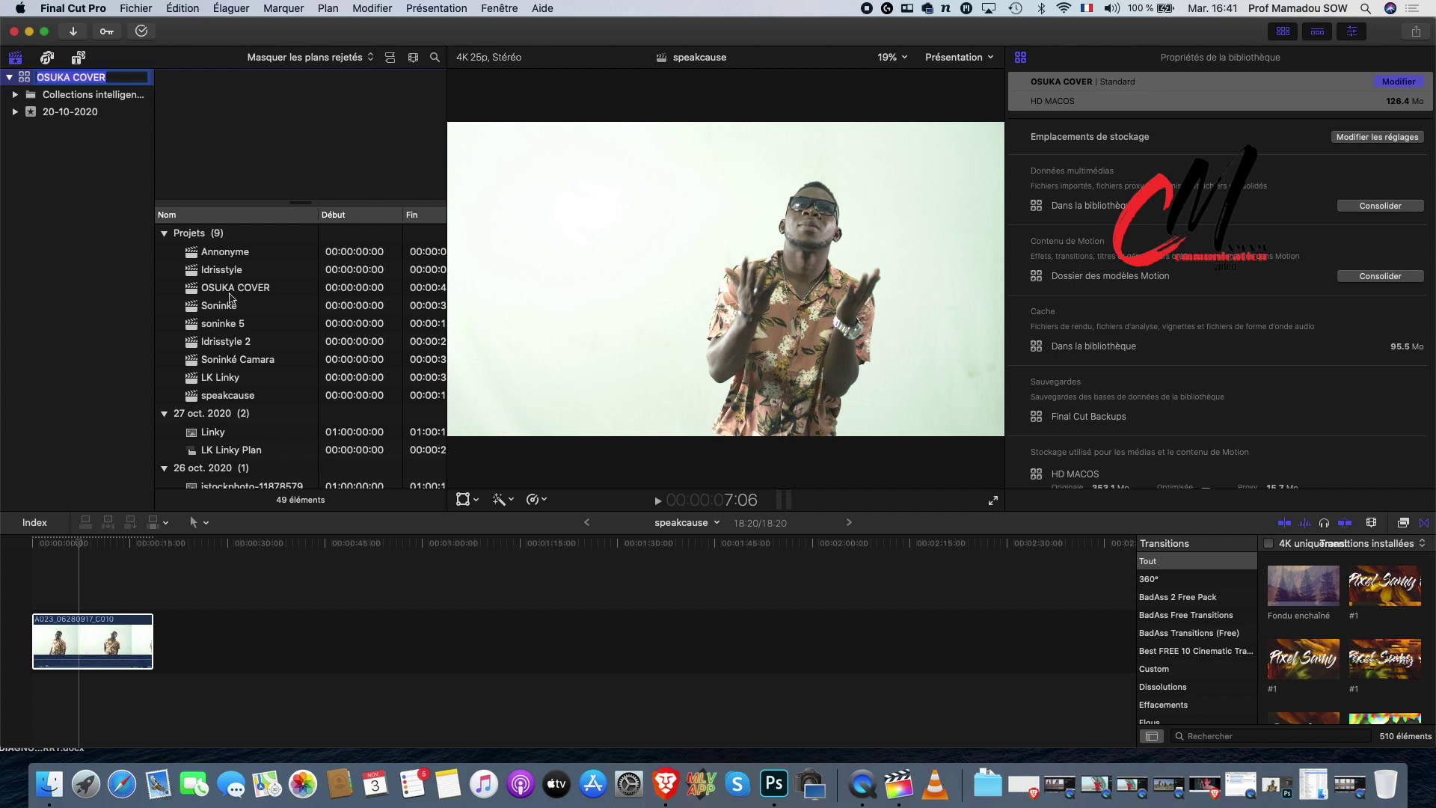
{"action": "left_click", "coordinate": [230, 396]}
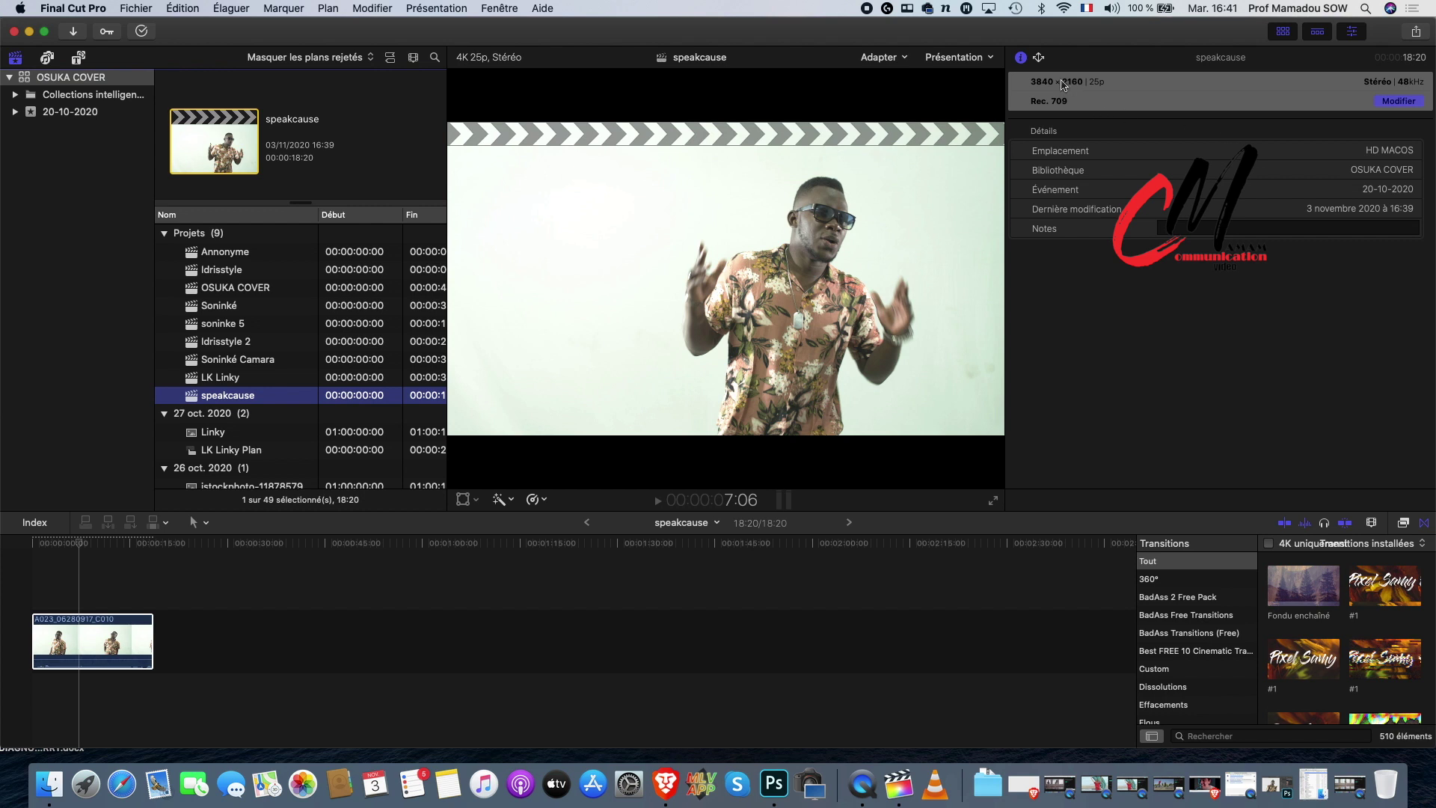
{"action": "left_click", "coordinate": [1398, 101]}
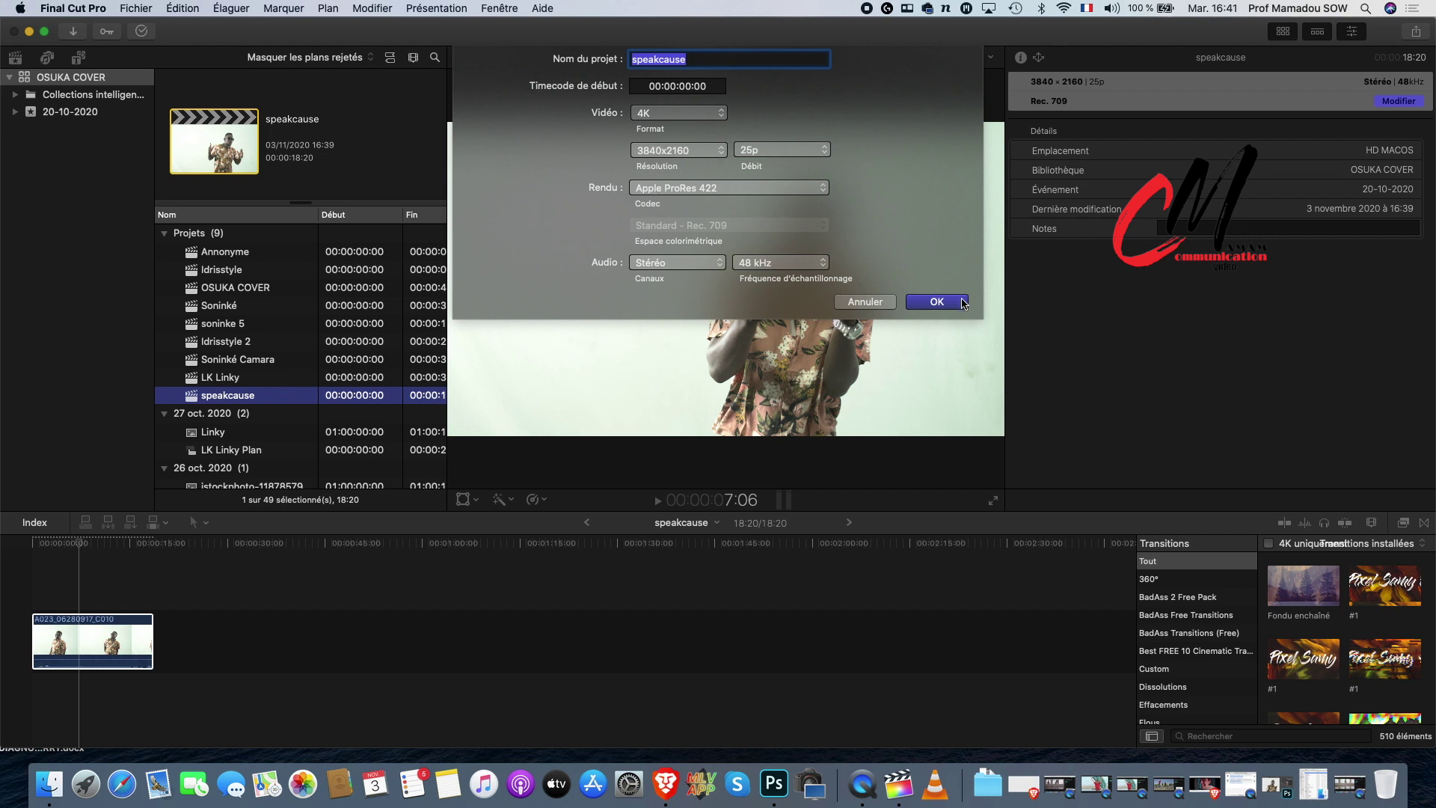
{"action": "left_click", "coordinate": [863, 302]}
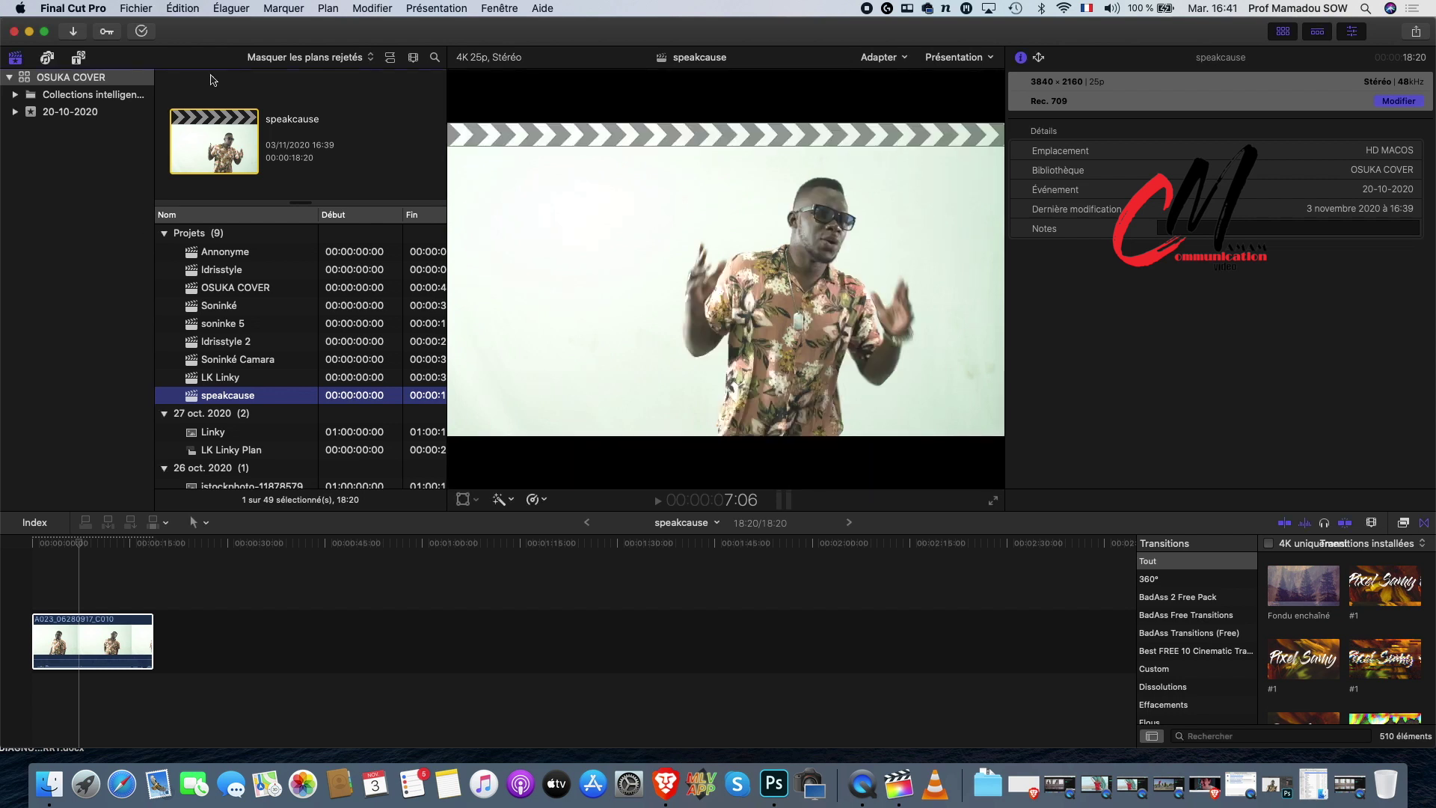
Set up saving the timeline's current frame as a Photoshop file, and cancel without exporting.
{"action": "left_click", "coordinate": [135, 9]}
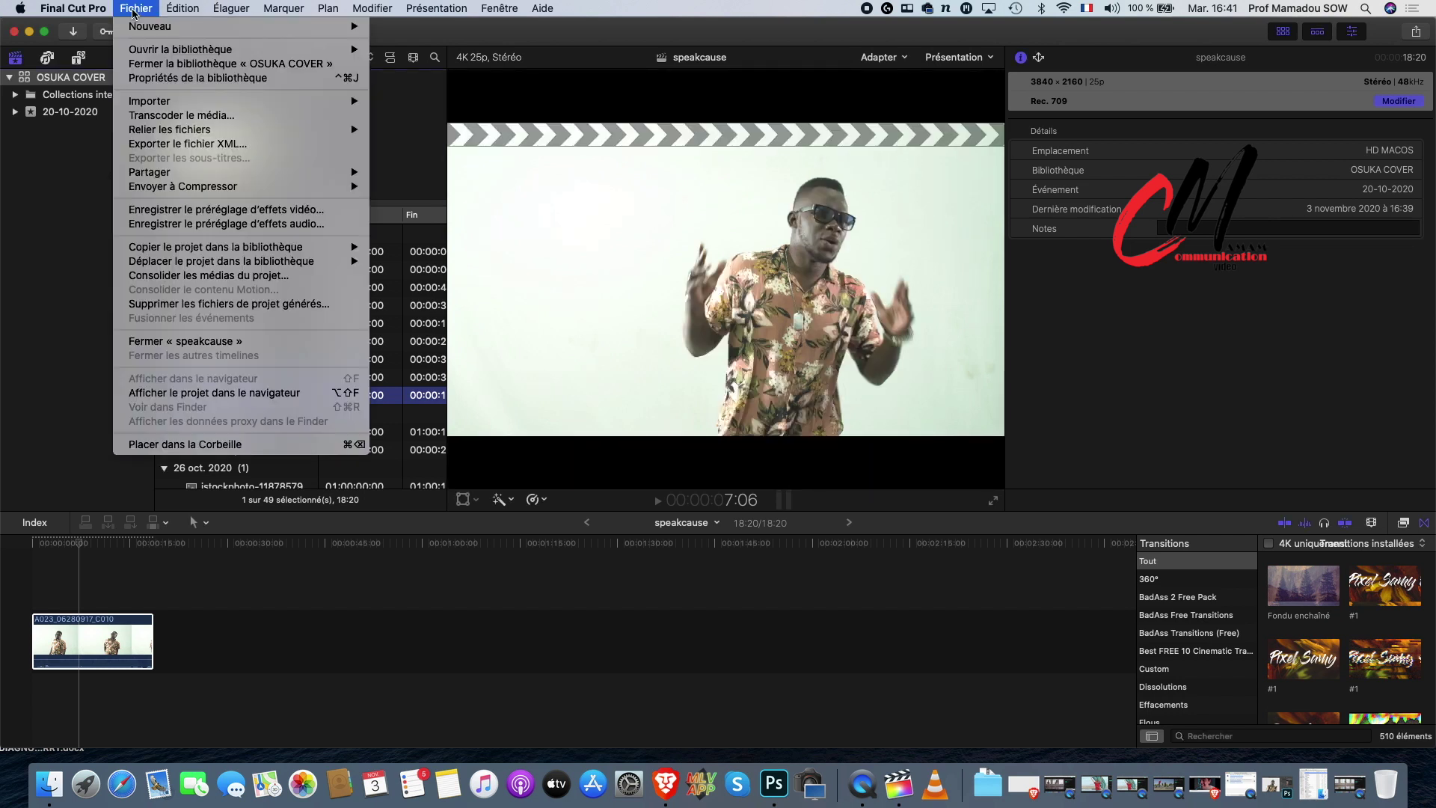
{"action": "left_click", "coordinate": [83, 550]}
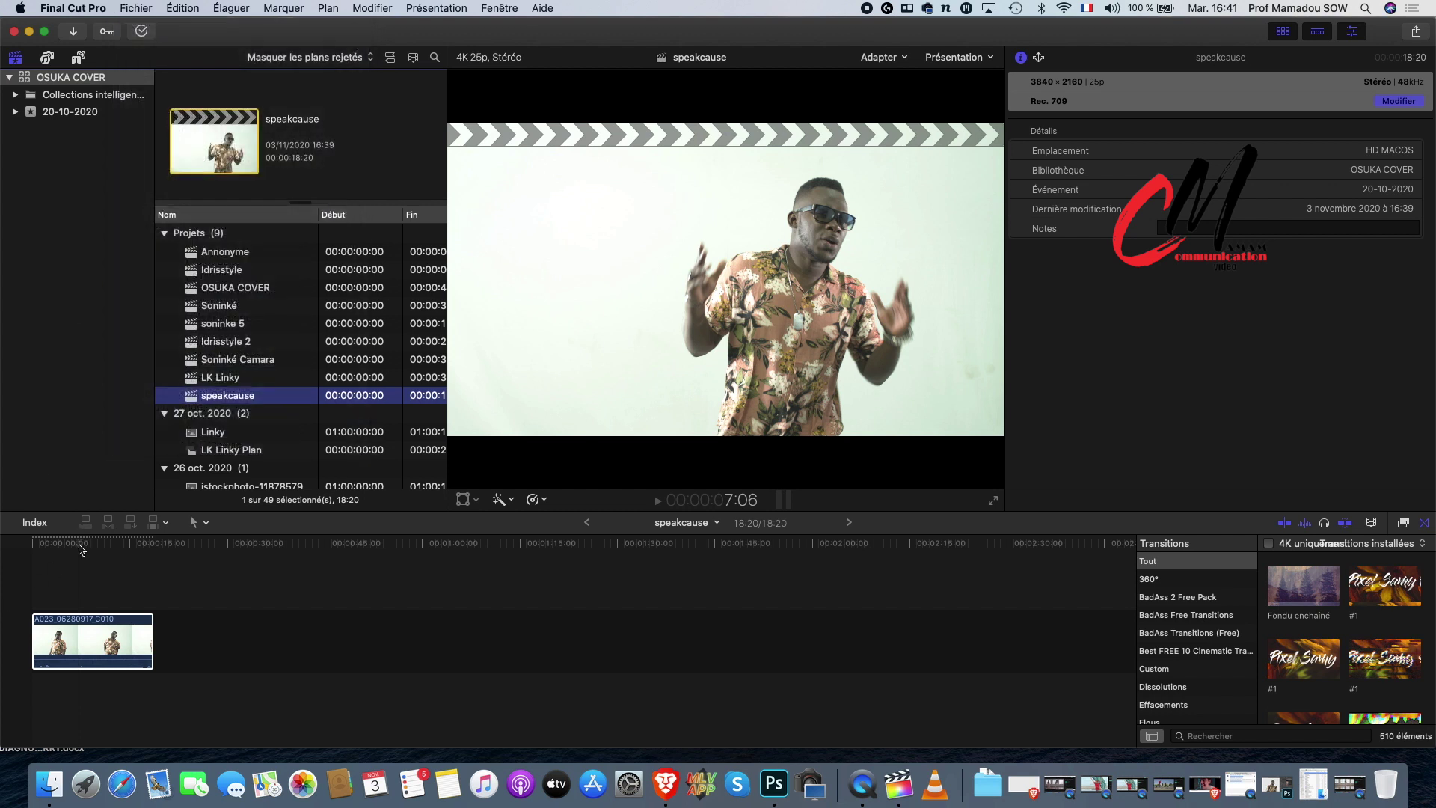
{"action": "left_click", "coordinate": [149, 8]}
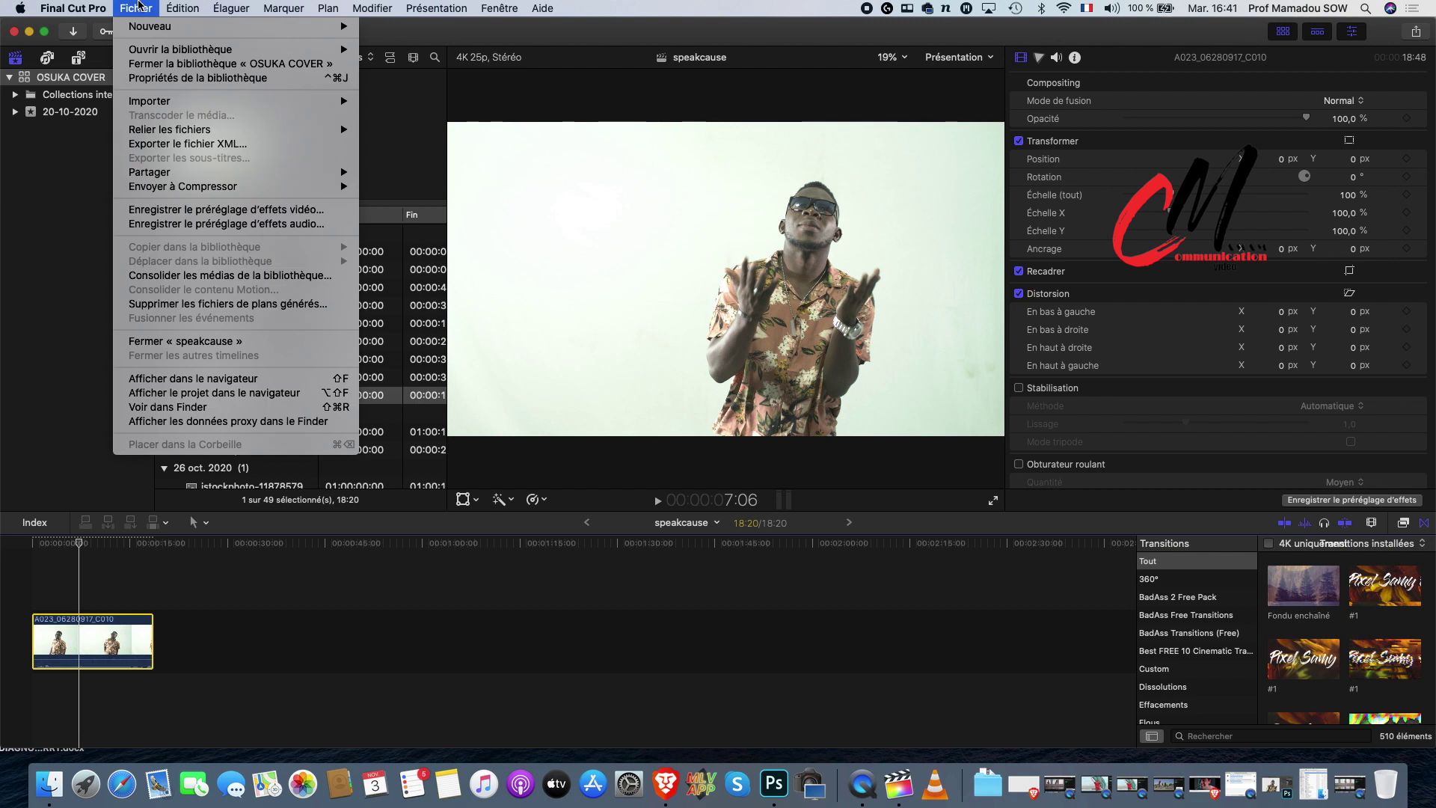
{"action": "mouse_move", "coordinate": [252, 173]}
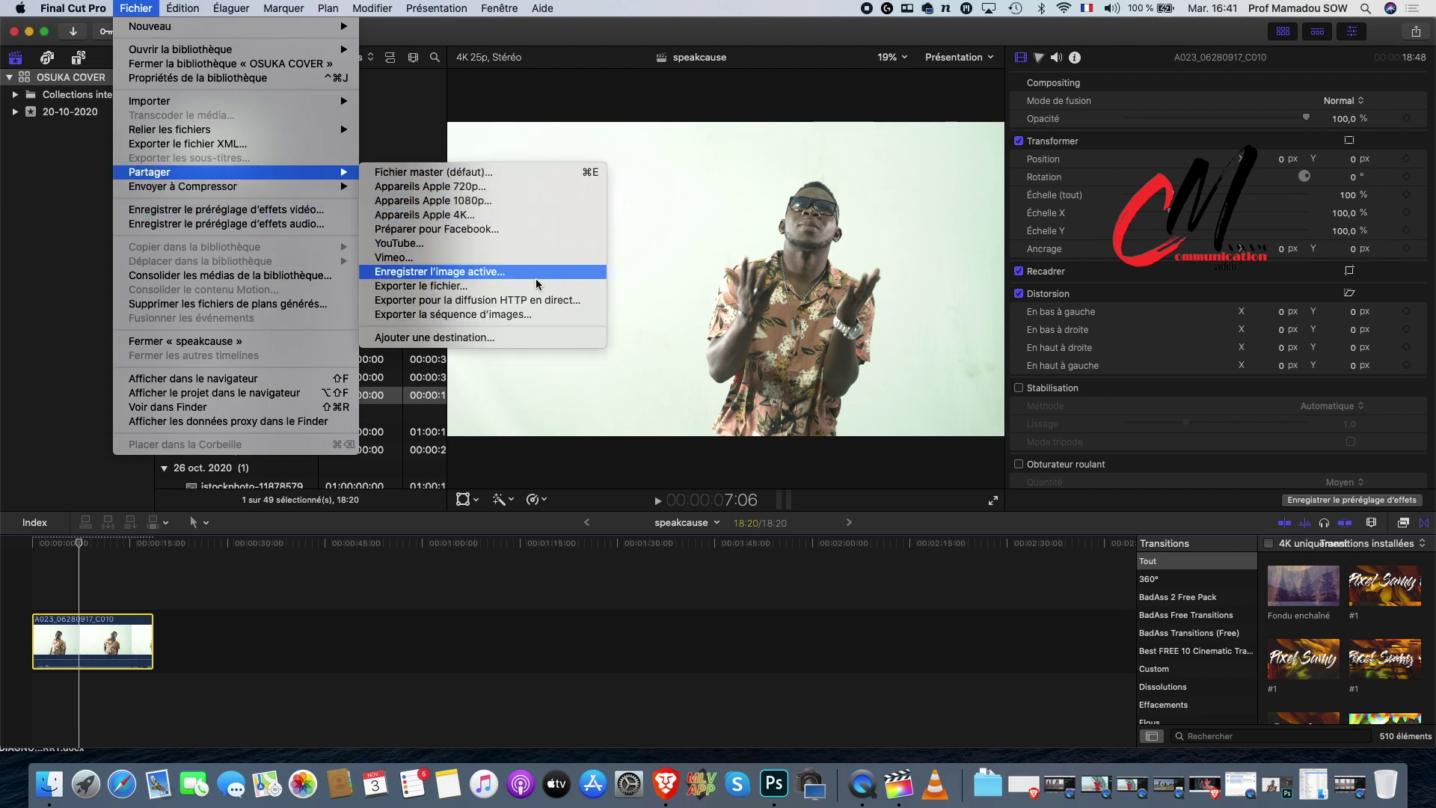
{"action": "left_click", "coordinate": [454, 276]}
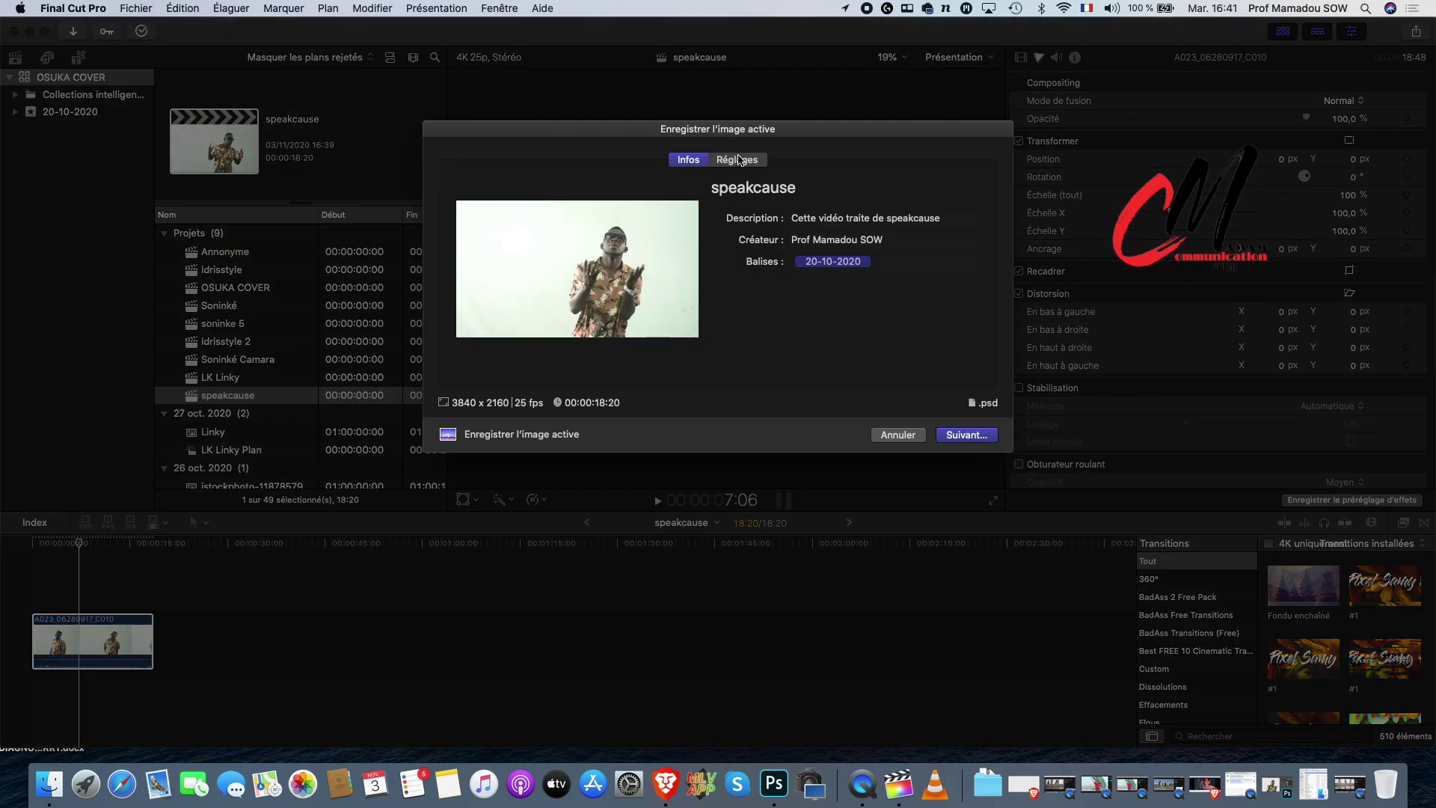
{"action": "left_click", "coordinate": [739, 161]}
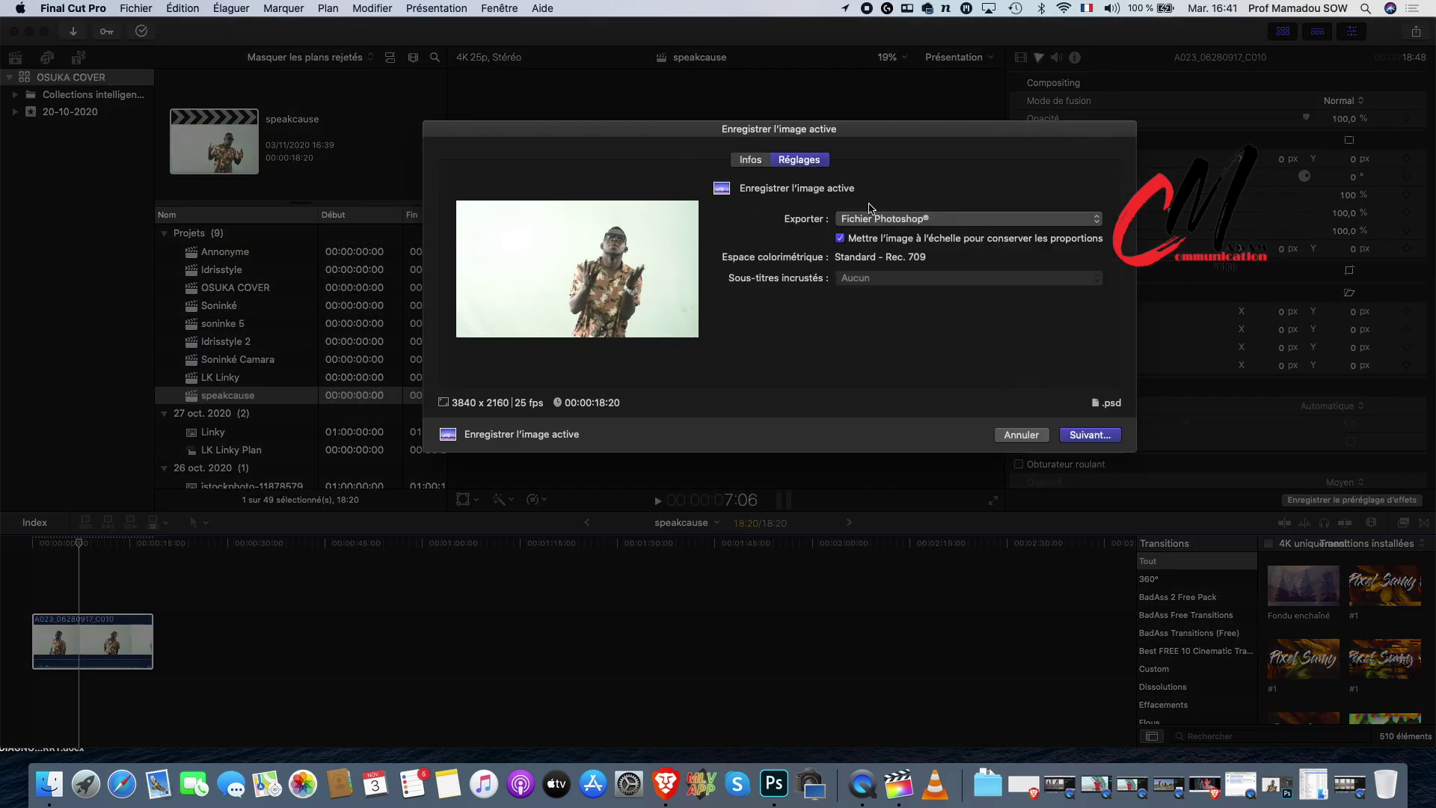
{"action": "left_click", "coordinate": [873, 219]}
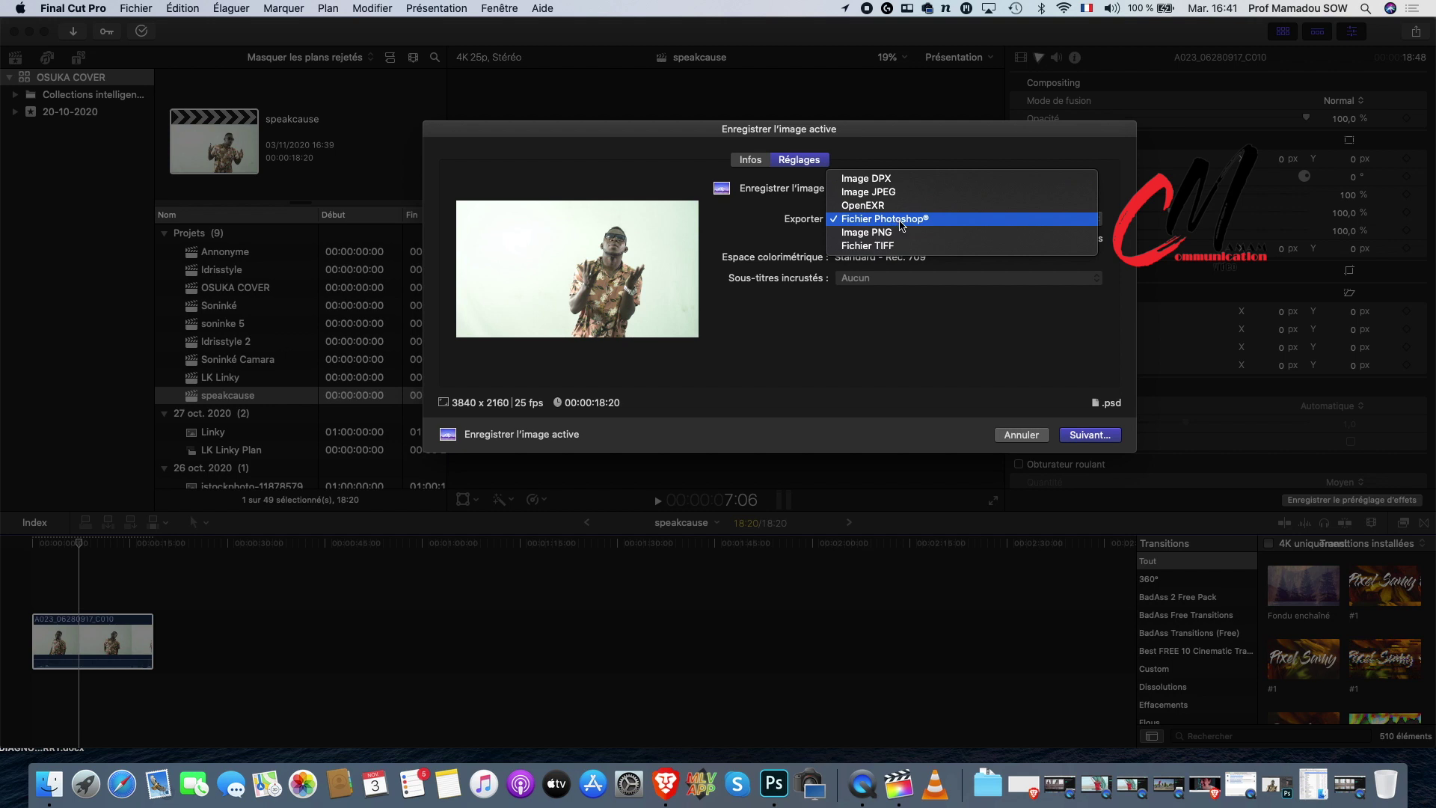
{"action": "left_click", "coordinate": [901, 223]}
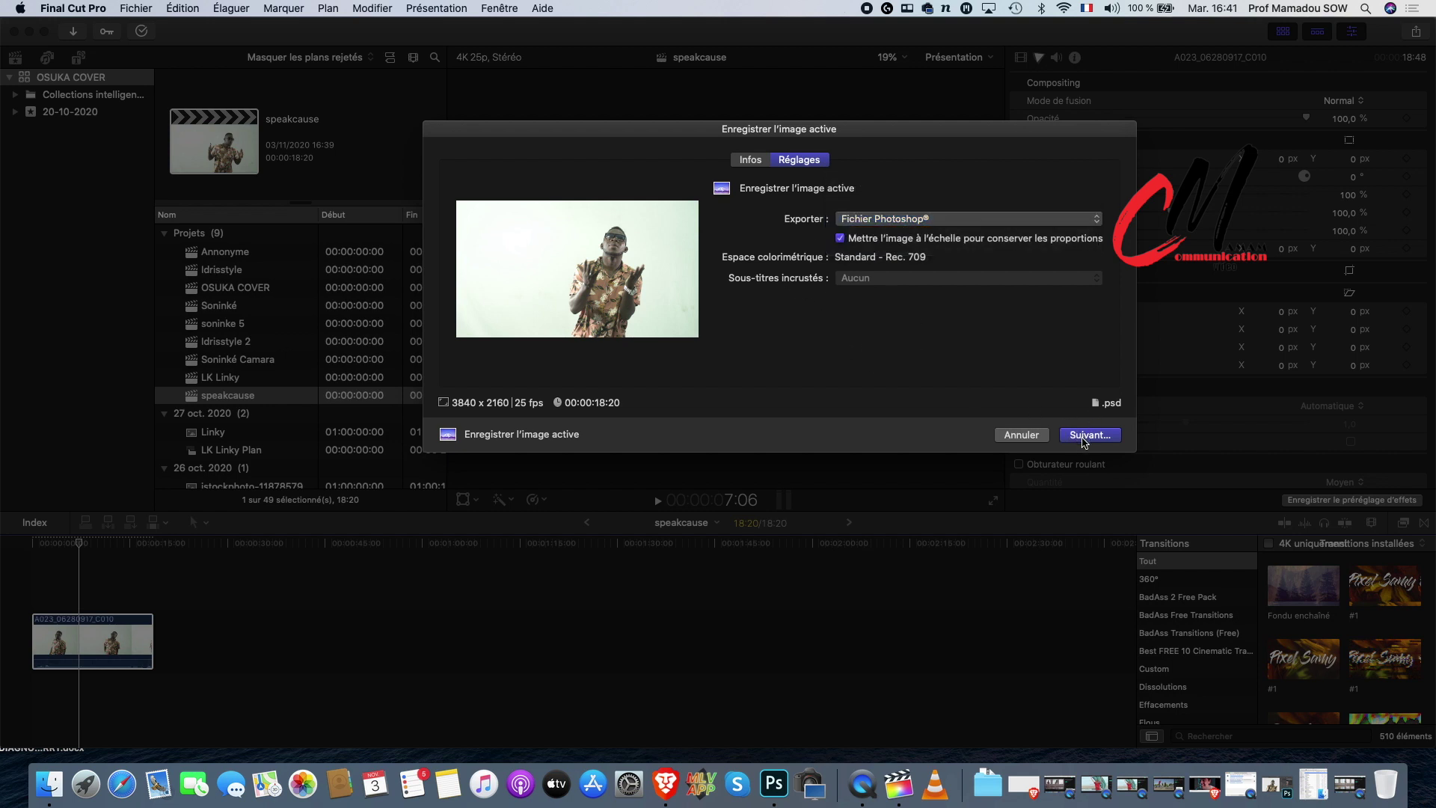
{"action": "left_click", "coordinate": [1024, 434]}
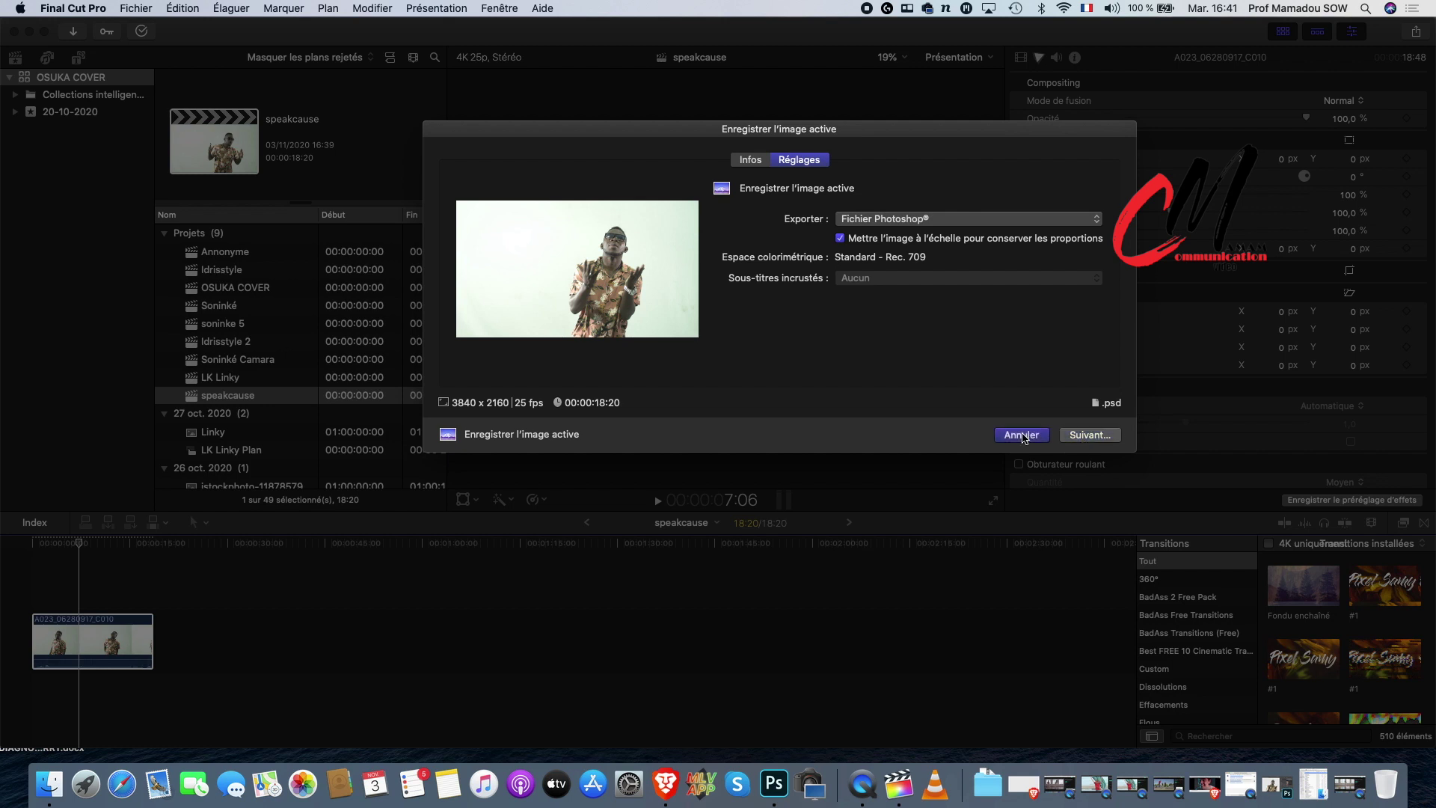
Minimise the Final Cut Pro window and the Speakcause folder window to clear the desktop.
{"action": "left_click", "coordinate": [30, 31]}
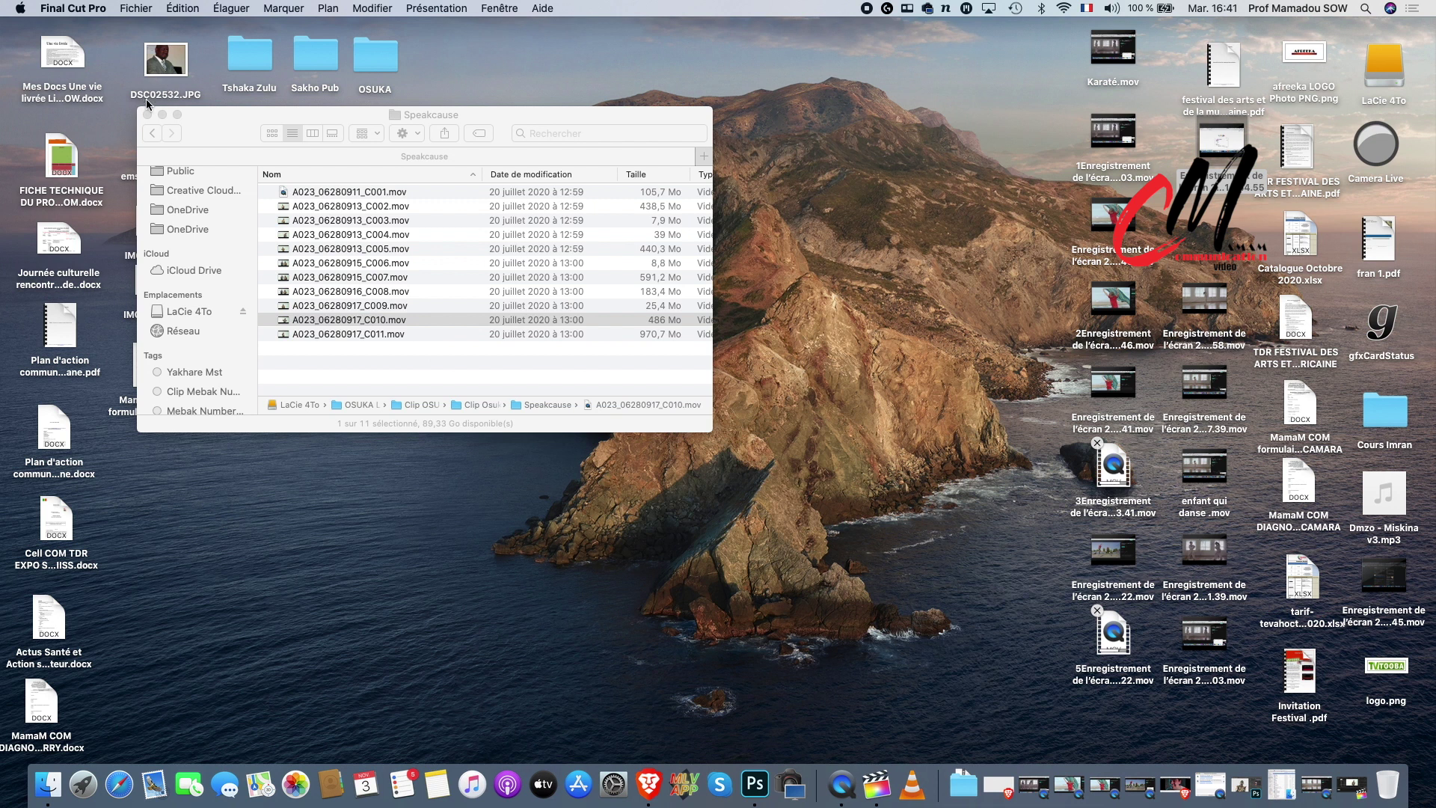
{"action": "left_click", "coordinate": [162, 115]}
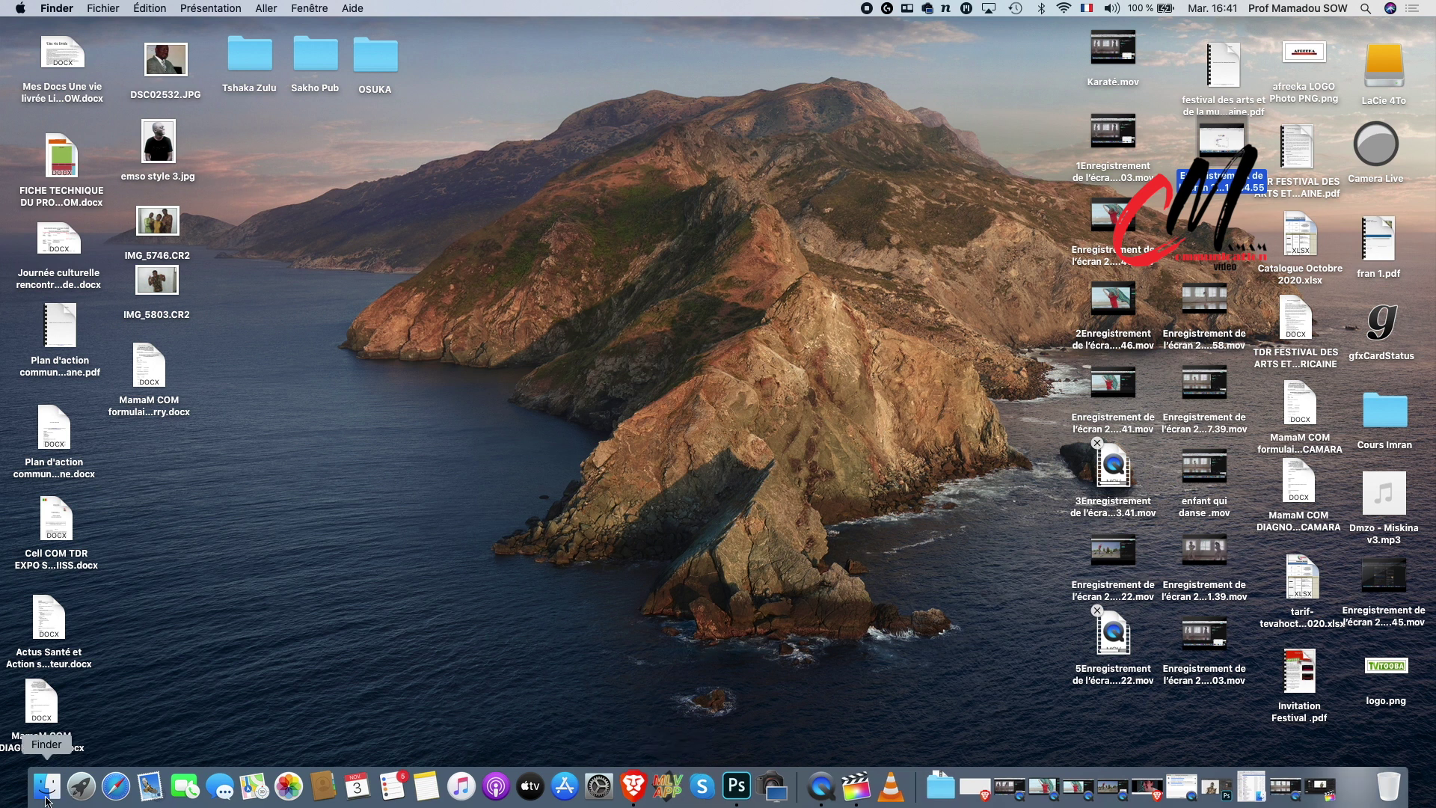
{"action": "left_click", "coordinate": [47, 786]}
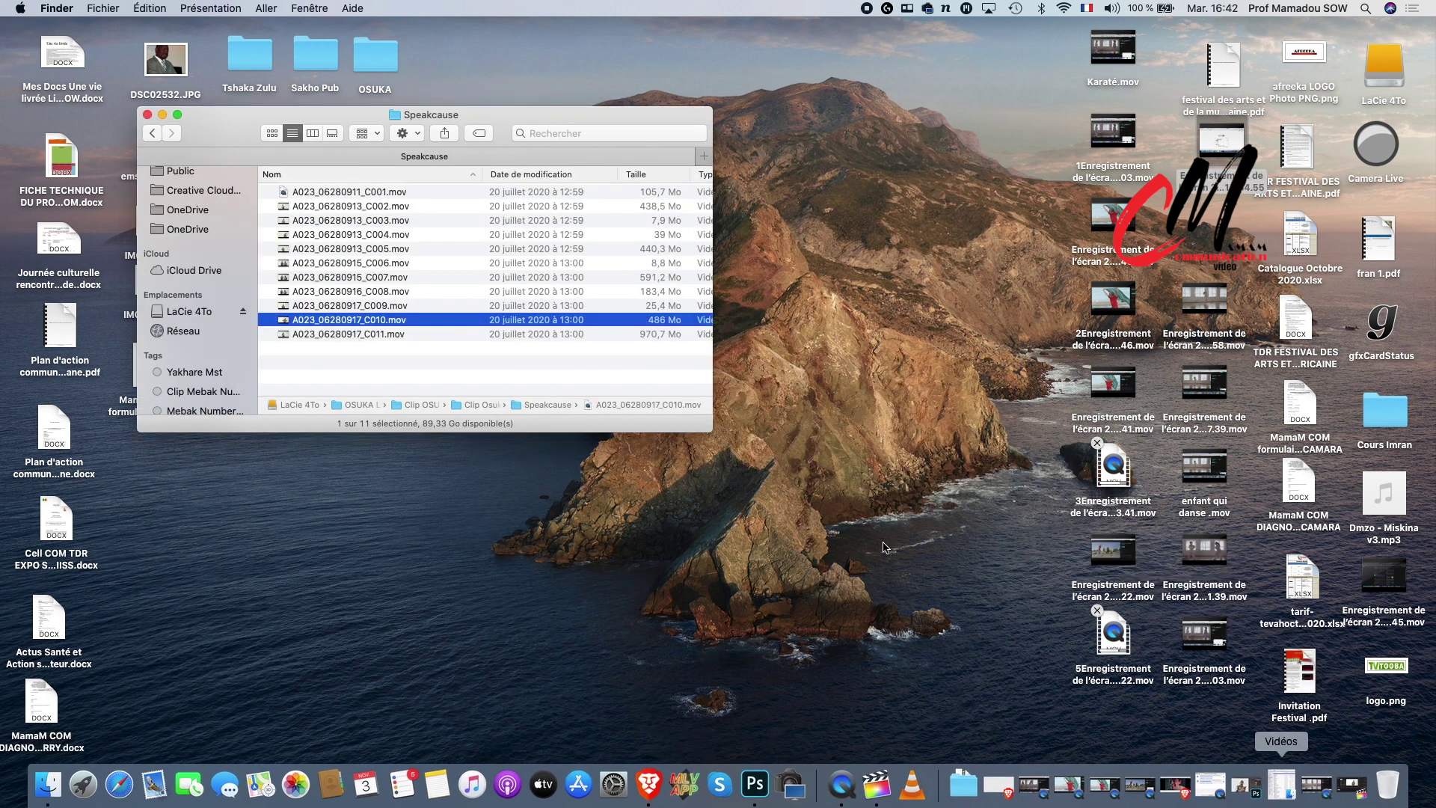
{"action": "left_click", "coordinate": [162, 115]}
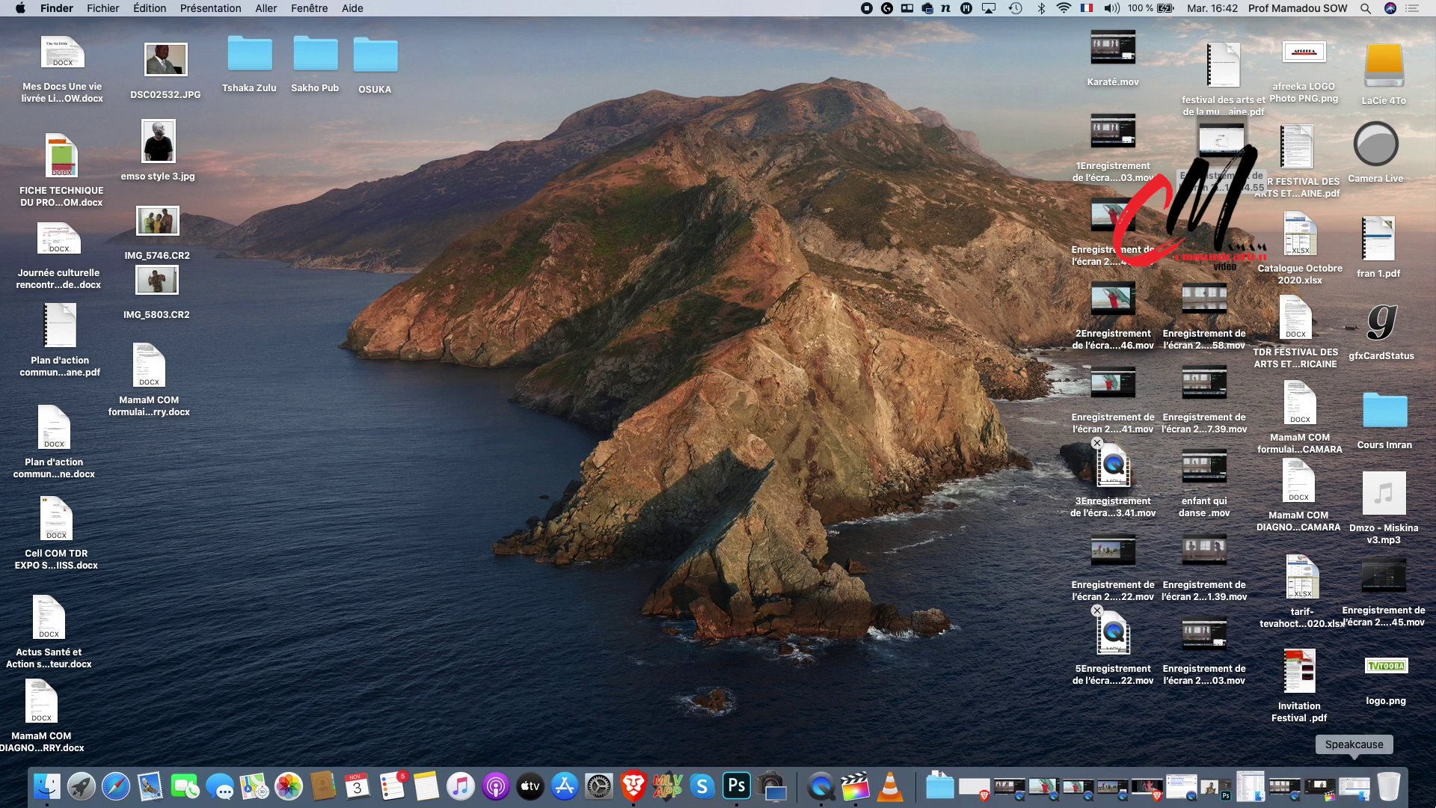
Check the exported speakcause.psd in the Vidéos folder, and switch to Photoshop with that document open.
{"action": "left_click", "coordinate": [1250, 785]}
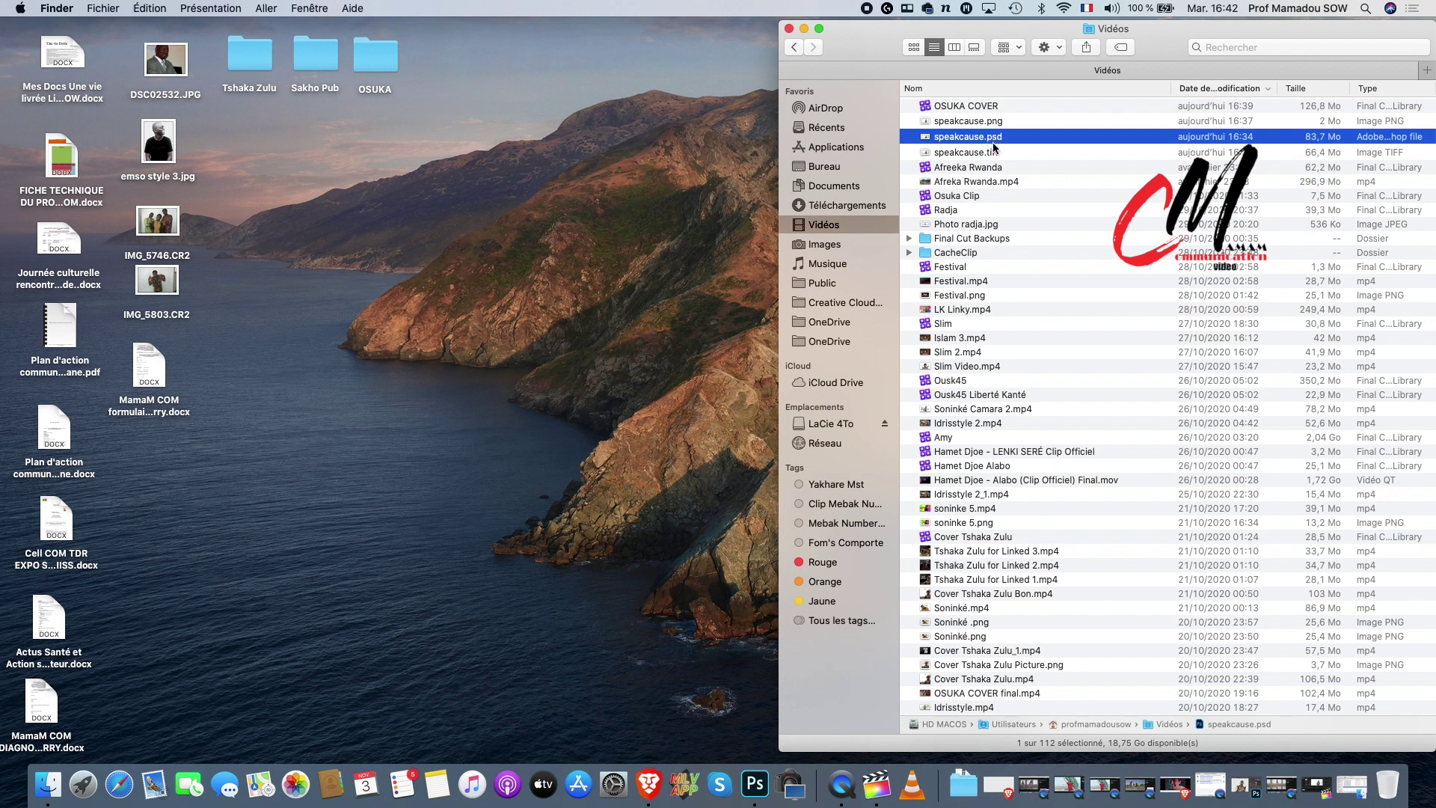
{"action": "left_click", "coordinate": [803, 29]}
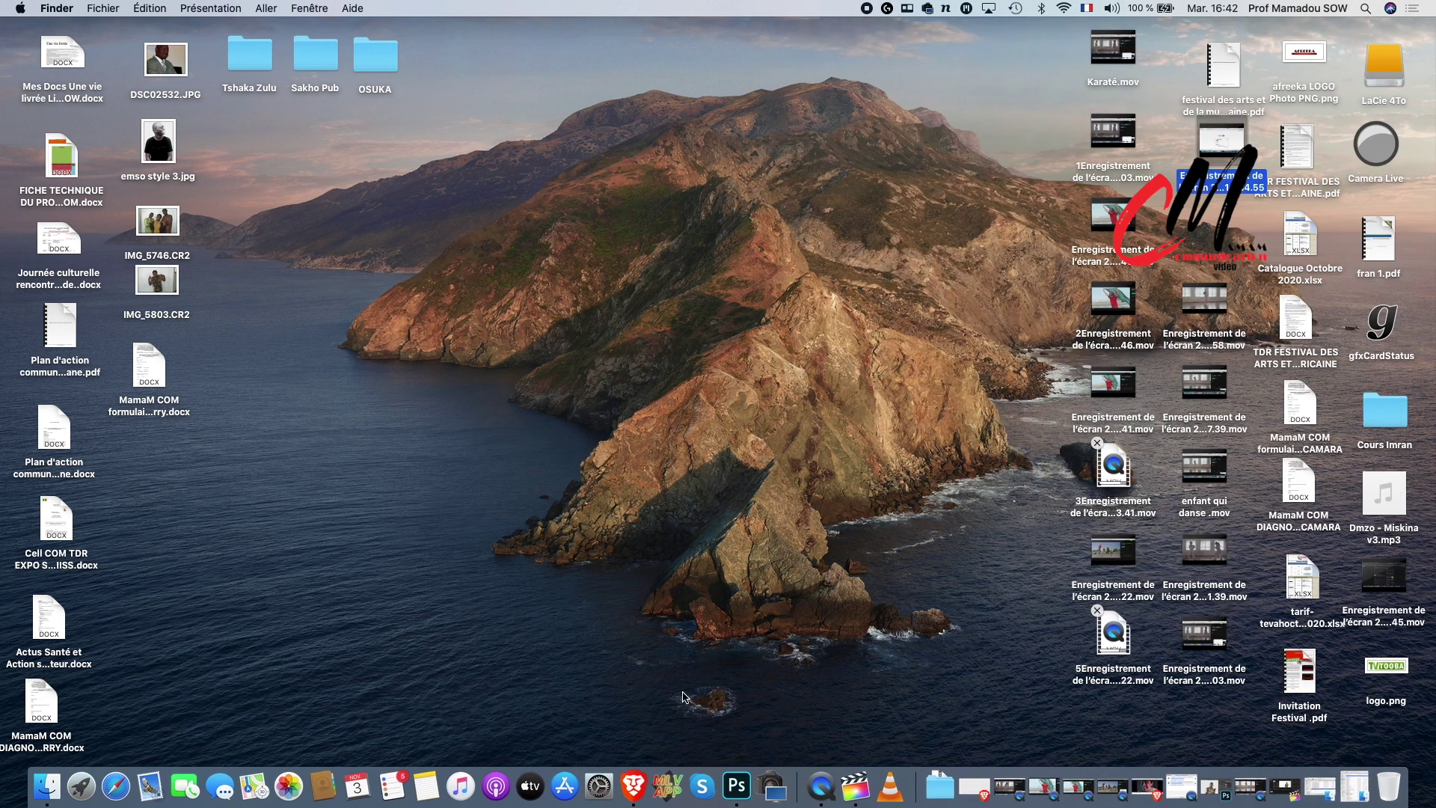
{"action": "left_click", "coordinate": [737, 785]}
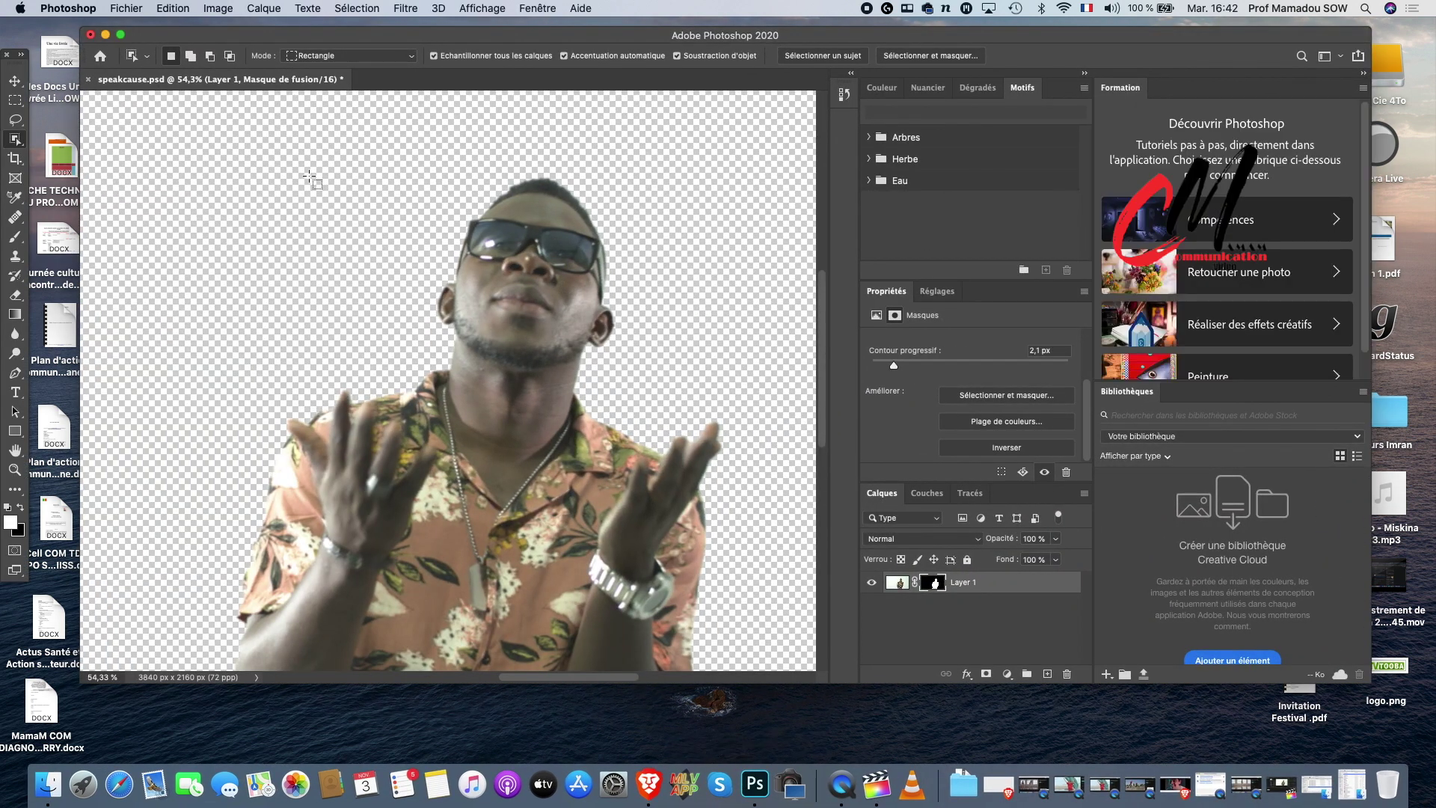
Undo the mask feathering and layer mask on Layer 1, and clear the selection around the man.
{"action": "key", "text": "super+z"}
{"action": "key", "text": "super+z"}
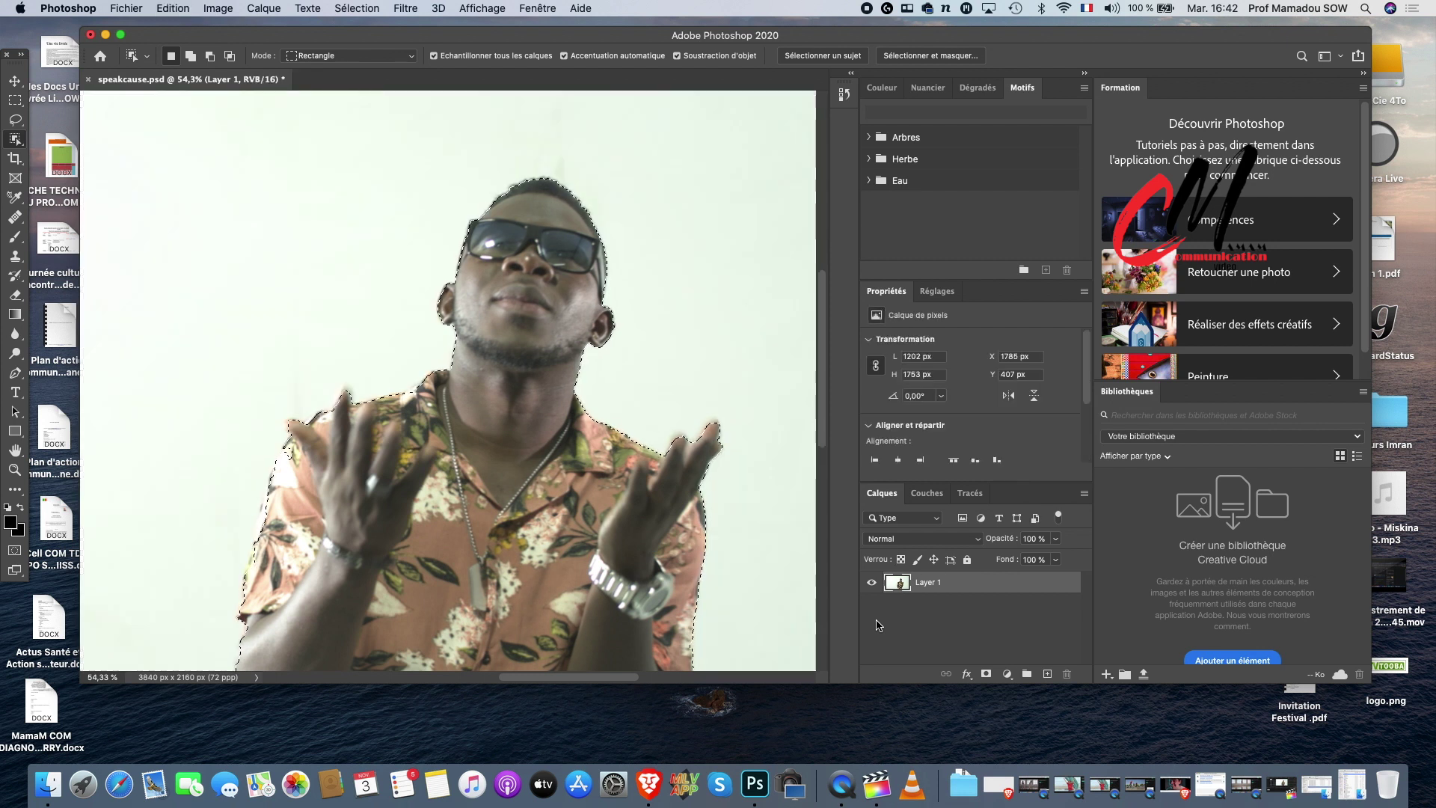
{"action": "key", "text": "super+d"}
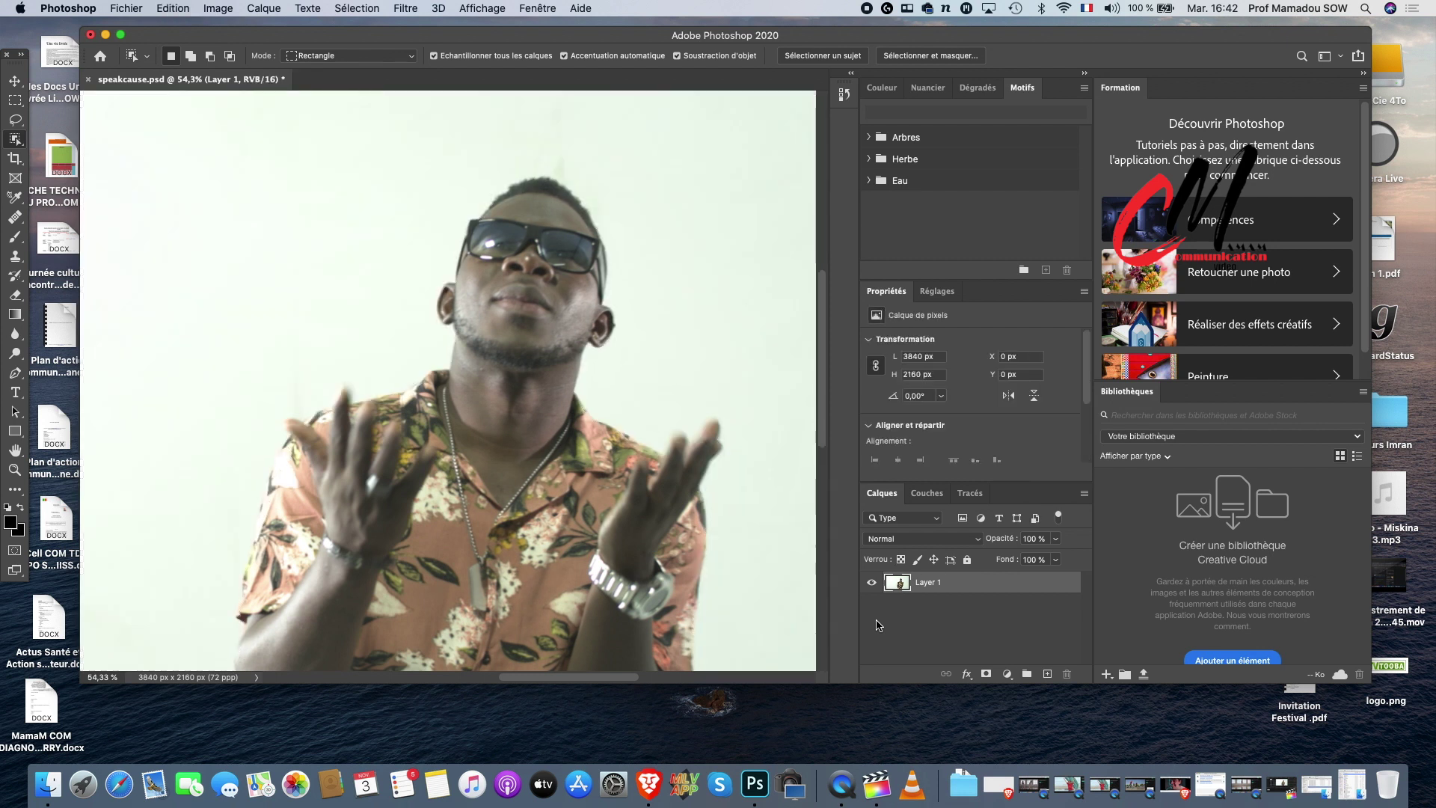
{"action": "key", "text": "super+minus"}
{"action": "scroll", "coordinate": [514, 327], "scroll_direction": "down", "scroll_amount": 5}
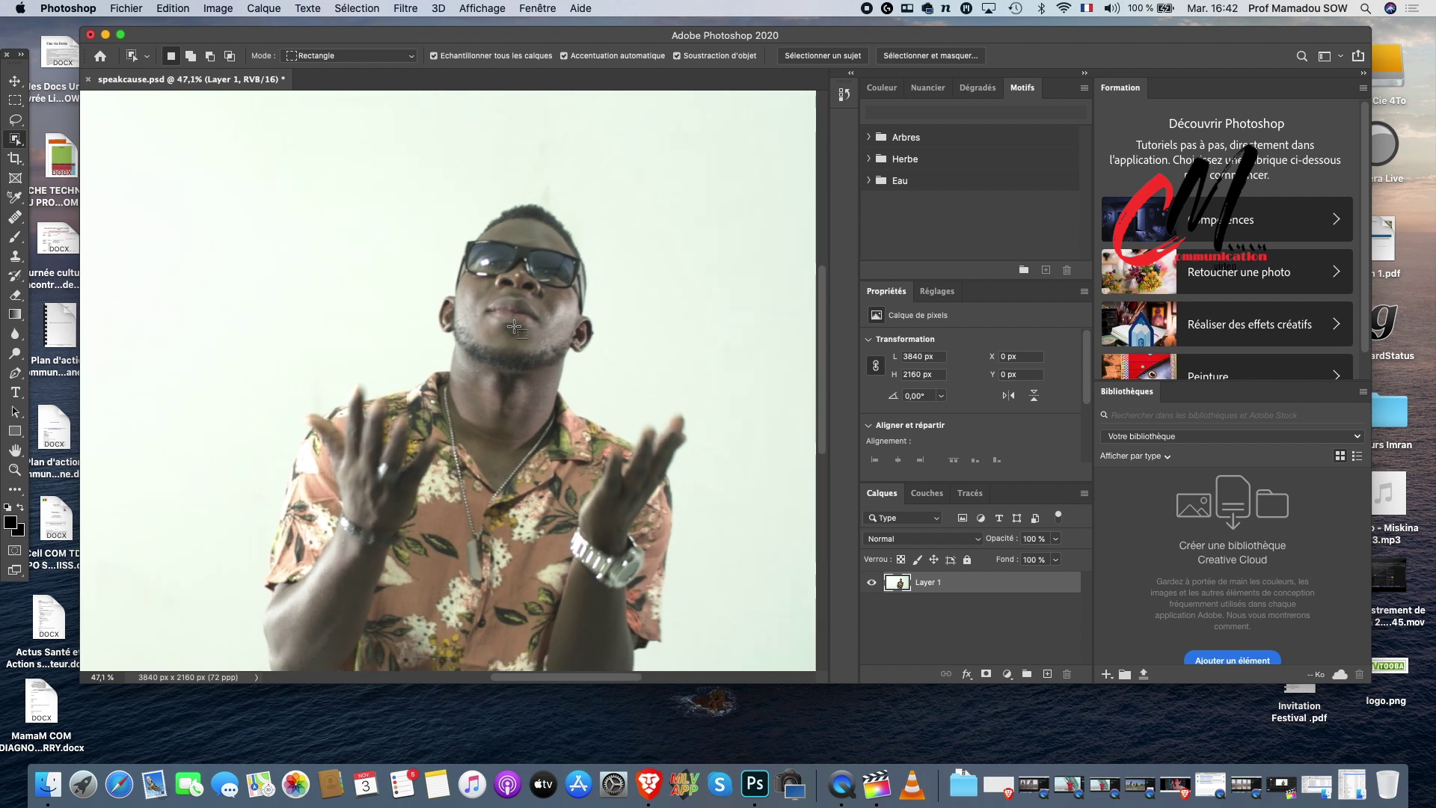
{"action": "scroll", "coordinate": [514, 329], "scroll_direction": "down", "scroll_amount": 5}
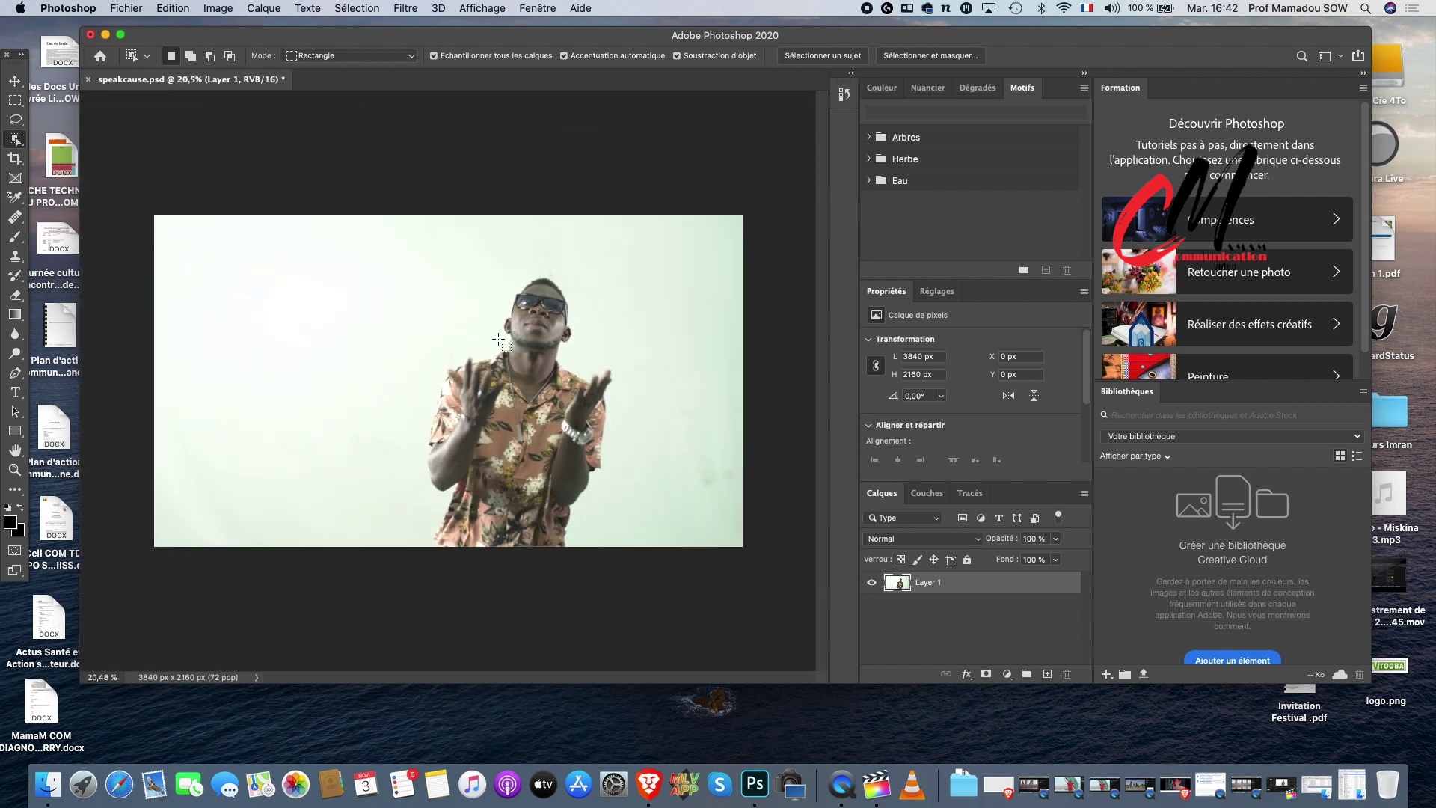
{"action": "scroll", "coordinate": [500, 340], "scroll_direction": "up", "scroll_amount": 1}
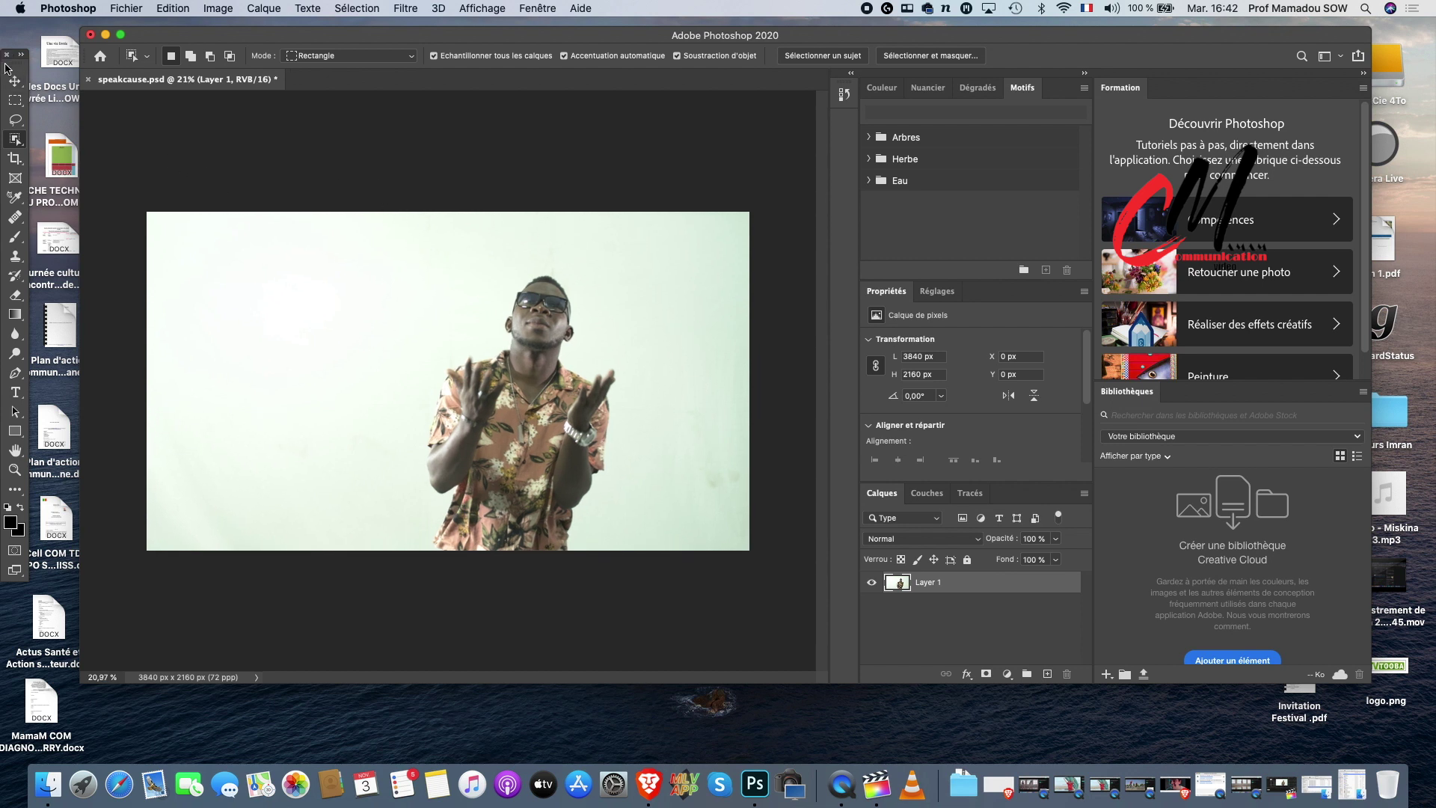
Move the toolbox onto the document window and select the man automatically using the Object Selection tool's subject selection.
{"action": "left_click_drag", "start_coordinate": [13, 71], "coordinate": [100, 99]}
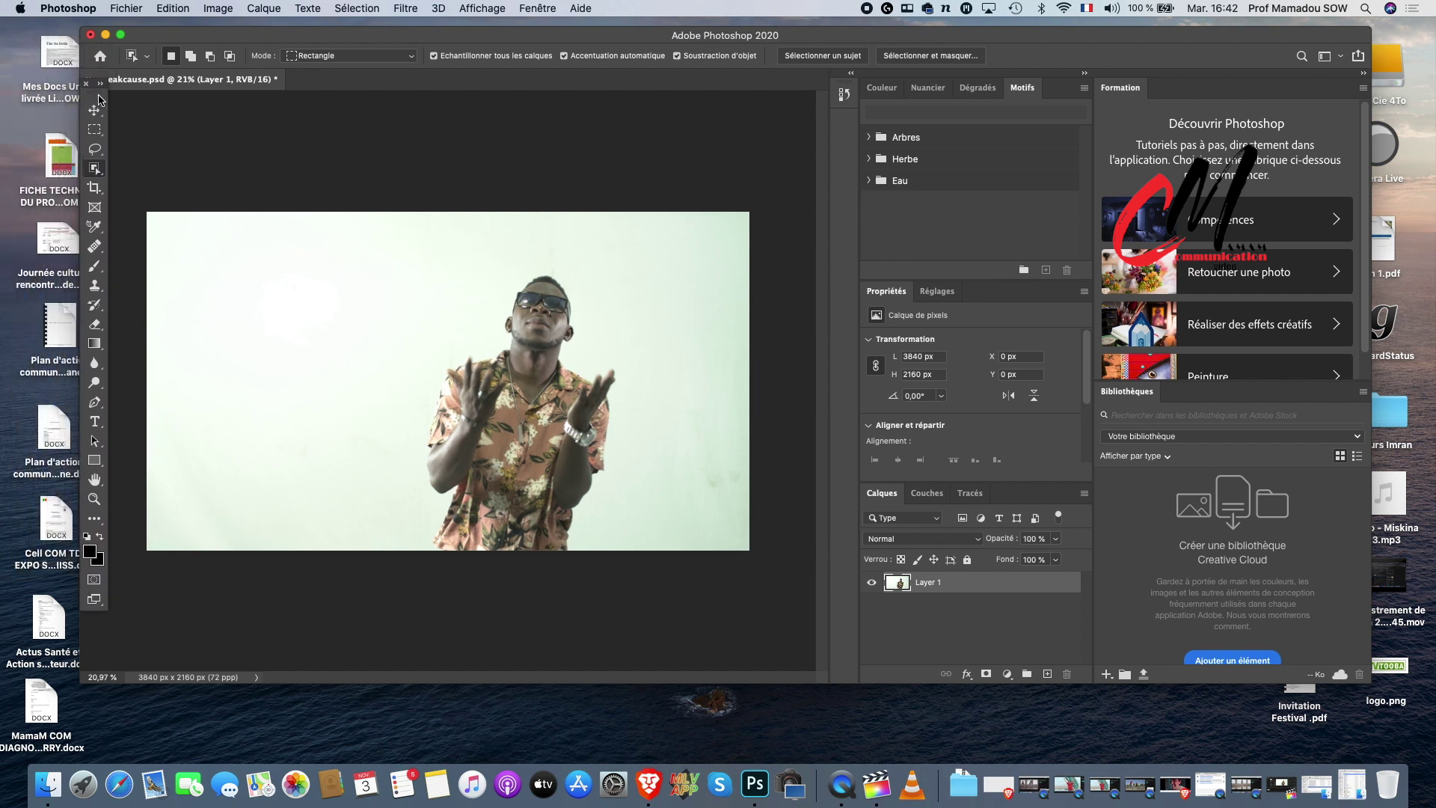
{"action": "left_click", "coordinate": [98, 174]}
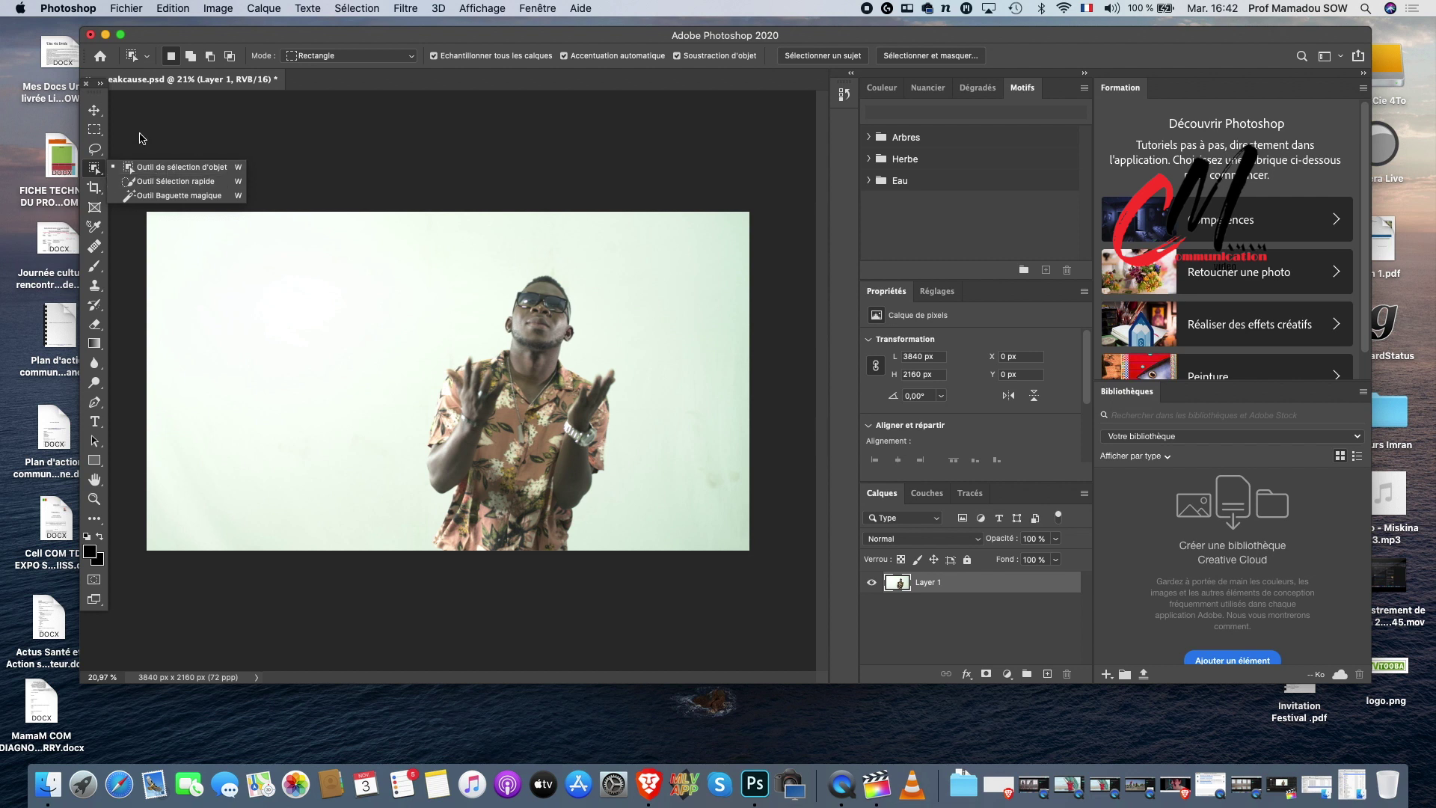
{"action": "left_click", "coordinate": [95, 171]}
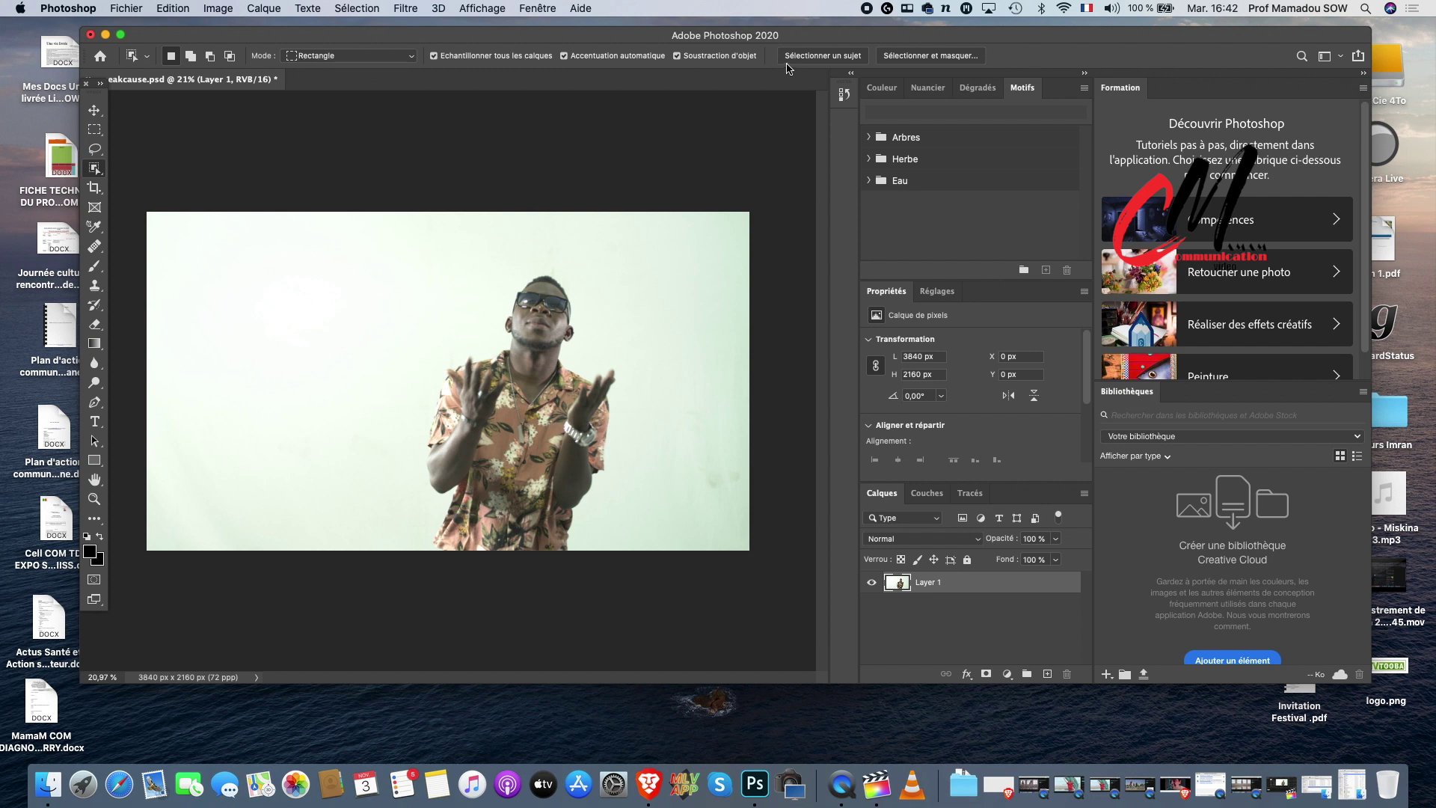
{"action": "left_click", "coordinate": [803, 58]}
{"action": "scroll", "coordinate": [581, 270], "scroll_direction": "up", "scroll_amount": 3}
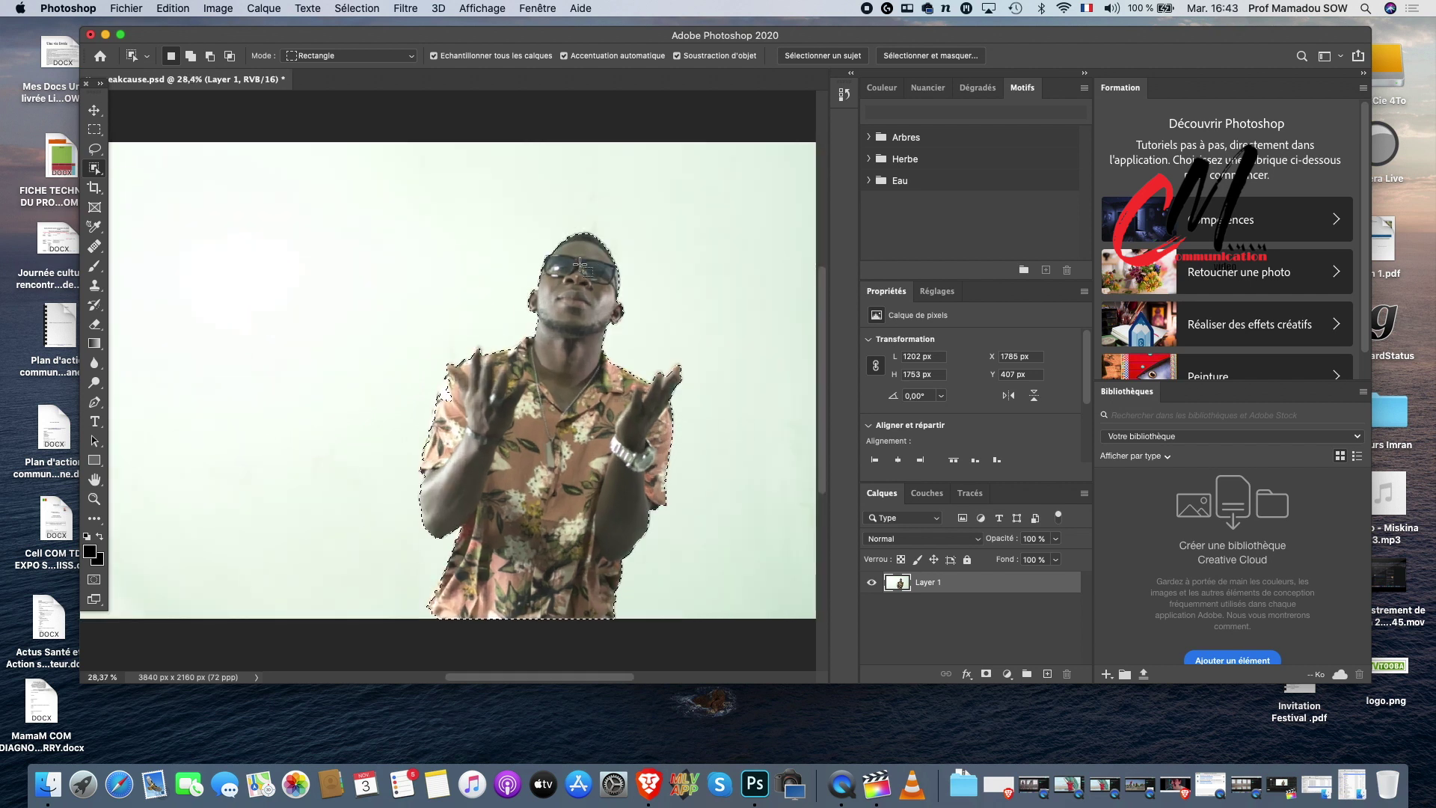
Add the missed edge areas of the man's floral shirt sleeve, below his hand on the image's left, to the selection.
{"action": "scroll", "coordinate": [580, 266], "scroll_direction": "up", "scroll_amount": 5}
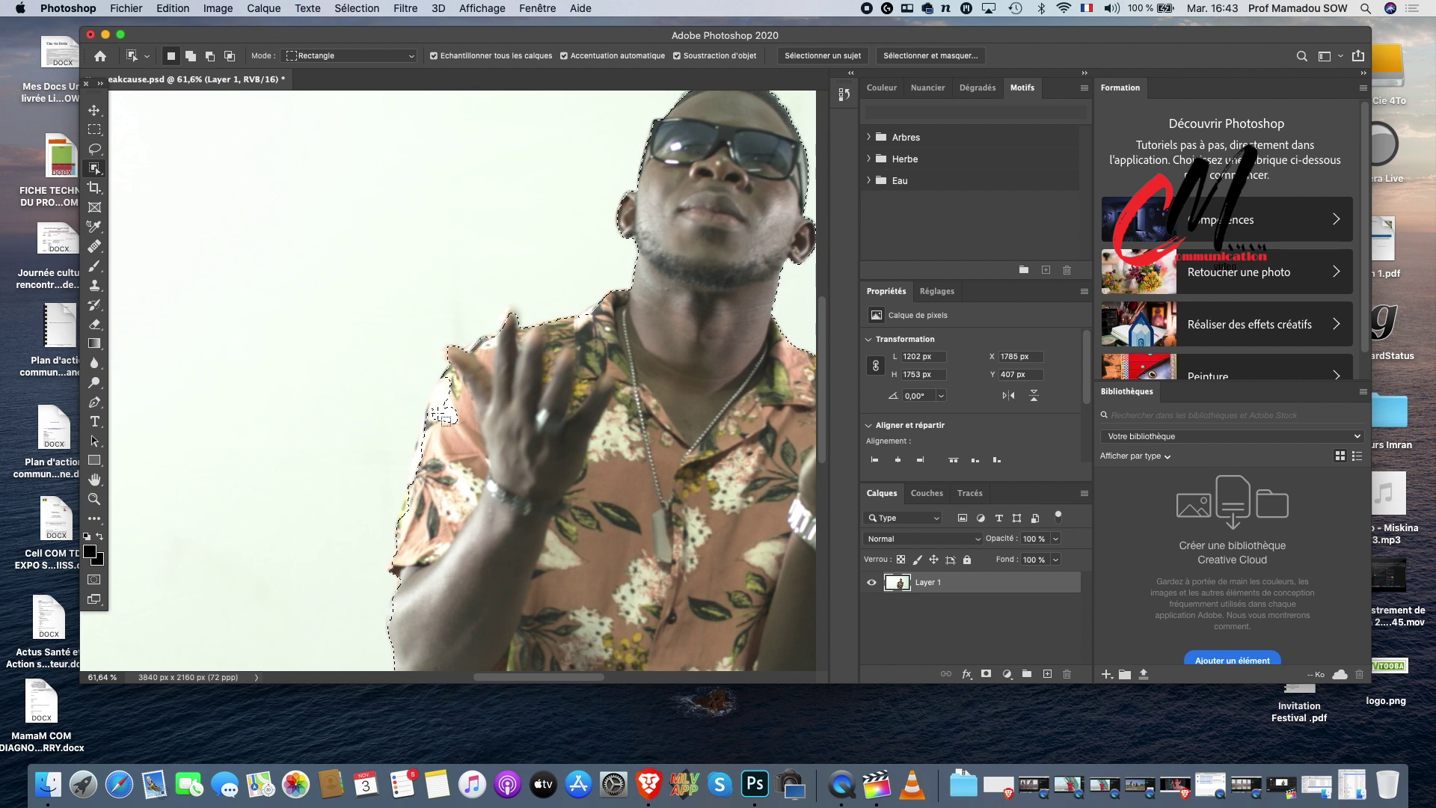
{"action": "scroll", "coordinate": [451, 433], "scroll_direction": "right", "scroll_amount": 3}
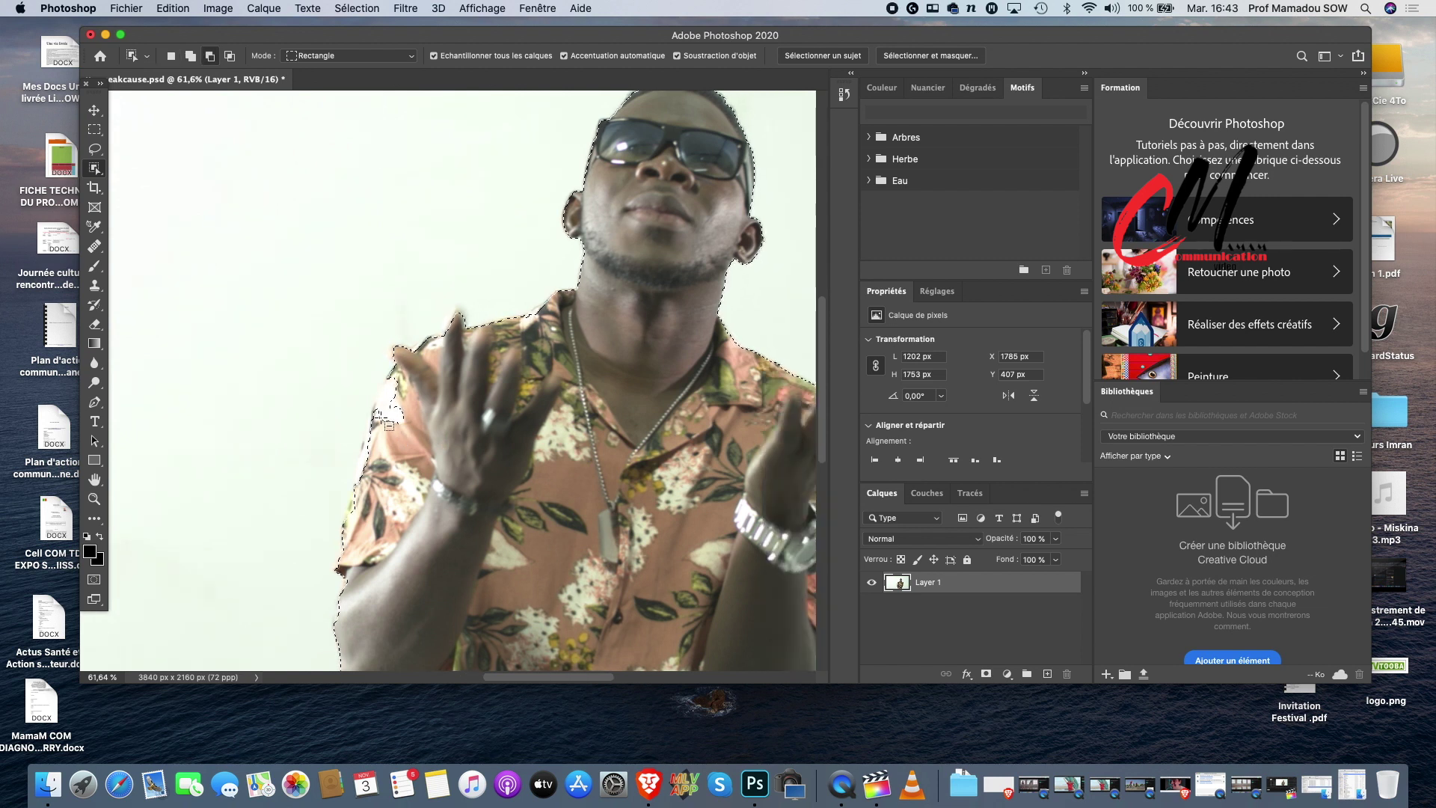
{"action": "key", "text": "shift"}
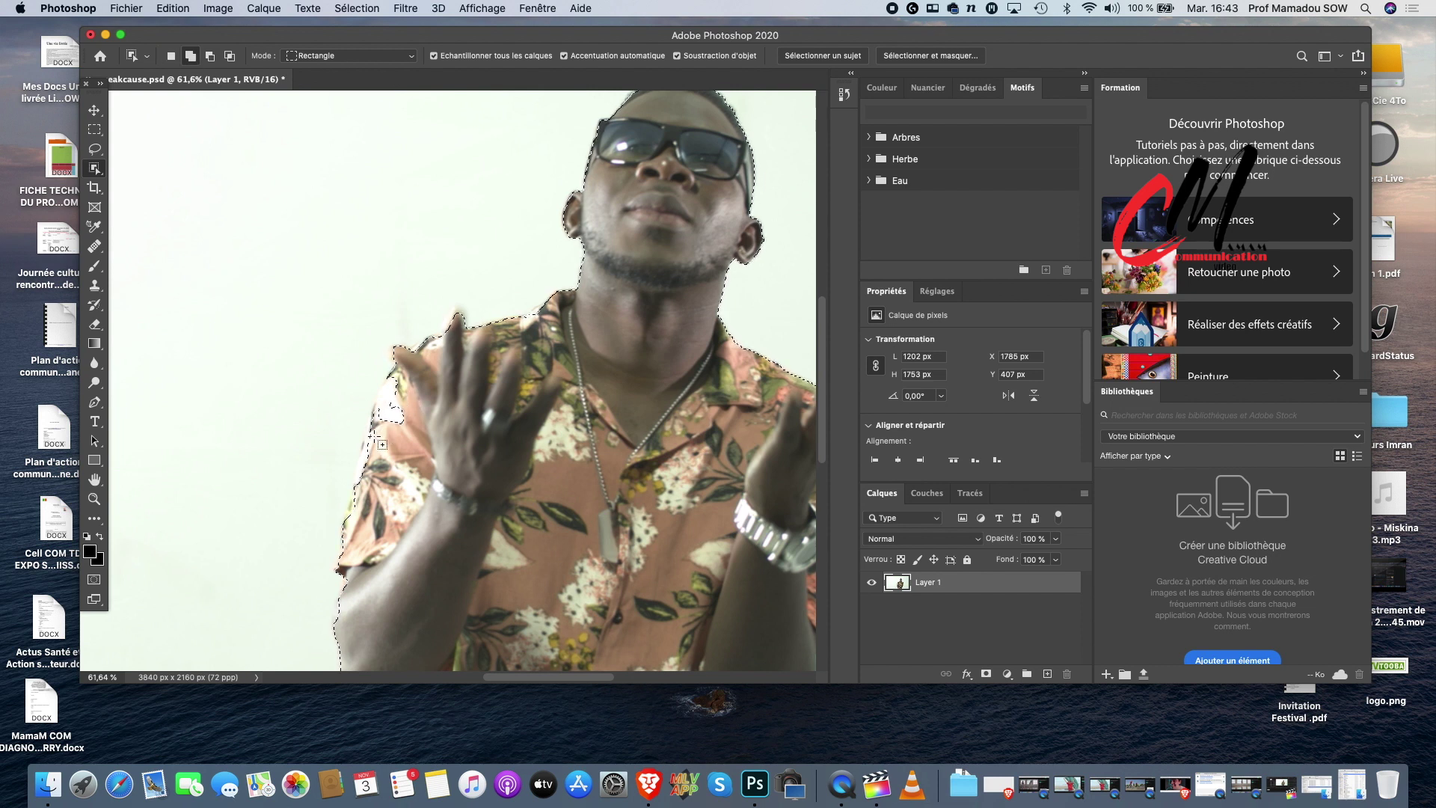
{"action": "left_click_drag", "start_coordinate": [386, 423], "coordinate": [368, 451]}
{"action": "left_click_drag", "start_coordinate": [353, 570], "coordinate": [381, 435]}
{"action": "scroll", "coordinate": [377, 441], "scroll_direction": "down", "scroll_amount": 2}
{"action": "left_click_drag", "start_coordinate": [327, 509], "coordinate": [257, 587]}
{"action": "scroll", "coordinate": [348, 550], "scroll_direction": "down", "scroll_amount": 2}
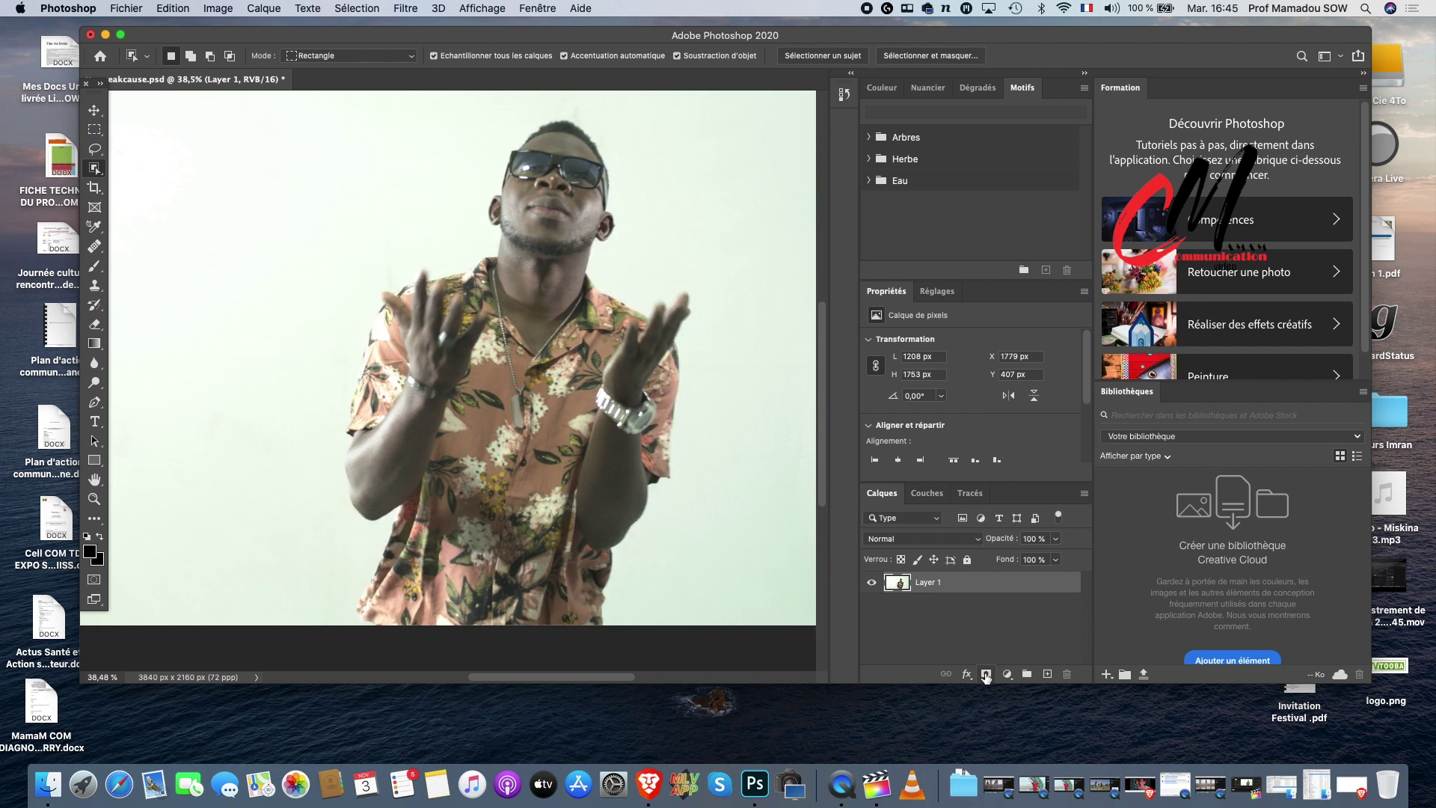
Mask Layer 1 from the selection and set the mask's feather (Contour progressif) to 4.1 px.
{"action": "left_click", "coordinate": [986, 674]}
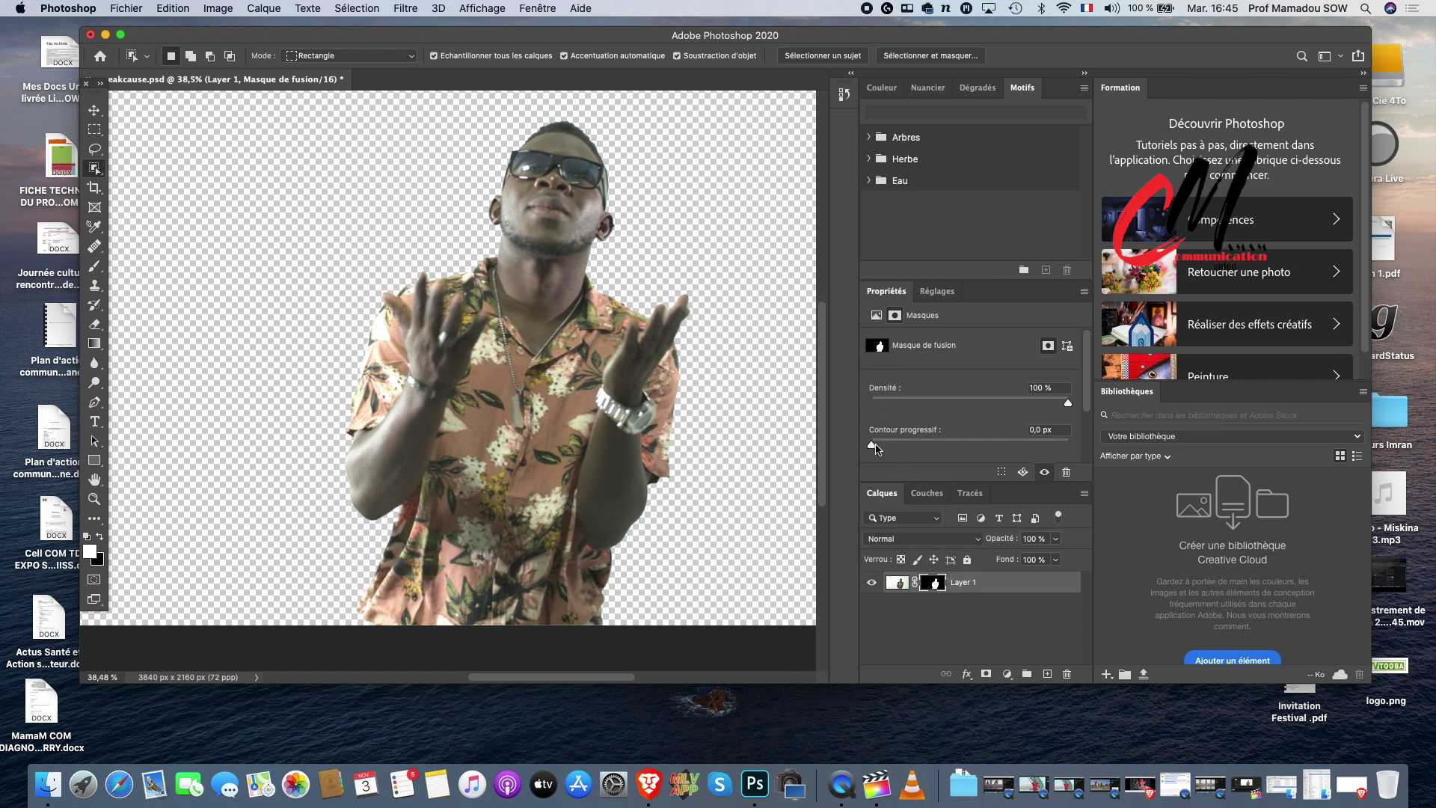
{"action": "left_click_drag", "start_coordinate": [874, 446], "coordinate": [875, 446]}
{"action": "scroll", "coordinate": [595, 353], "scroll_direction": "up", "scroll_amount": 5}
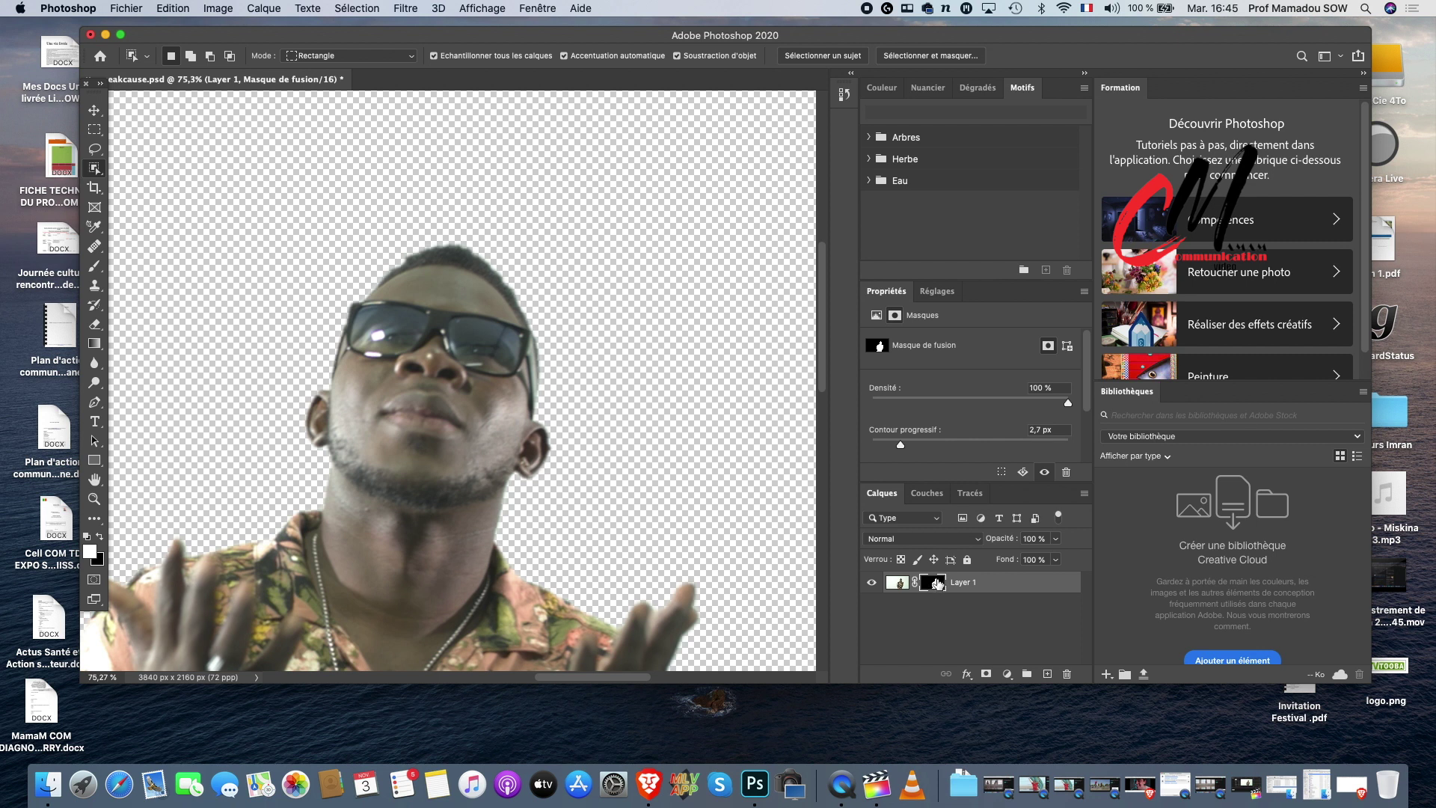
{"action": "left_click_drag", "start_coordinate": [903, 447], "coordinate": [917, 449]}
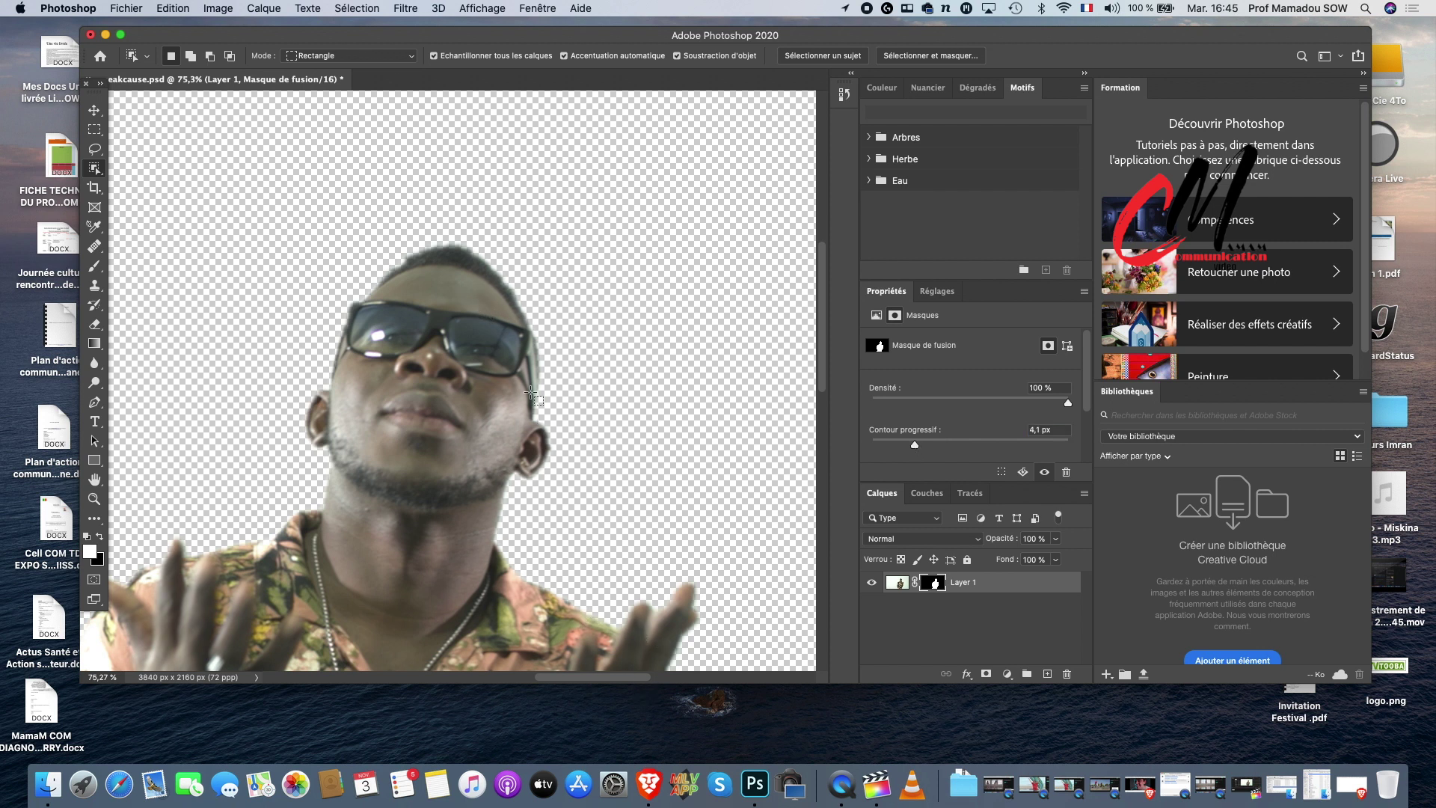
{"action": "scroll", "coordinate": [530, 392], "scroll_direction": "down", "scroll_amount": 6}
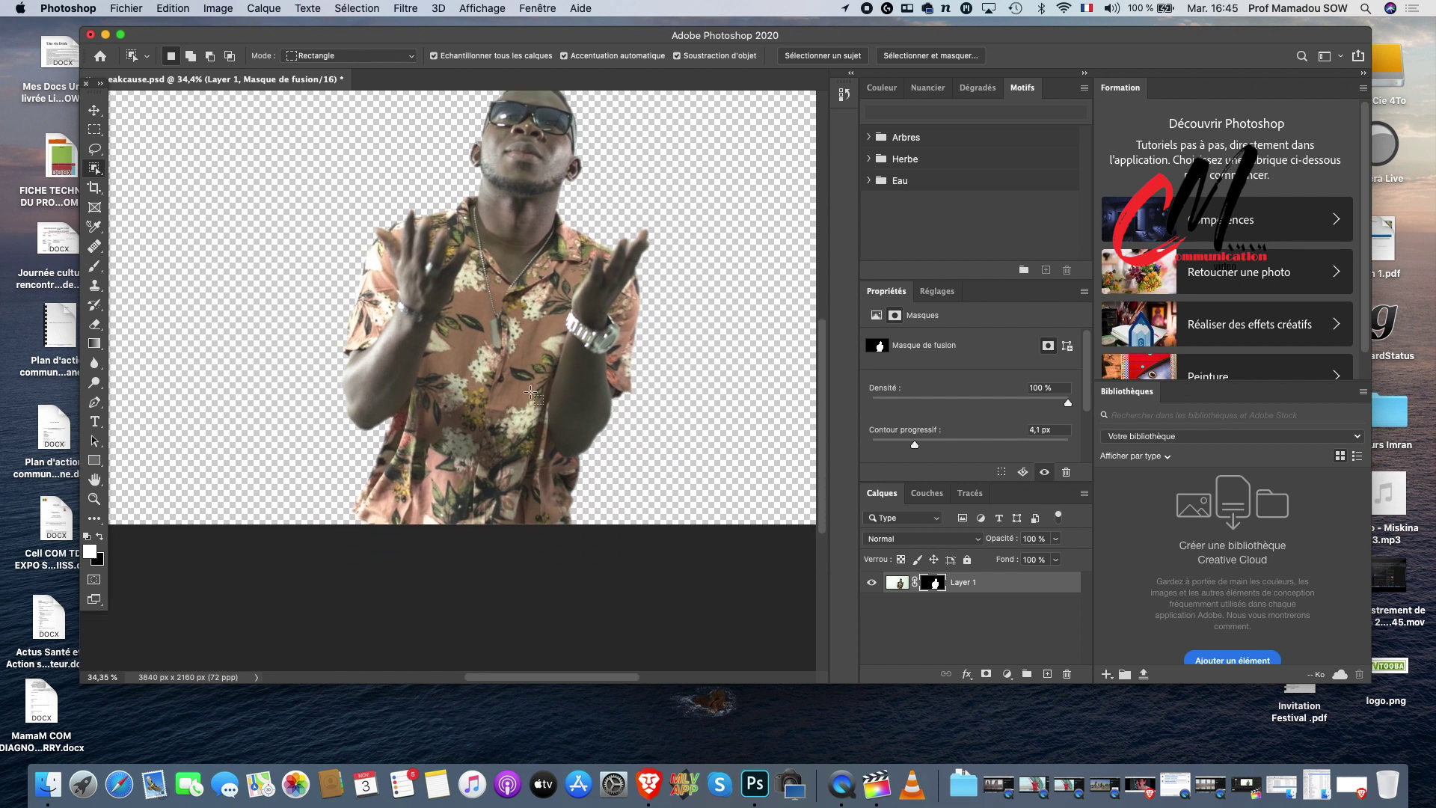
{"action": "scroll", "coordinate": [530, 391], "scroll_direction": "up", "scroll_amount": 2}
{"action": "scroll", "coordinate": [530, 391], "scroll_direction": "up", "scroll_amount": 2}
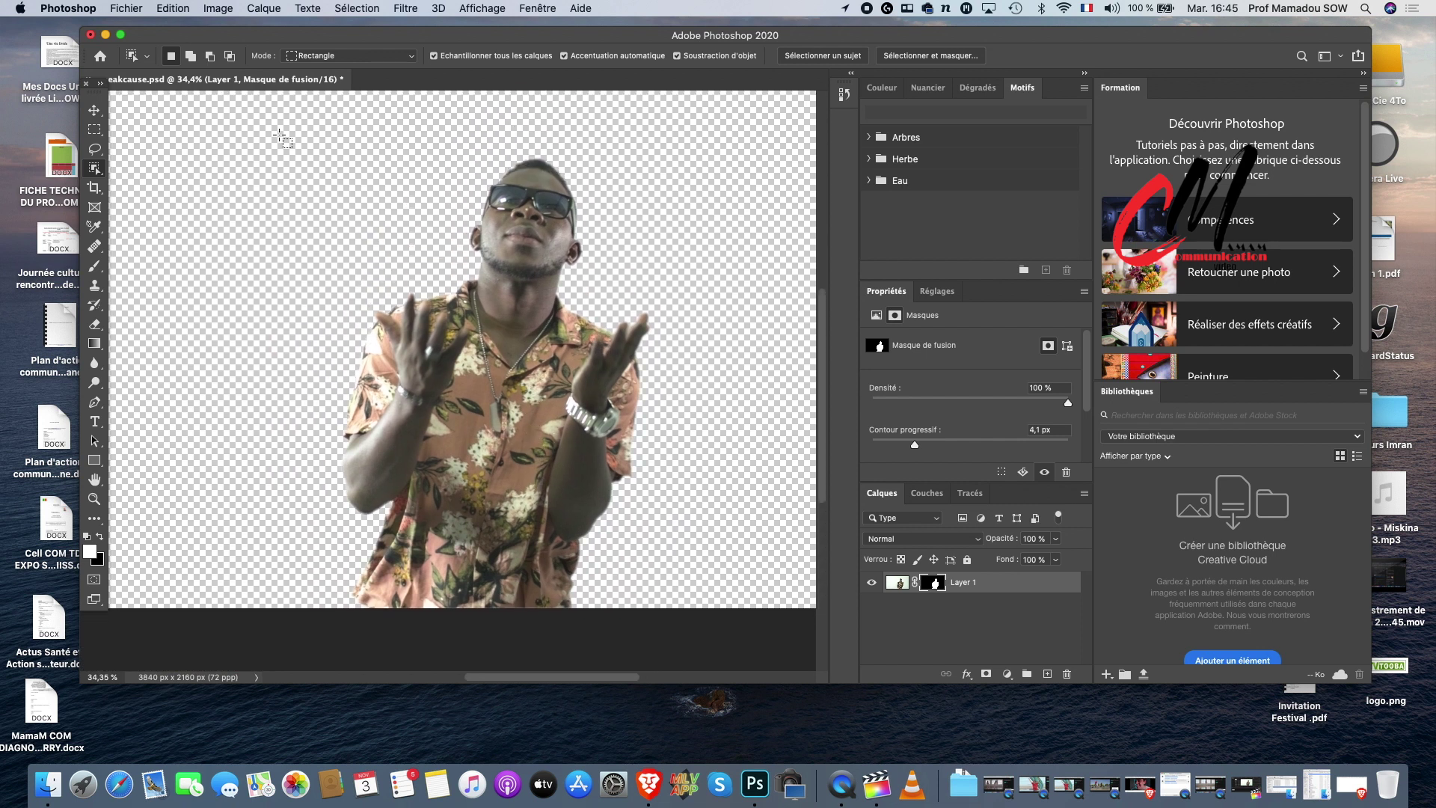
Review exporting the cutout as a transparent PNG with Conserver les détails resampling, and close the dialog without exporting.
{"action": "left_click", "coordinate": [126, 9]}
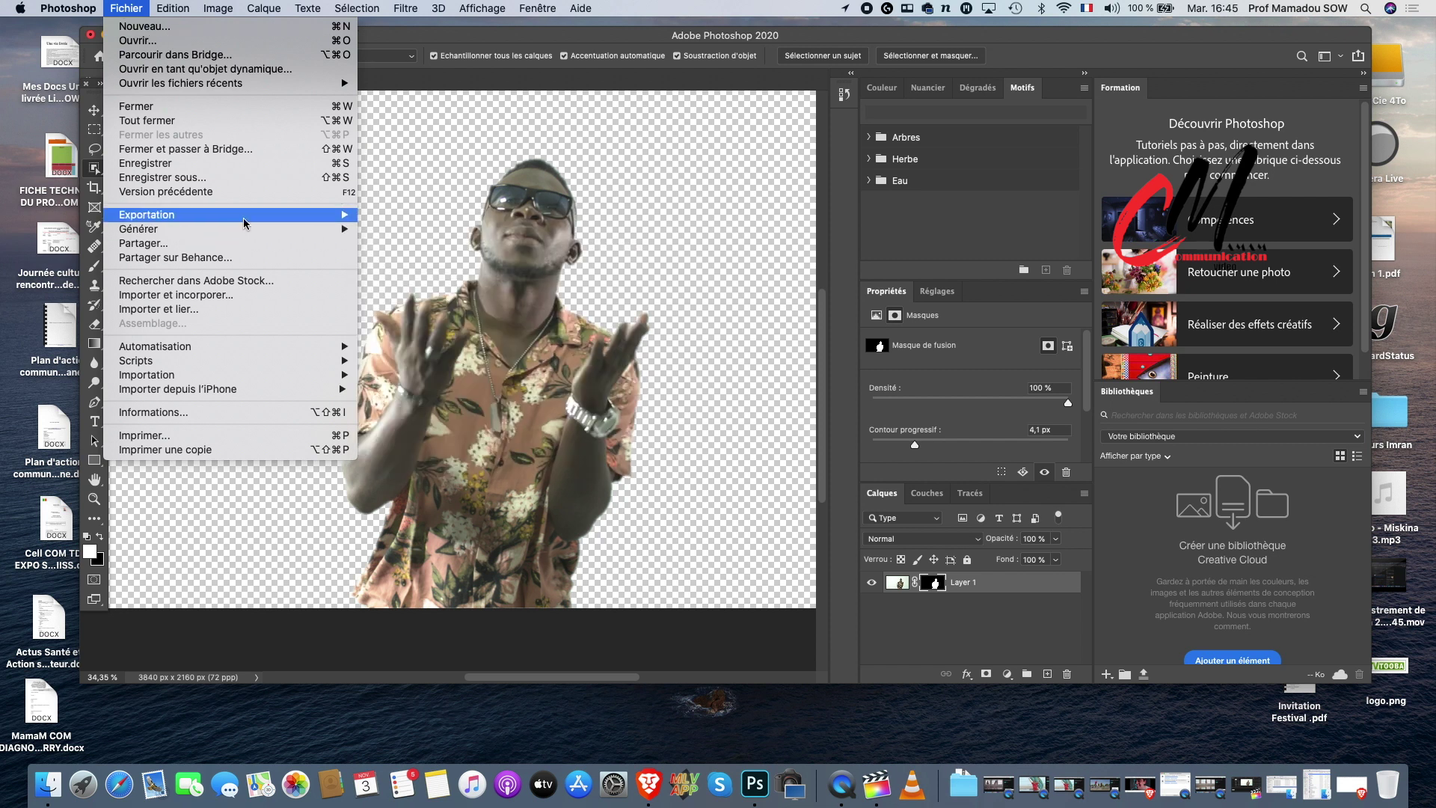
{"action": "mouse_move", "coordinate": [245, 223]}
{"action": "left_click", "coordinate": [477, 228]}
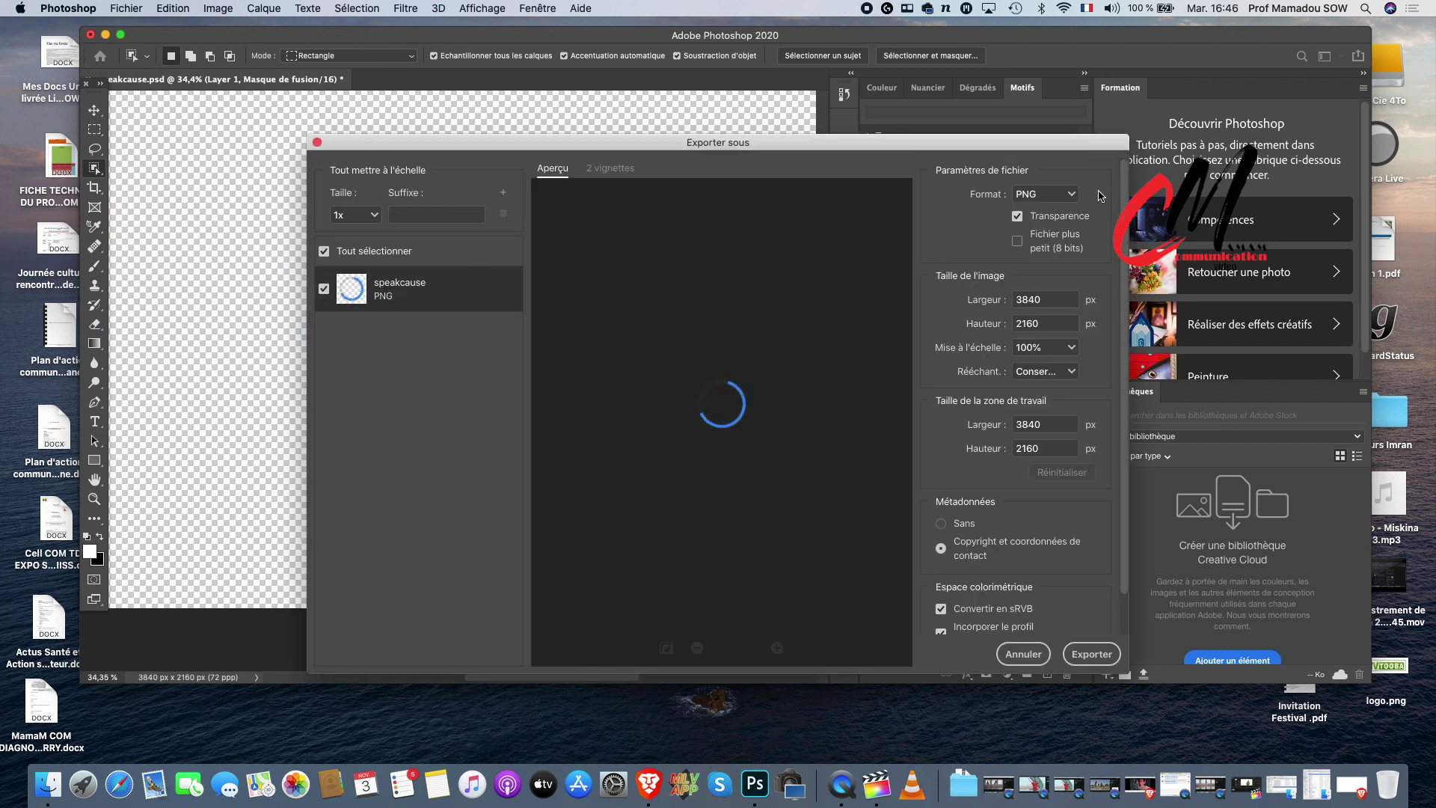
{"action": "left_click", "coordinate": [1068, 196]}
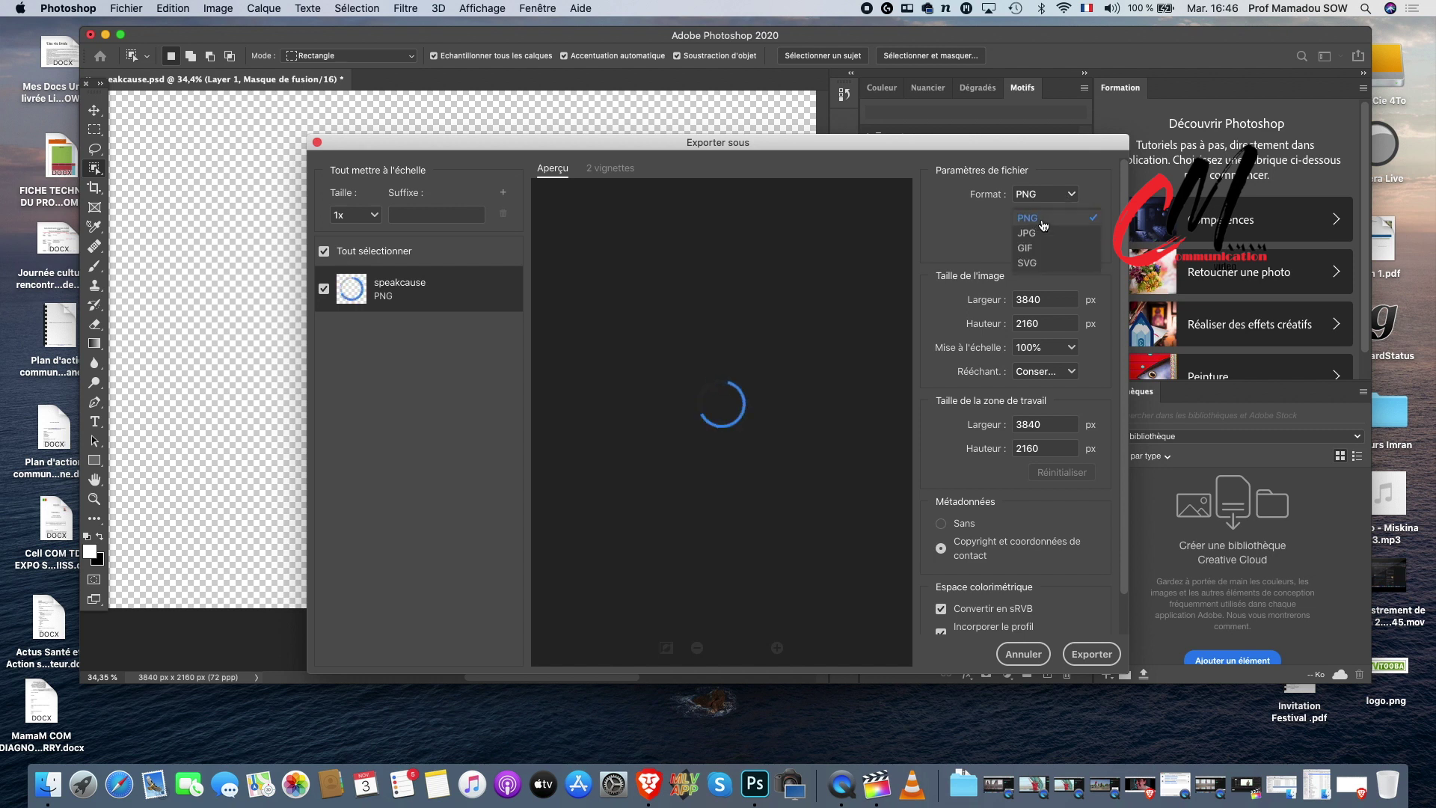
{"action": "left_click", "coordinate": [1044, 225]}
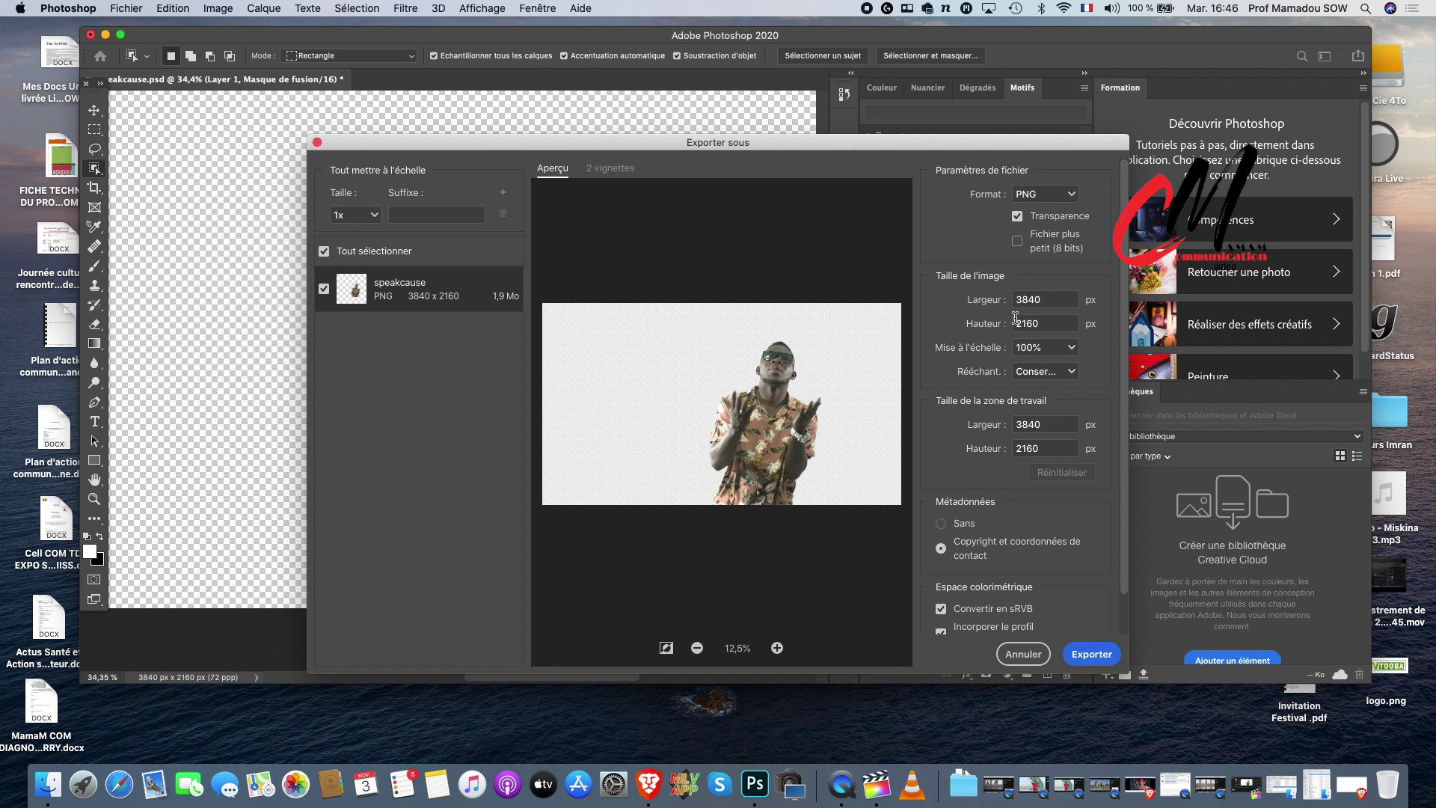
{"action": "left_click", "coordinate": [1063, 381]}
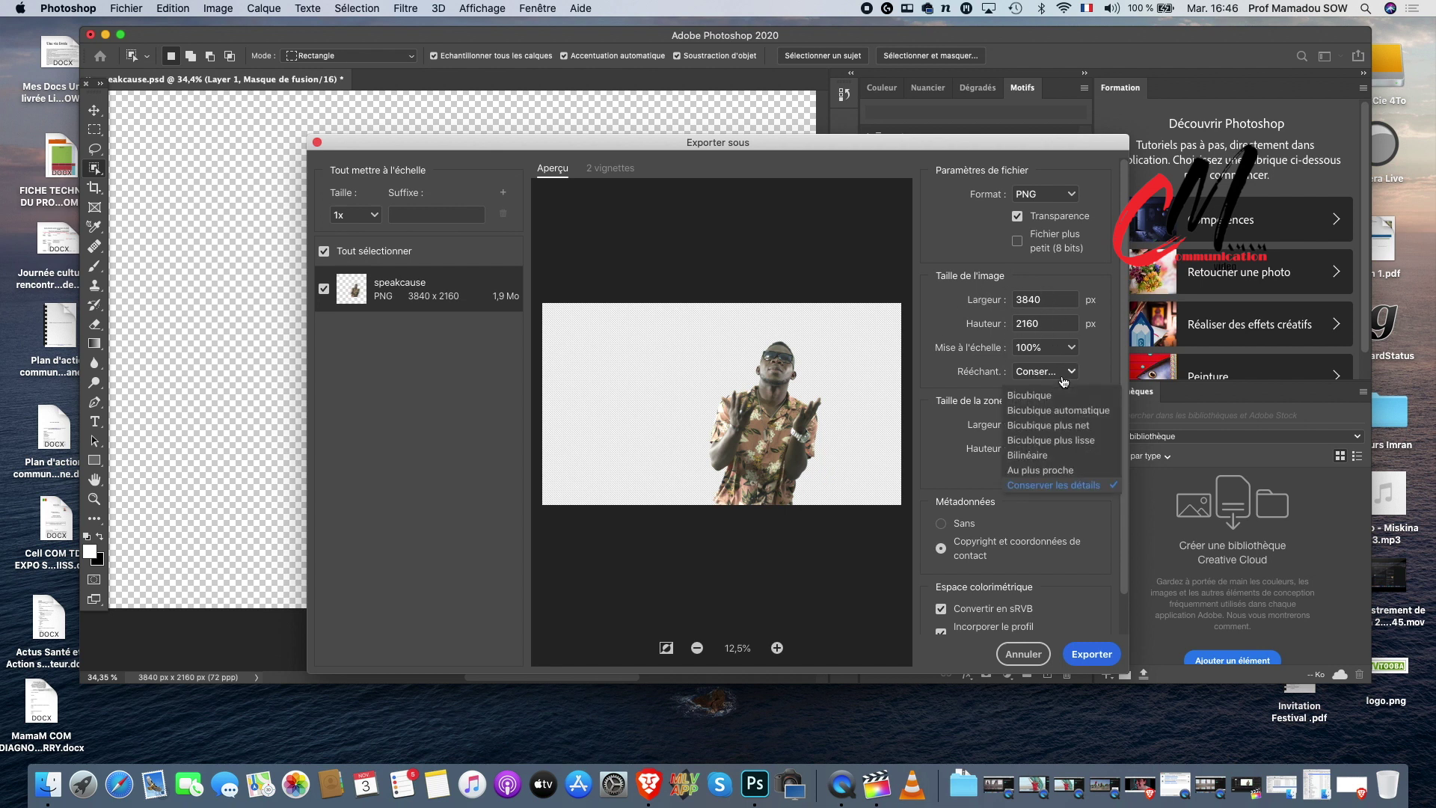
{"action": "left_click", "coordinate": [1075, 487]}
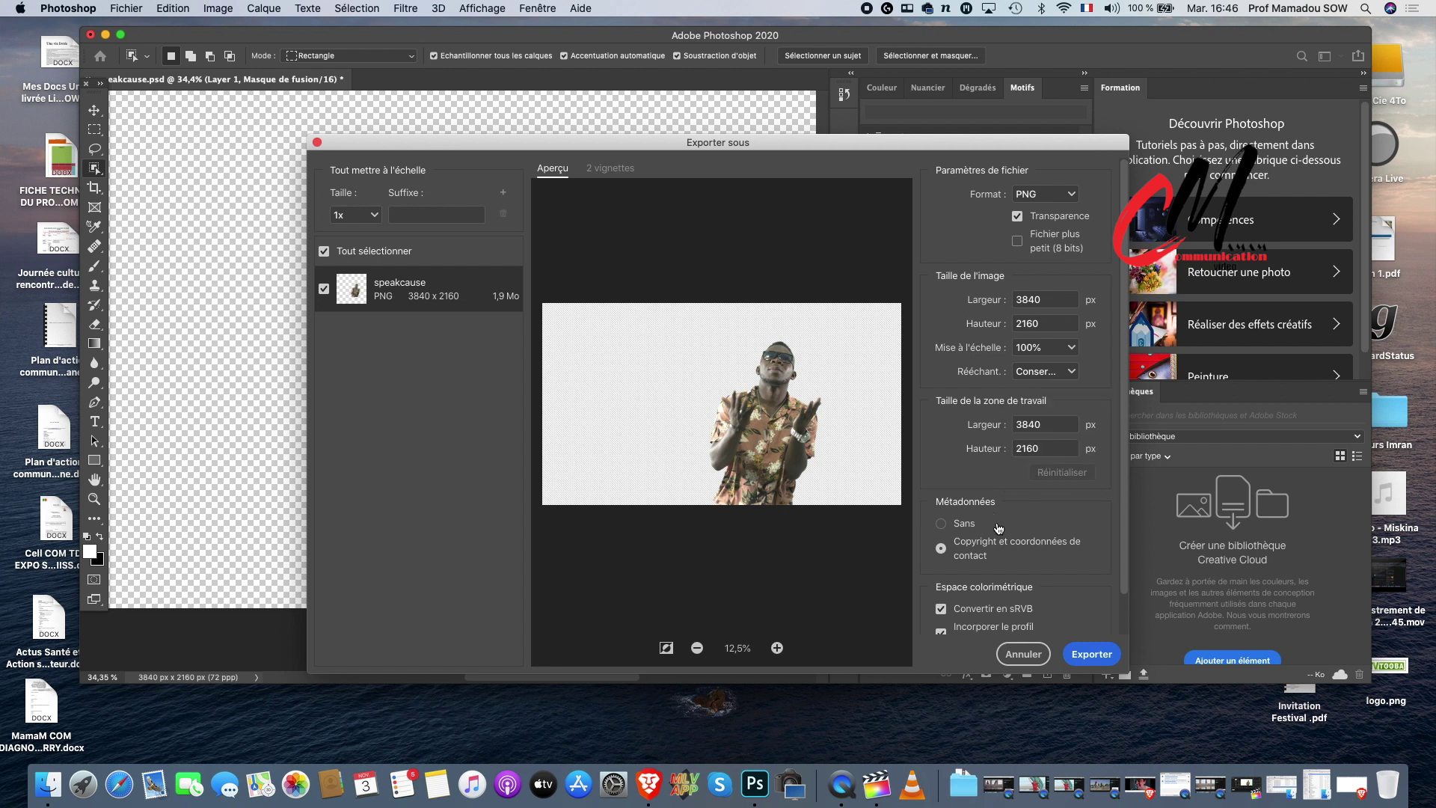
{"action": "scroll", "coordinate": [1007, 598], "scroll_direction": "down", "scroll_amount": 2}
{"action": "scroll", "coordinate": [1027, 520], "scroll_direction": "up", "scroll_amount": 2}
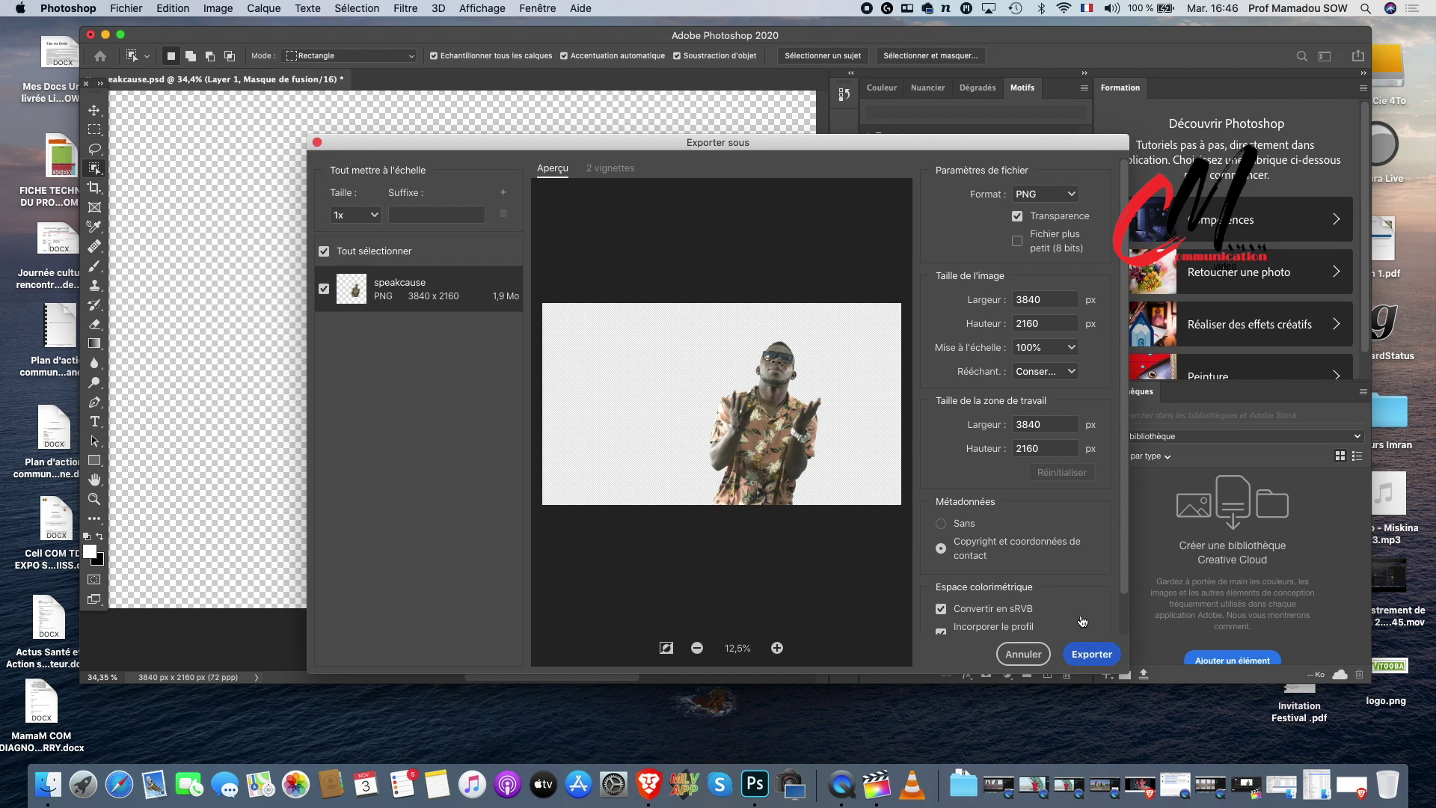
{"action": "scroll", "coordinate": [1041, 589], "scroll_direction": "down", "scroll_amount": 2}
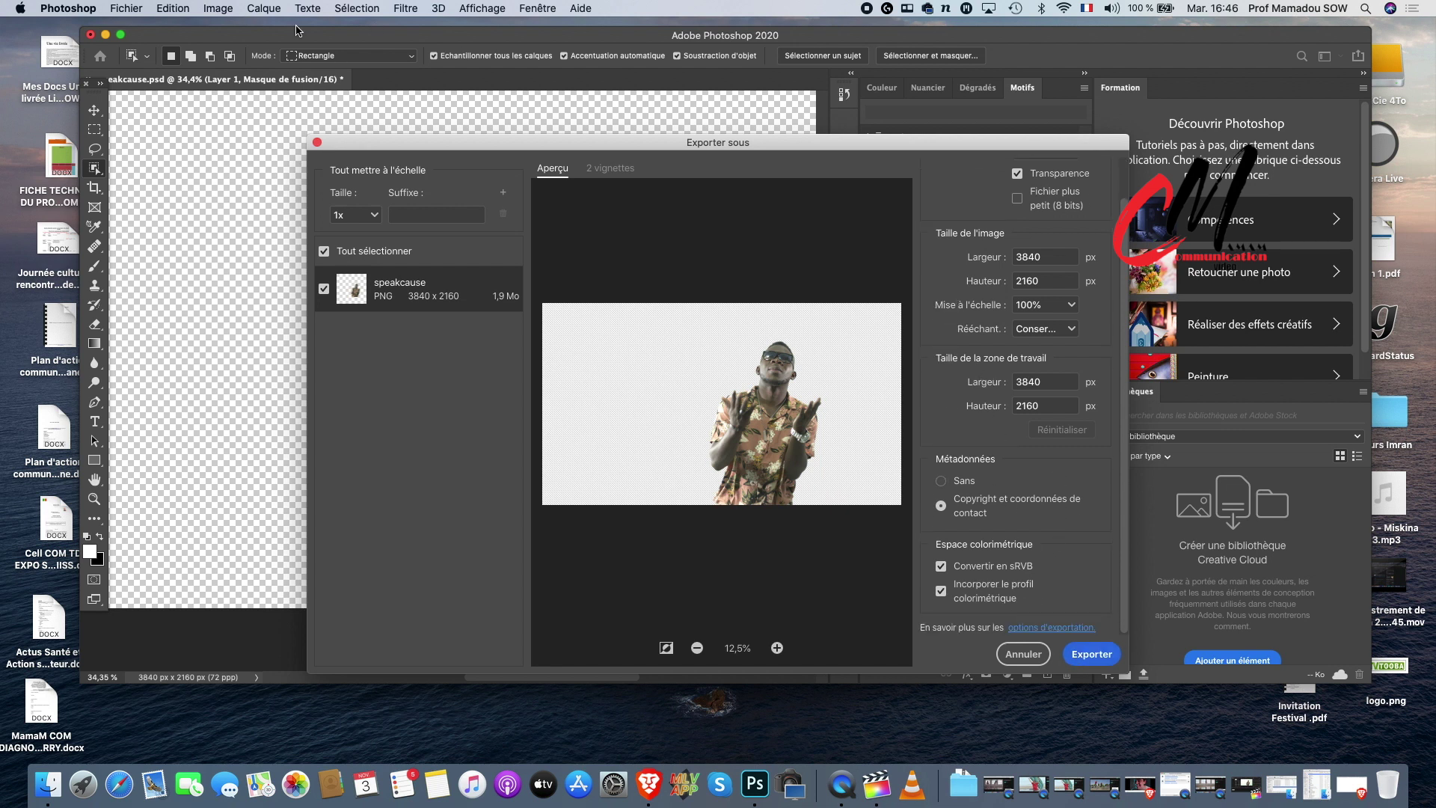
{"action": "left_click", "coordinate": [316, 142]}
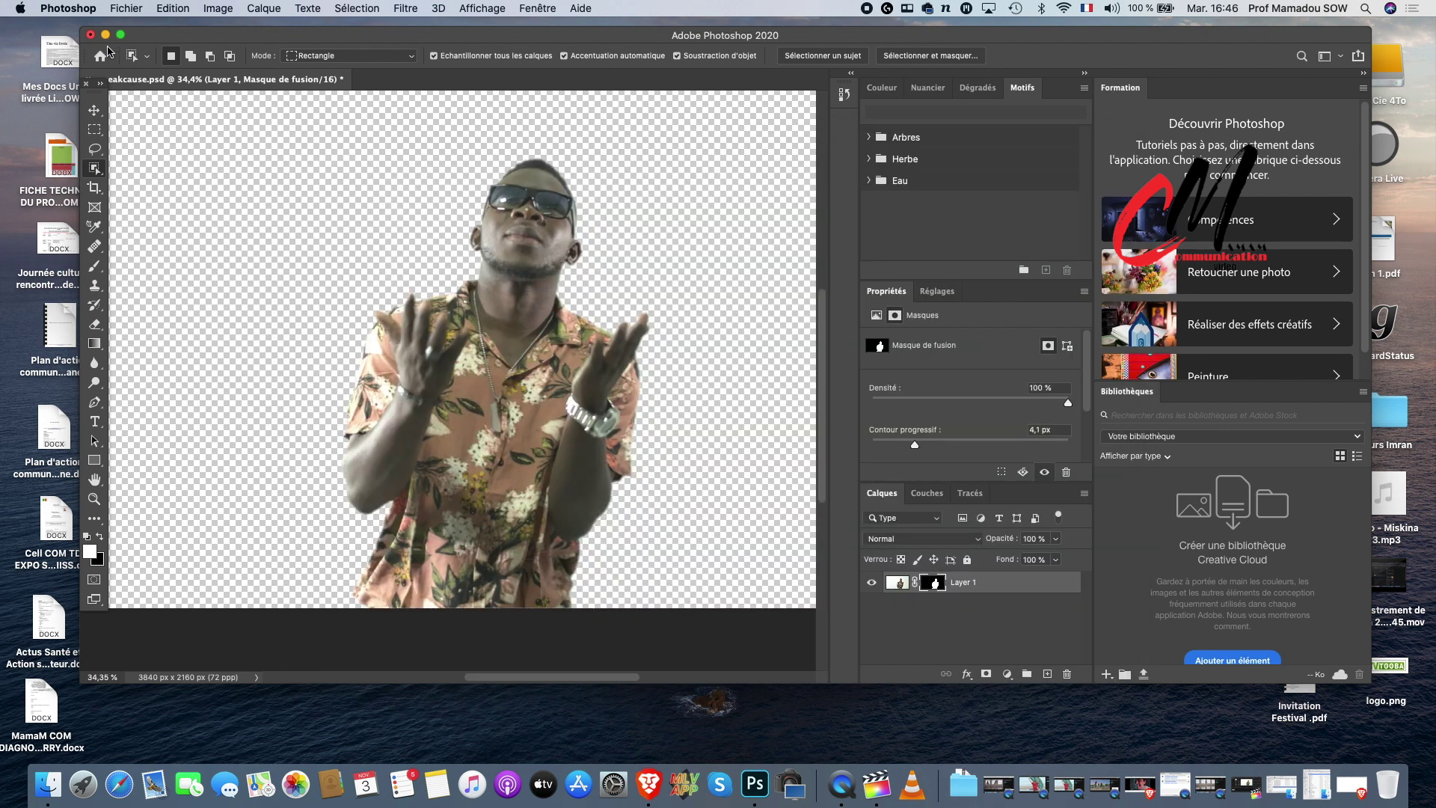
Minimise Photoshop and the Speakcause folder window, and bring back the Vidéos folder in Finder.
{"action": "left_click", "coordinate": [106, 34]}
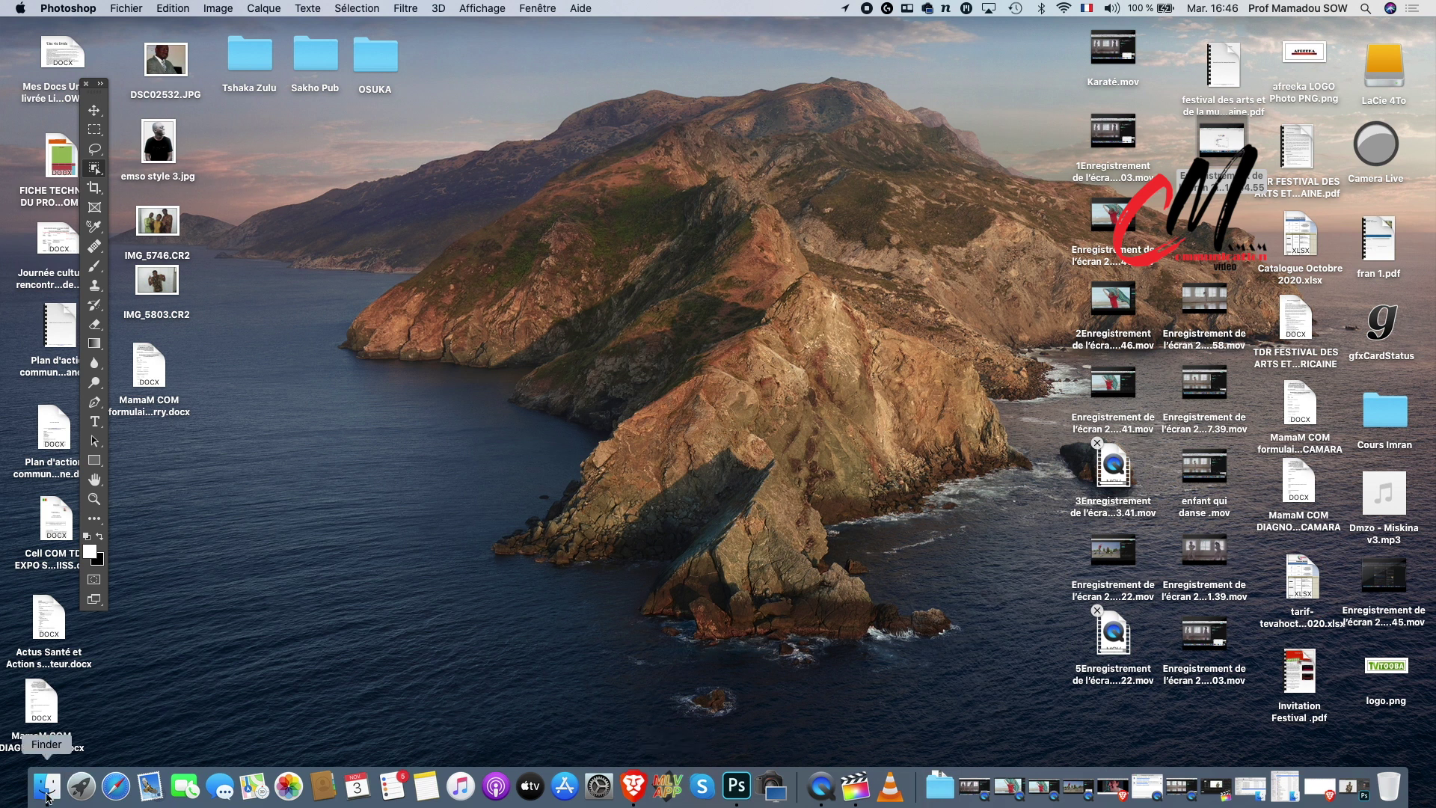
{"action": "left_click", "coordinate": [47, 786]}
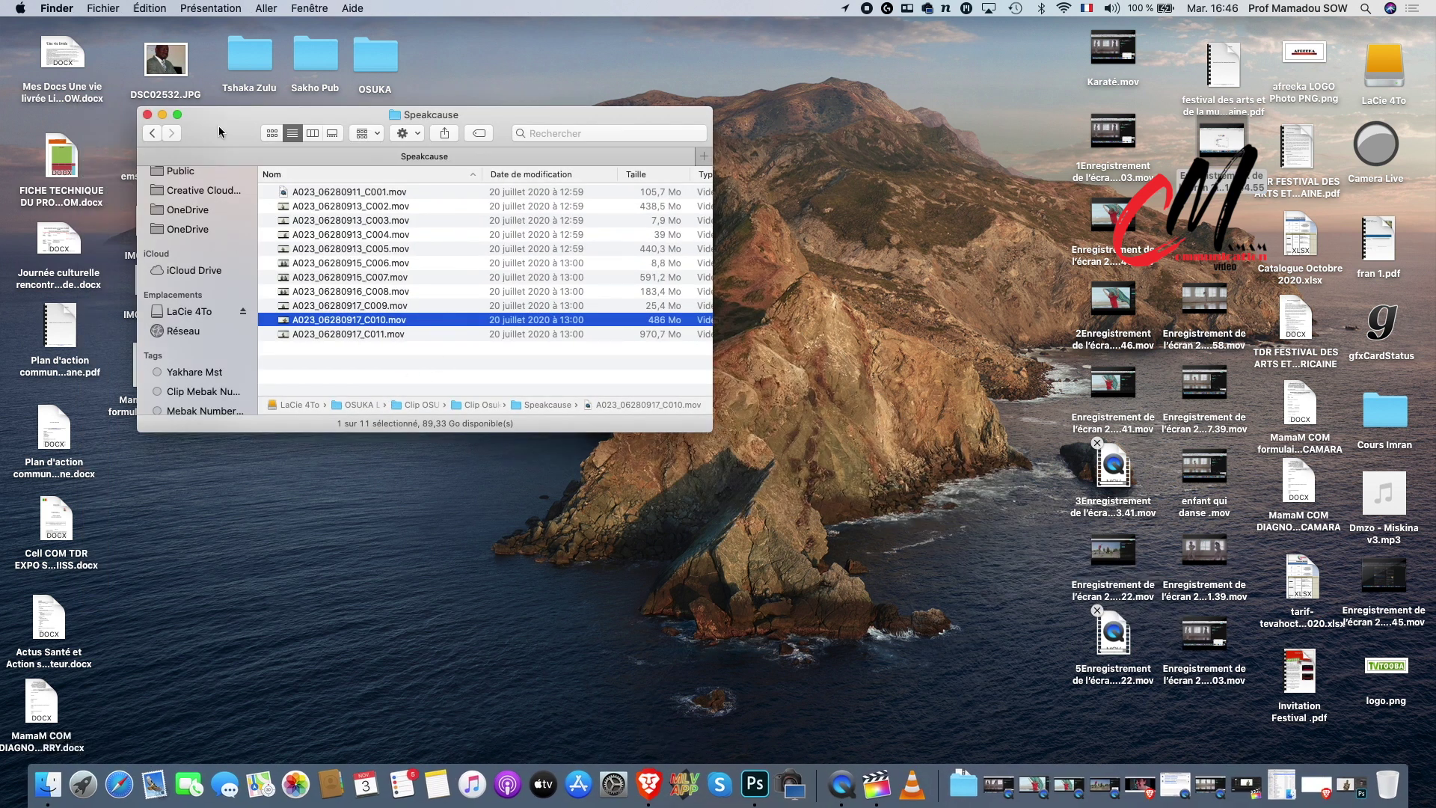
{"action": "left_click", "coordinate": [162, 115]}
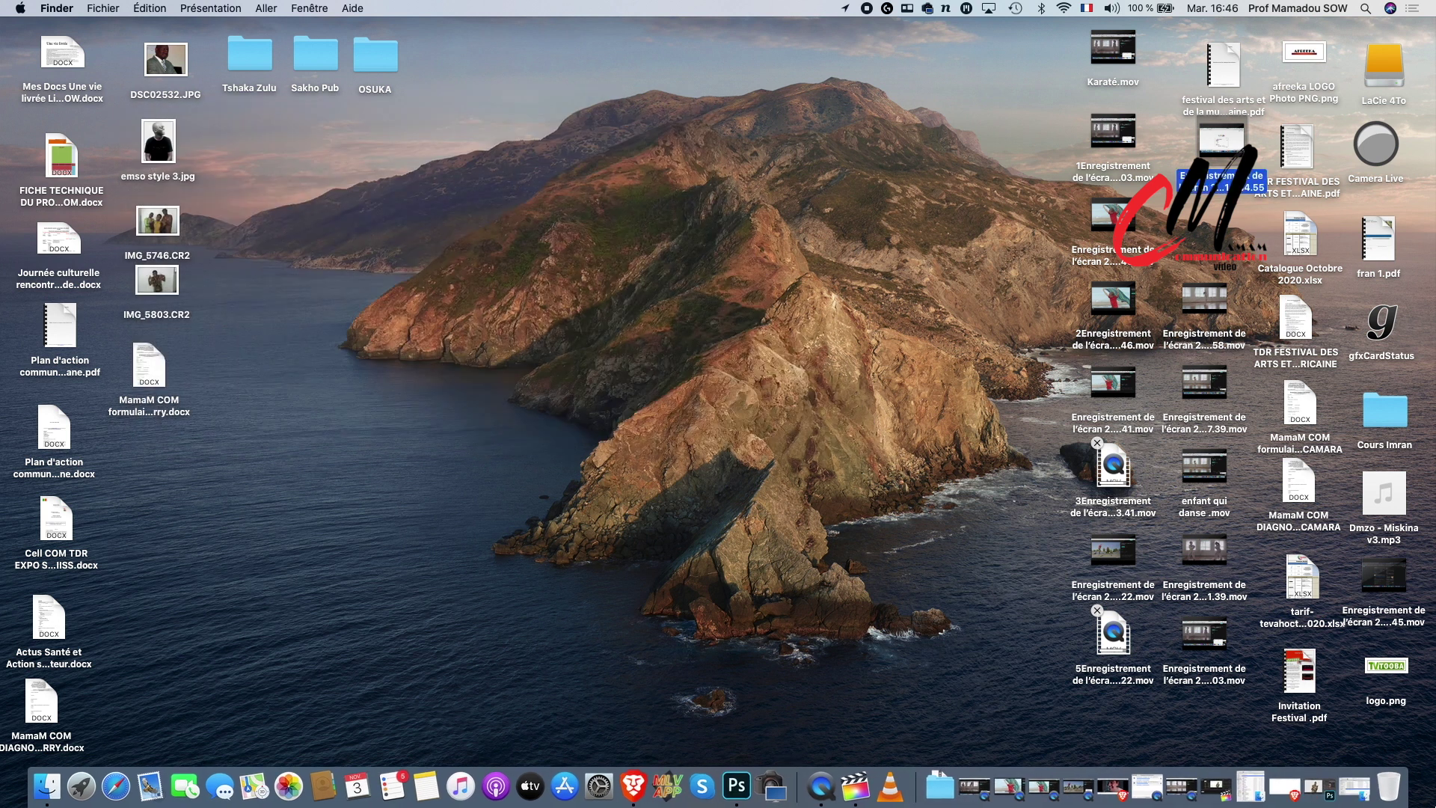
{"action": "left_click", "coordinate": [1255, 791]}
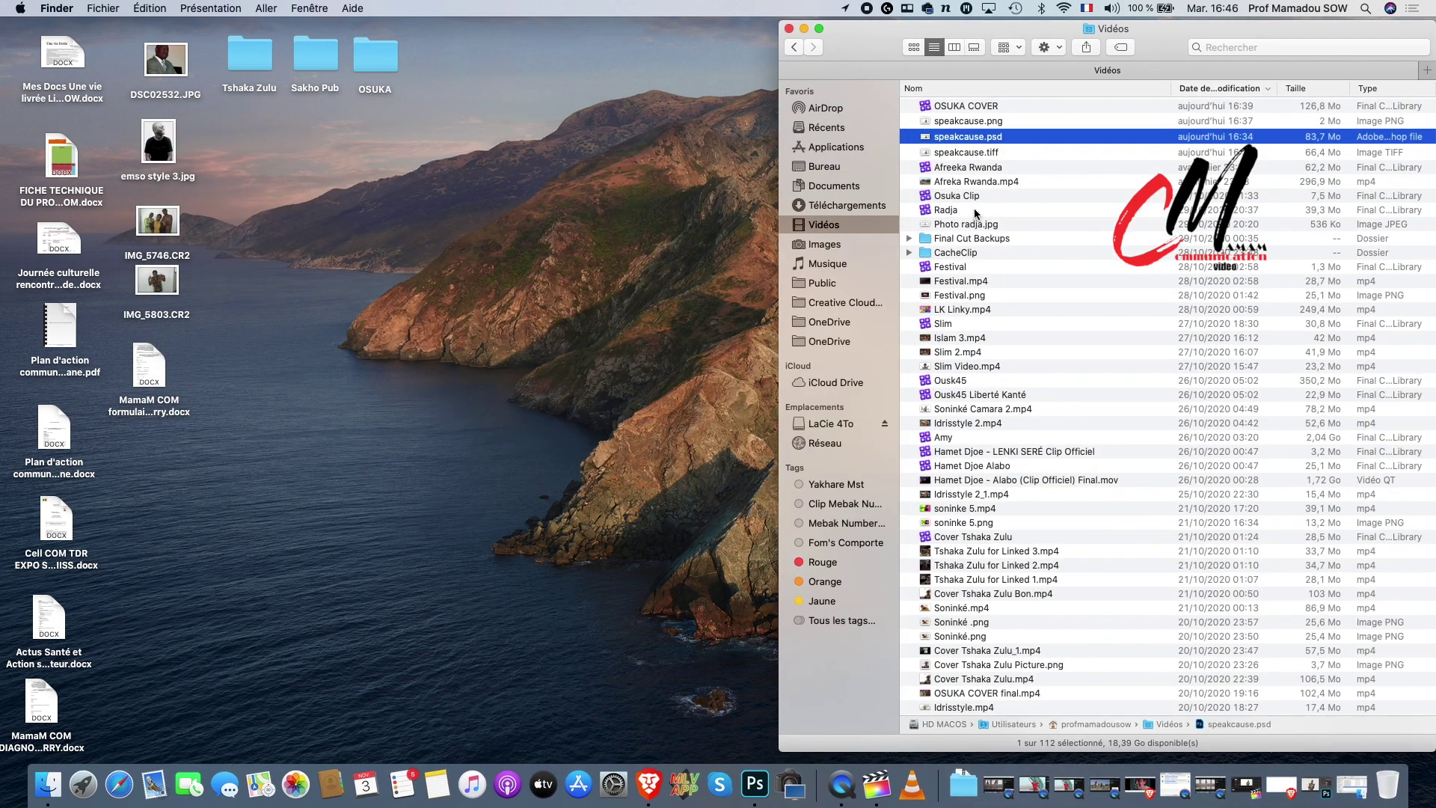
Preview speakcause.png from the Vidéos folder and examine the cutout's edges up close.
{"action": "key", "text": "Up"}
{"action": "scroll", "coordinate": [975, 123], "scroll_direction": "down", "scroll_amount": 1}
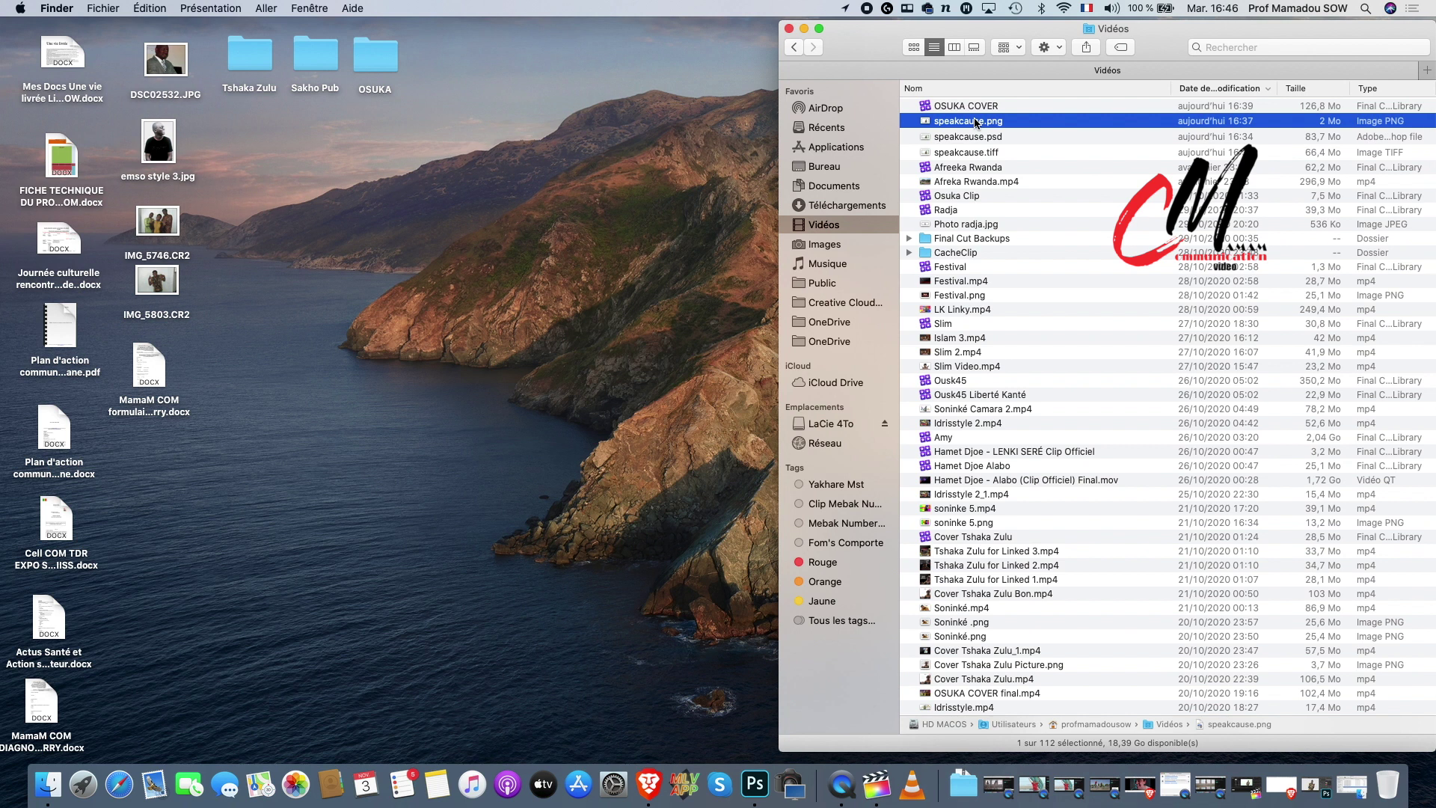
{"action": "key", "text": "space"}
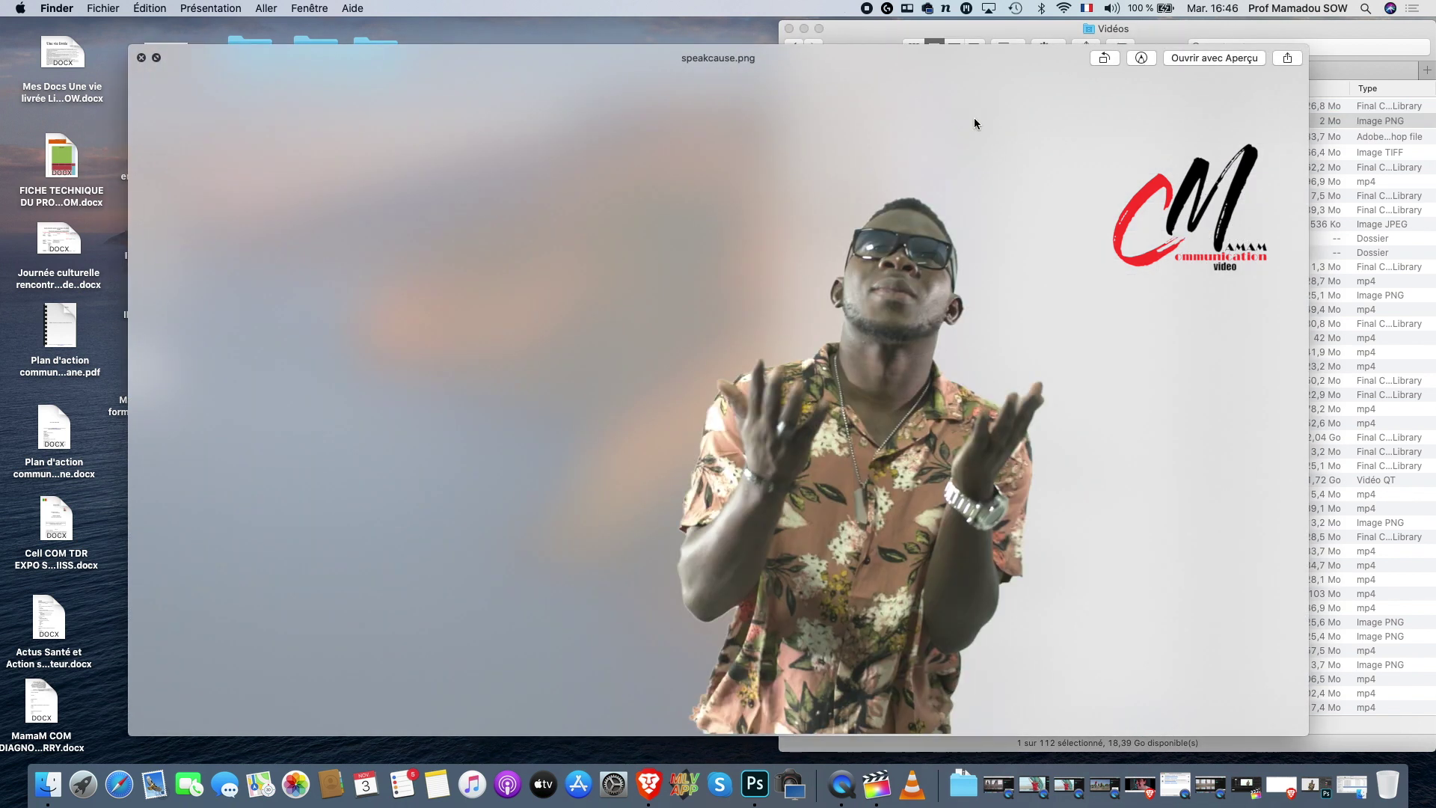
{"action": "scroll", "coordinate": [834, 343], "scroll_direction": "up", "scroll_amount": 6}
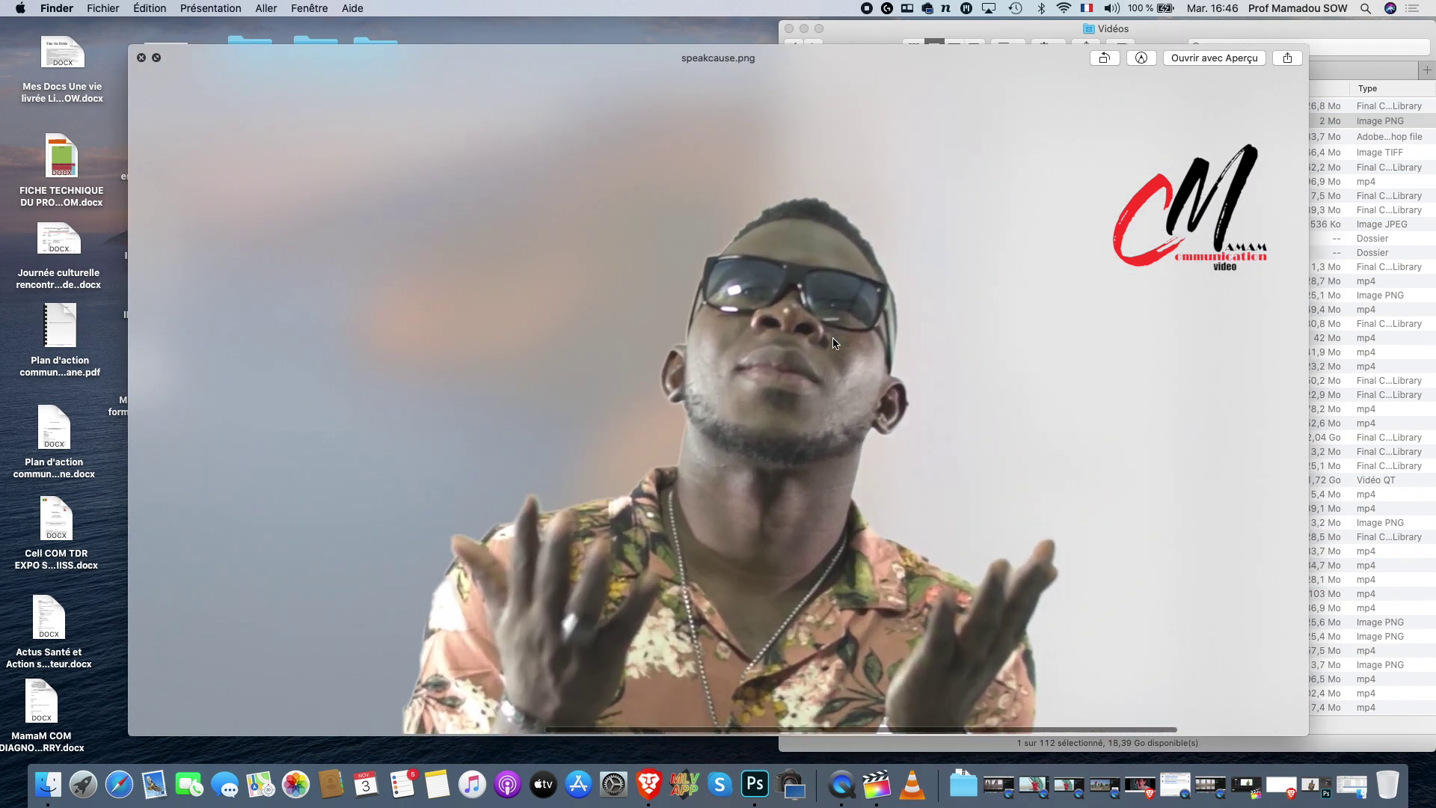
{"action": "scroll", "coordinate": [834, 343], "scroll_direction": "down", "scroll_amount": 10}
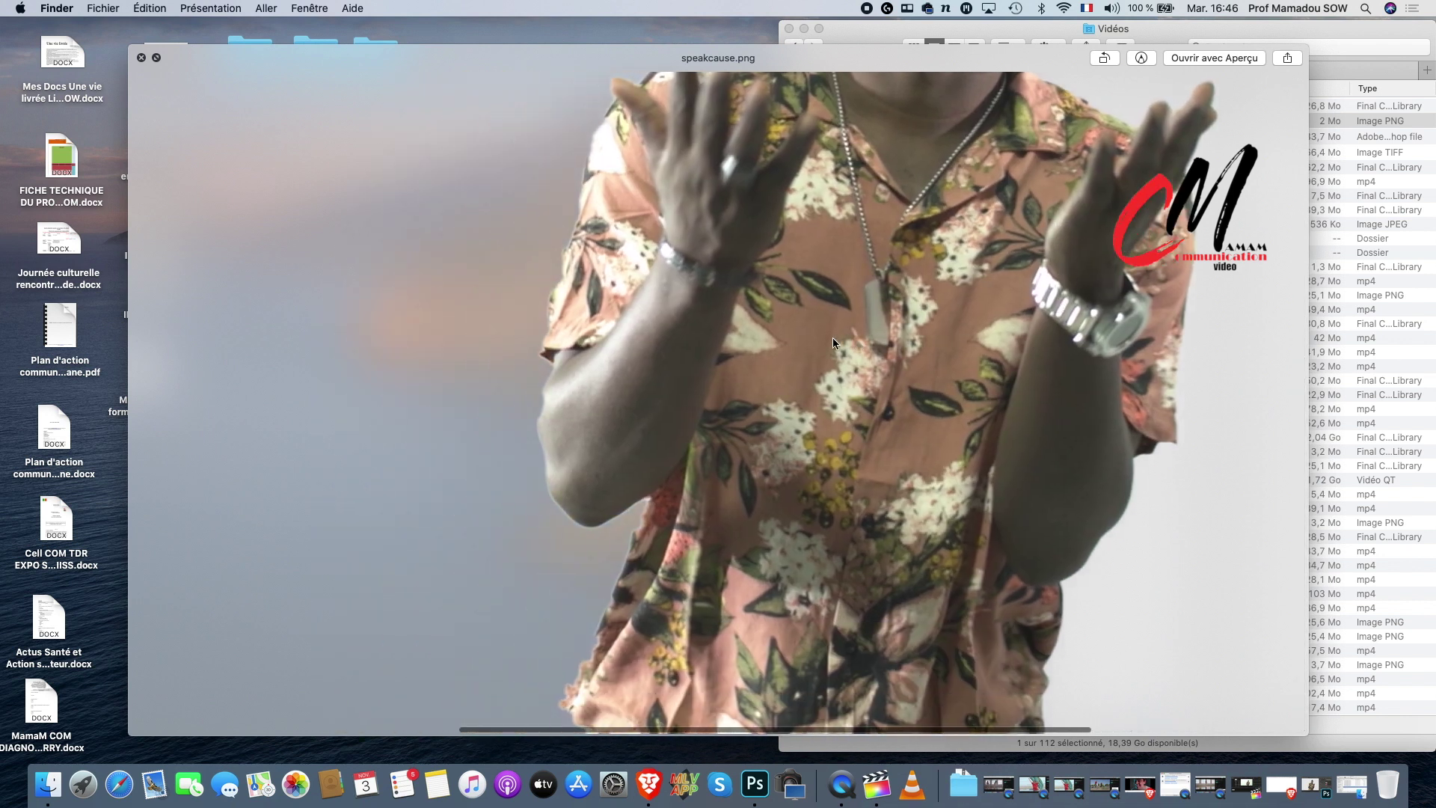
Close the preview, add speakcause.png after the clip in the Final Cut Pro timeline, and delete the original video clip.
{"action": "key", "text": "space"}
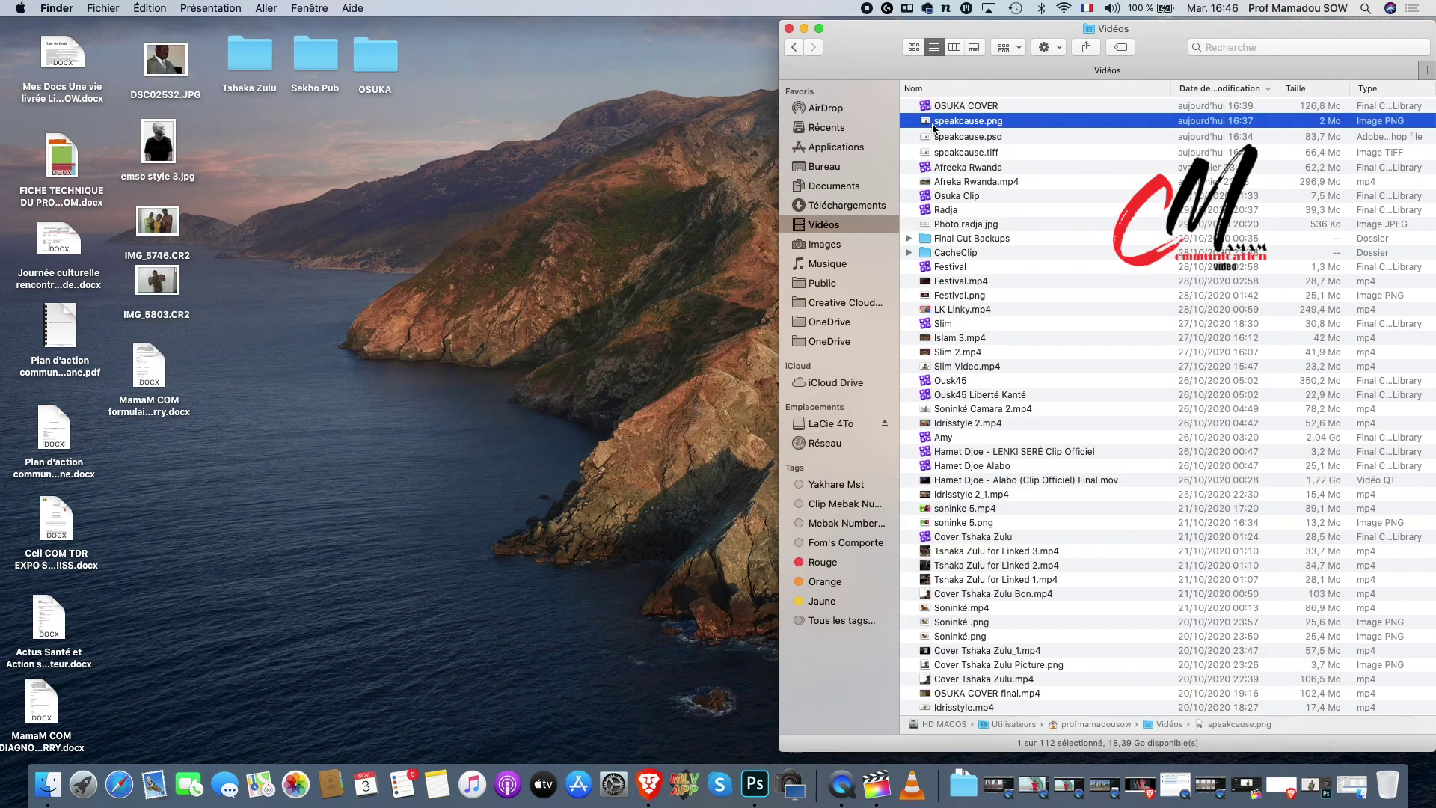
{"action": "left_click_drag", "start_coordinate": [926, 124], "coordinate": [248, 656]}
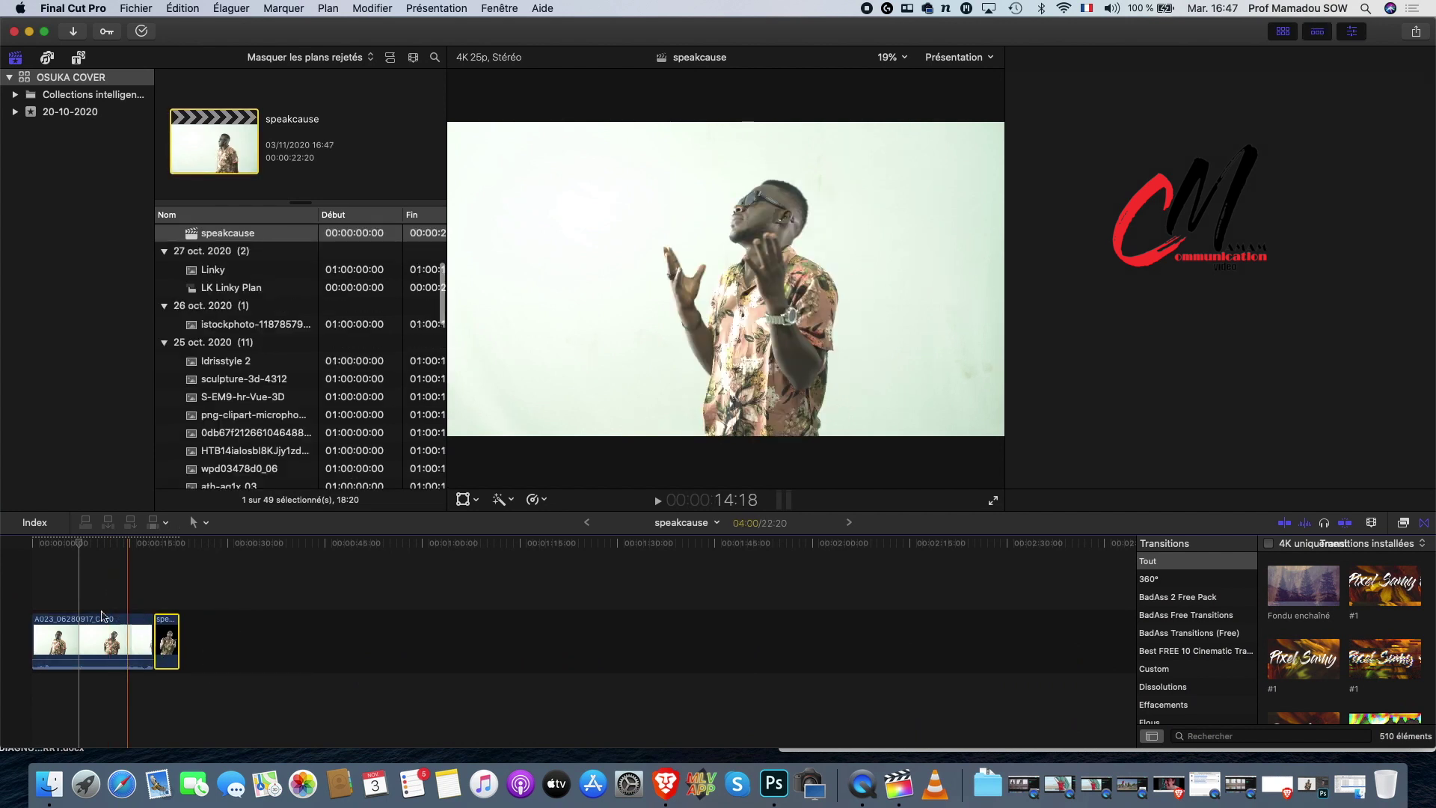
{"action": "left_click", "coordinate": [92, 640]}
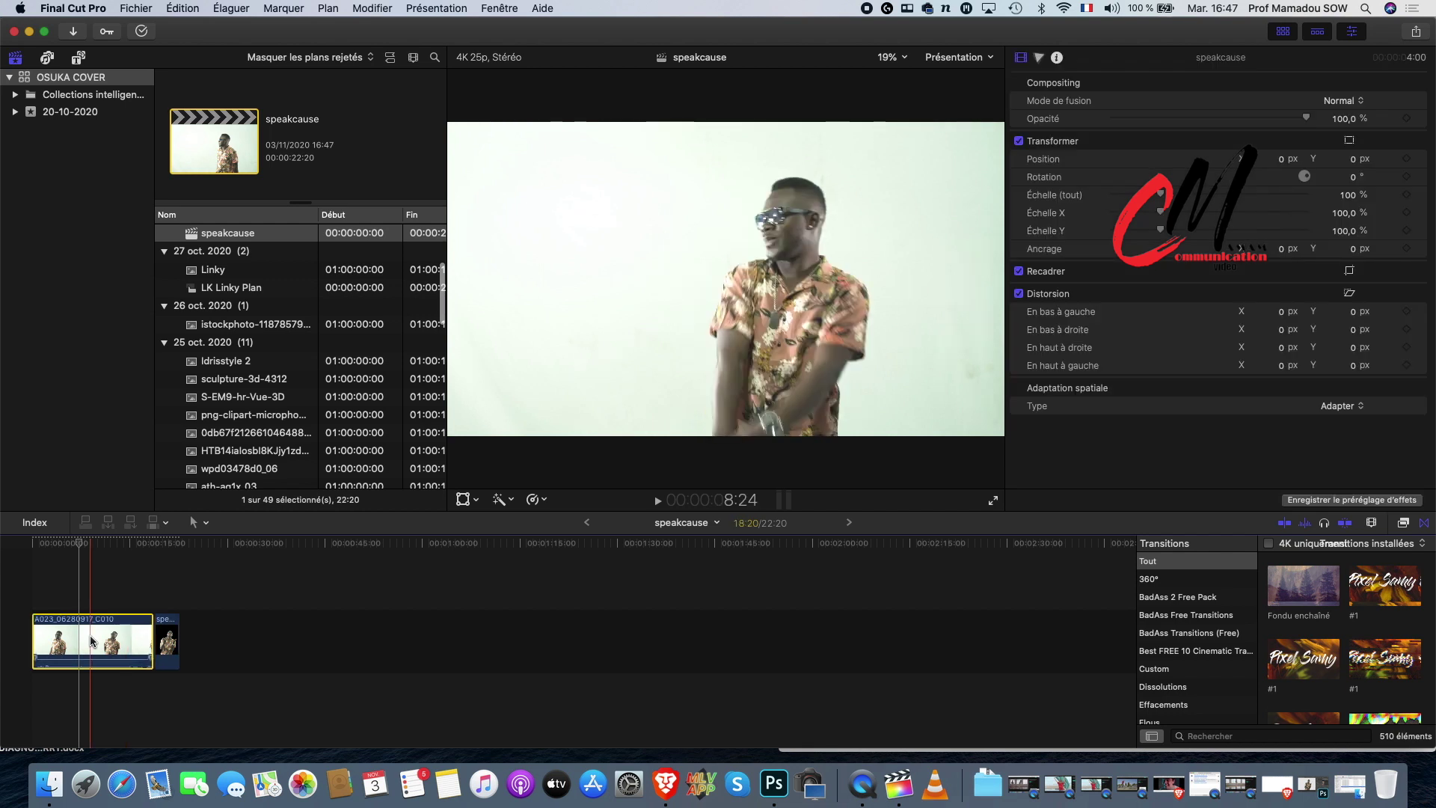
{"action": "key", "text": "Delete"}
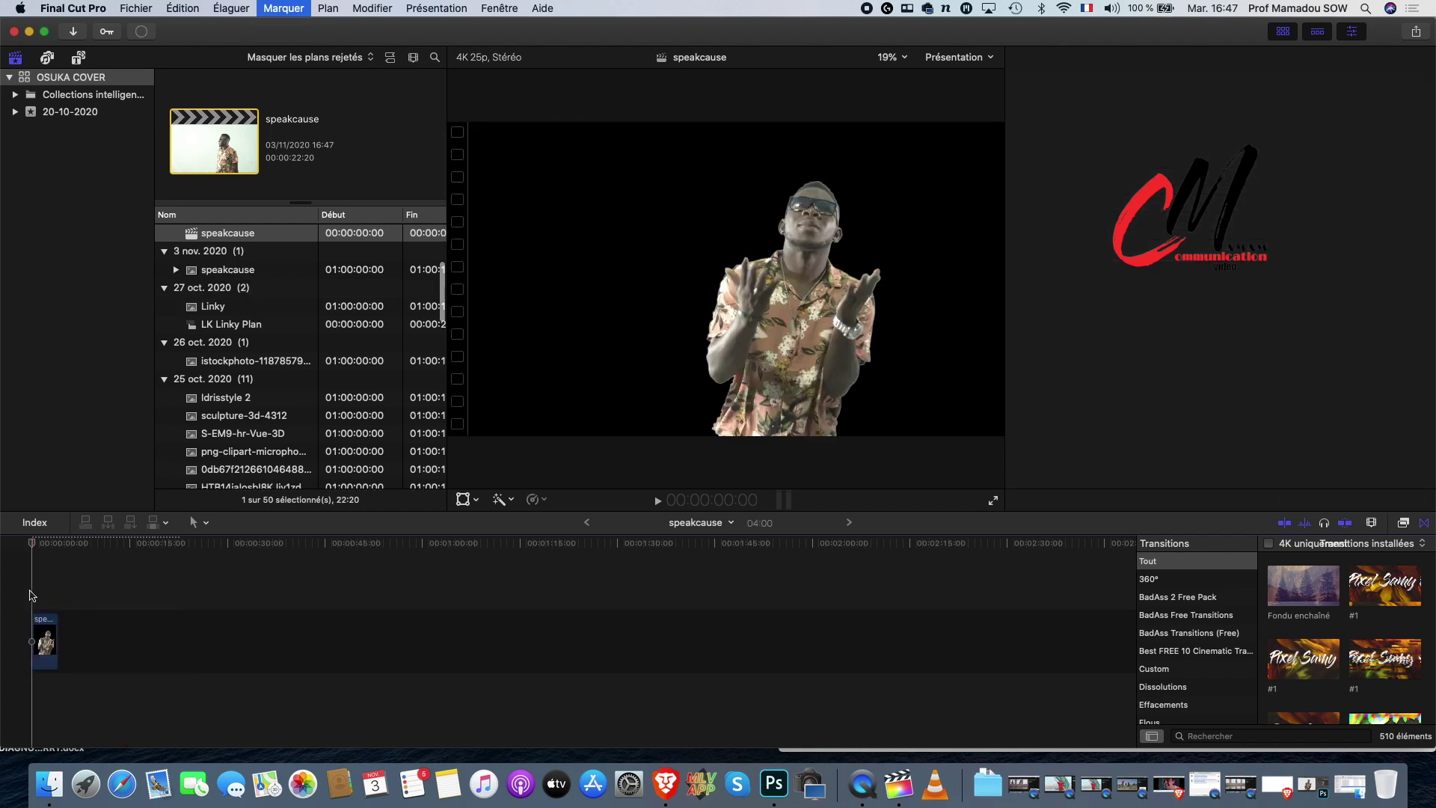
Extend the speakcause still on the timeline to a duration of about 16 seconds.
{"action": "key", "text": "super+equal"}
{"action": "key", "text": "super+equal"}
{"action": "key", "text": "super+equal"}
{"action": "key", "text": "super+equal"}
{"action": "left_click", "coordinate": [208, 598]}
{"action": "left_click", "coordinate": [244, 617]}
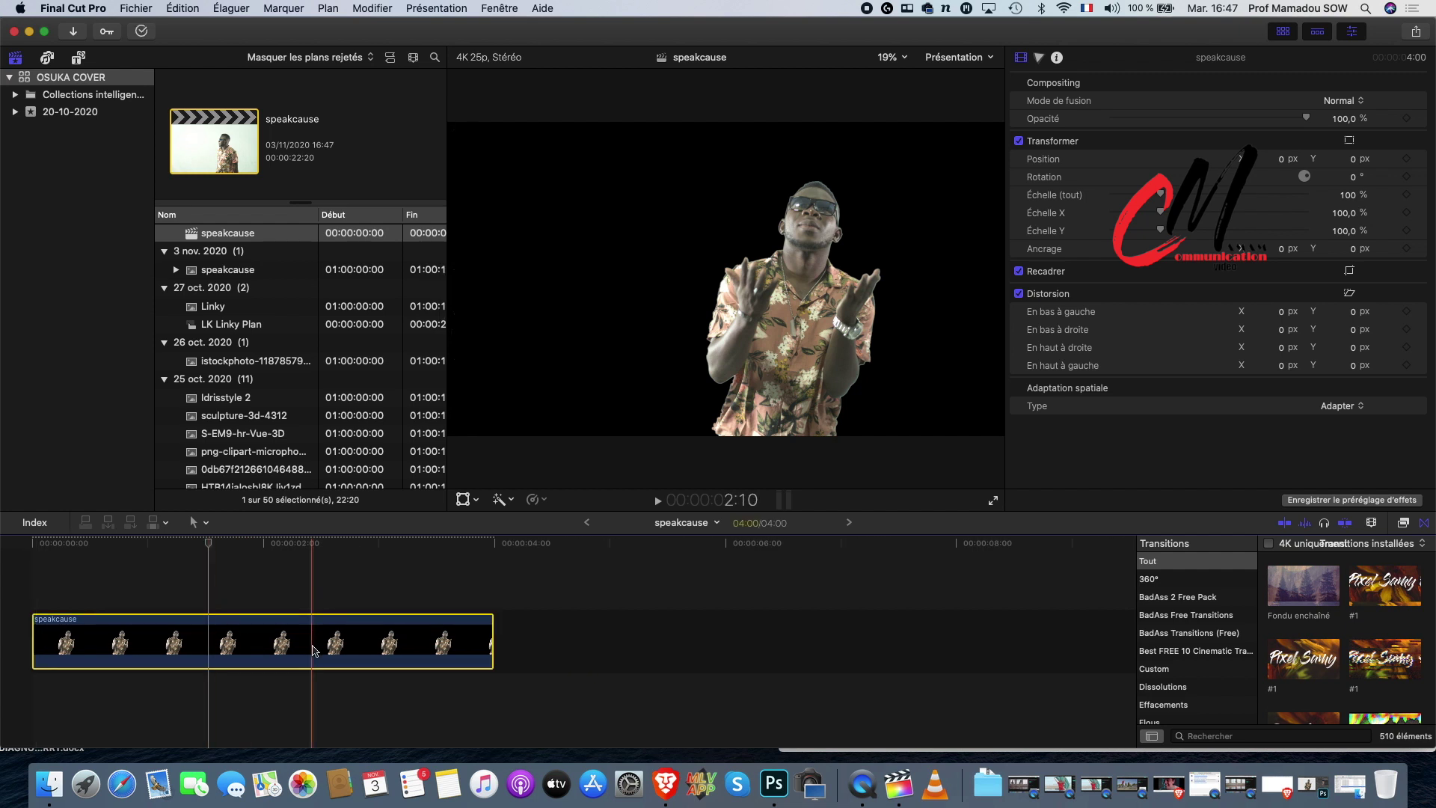
{"action": "key", "text": "super+minus"}
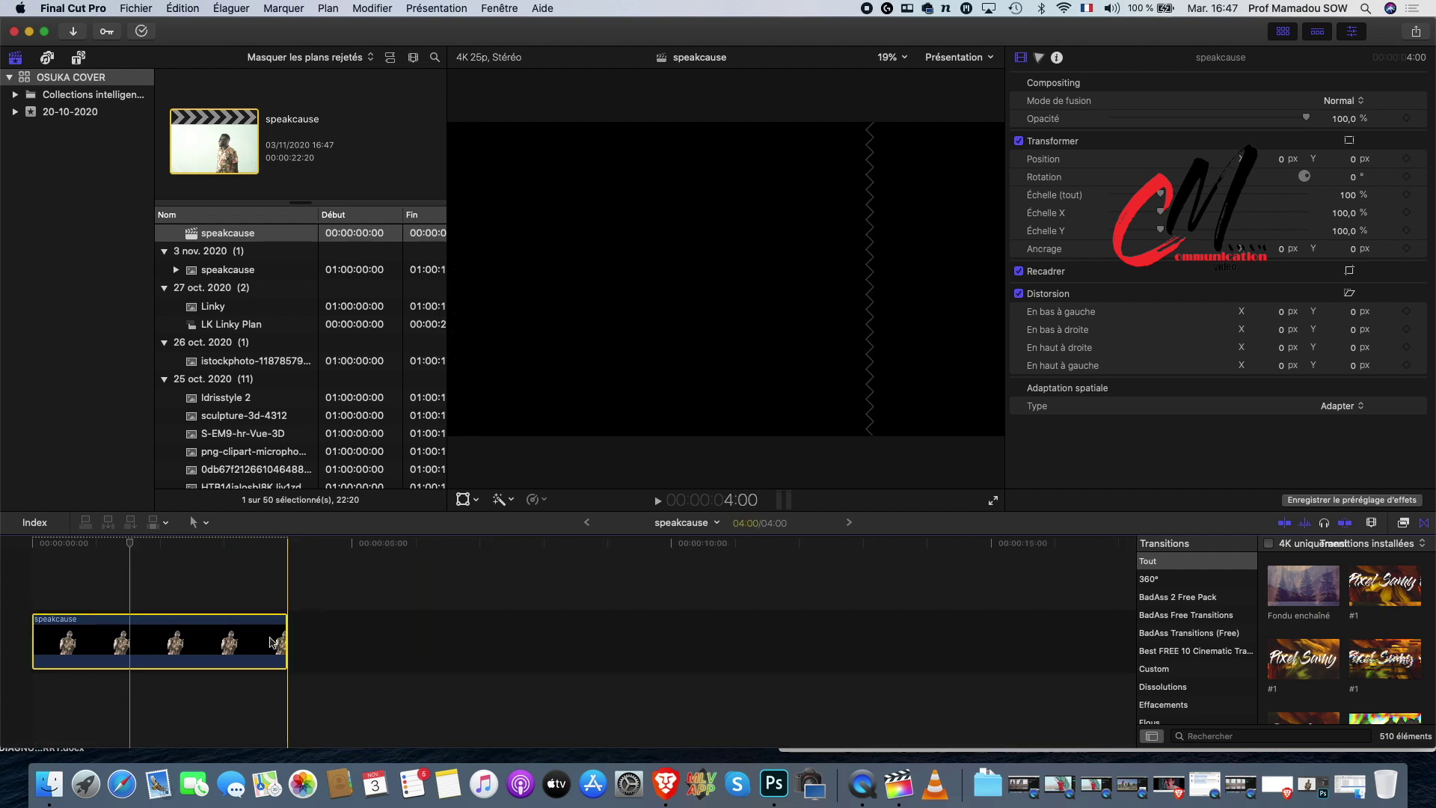
{"action": "left_click_drag", "start_coordinate": [283, 644], "coordinate": [1055, 607]}
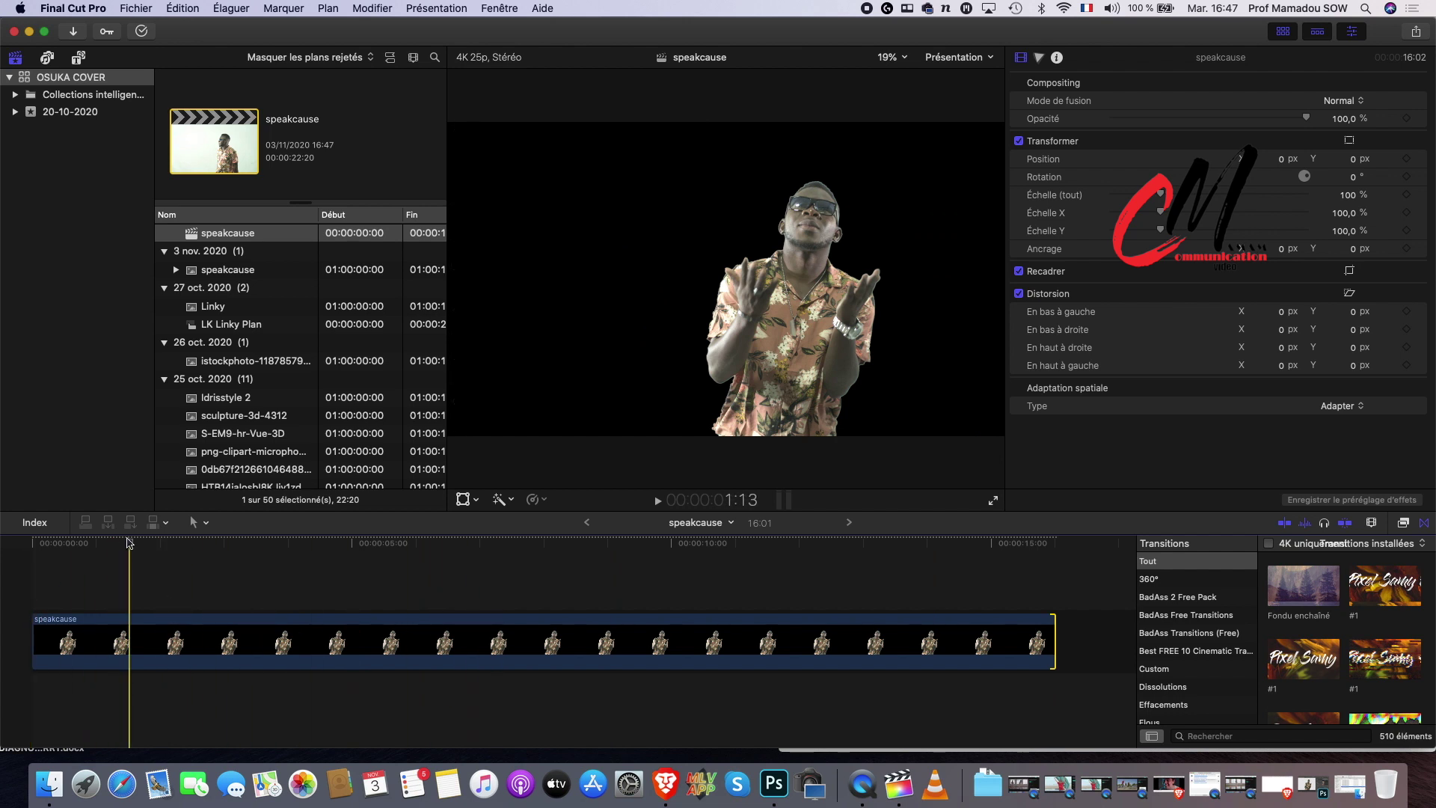
Apply the Ken Burns crop mode to the speakcause clip from its first frame.
{"action": "left_click", "coordinate": [88, 640]}
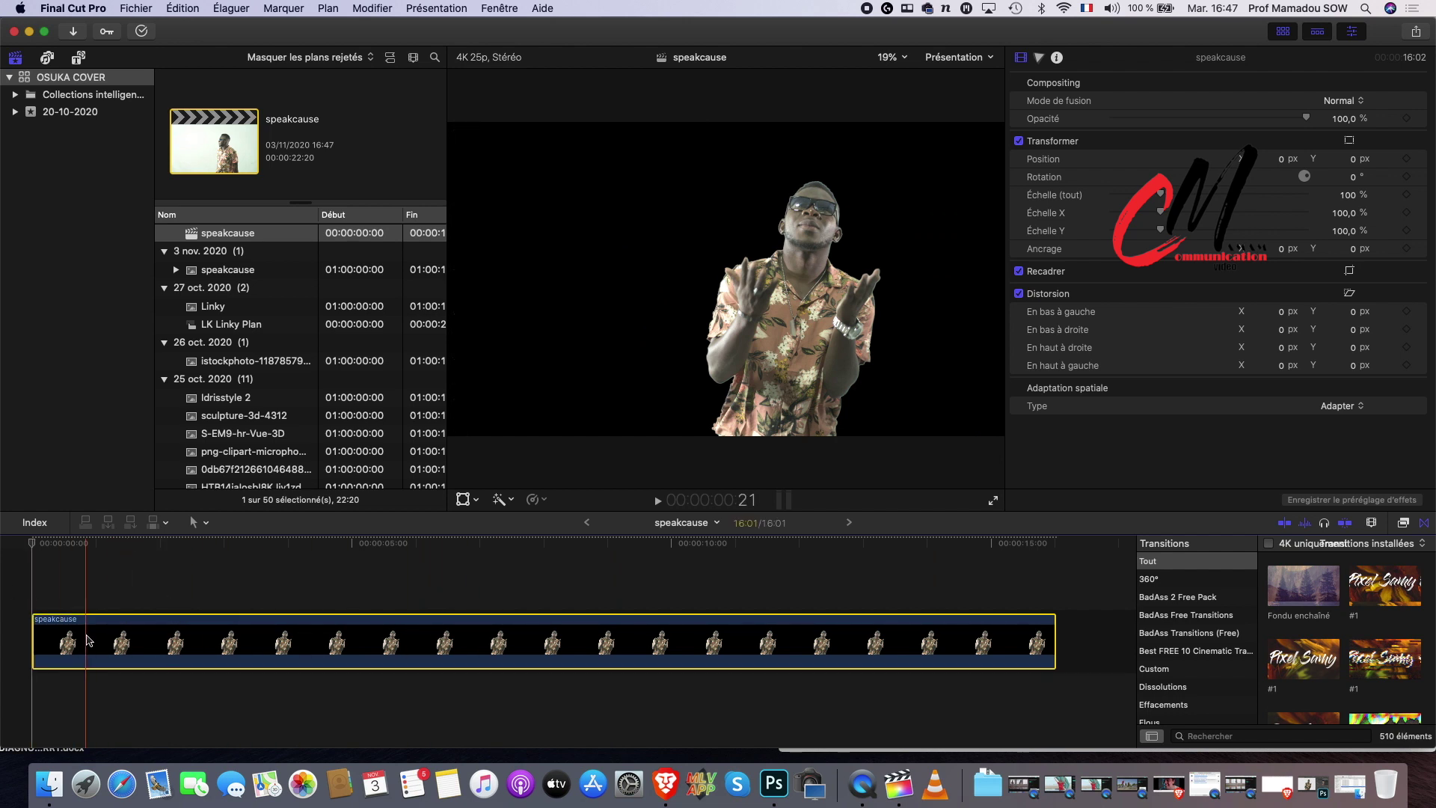
{"action": "left_click", "coordinate": [477, 499]}
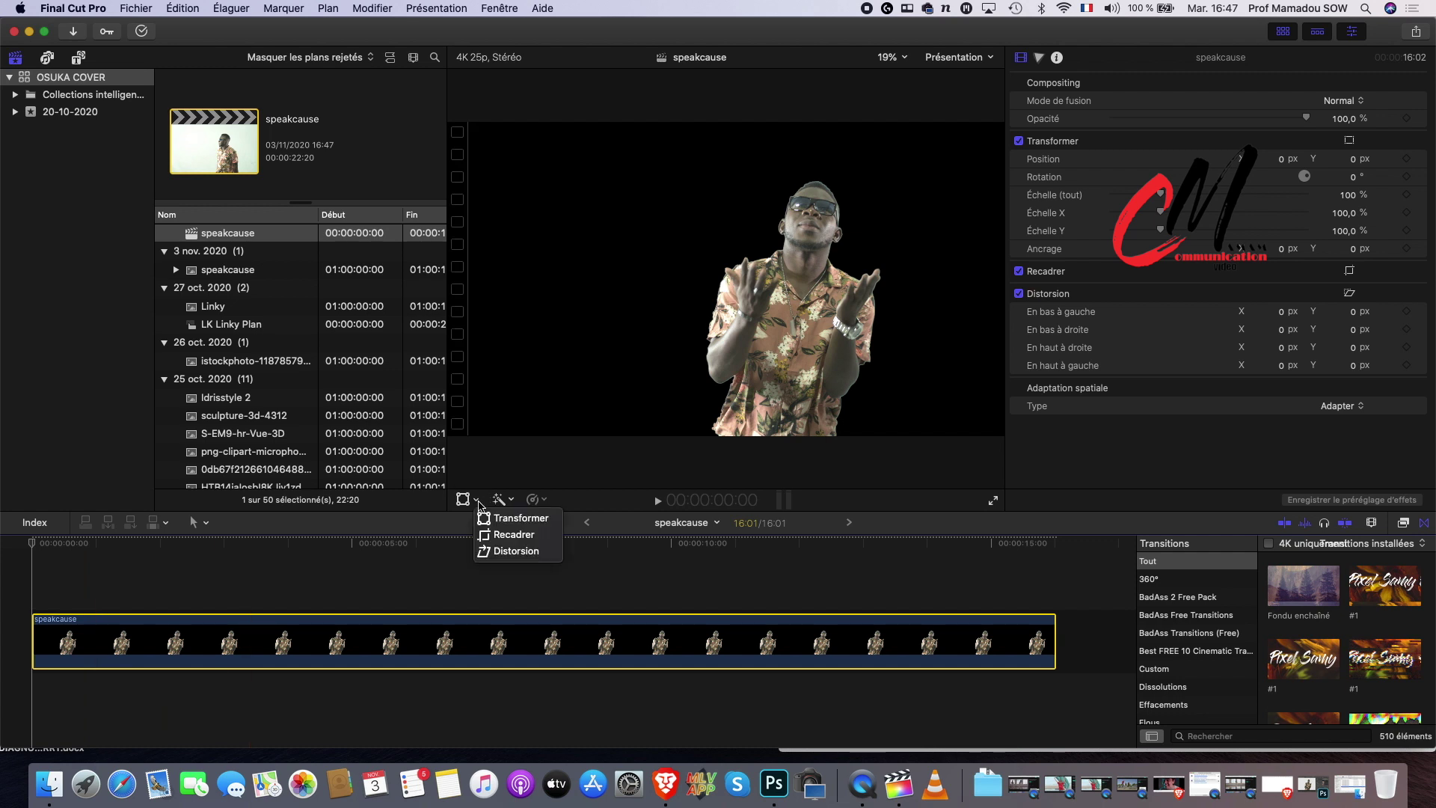
{"action": "left_click", "coordinate": [528, 536]}
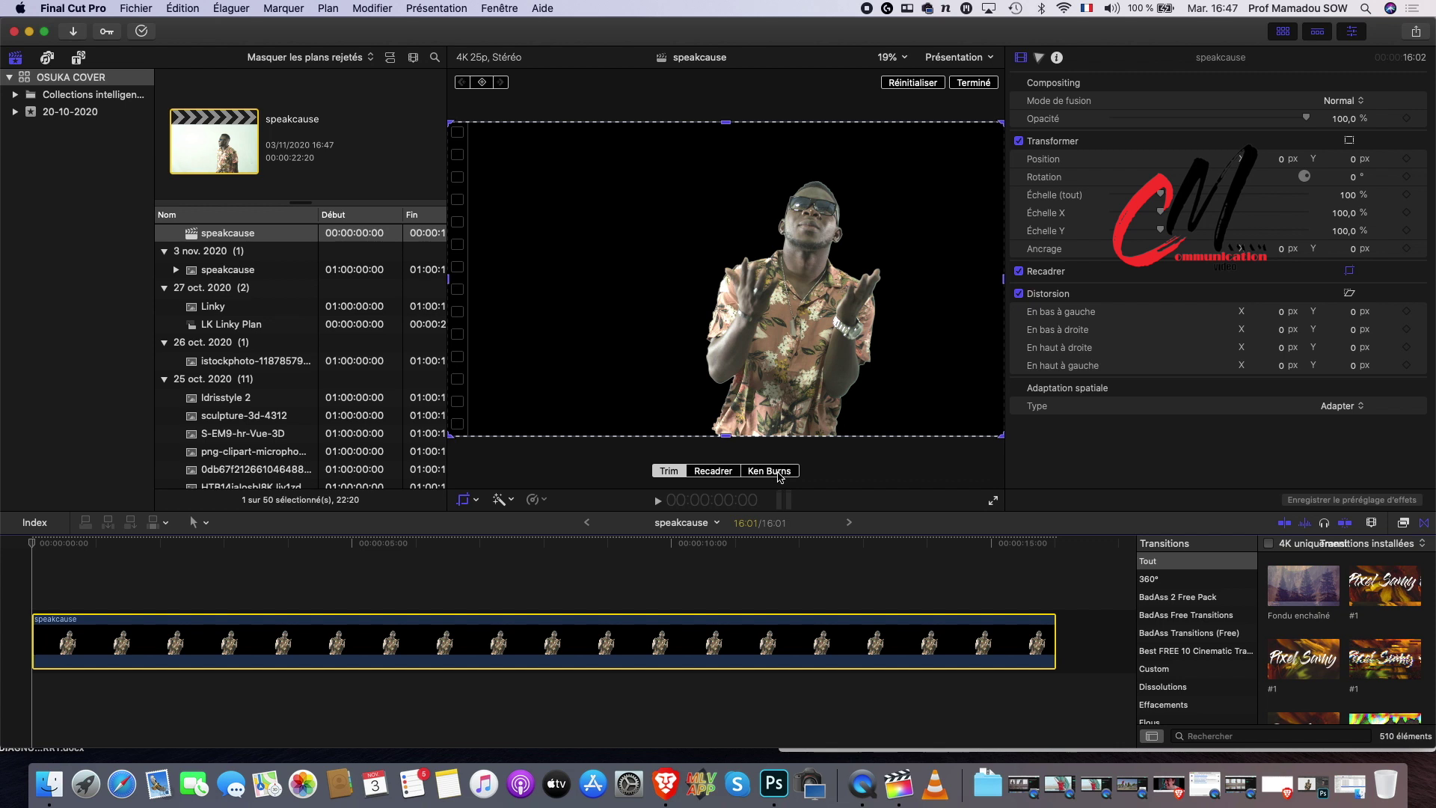
{"action": "left_click", "coordinate": [769, 471]}
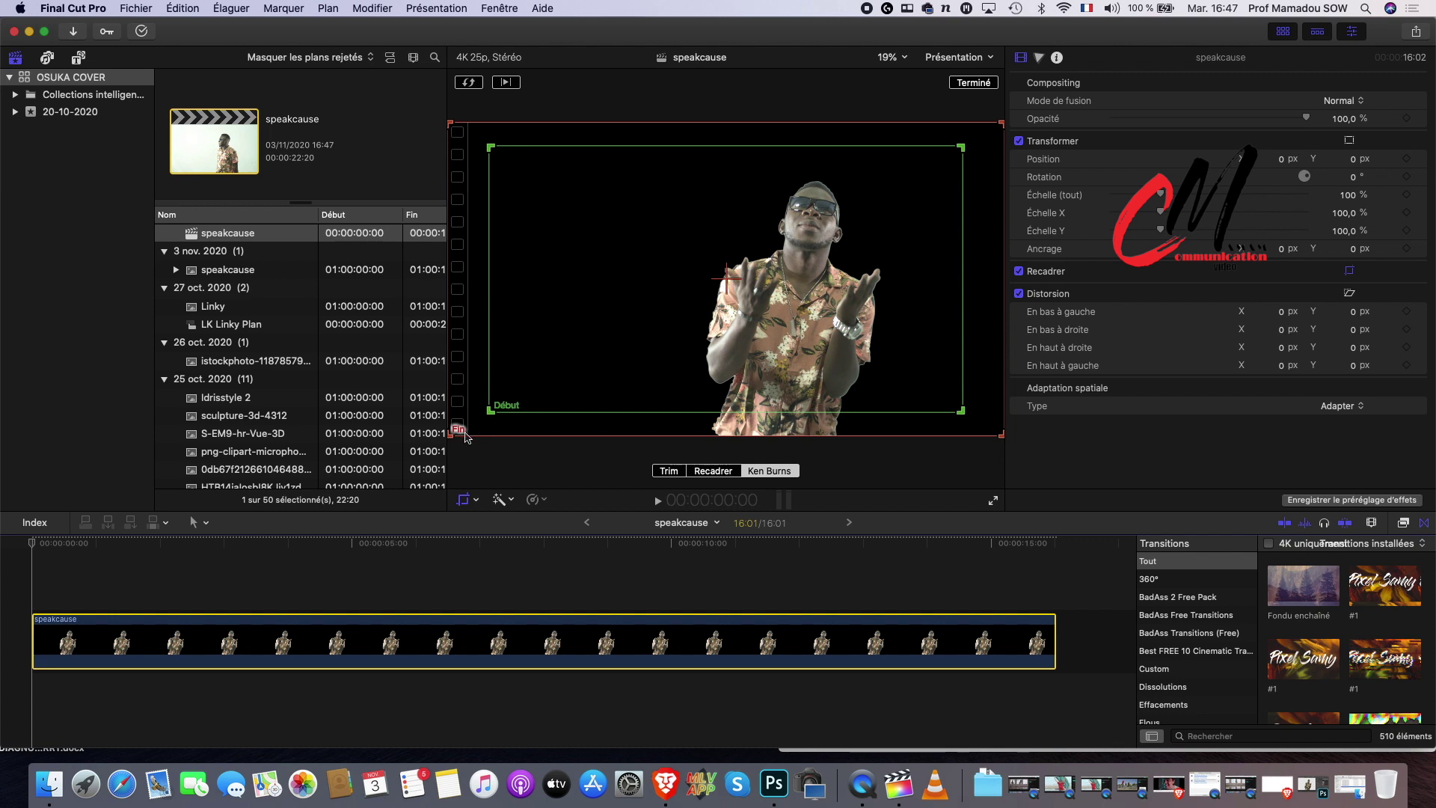
Shrink and reposition the Fin frame around the subject, enlarge the Début frame to nearly the full image, and apply the Ken Burns move.
{"action": "left_click_drag", "start_coordinate": [449, 438], "coordinate": [583, 359]}
{"action": "left_click_drag", "start_coordinate": [753, 262], "coordinate": [703, 305]}
{"action": "left_click_drag", "start_coordinate": [953, 166], "coordinate": [946, 168]}
{"action": "left_click_drag", "start_coordinate": [902, 222], "coordinate": [914, 216]}
{"action": "left_click_drag", "start_coordinate": [491, 411], "coordinate": [458, 429]}
{"action": "left_click_drag", "start_coordinate": [961, 148], "coordinate": [996, 127]}
{"action": "left_click_drag", "start_coordinate": [979, 219], "coordinate": [985, 222]}
{"action": "left_click_drag", "start_coordinate": [847, 251], "coordinate": [869, 247]}
{"action": "left_click", "coordinate": [975, 83]}
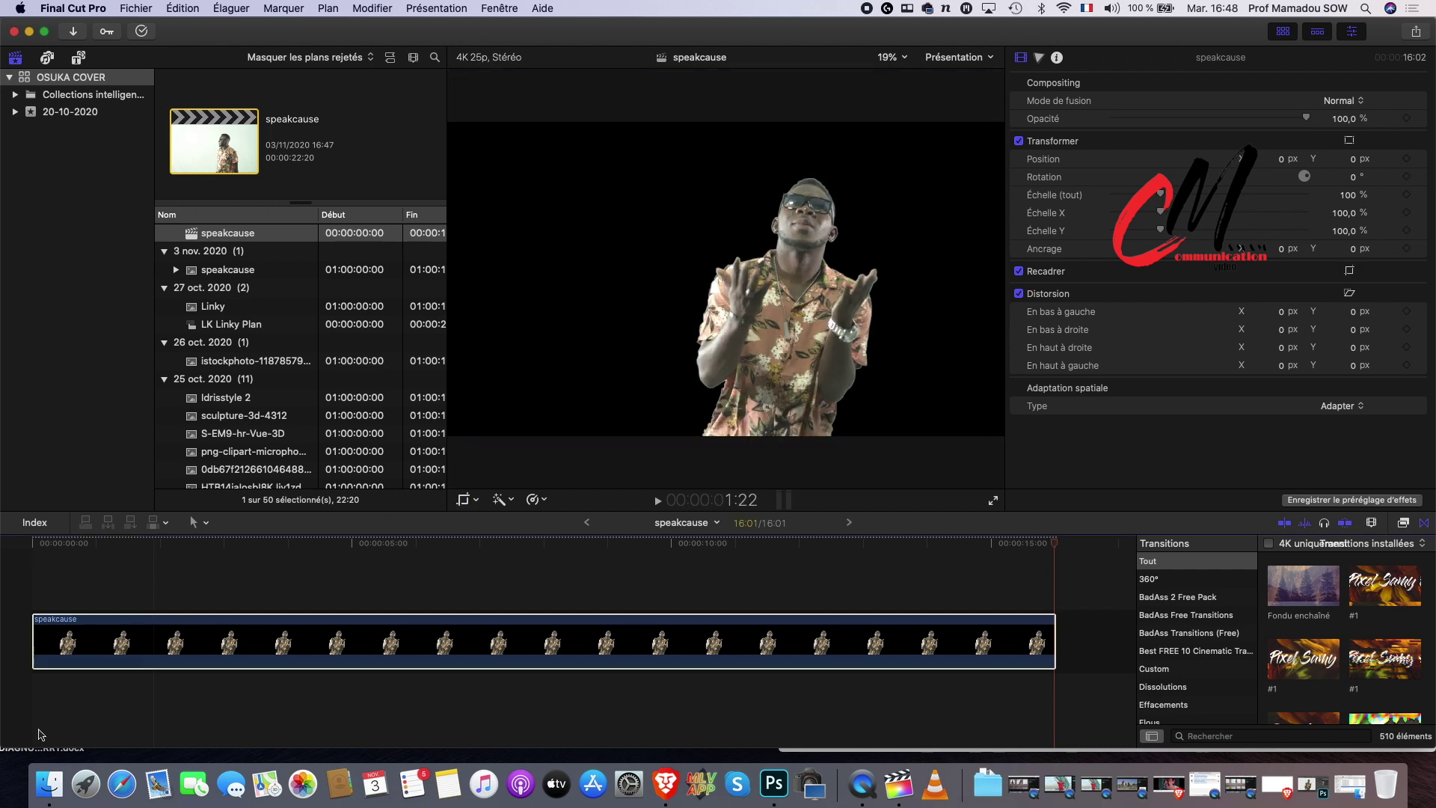
Play and skim through the speakcause clip to review the Ken Burns movement.
{"action": "left_click", "coordinate": [31, 575]}
{"action": "key", "text": "space"}
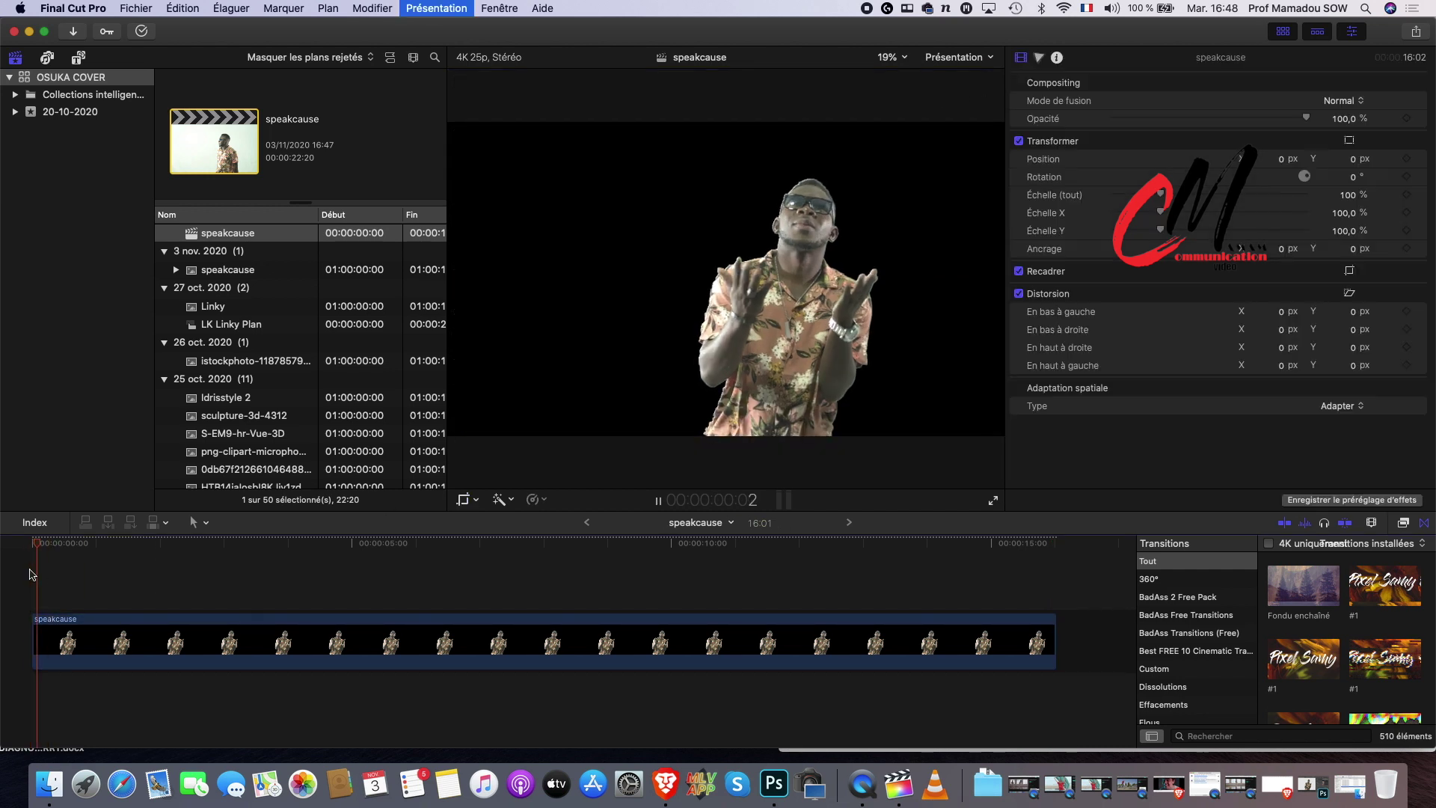
{"action": "key", "text": "space"}
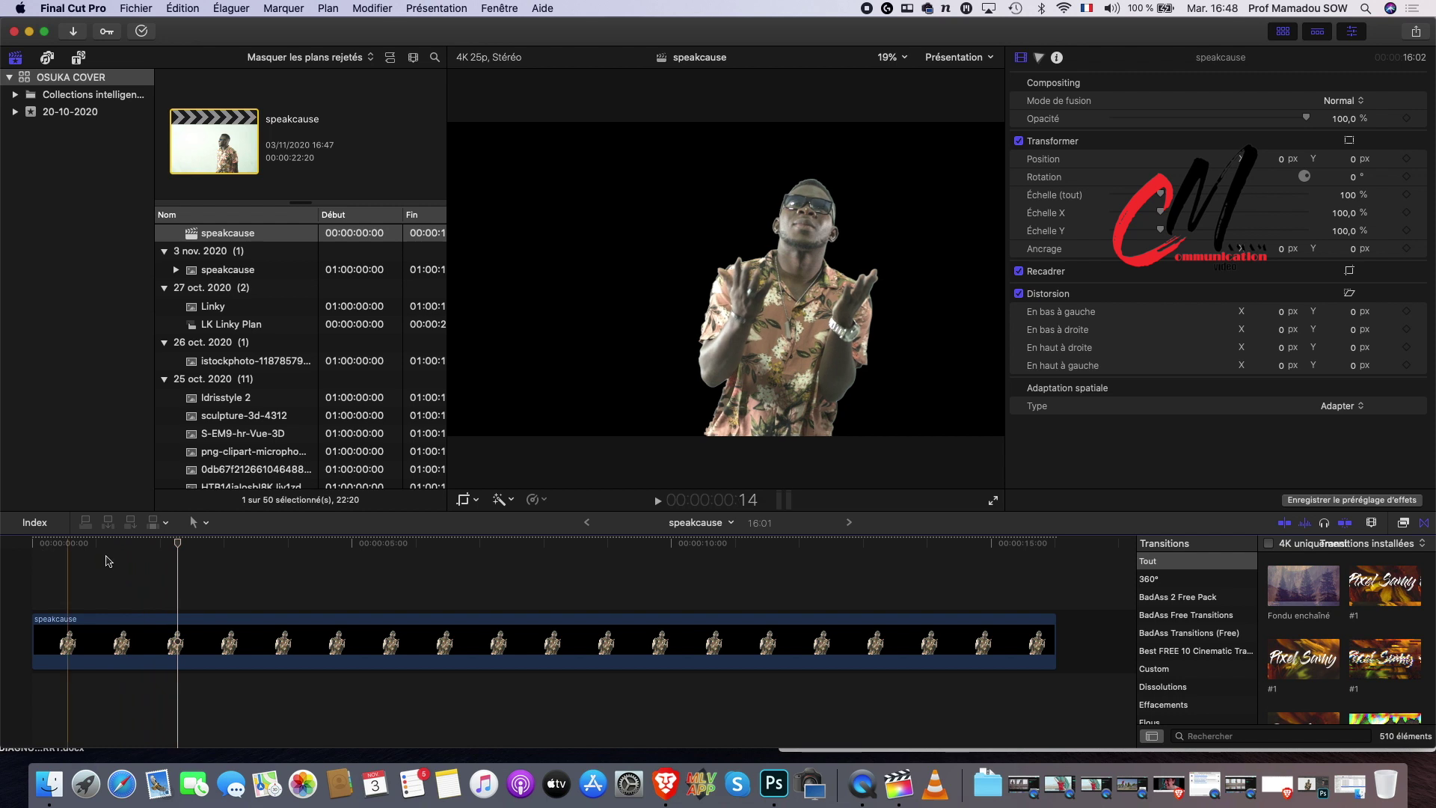
{"action": "left_click_drag", "start_coordinate": [176, 548], "coordinate": [924, 671]}
{"action": "left_click", "coordinate": [9, 703]}
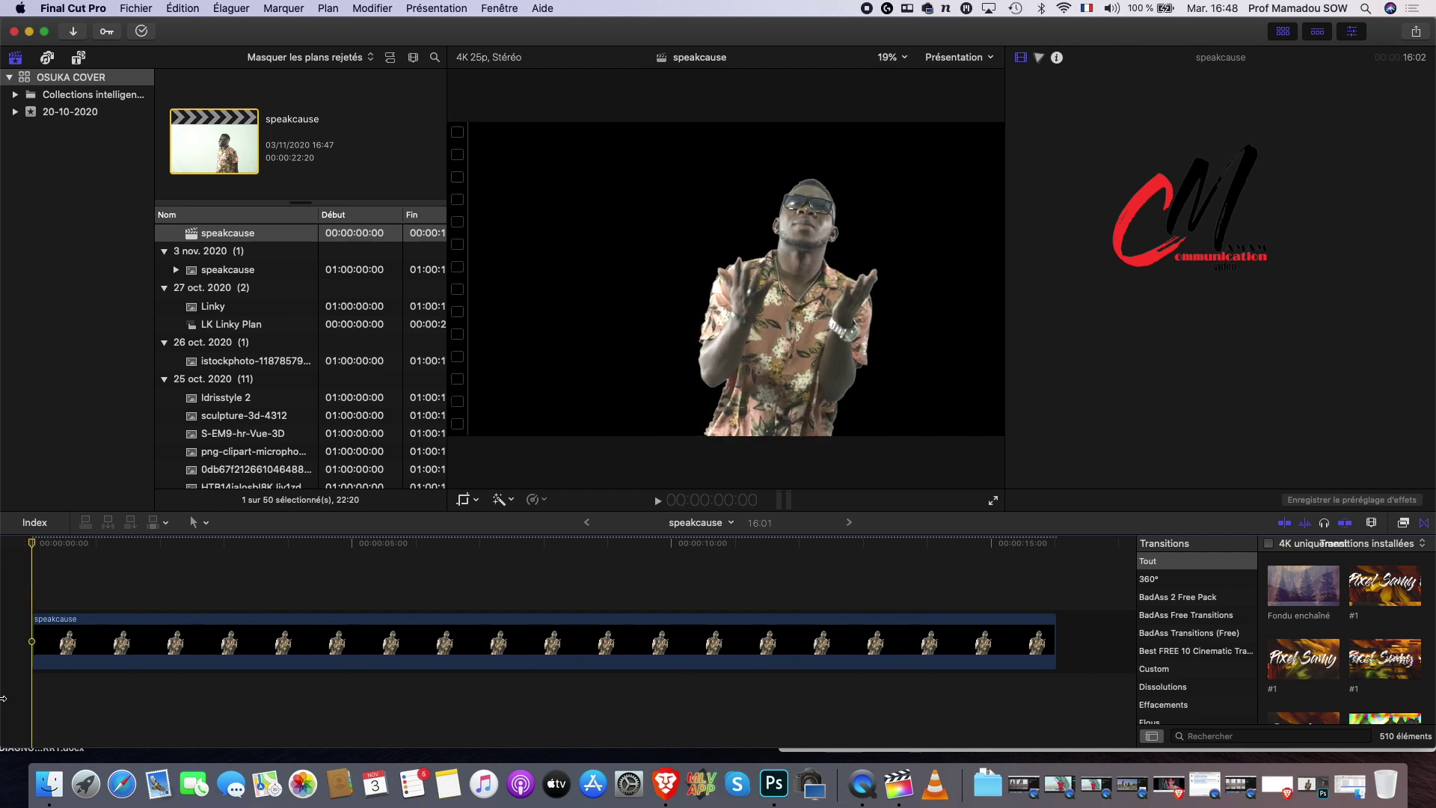
Lower the speakcause clip's highlights exposure (Hautes lumières) to -41 %, with the playhead at 5:05.
{"action": "left_click", "coordinate": [72, 665]}
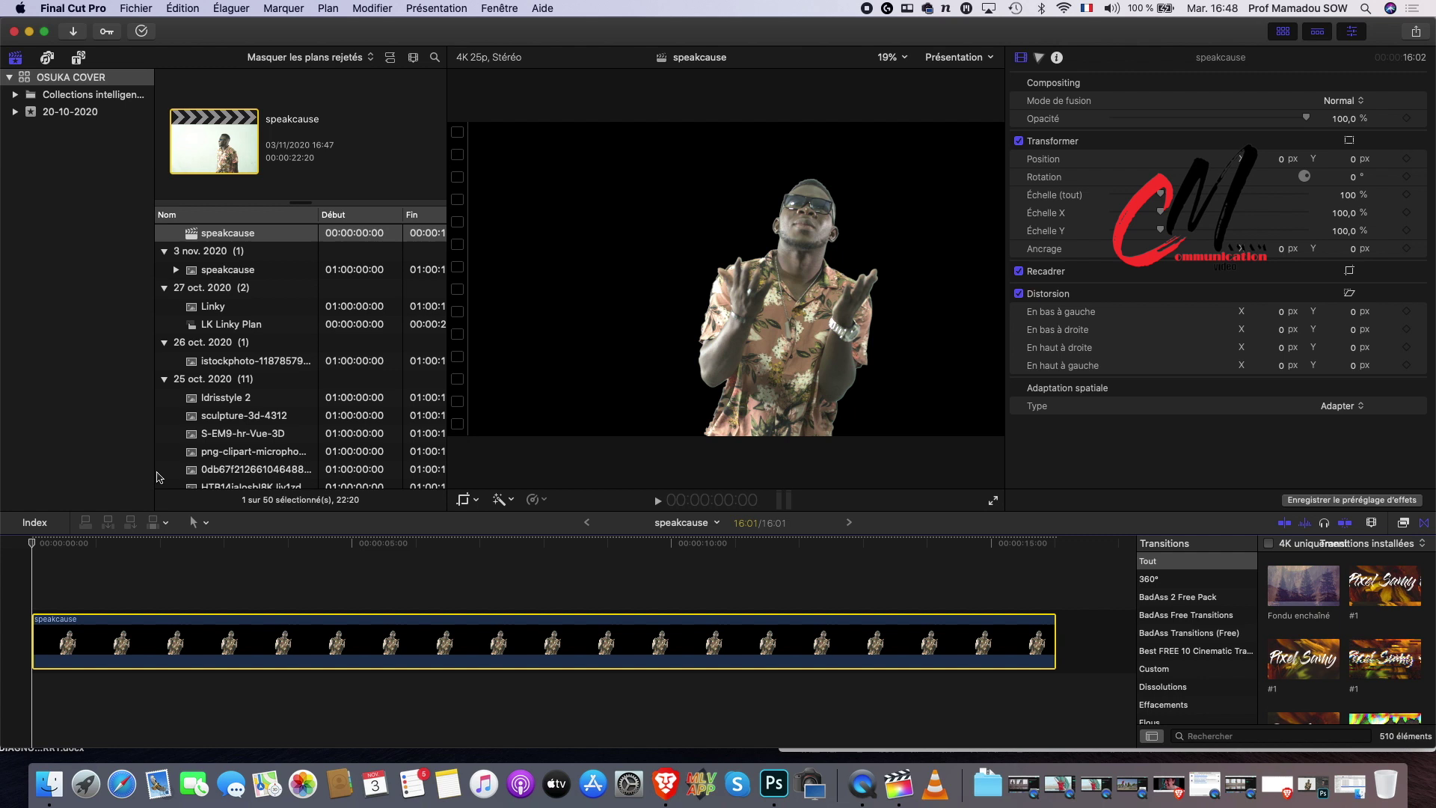
{"action": "left_click", "coordinate": [366, 639]}
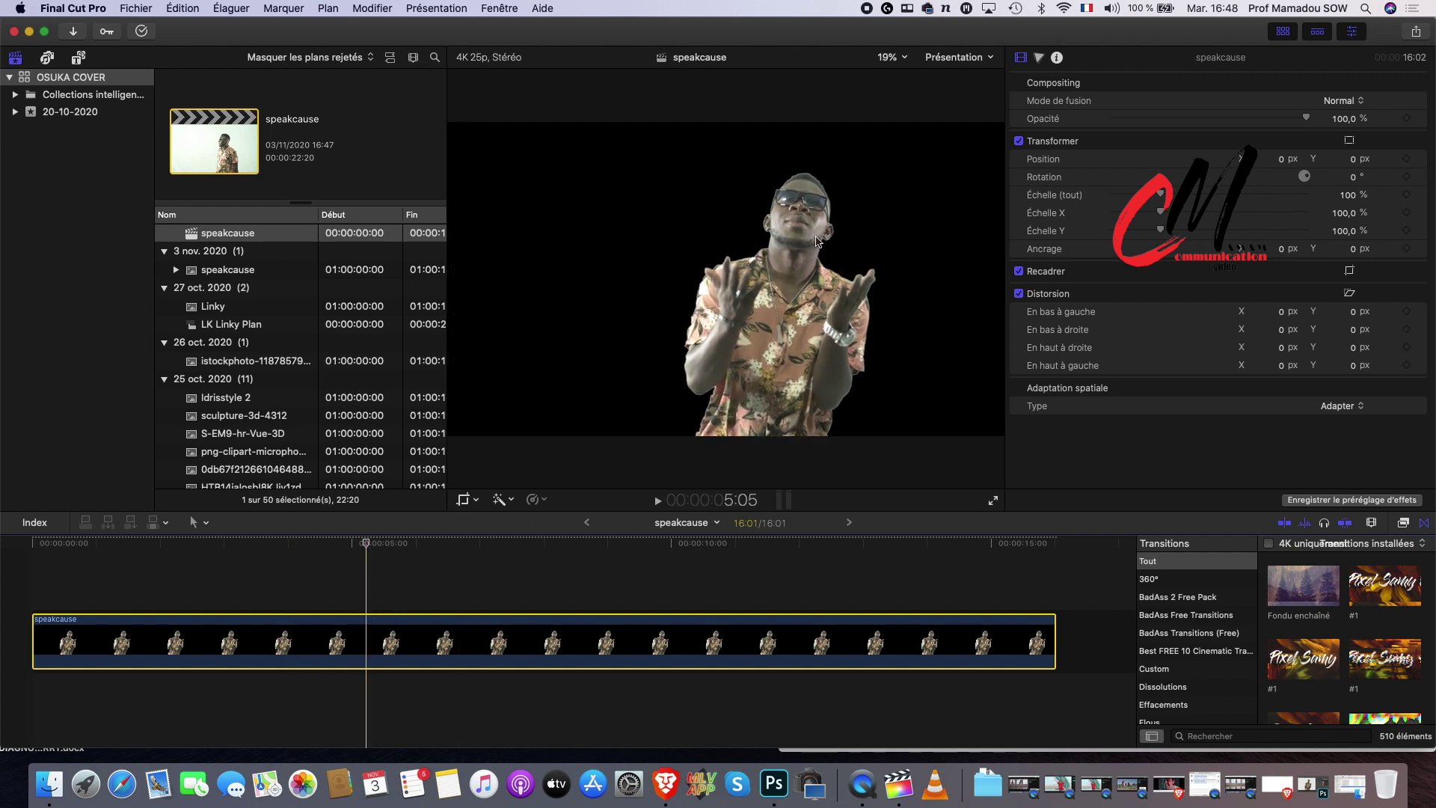
{"action": "left_click", "coordinate": [1039, 58]}
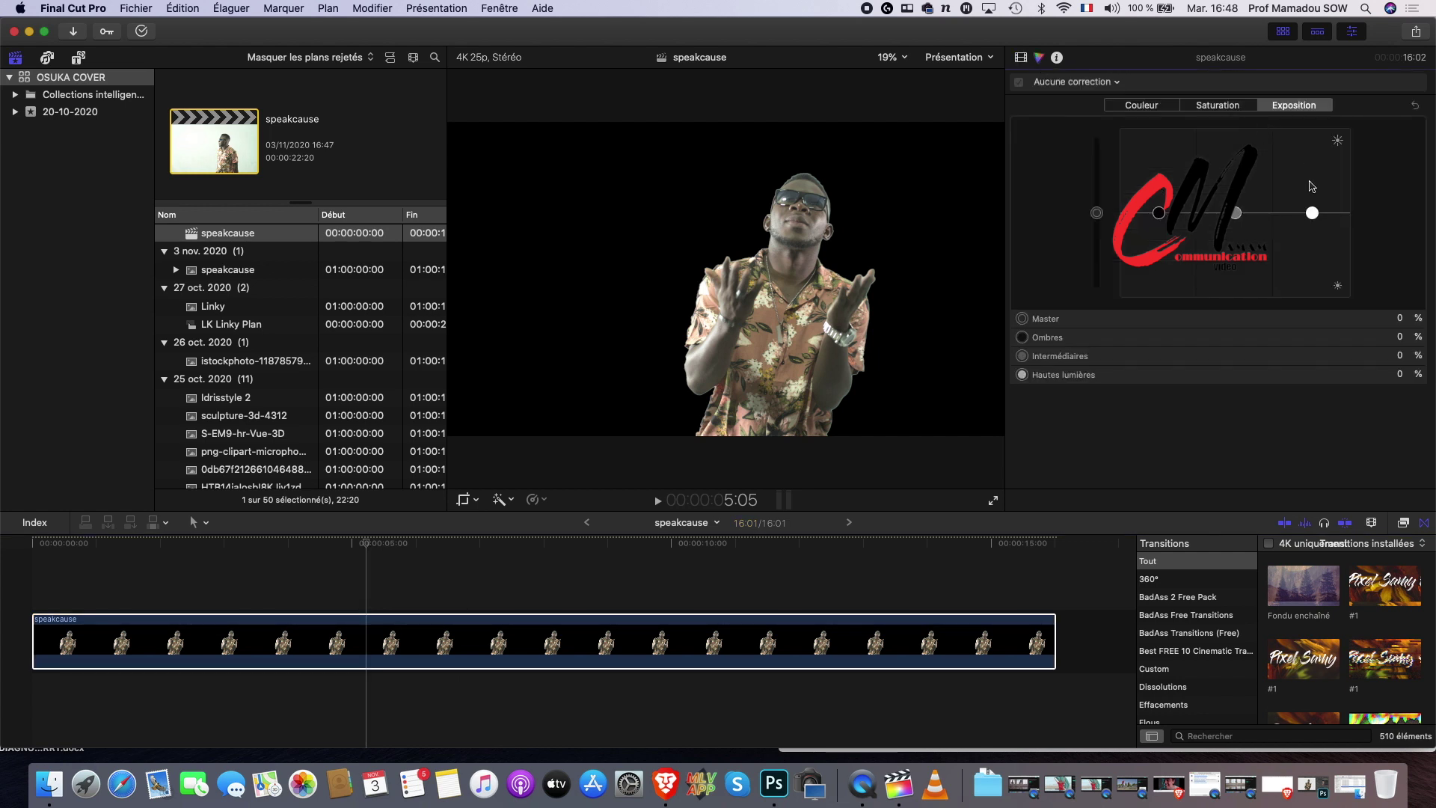
{"action": "left_click_drag", "start_coordinate": [1313, 214], "coordinate": [1312, 247]}
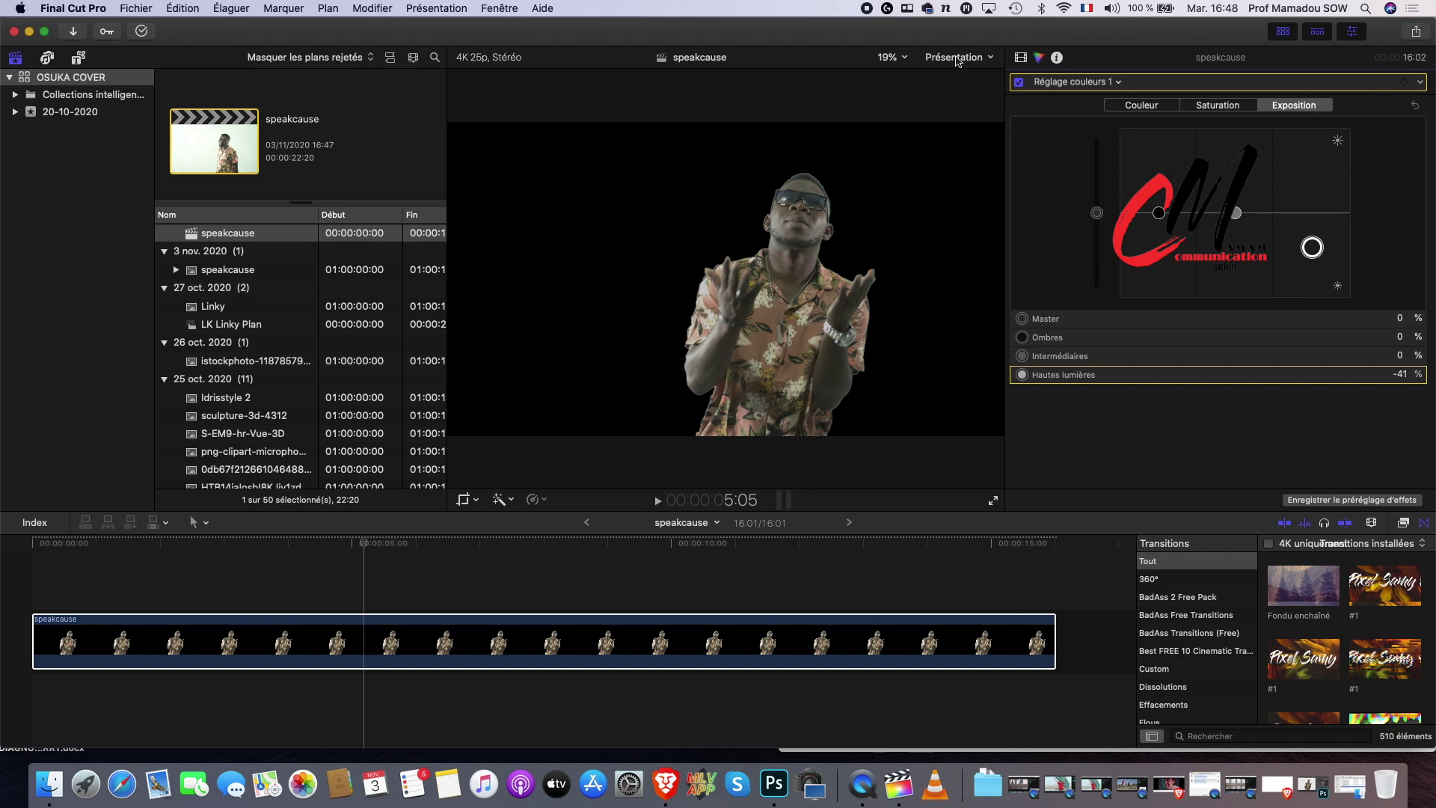
{"action": "left_click", "coordinate": [1226, 741]}
{"action": "type", "text": "masq"}
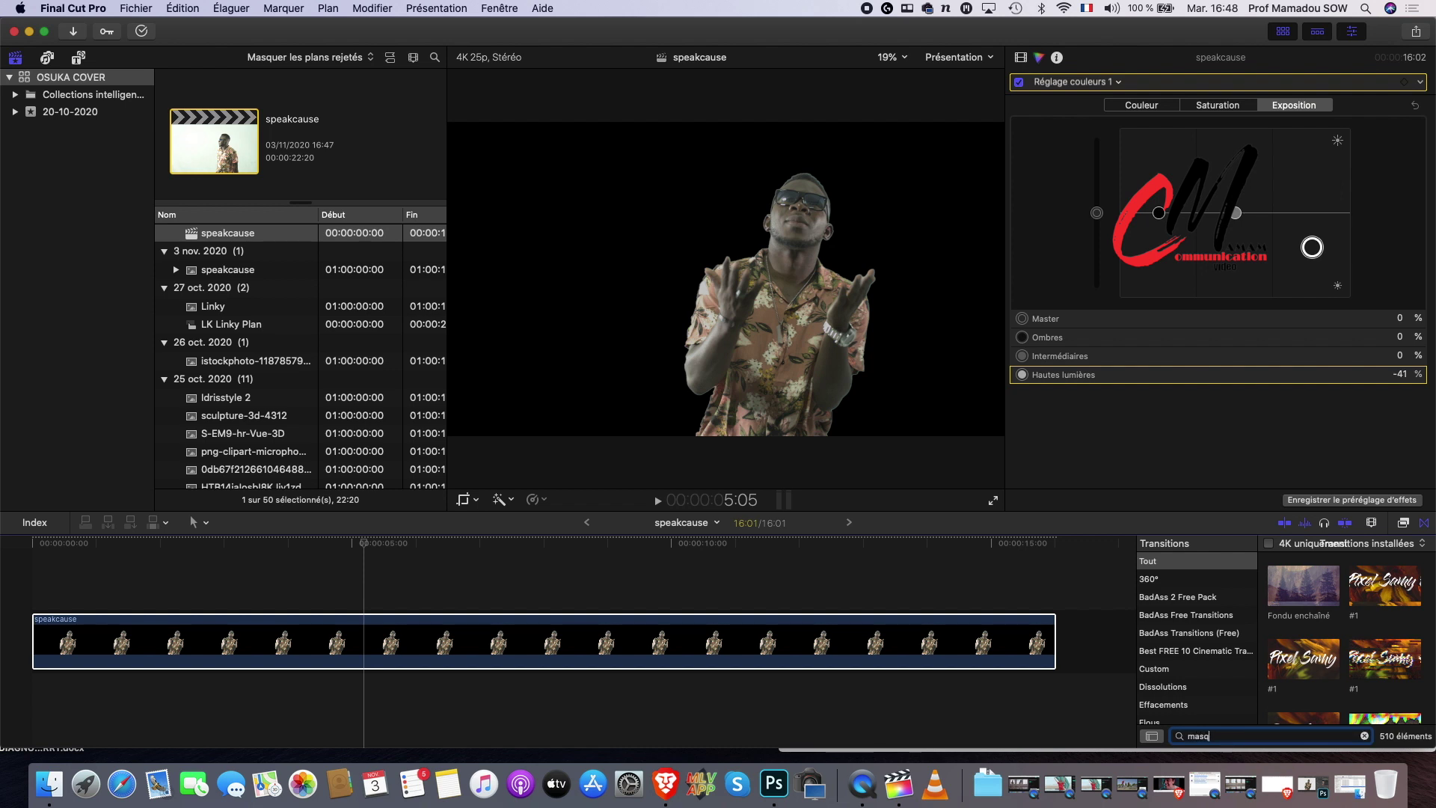
{"action": "type", "text": "ue"}
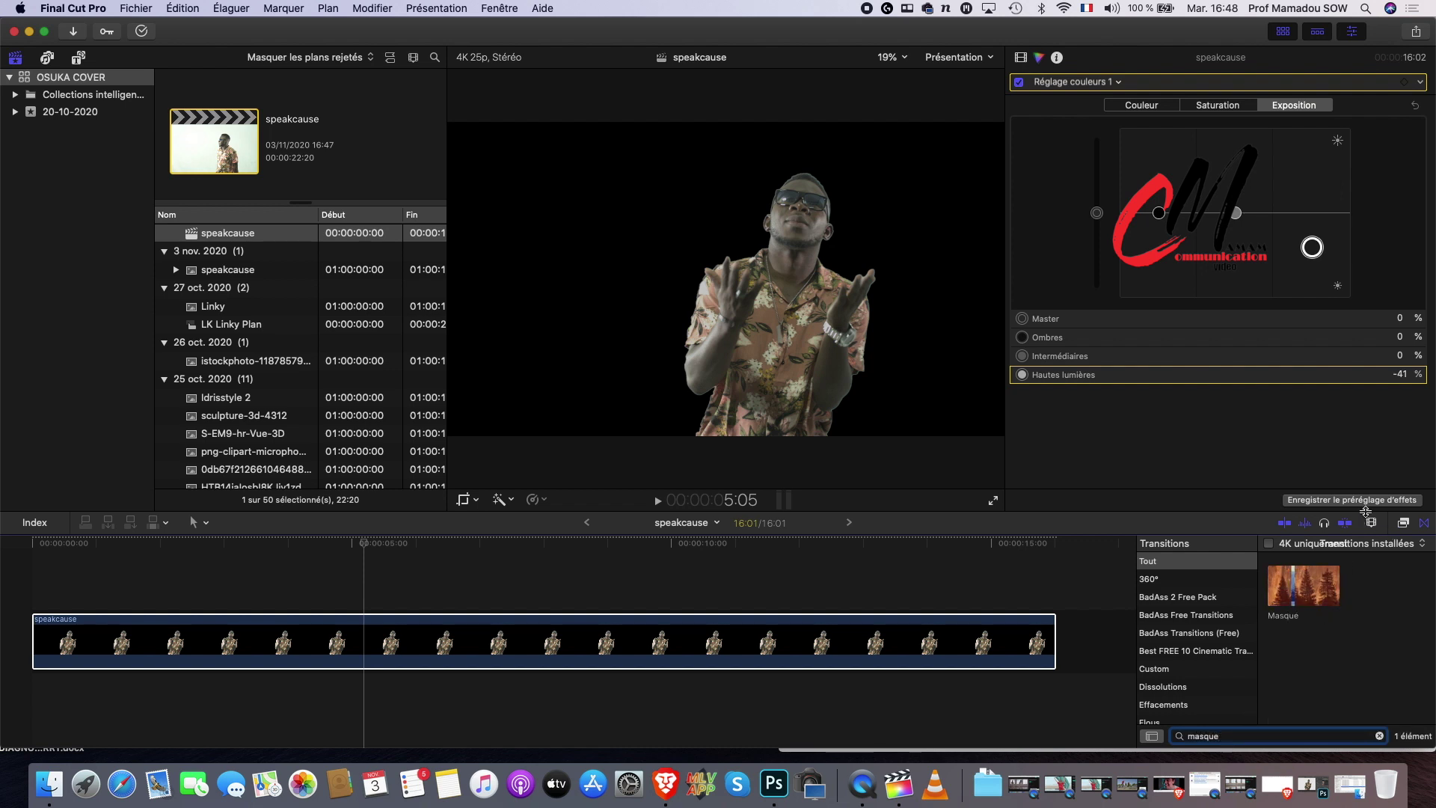
{"action": "left_click", "coordinate": [1424, 524]}
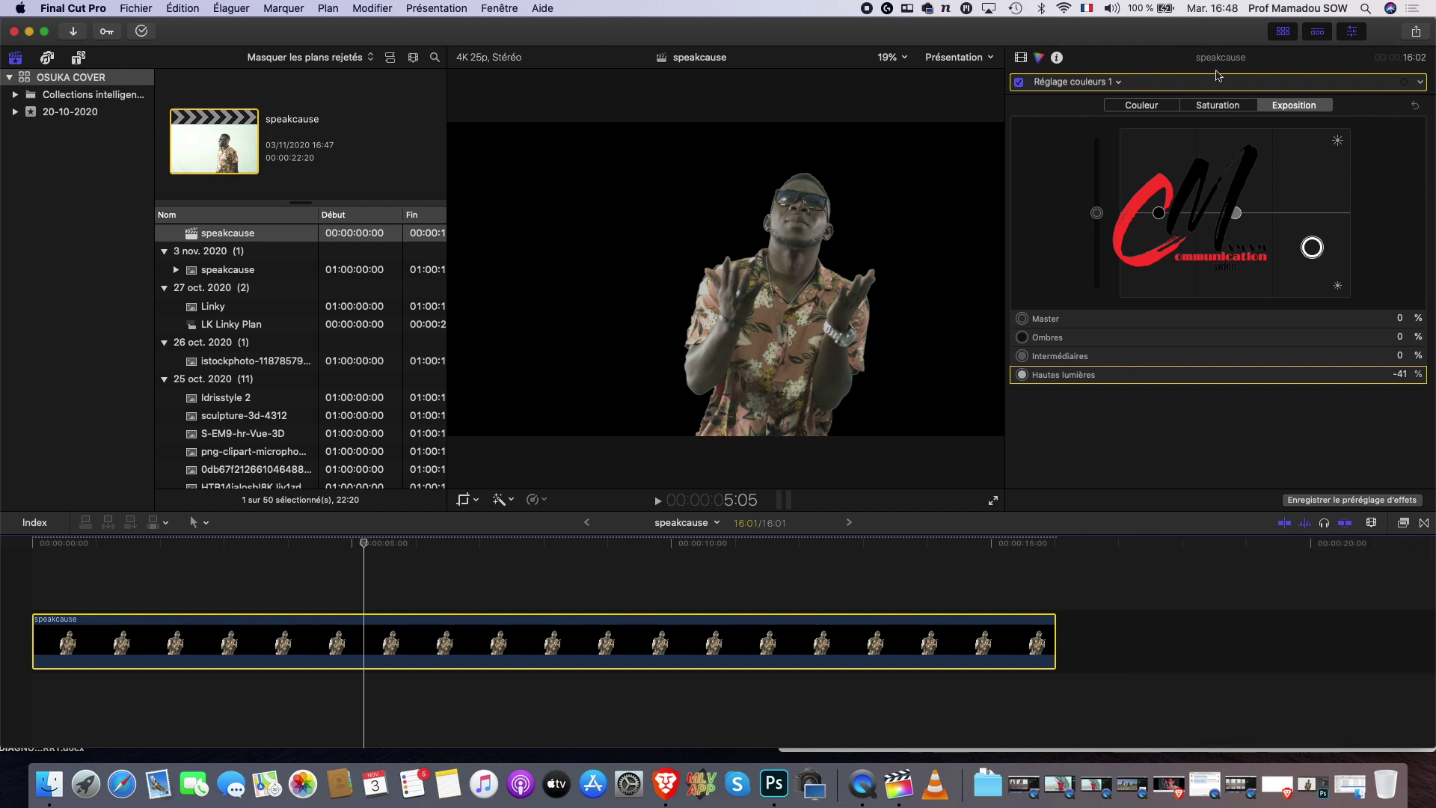
Hide the media browser, search the effects for "masque" and apply Masque de tracé to the speakcause clip.
{"action": "left_click", "coordinate": [1283, 32]}
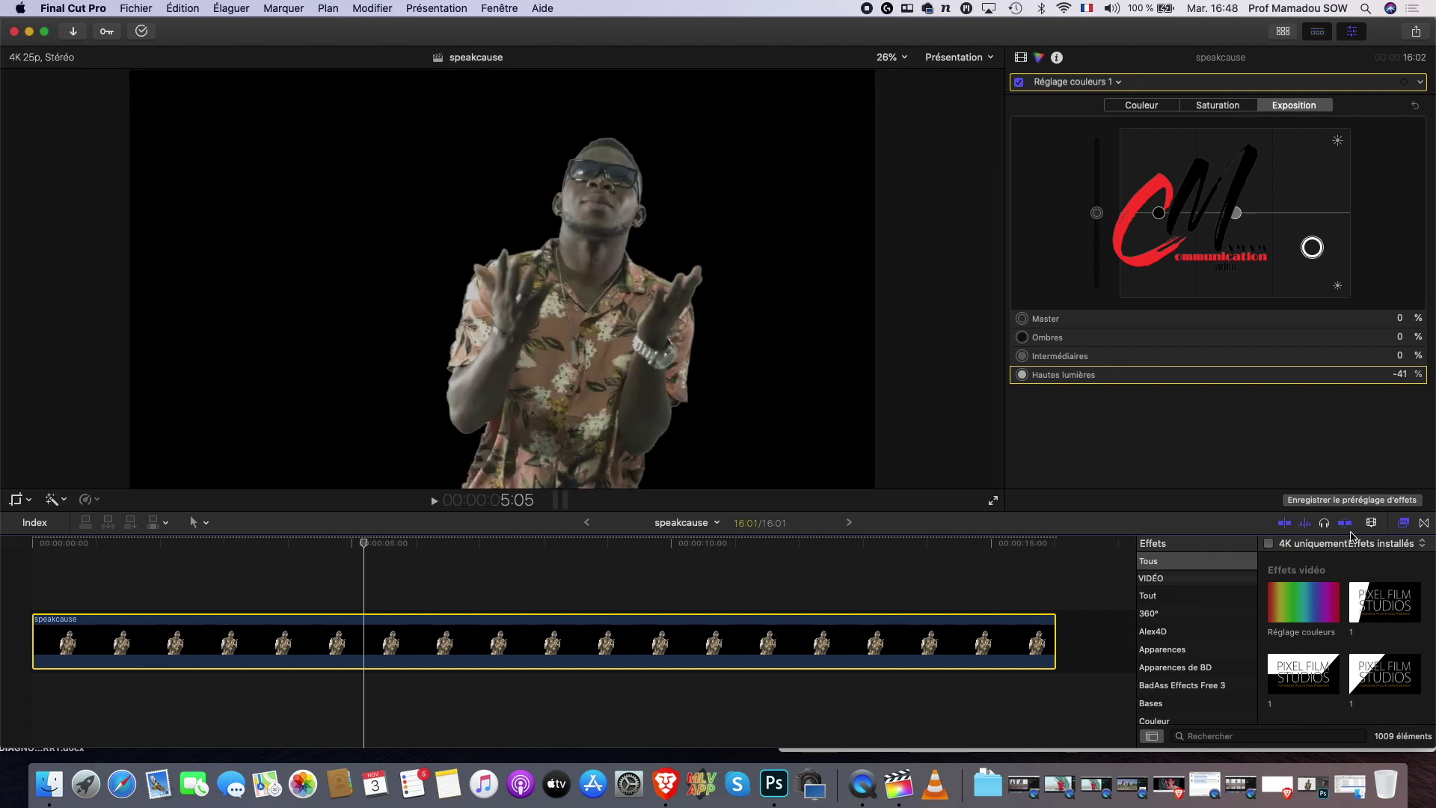
{"action": "left_click", "coordinate": [1279, 735]}
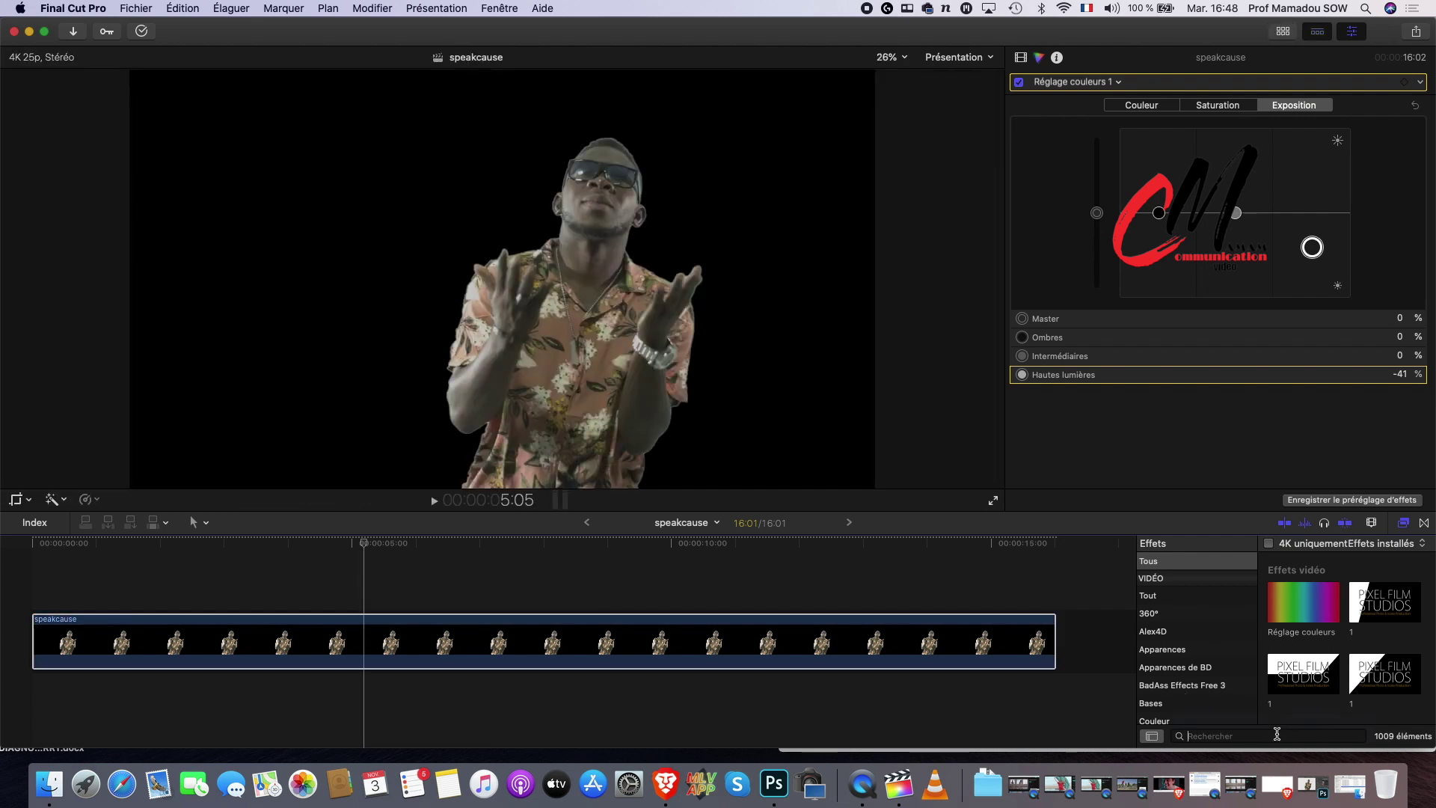
{"action": "type", "text": "masq"}
{"action": "key", "text": "BackSpace"}
{"action": "left_click", "coordinate": [1379, 657]}
{"action": "left_click_drag", "start_coordinate": [1380, 657], "coordinate": [771, 639]}
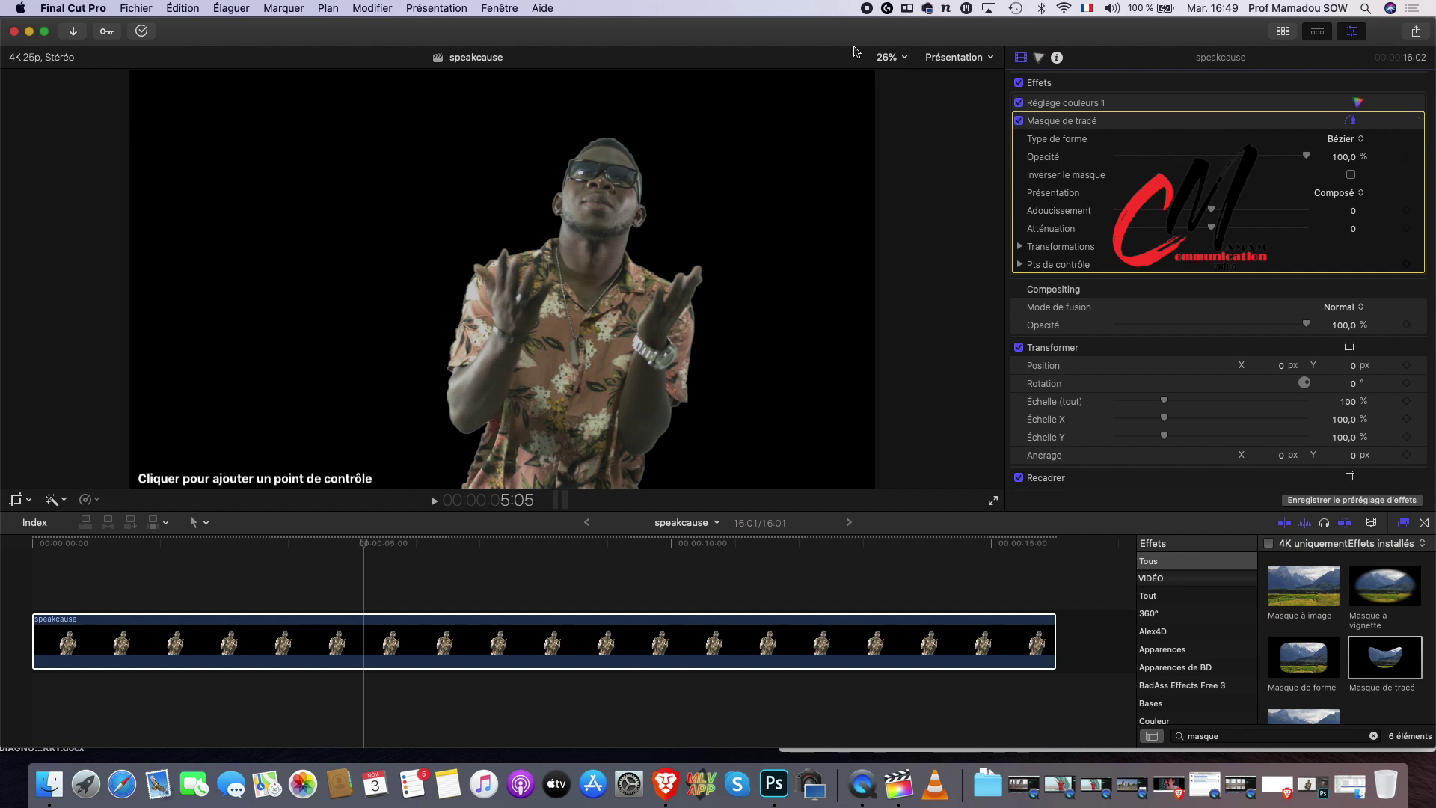
Draw a small closed four-point square mask over the skin of the subject's neck, viewing the image at 100 %.
{"action": "left_click", "coordinate": [897, 60]}
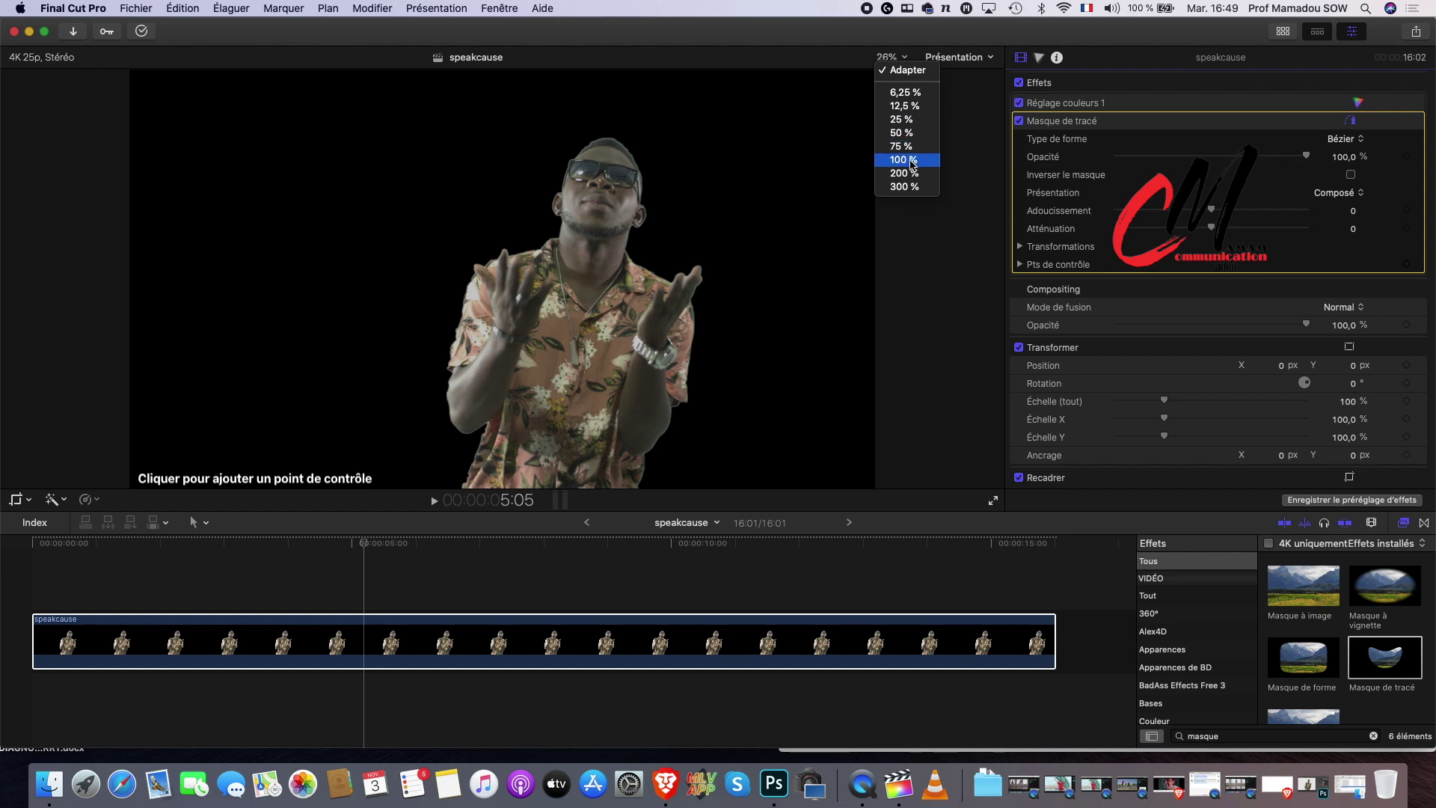
{"action": "left_click", "coordinate": [902, 159]}
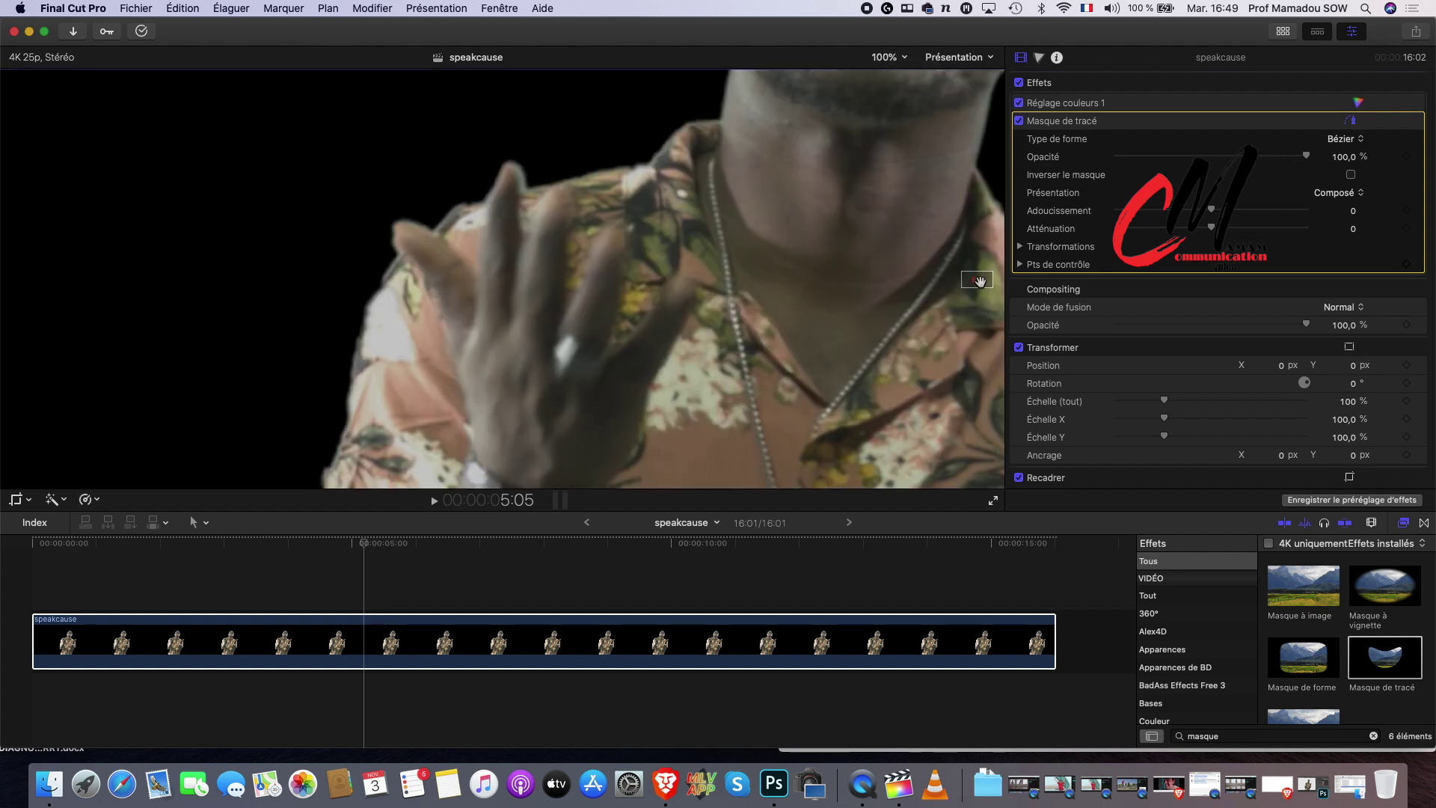
{"action": "scroll", "coordinate": [978, 281], "scroll_direction": "up", "scroll_amount": 5}
{"action": "scroll", "coordinate": [979, 281], "scroll_direction": "down", "scroll_amount": 5}
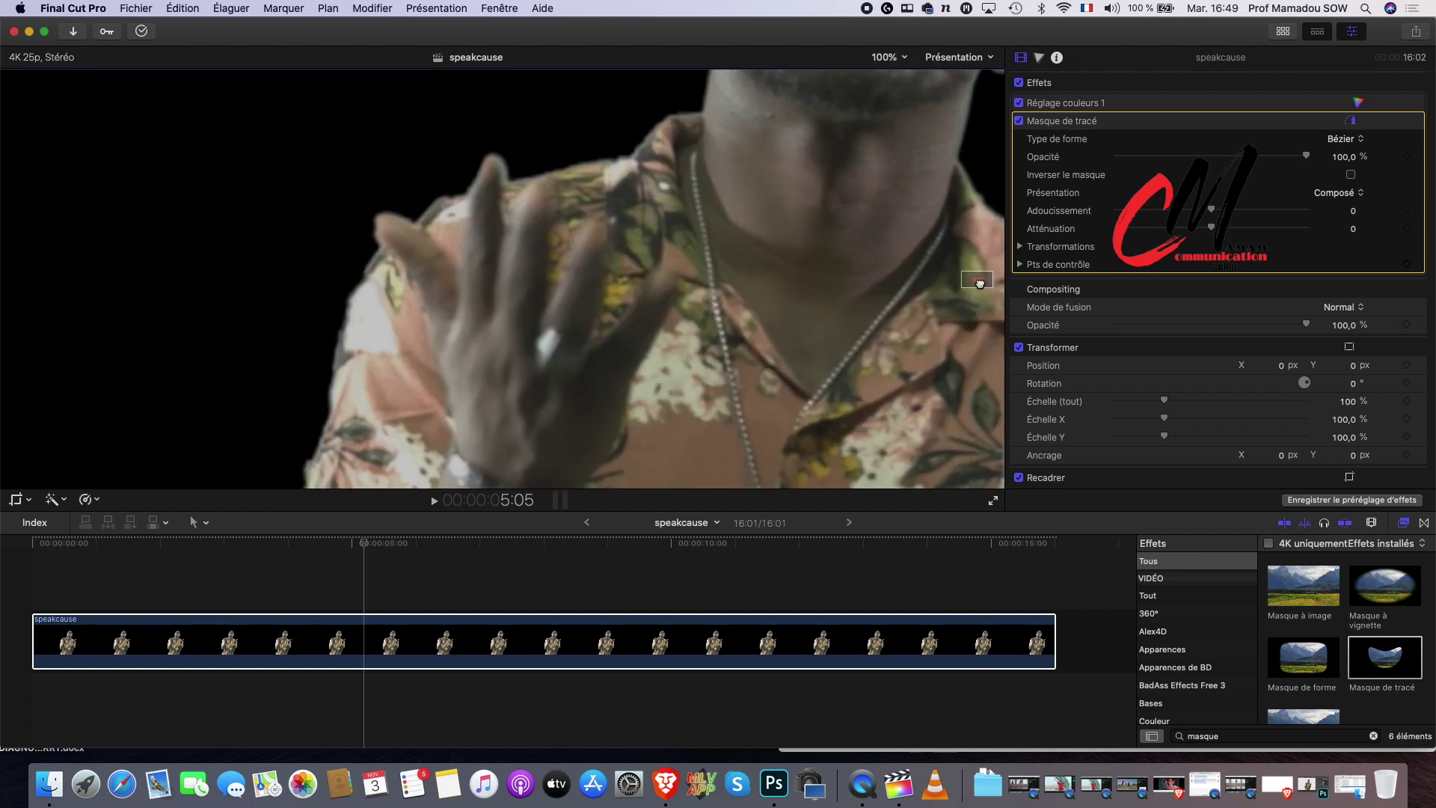
{"action": "scroll", "coordinate": [978, 281], "scroll_direction": "up", "scroll_amount": 5}
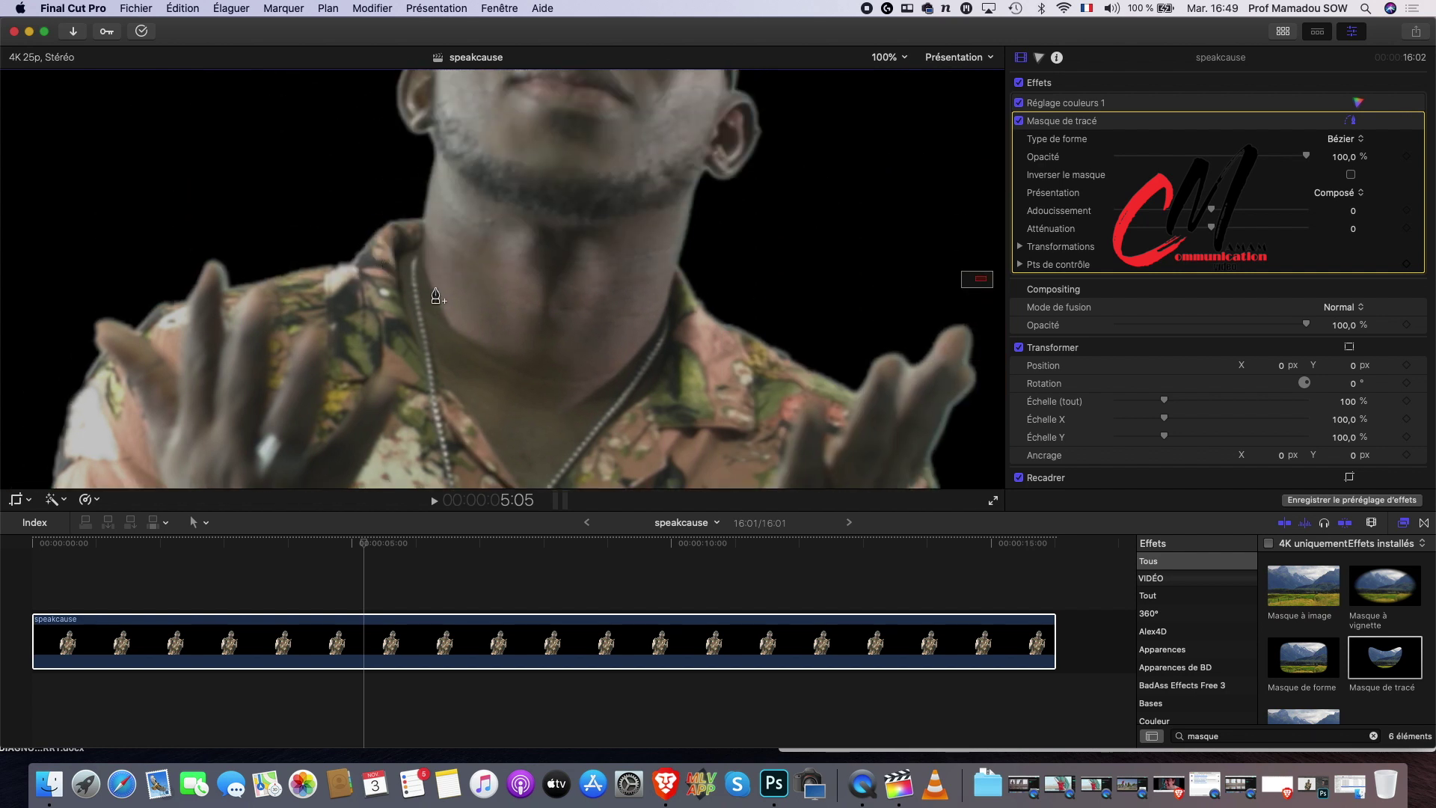
{"action": "left_click", "coordinate": [450, 270]}
{"action": "left_click", "coordinate": [501, 272]}
{"action": "left_click", "coordinate": [500, 317]}
{"action": "left_click", "coordinate": [450, 316]}
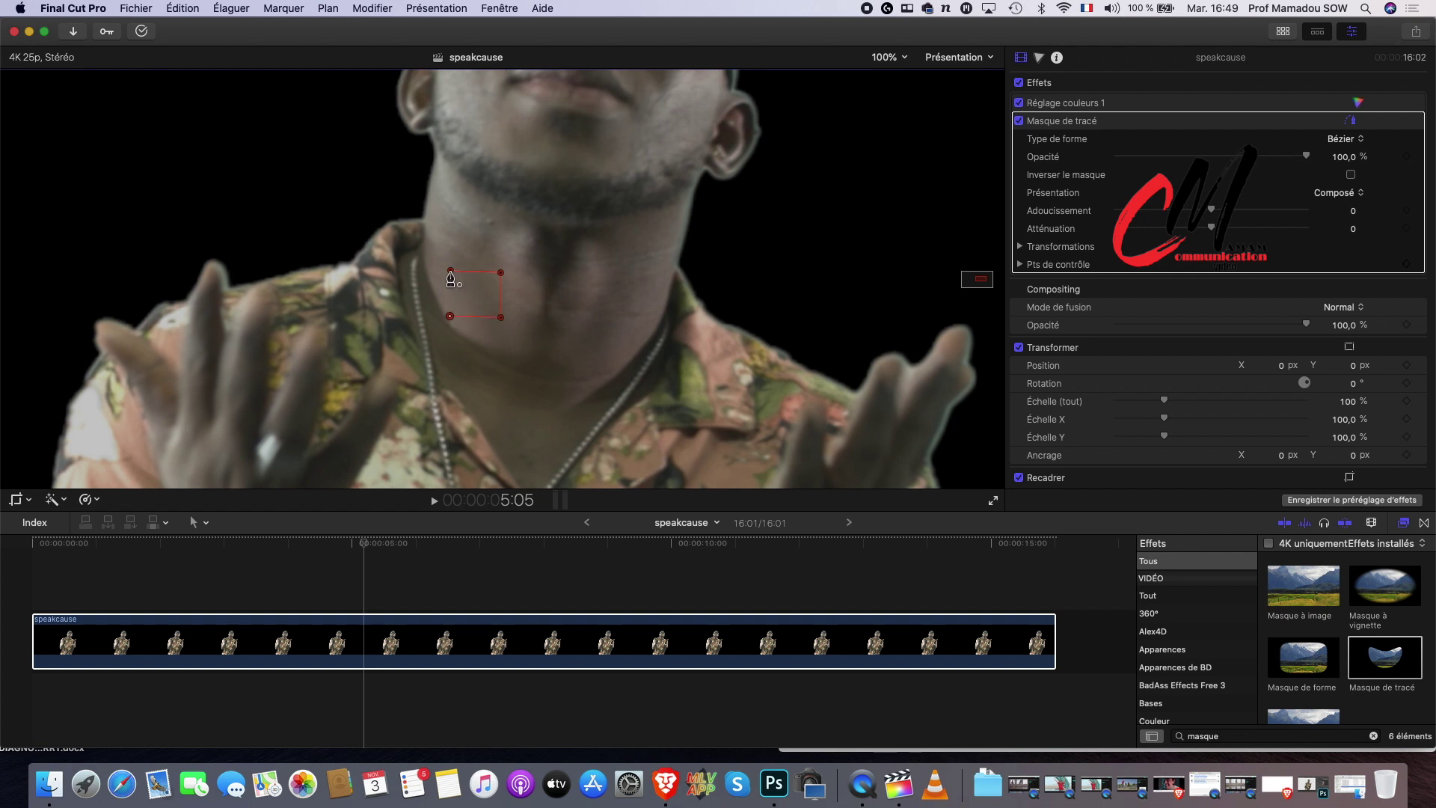
{"action": "left_click", "coordinate": [450, 271]}
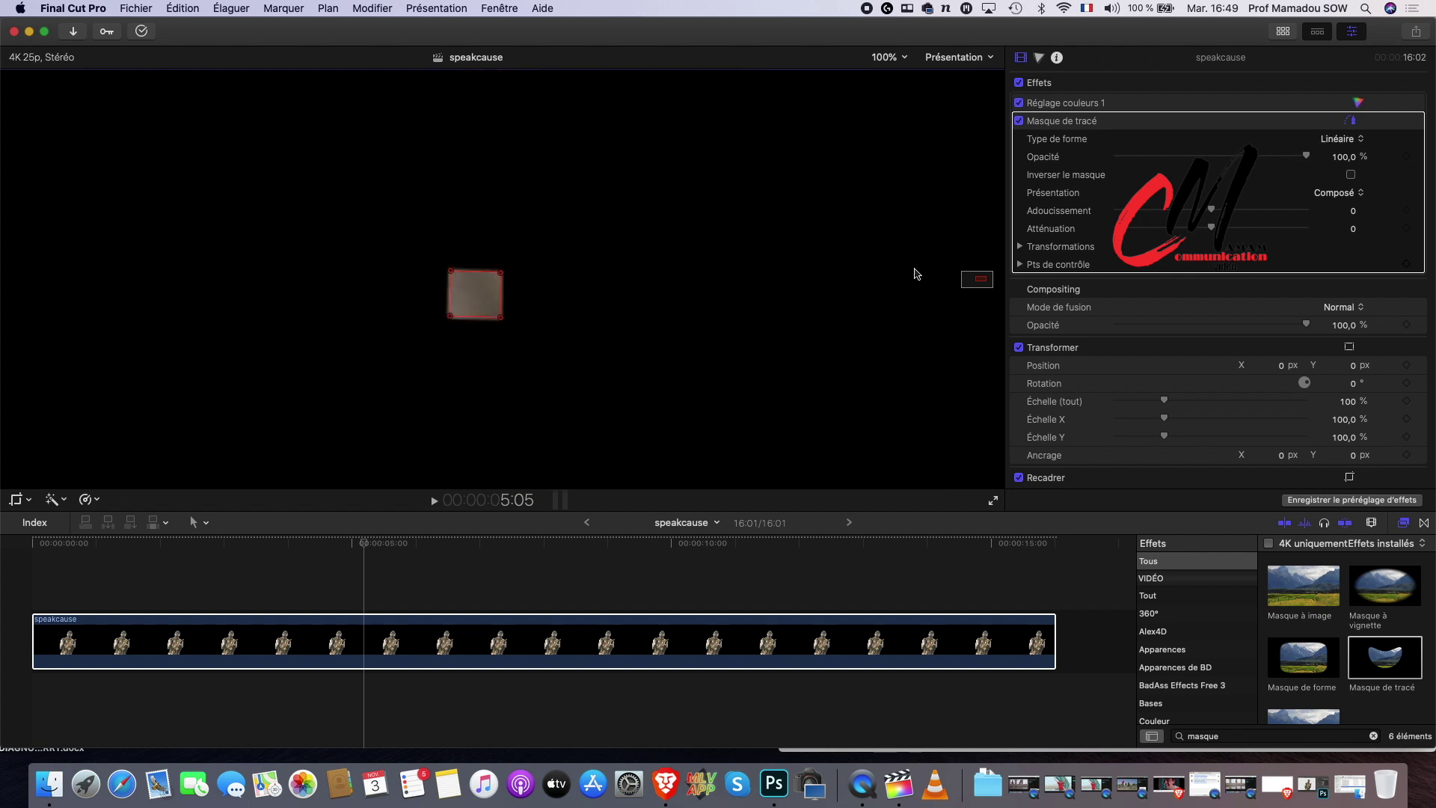
Show the video scopes (Instruments vidéo) beside the viewer and switch the scope to Vecteurscope.
{"action": "left_click", "coordinate": [1041, 58]}
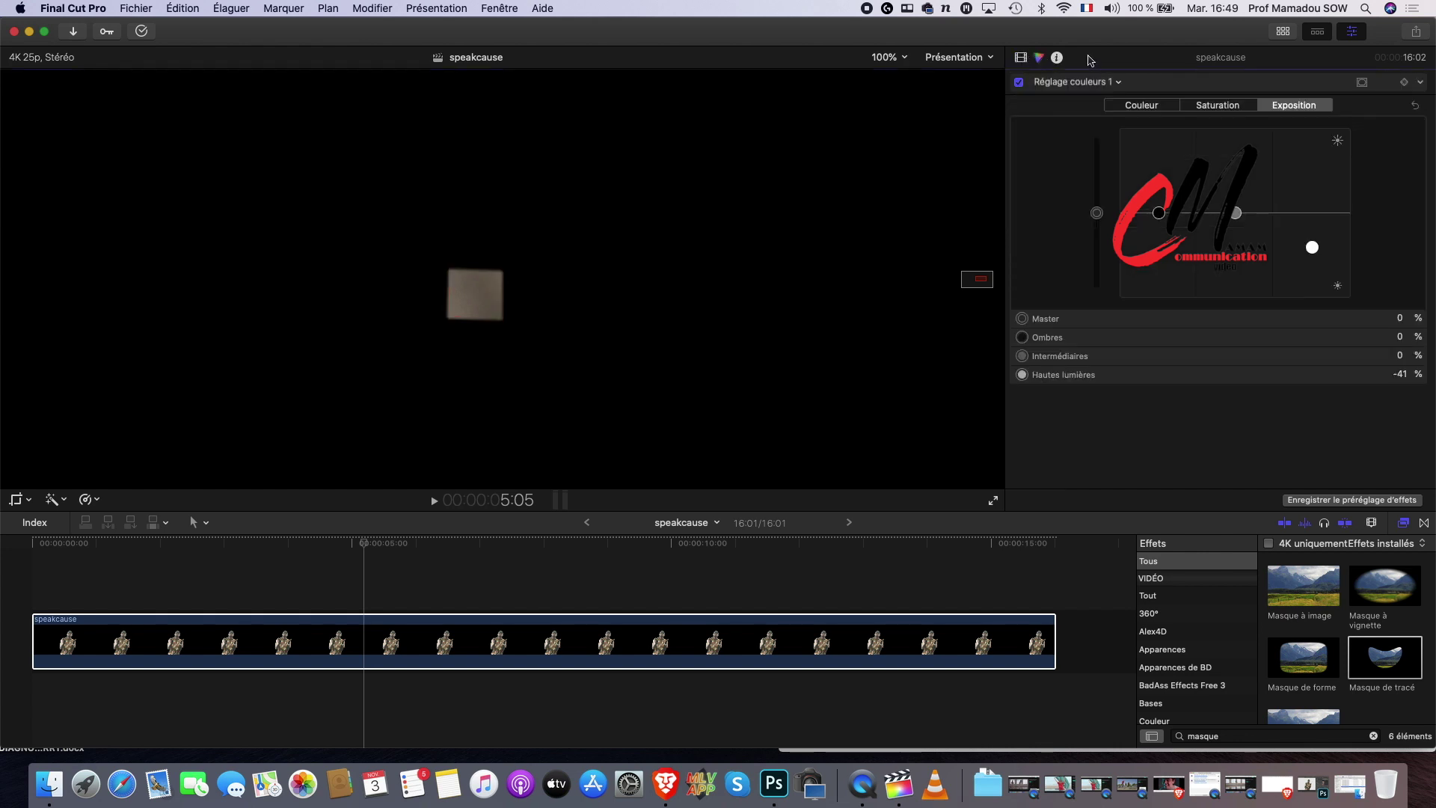
{"action": "left_click", "coordinate": [971, 59]}
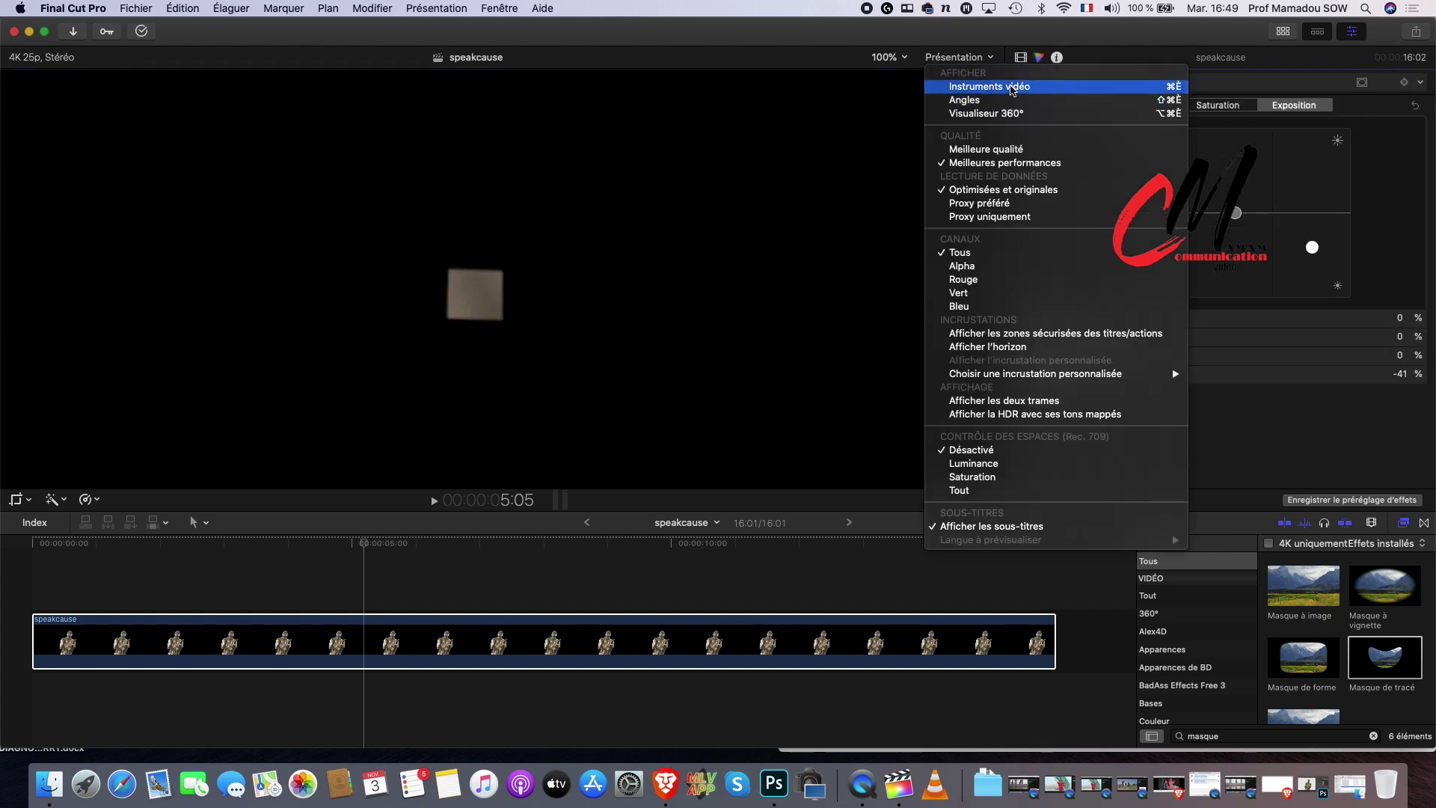
{"action": "left_click", "coordinate": [1013, 89]}
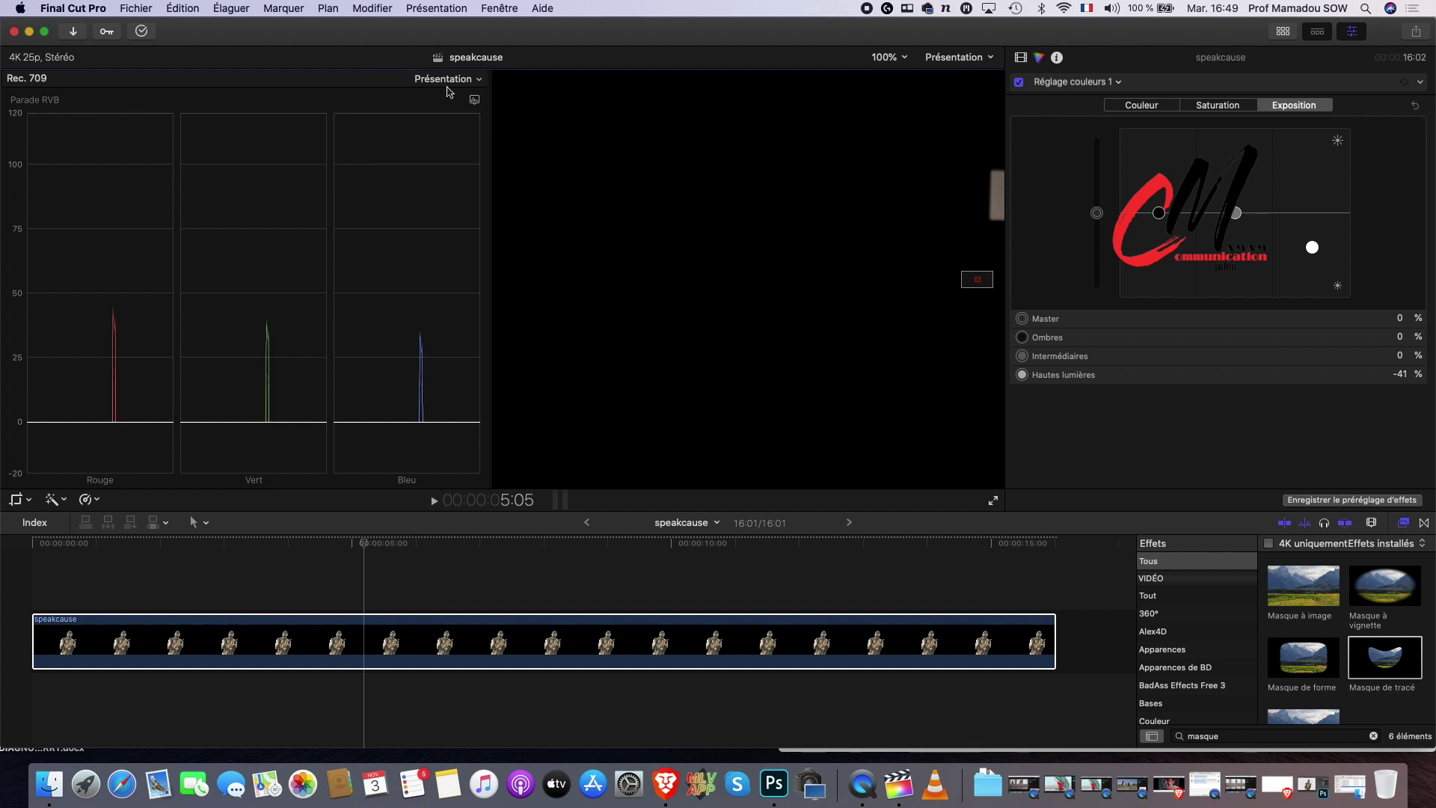
{"action": "left_click", "coordinate": [475, 100]}
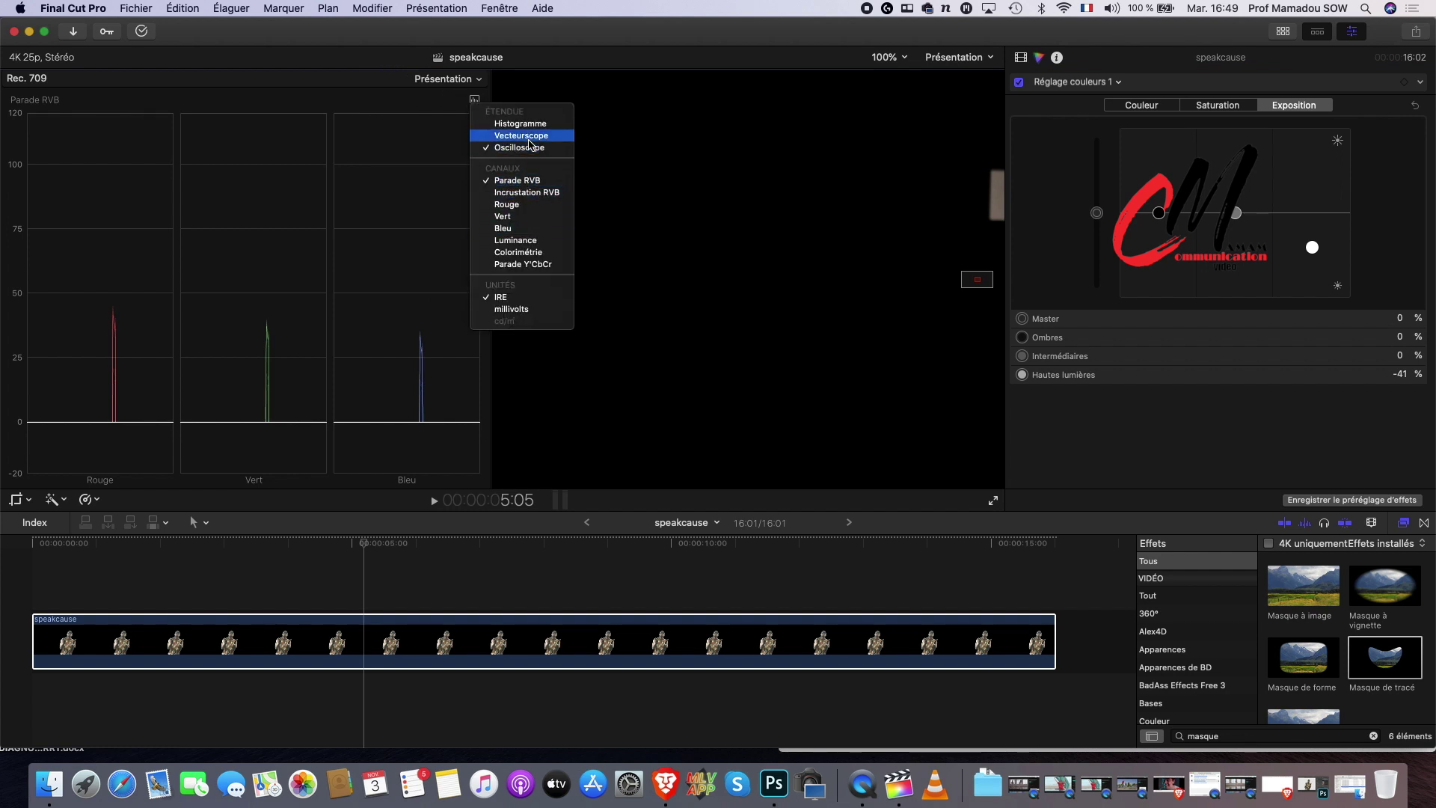
{"action": "left_click", "coordinate": [521, 136]}
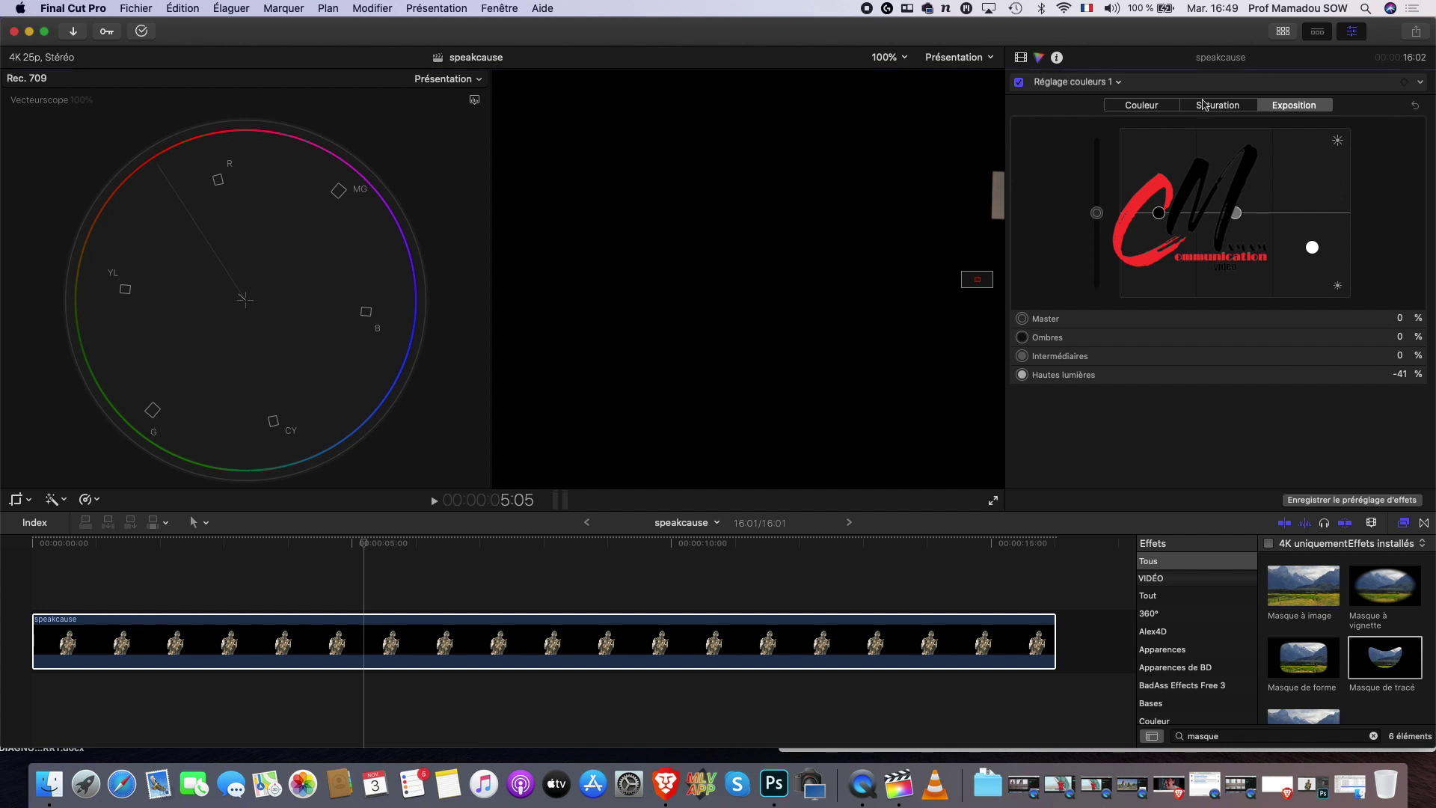
Add a Courbes de teinte/saturation correction, sample the masked neck skin for TEI contre TEI, and raise the sampled orange point slightly.
{"action": "left_click", "coordinate": [1108, 82]}
{"action": "left_click", "coordinate": [1110, 187]}
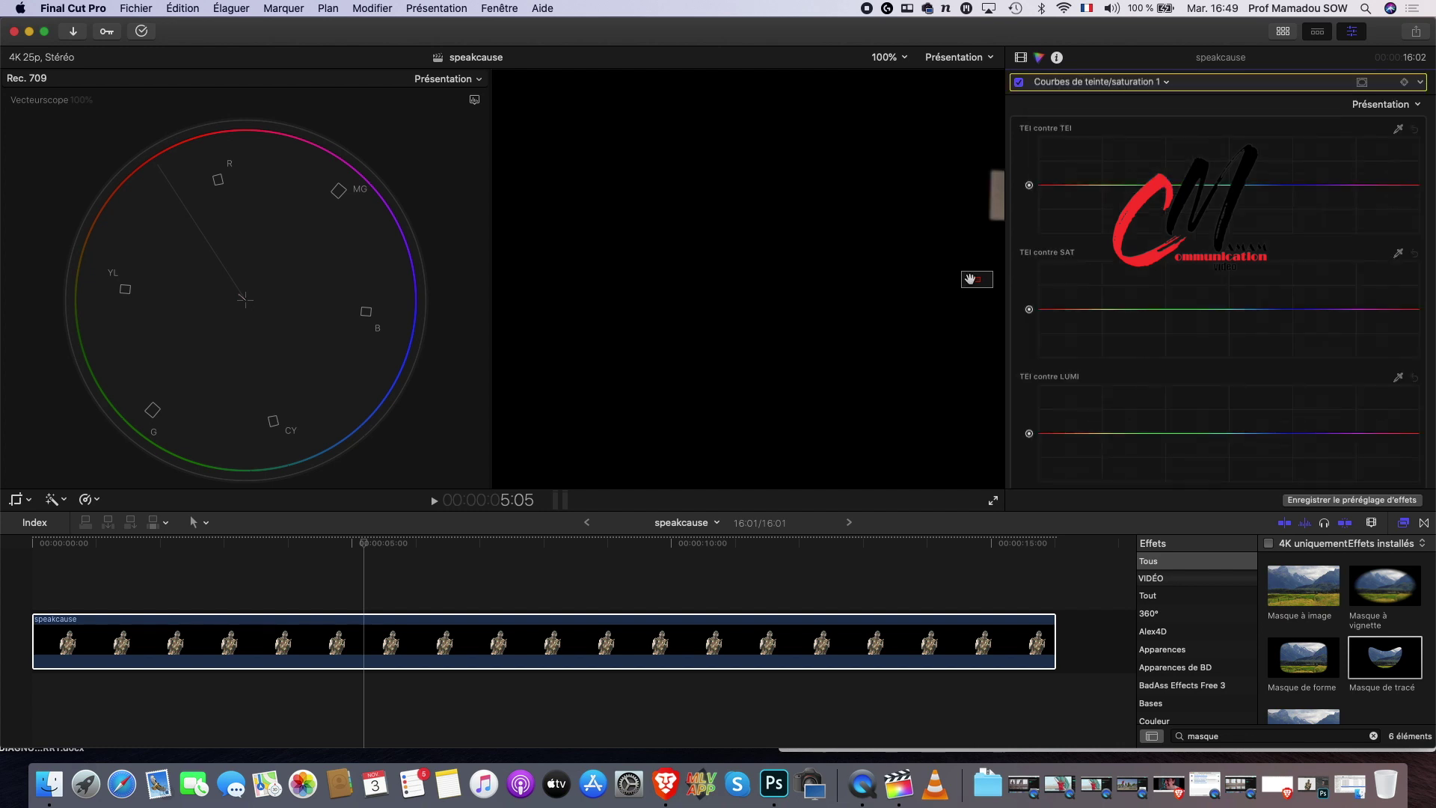
{"action": "left_click_drag", "start_coordinate": [977, 283], "coordinate": [981, 283]}
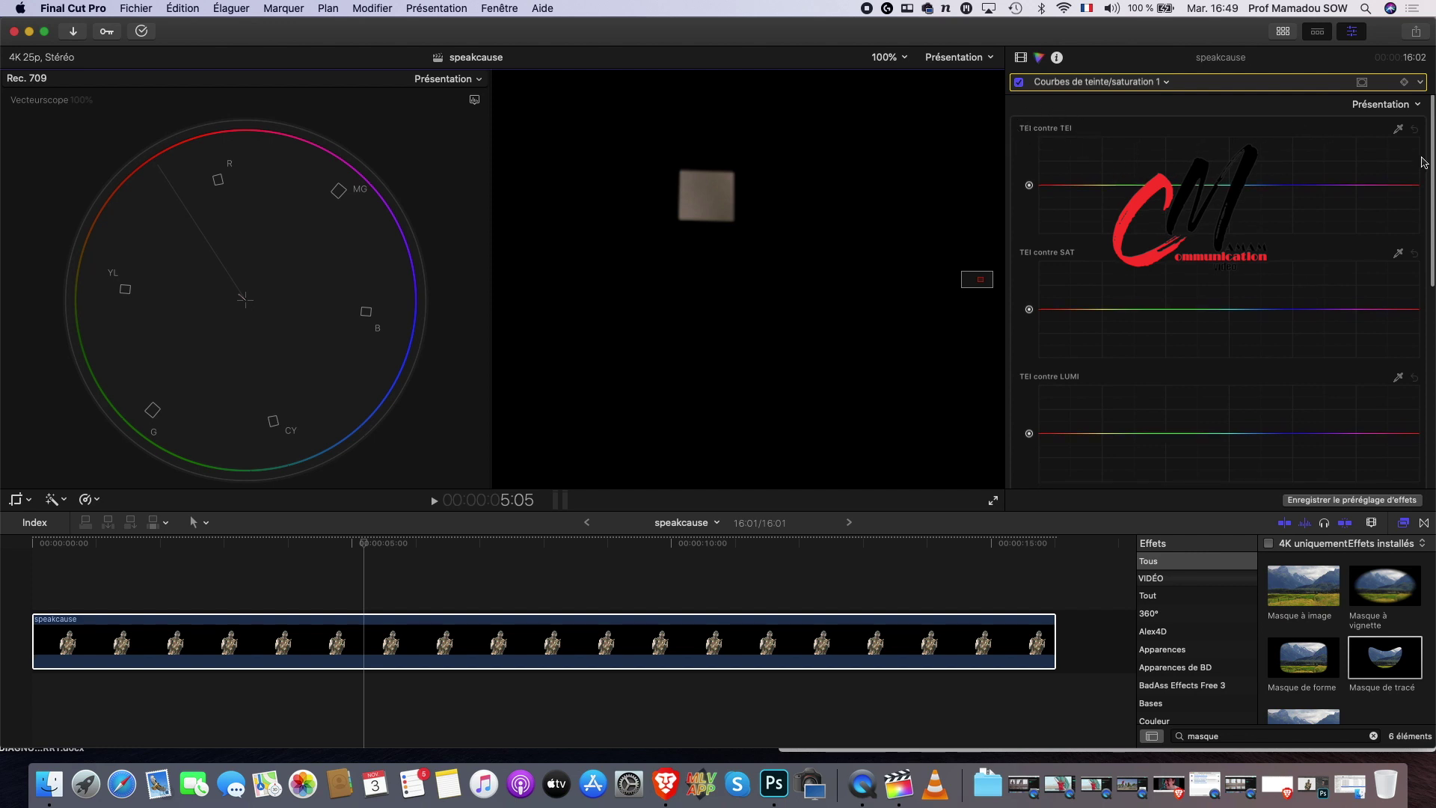
{"action": "left_click", "coordinate": [1397, 131]}
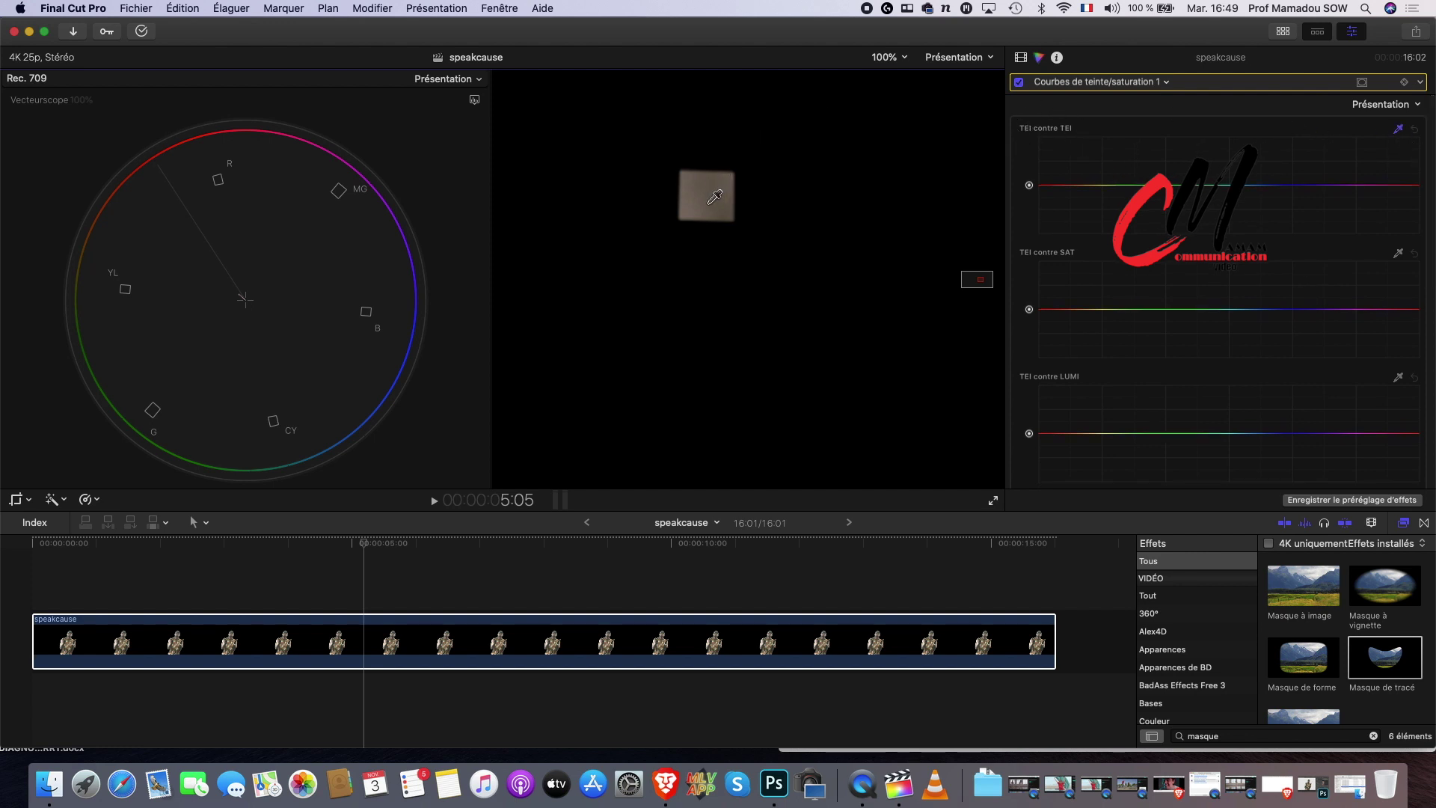
{"action": "left_click", "coordinate": [709, 202]}
{"action": "left_click_drag", "start_coordinate": [1074, 190], "coordinate": [1074, 187]}
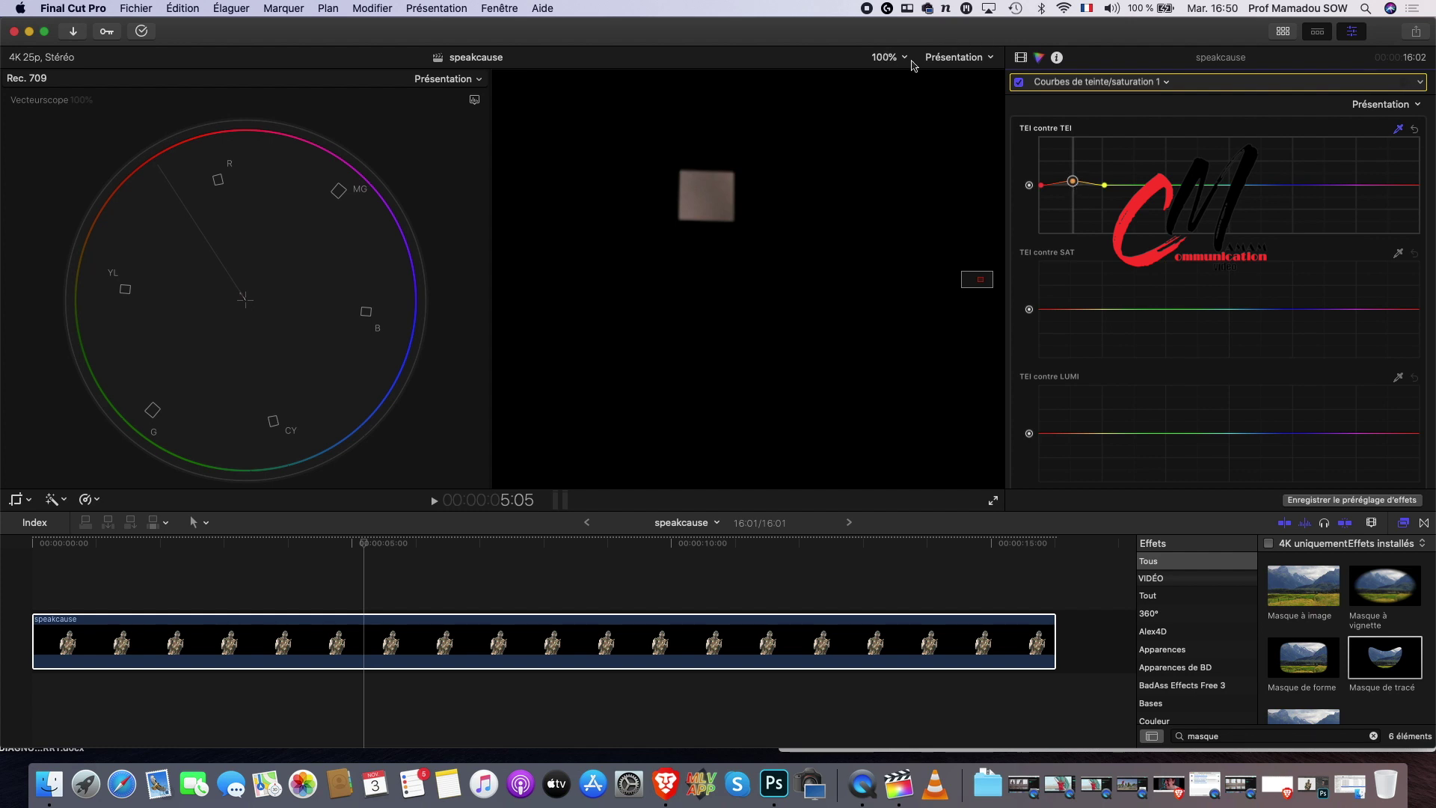
Fit the whole image in the viewer and disable the Masque de tracé effect on the speakcause clip.
{"action": "left_click", "coordinate": [905, 57]}
{"action": "left_click", "coordinate": [910, 72]}
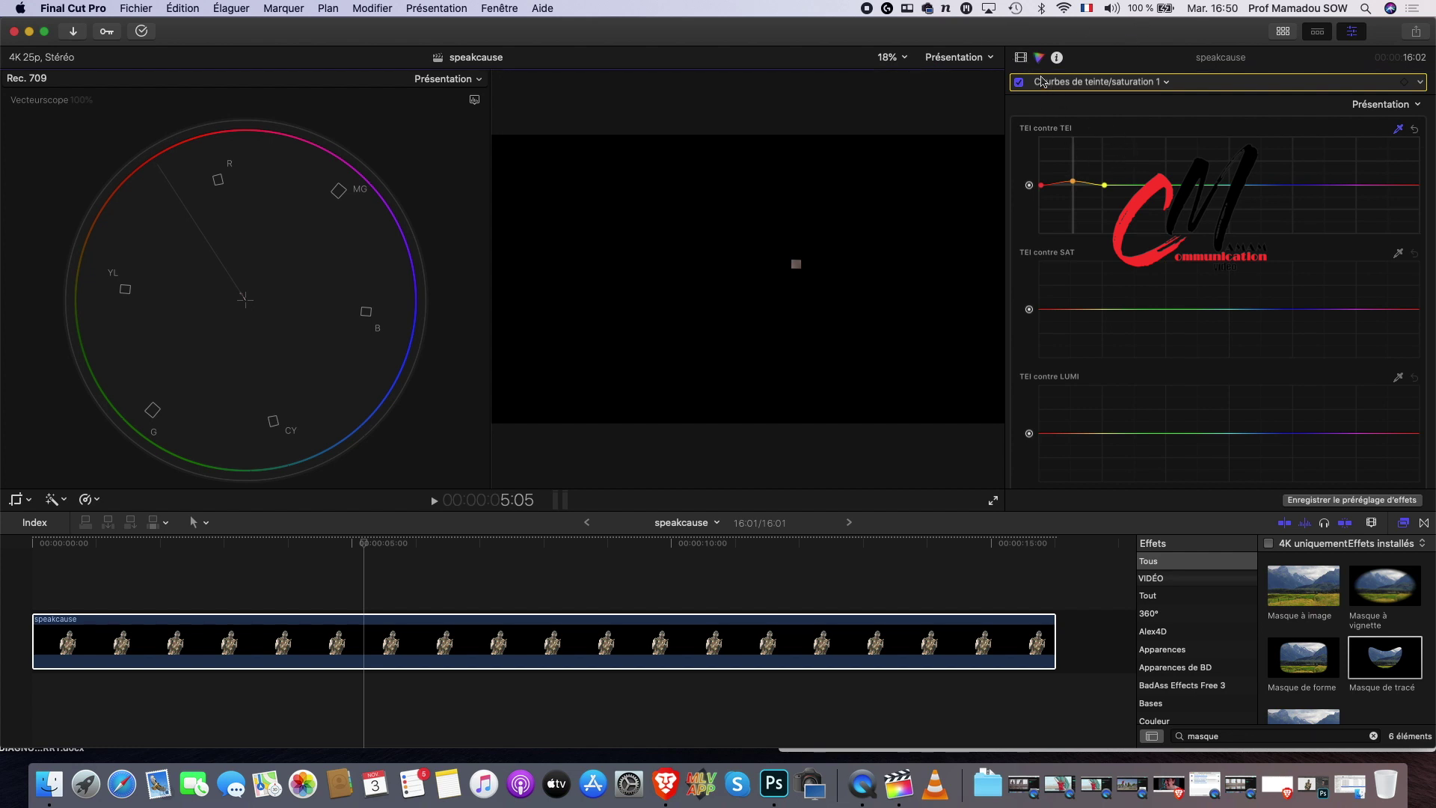
{"action": "left_click", "coordinate": [1022, 58]}
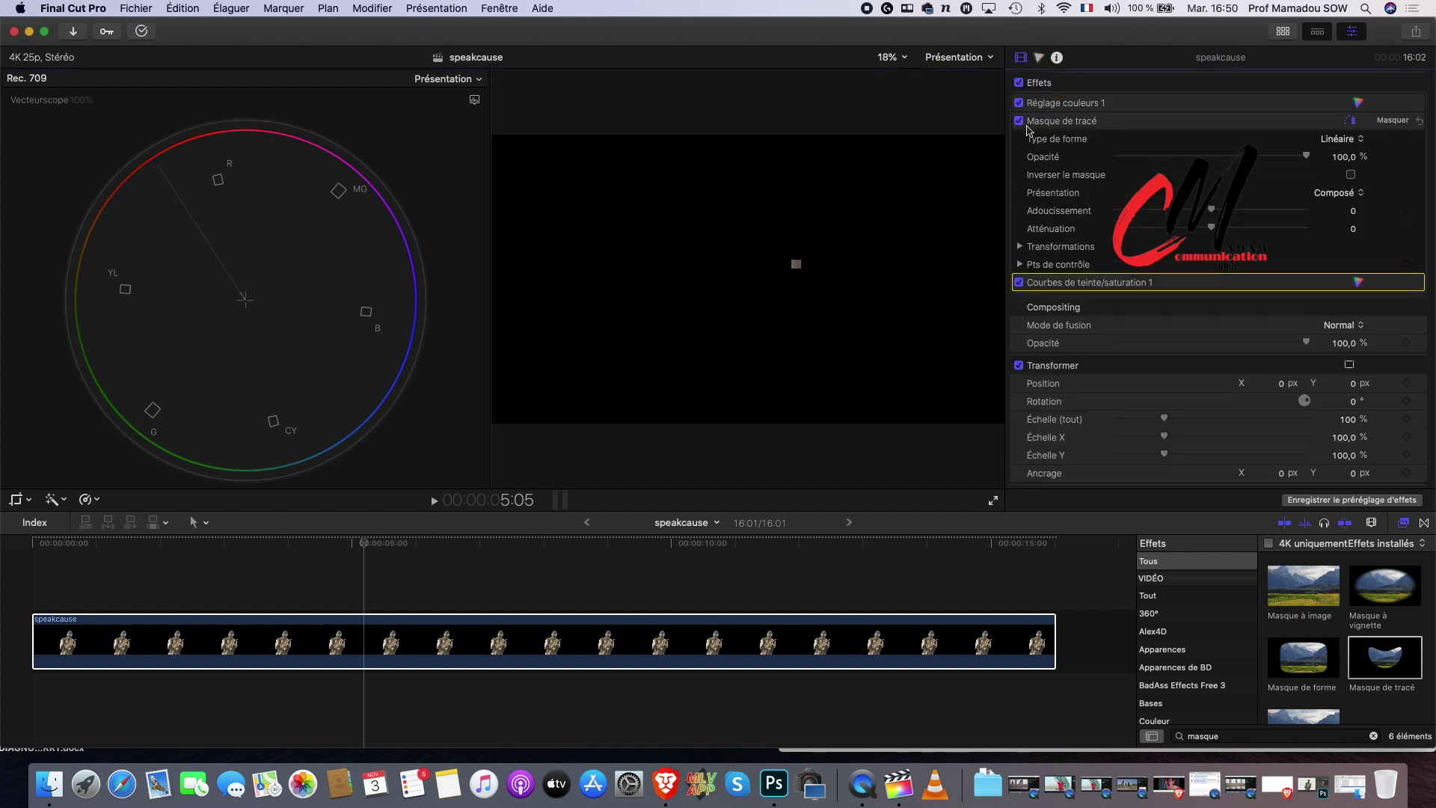
{"action": "left_click", "coordinate": [1019, 121]}
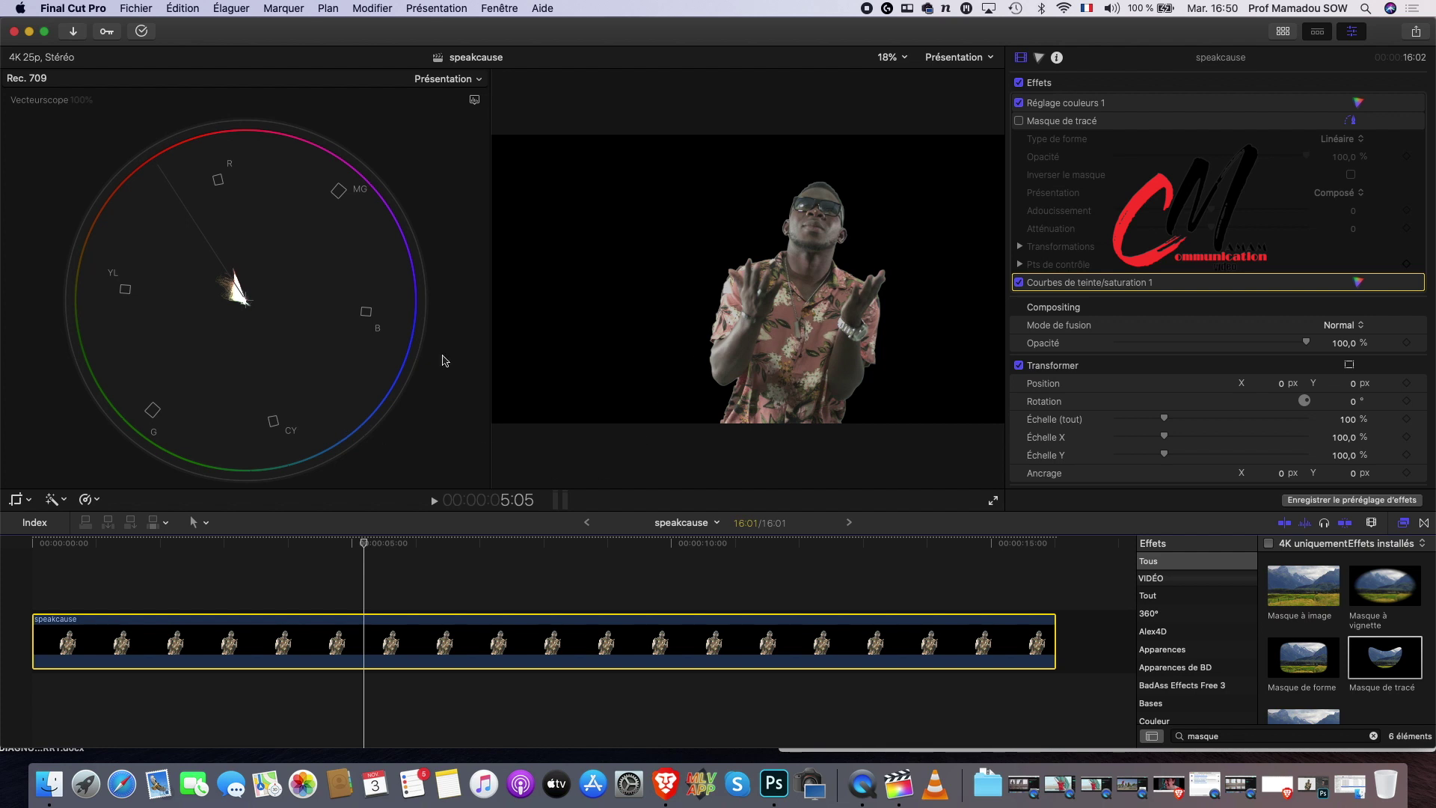
Hide the video scopes and keep the viewer zoom fitted to the enlarged image.
{"action": "left_click", "coordinate": [953, 59]}
{"action": "left_click", "coordinate": [952, 59]}
{"action": "left_click", "coordinate": [954, 63]}
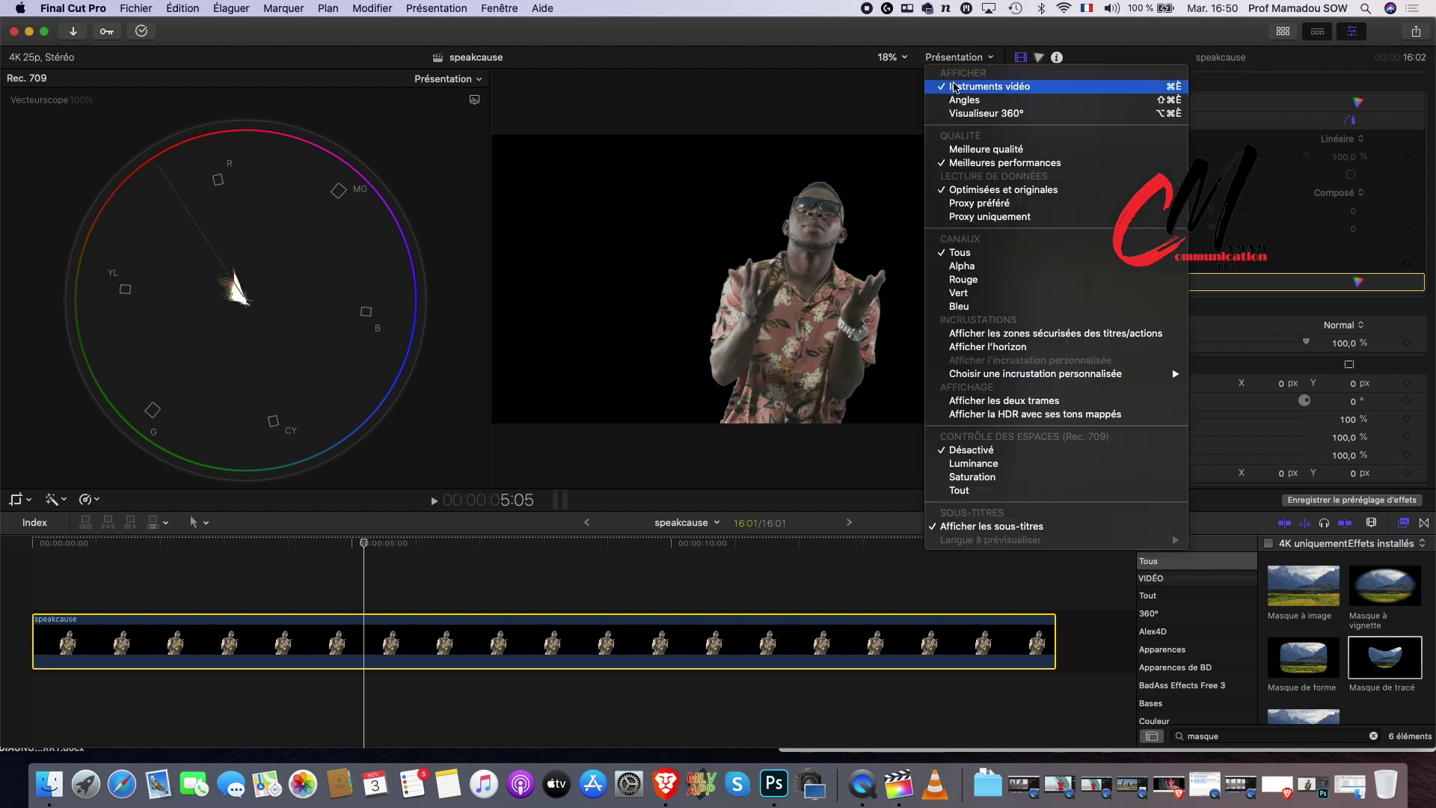
{"action": "left_click", "coordinate": [955, 86]}
{"action": "left_click", "coordinate": [890, 60]}
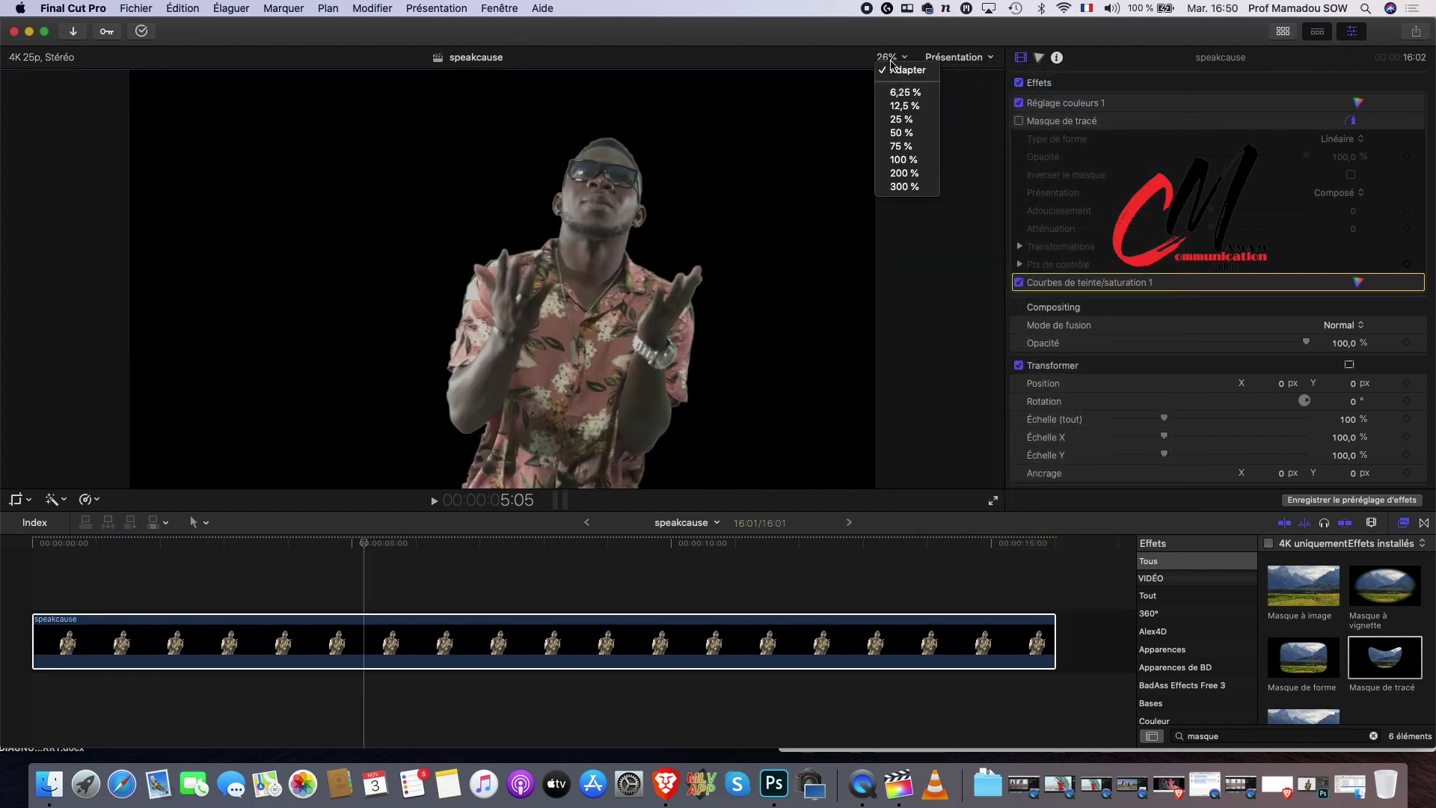
{"action": "left_click", "coordinate": [890, 61]}
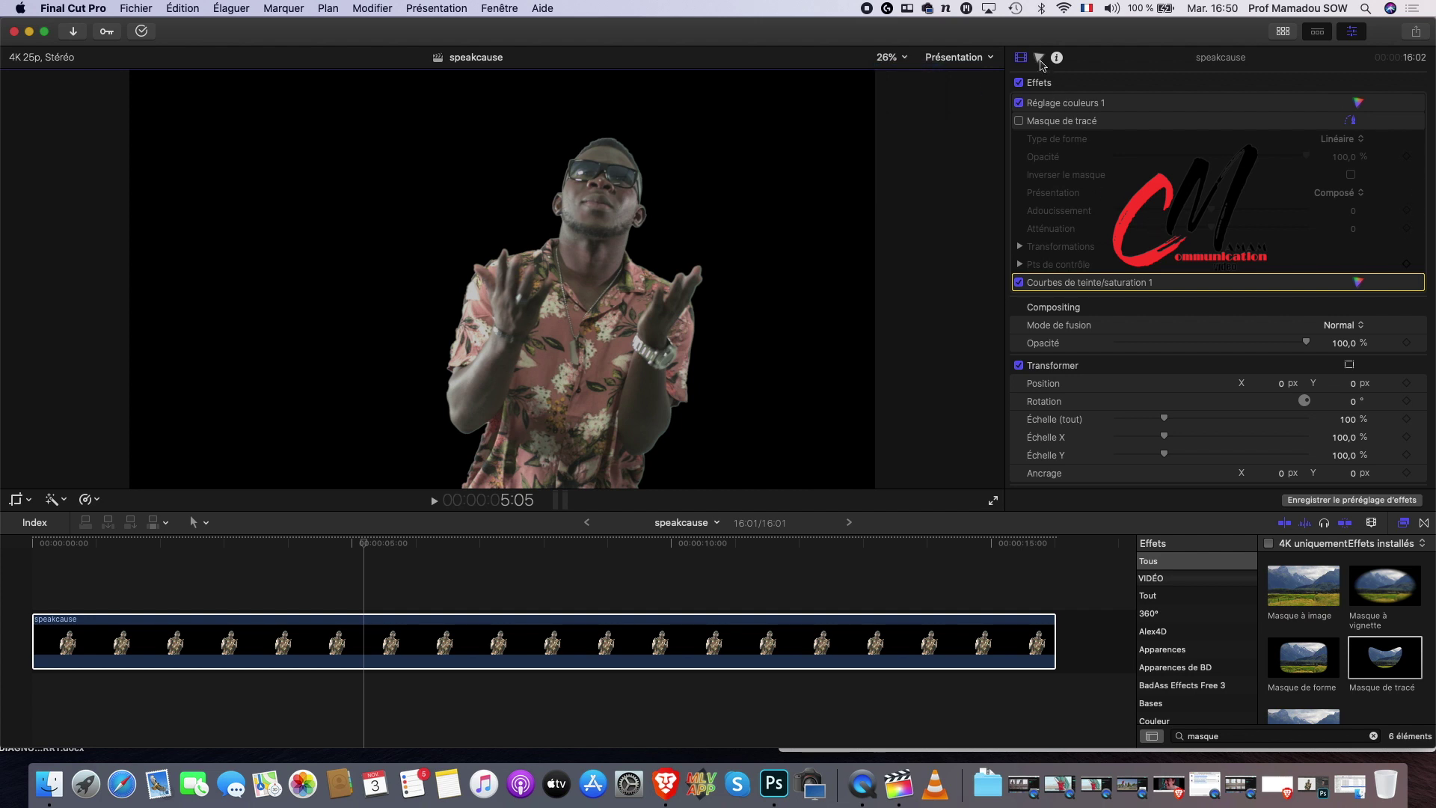
Raise the overall saturation in the TEI contre SAT curve and slightly lower the midtones exposure in Réglage couleurs 1.
{"action": "left_click", "coordinate": [1040, 60]}
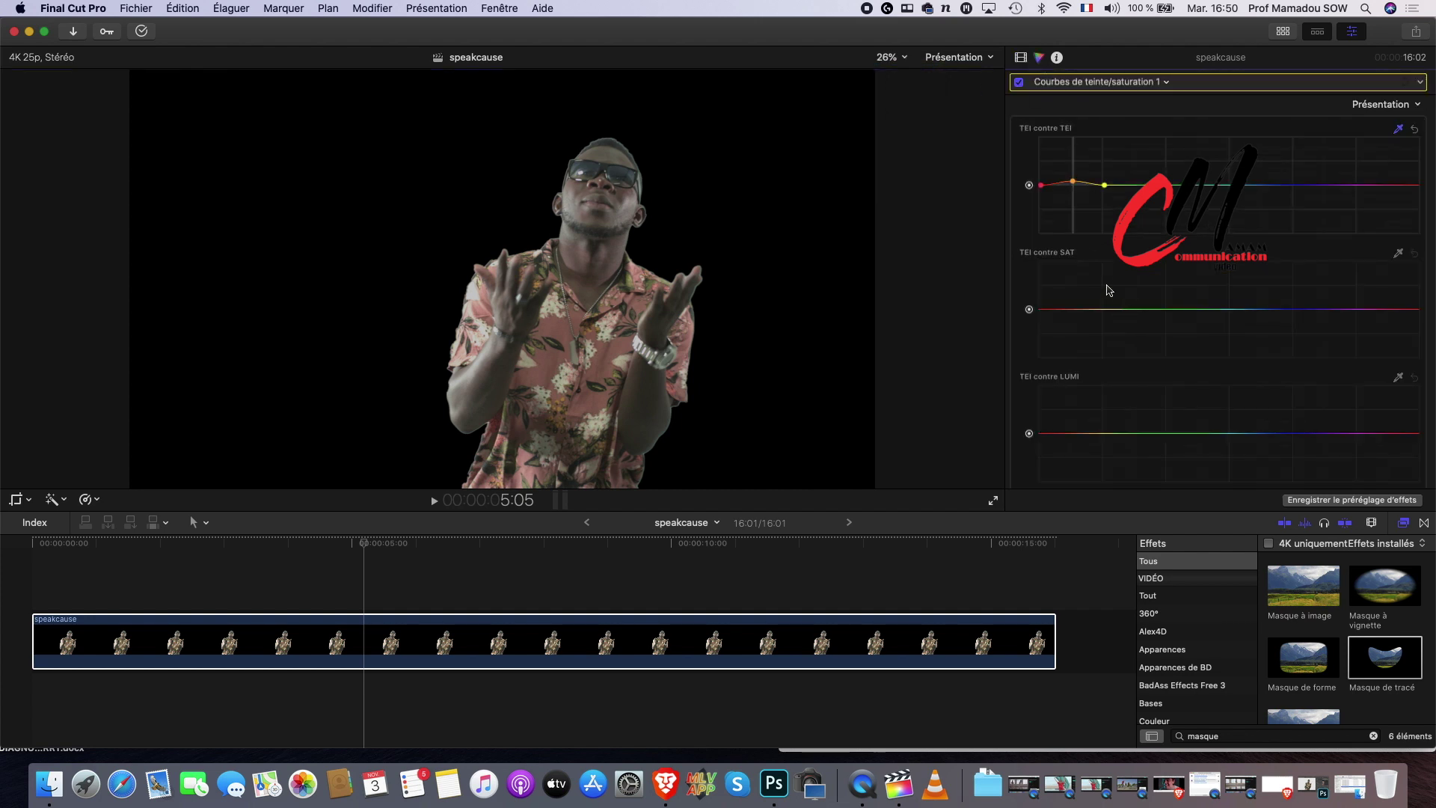
{"action": "left_click_drag", "start_coordinate": [1029, 311], "coordinate": [1030, 289]}
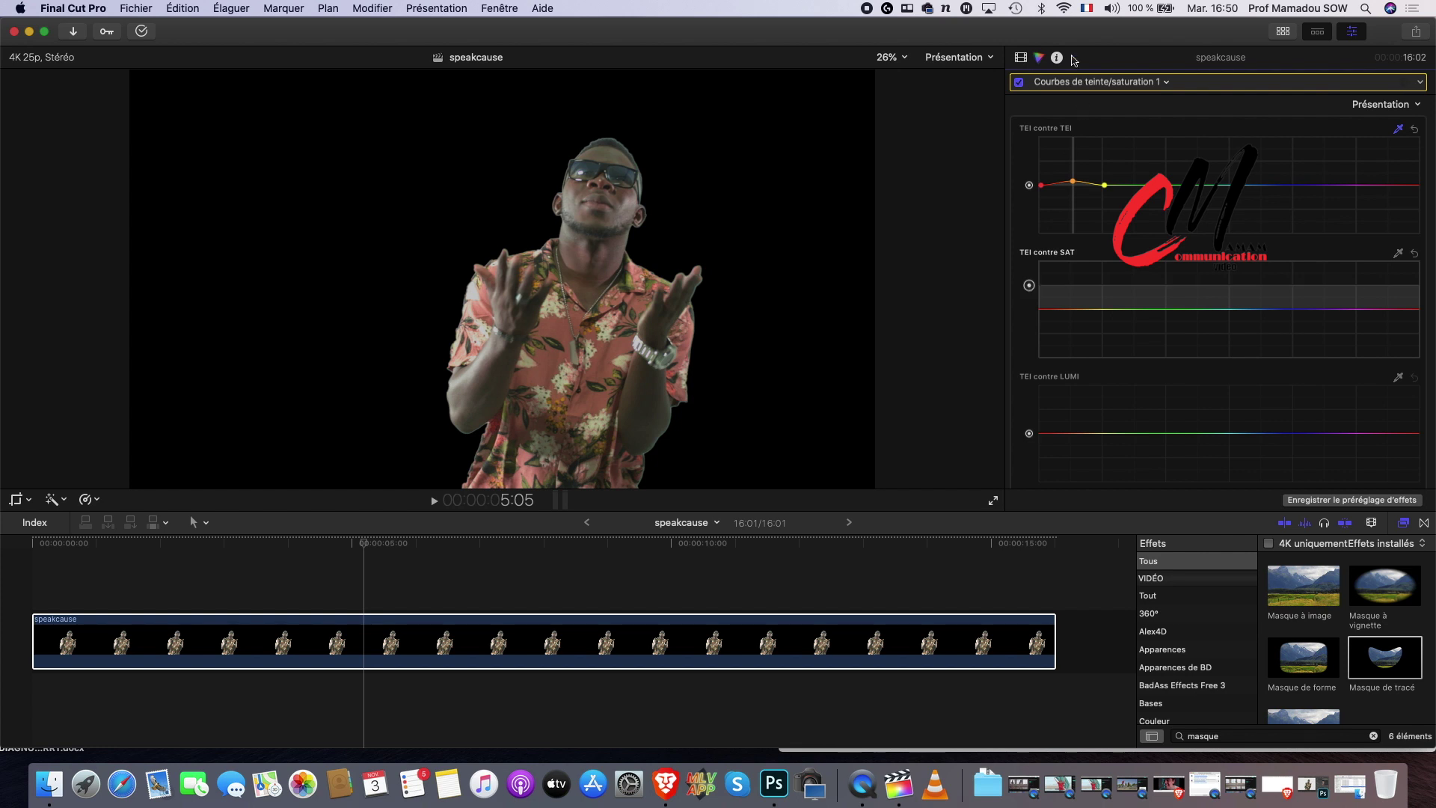
{"action": "left_click", "coordinate": [1057, 82]}
{"action": "left_click", "coordinate": [1064, 111]}
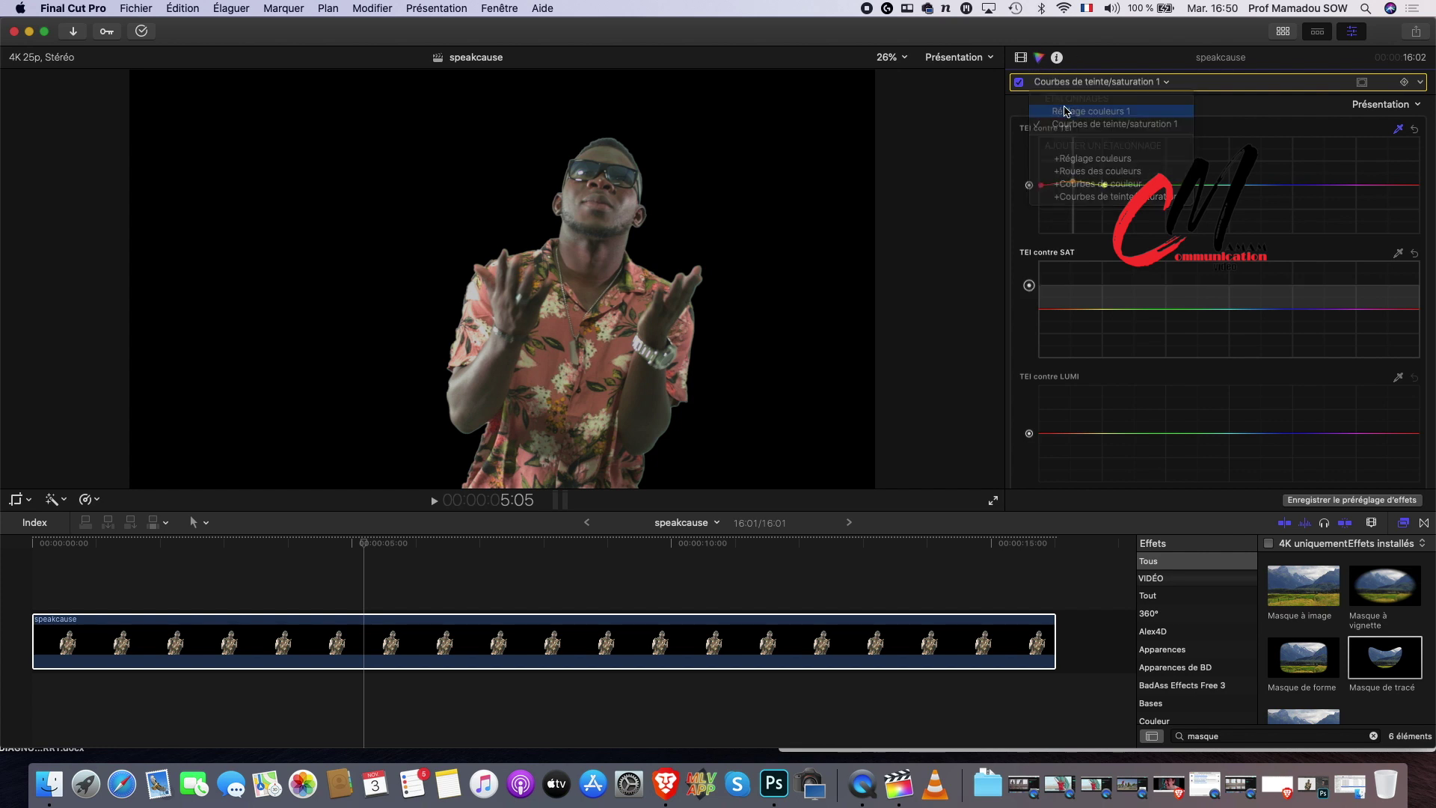
{"action": "left_click_drag", "start_coordinate": [1237, 215], "coordinate": [1238, 224]}
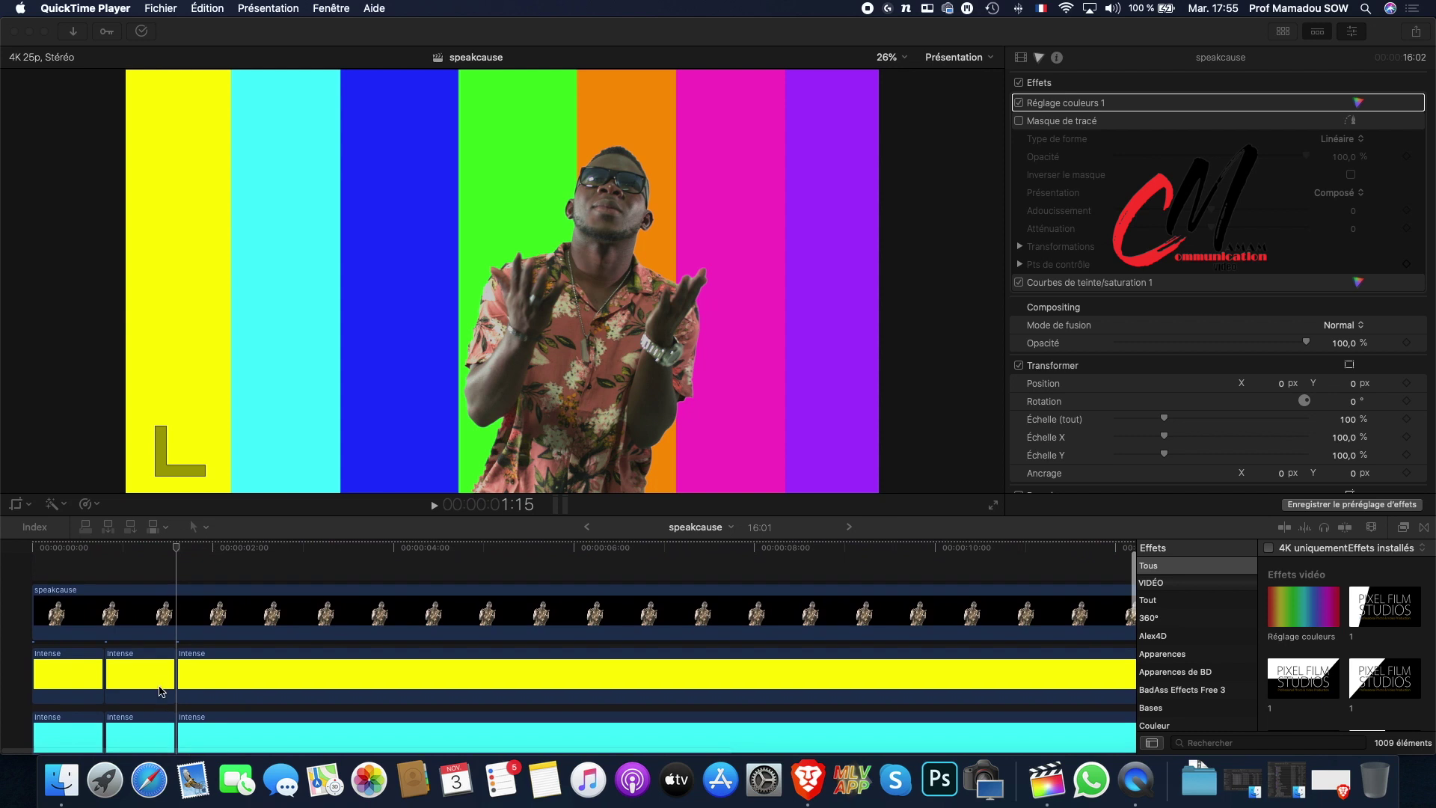
Cut the long yellow Intense clip every 20 frames with the Blade tool, from 2:10 to 7:05.
{"action": "left_click", "coordinate": [175, 549]}
{"action": "key", "text": "b"}
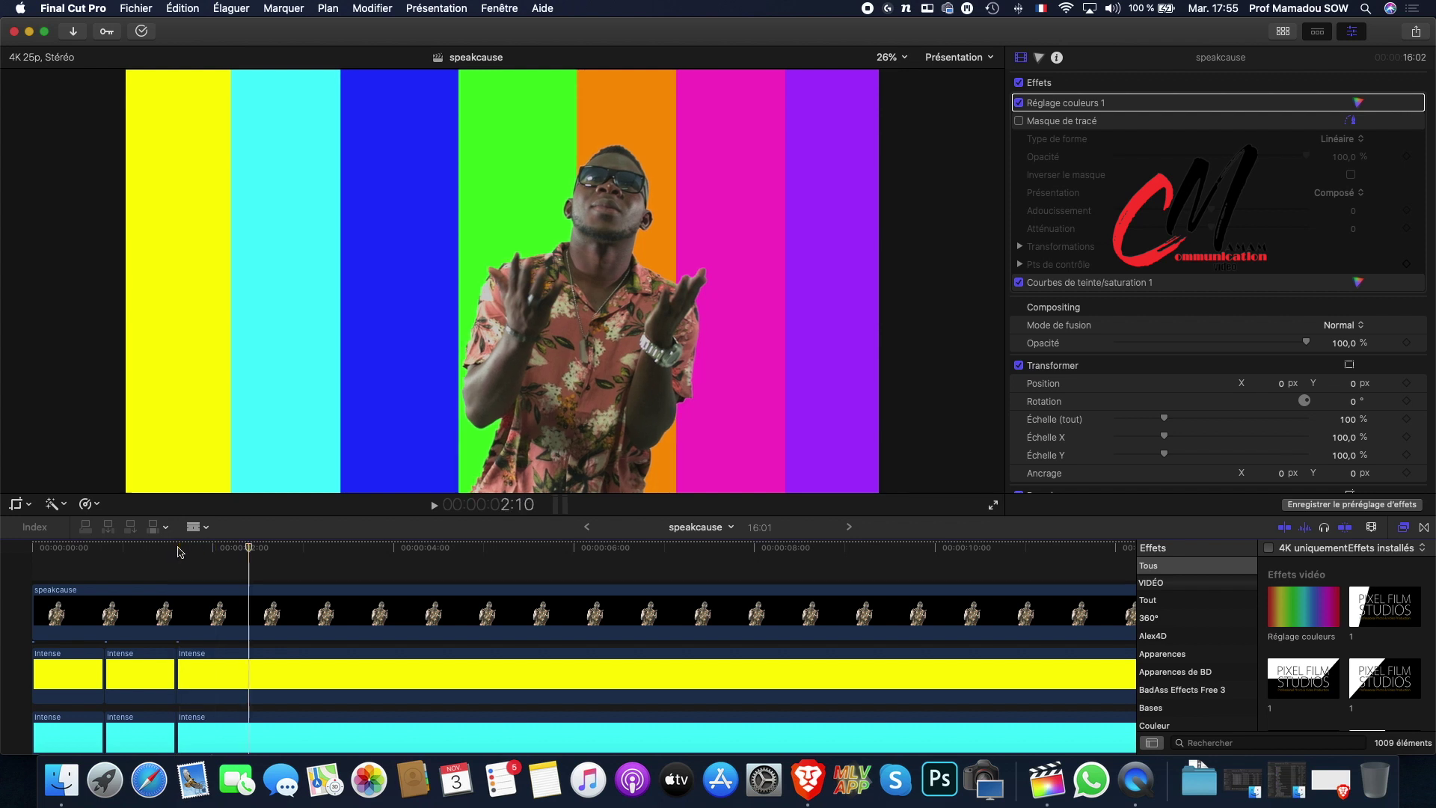
{"action": "left_click", "coordinate": [257, 679]}
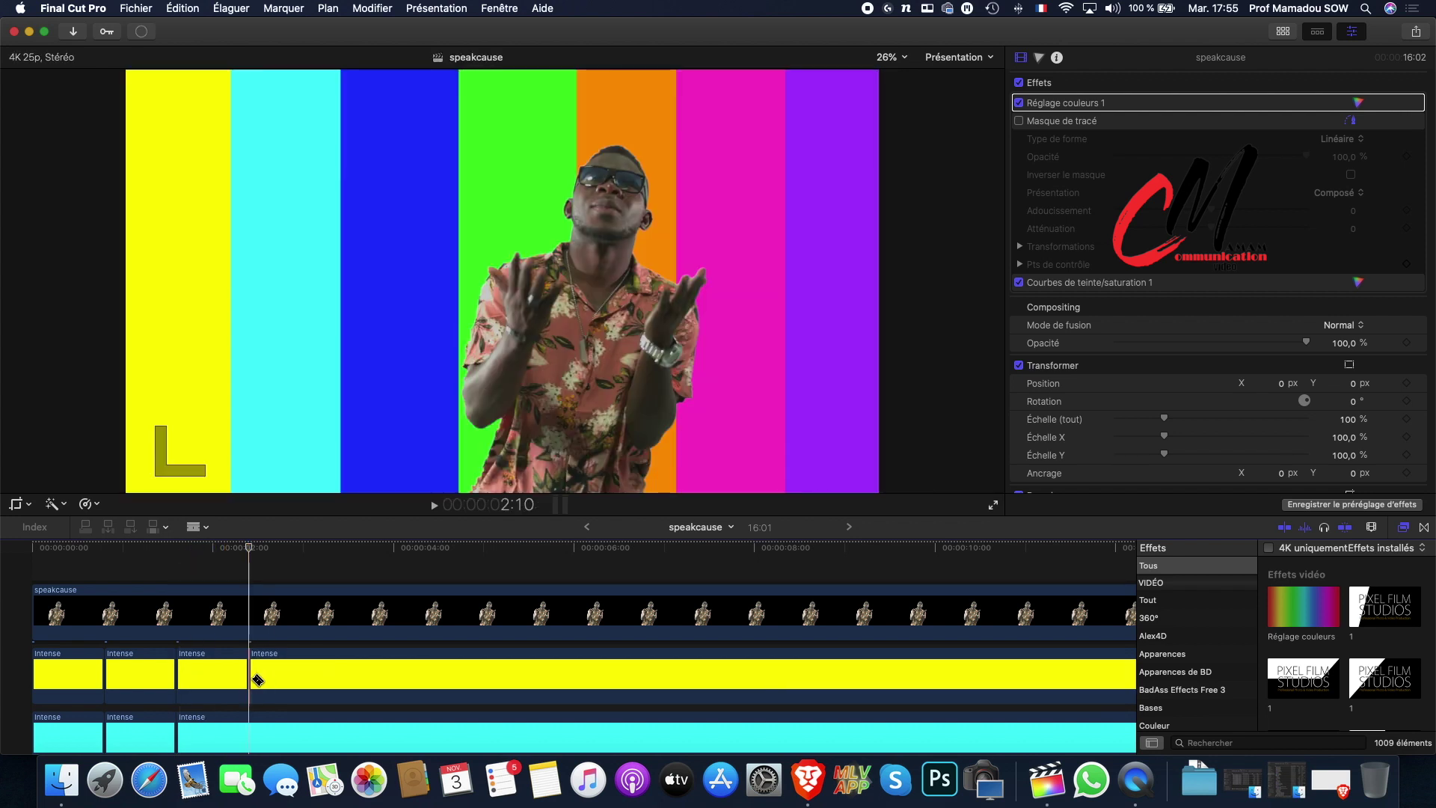
{"action": "left_click", "coordinate": [327, 676]}
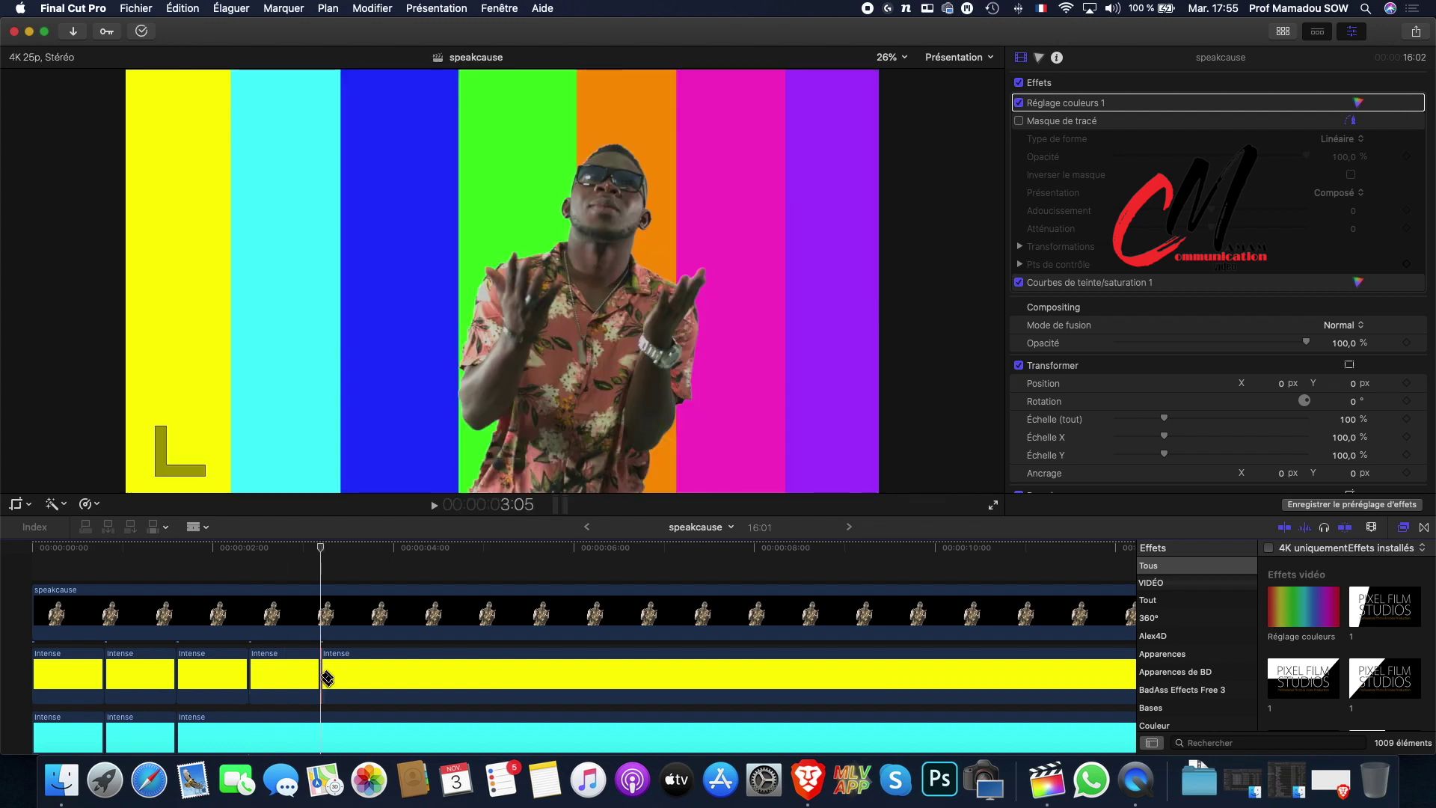
{"action": "left_click", "coordinate": [394, 677]}
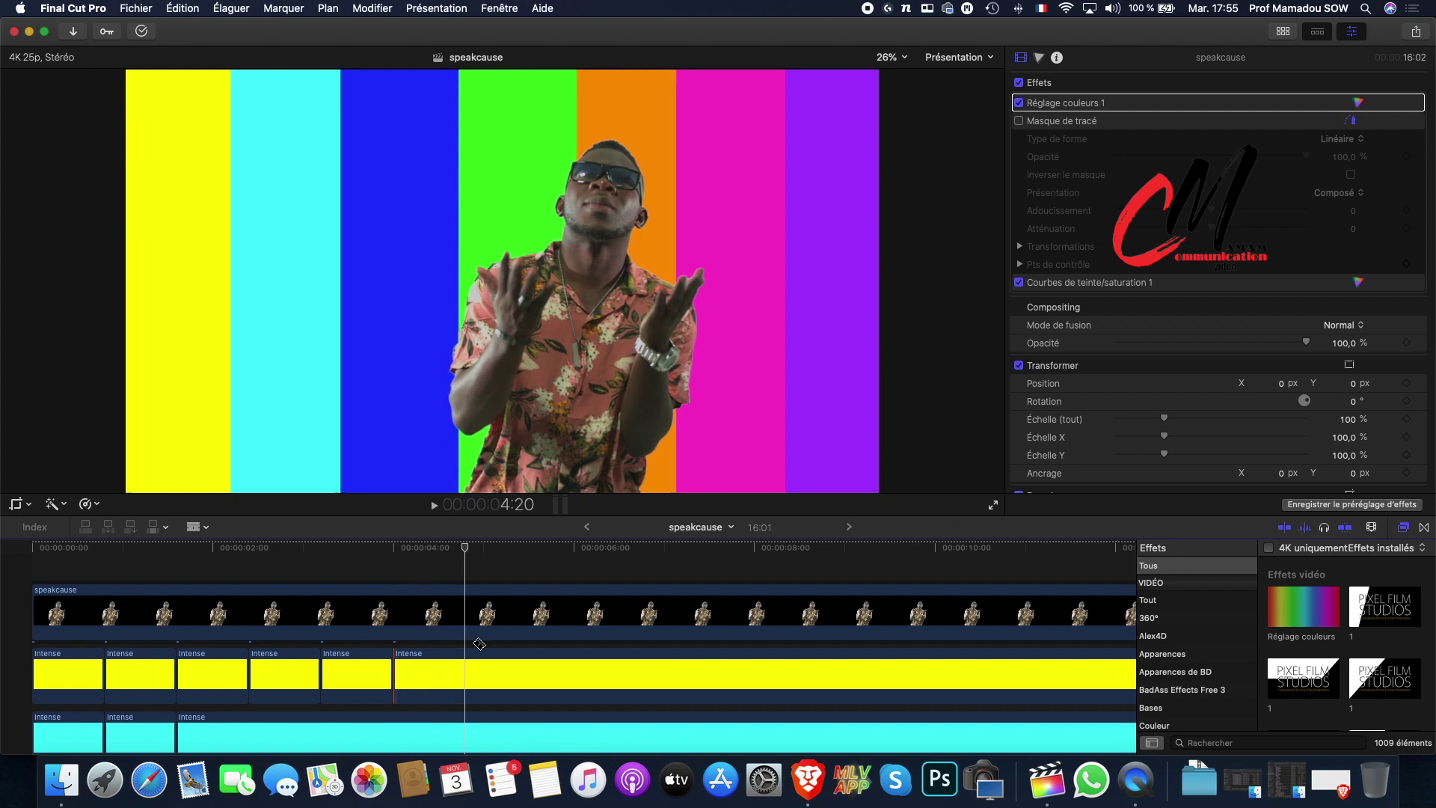
{"action": "left_click", "coordinate": [466, 675]}
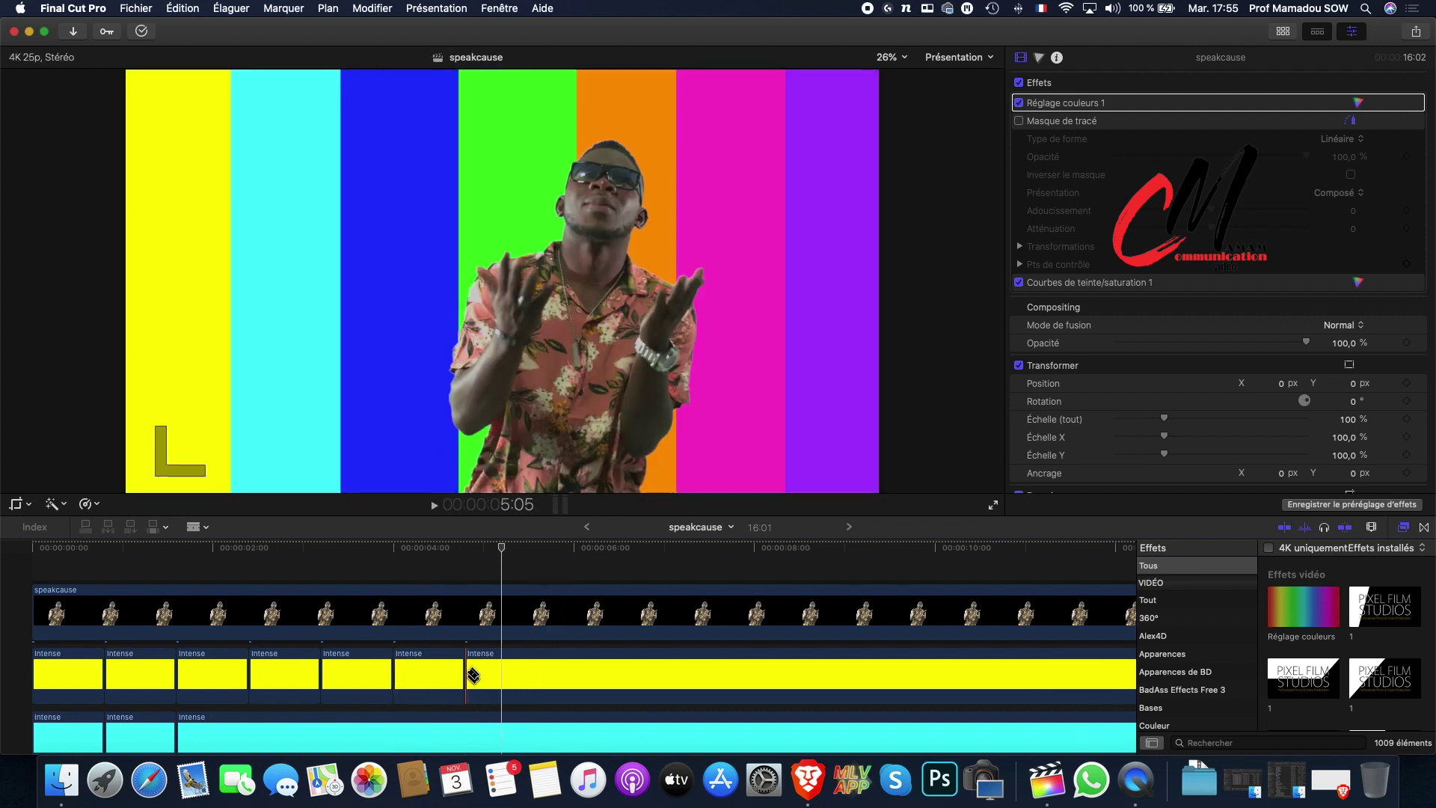
{"action": "left_click", "coordinate": [539, 674]}
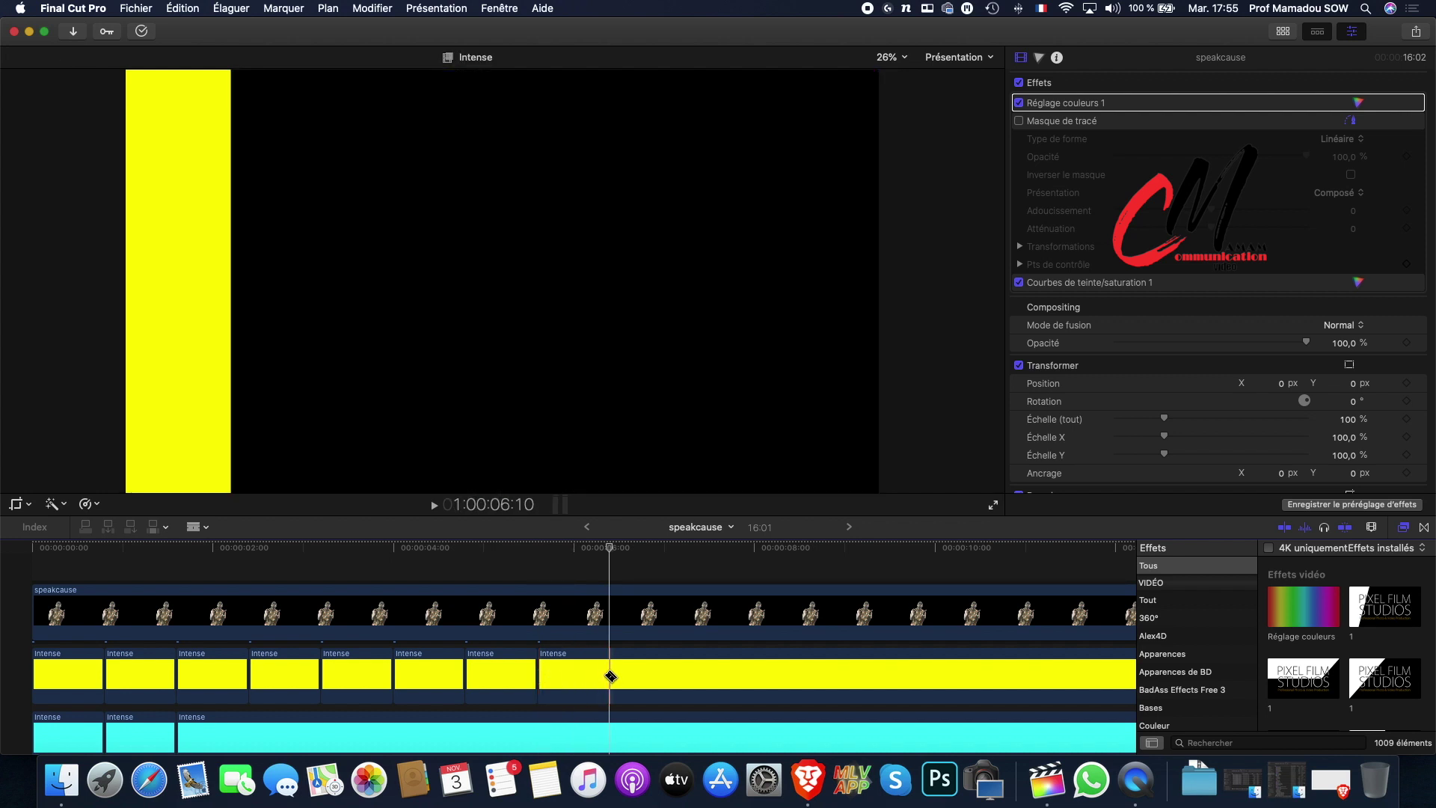
{"action": "left_click", "coordinate": [611, 676]}
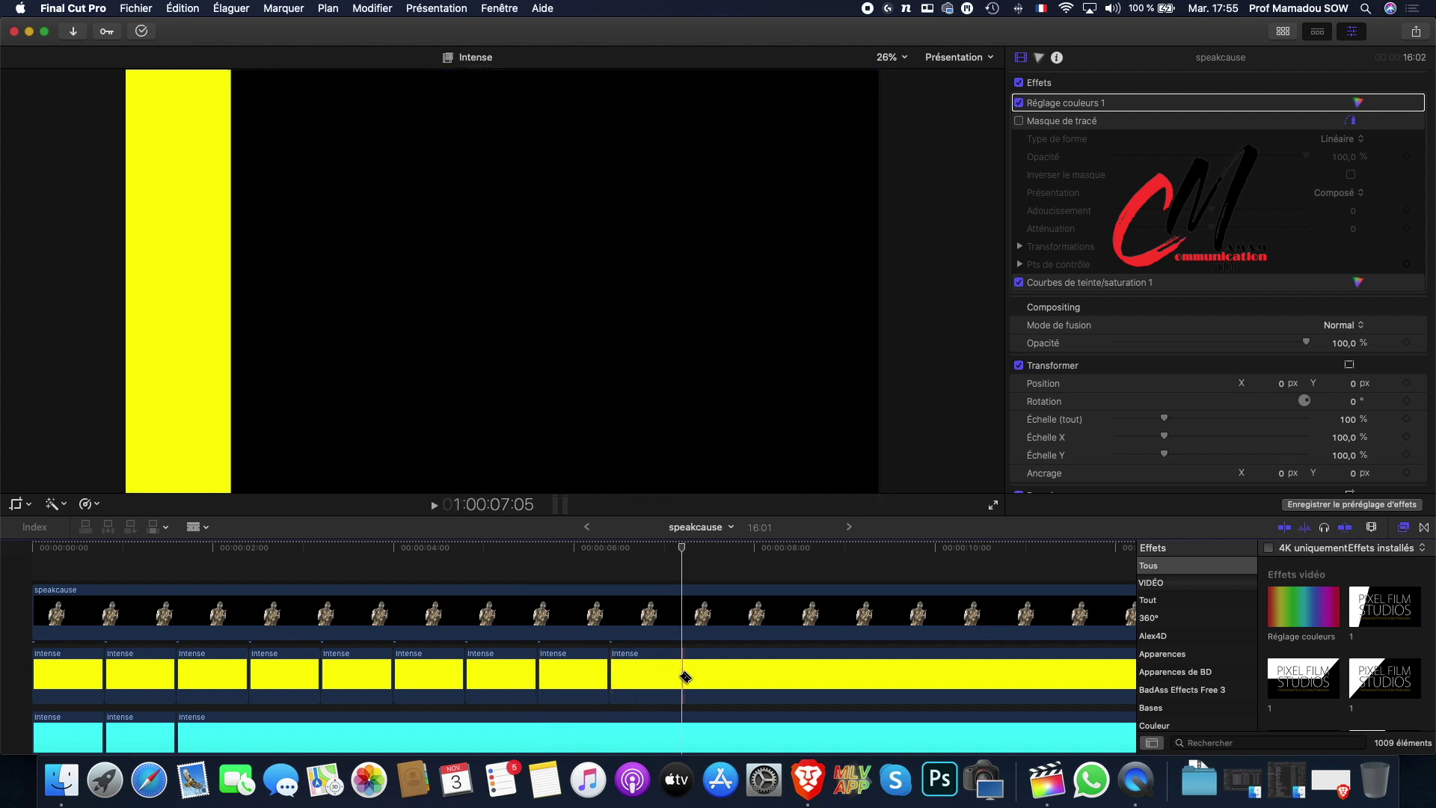
{"action": "left_click", "coordinate": [684, 676]}
Cut the long yellow Intense clip every 20 frames from 8:00 to 10:10 with the Blade tool.
{"action": "scroll", "coordinate": [686, 678], "scroll_direction": "right", "scroll_amount": 5}
{"action": "key", "text": "shift+Right"}
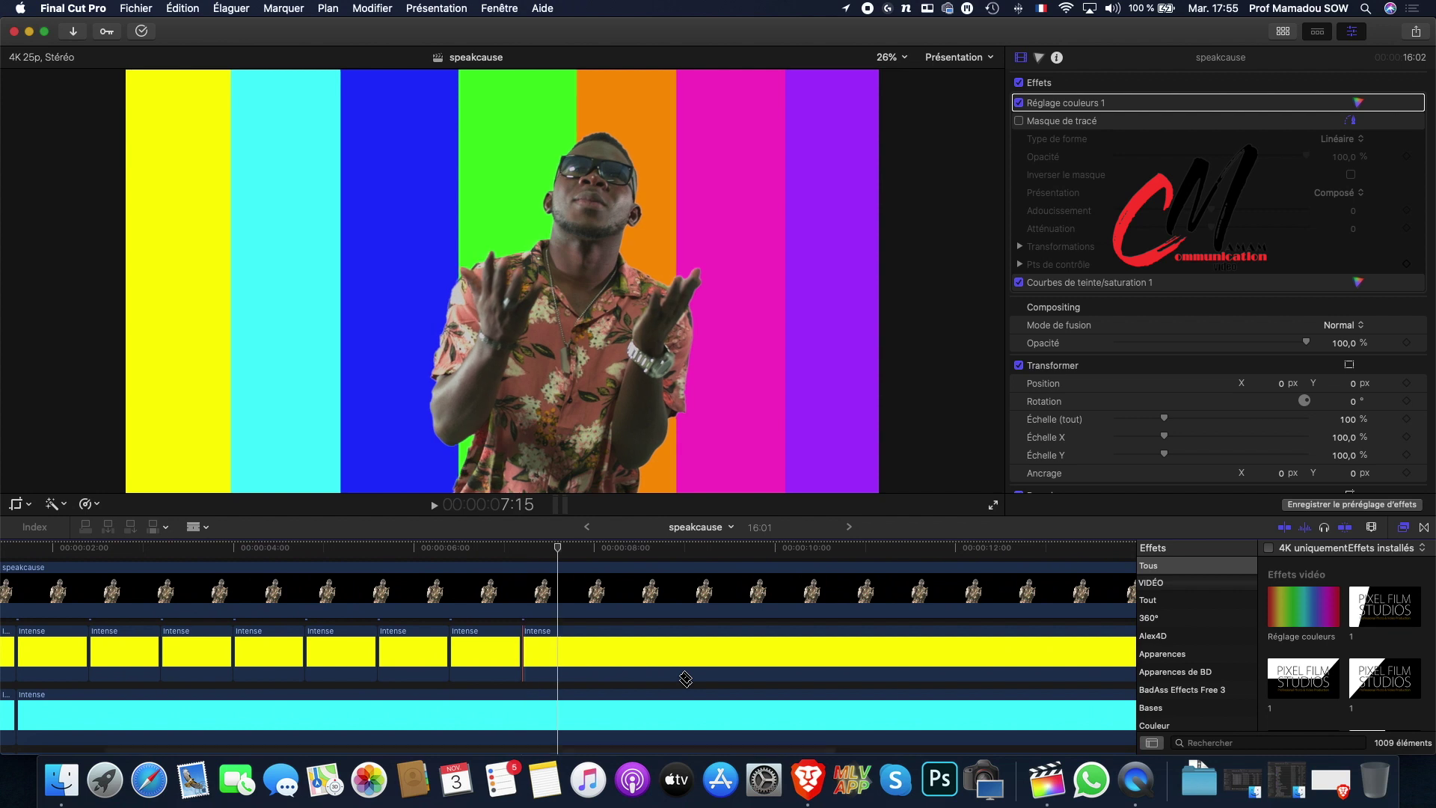
{"action": "left_click", "coordinate": [597, 666]}
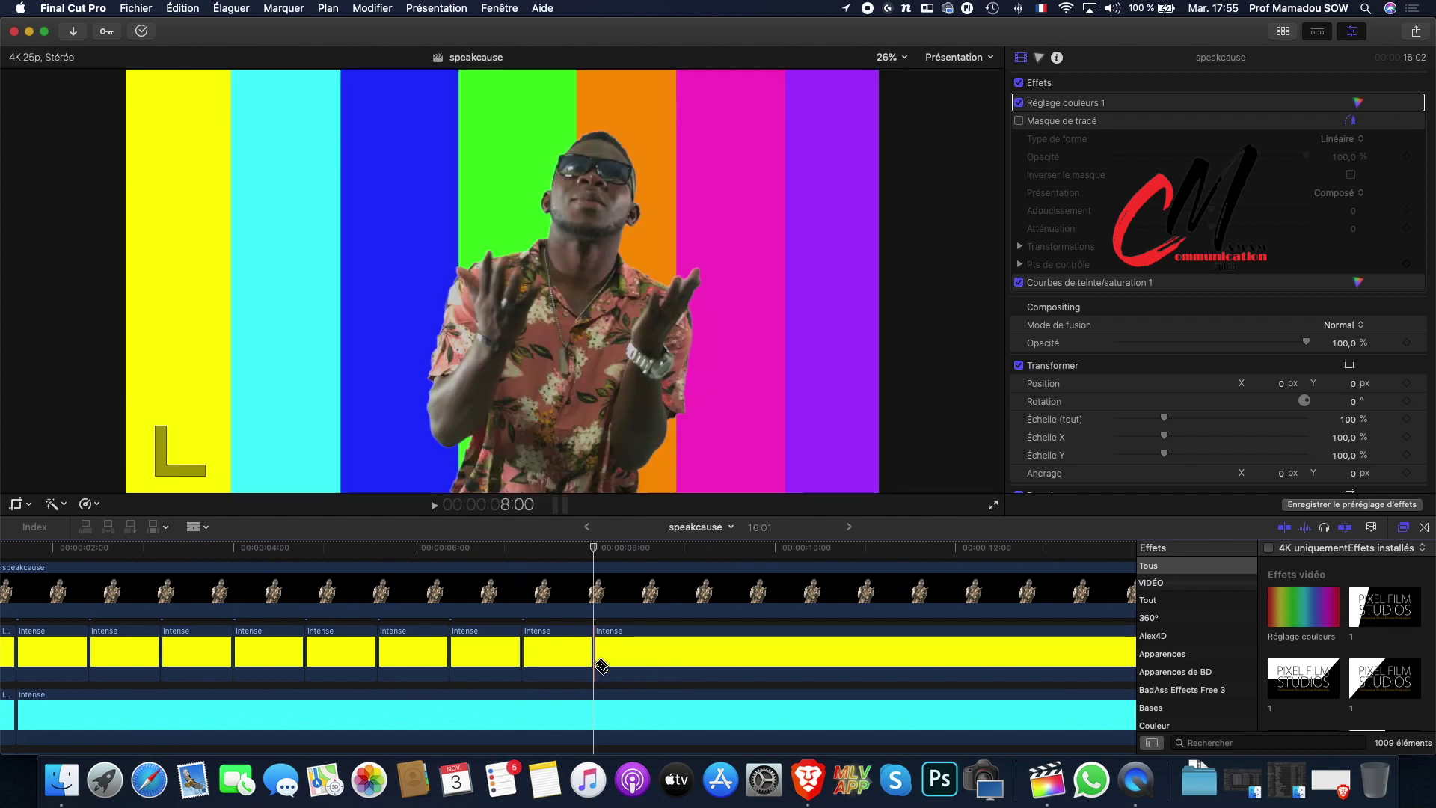
{"action": "left_click", "coordinate": [666, 665]}
{"action": "key", "text": "shift+Right"}
{"action": "key", "text": "shift+Right"}
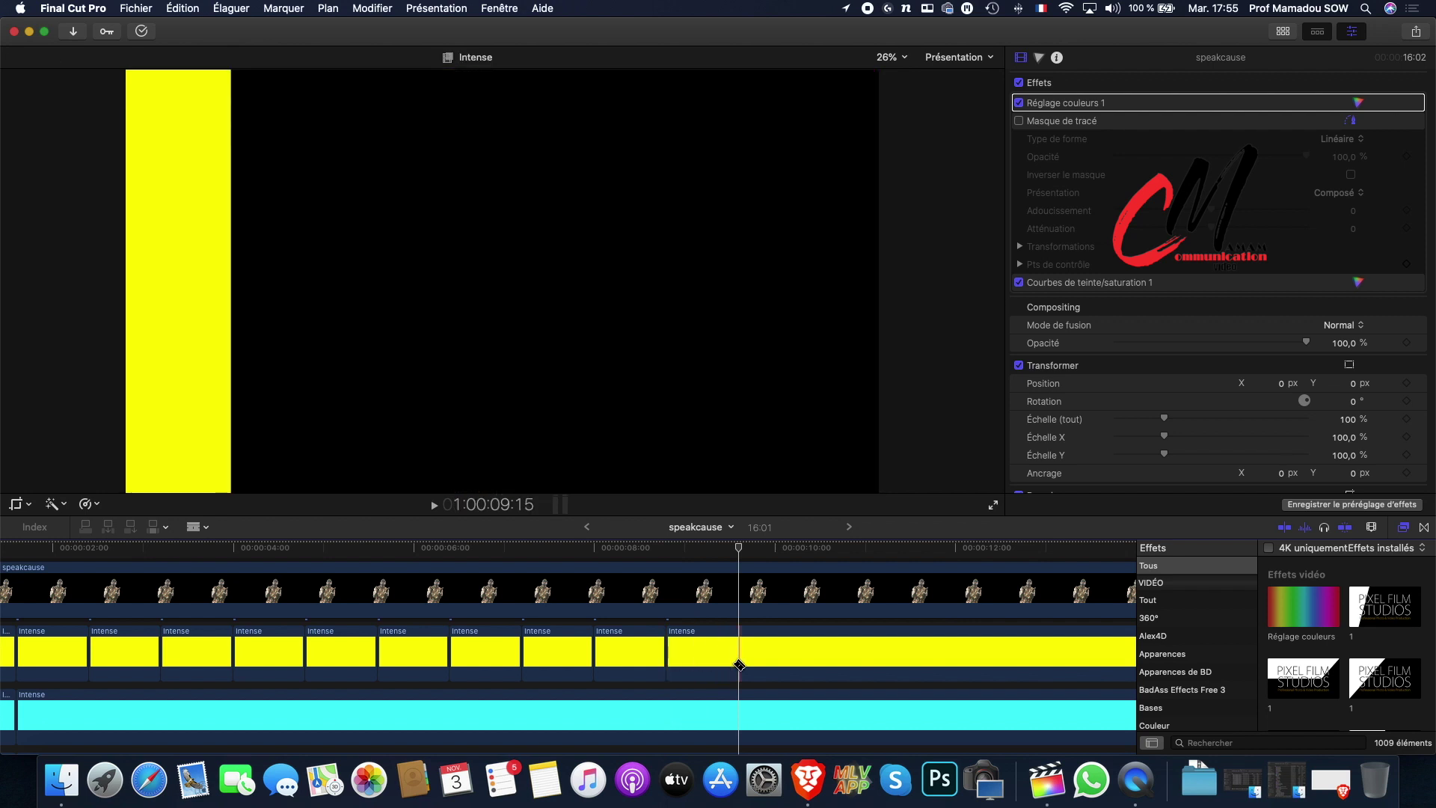
{"action": "left_click", "coordinate": [739, 665]}
{"action": "key", "text": "shift+Right"}
{"action": "key", "text": "shift+Right"}
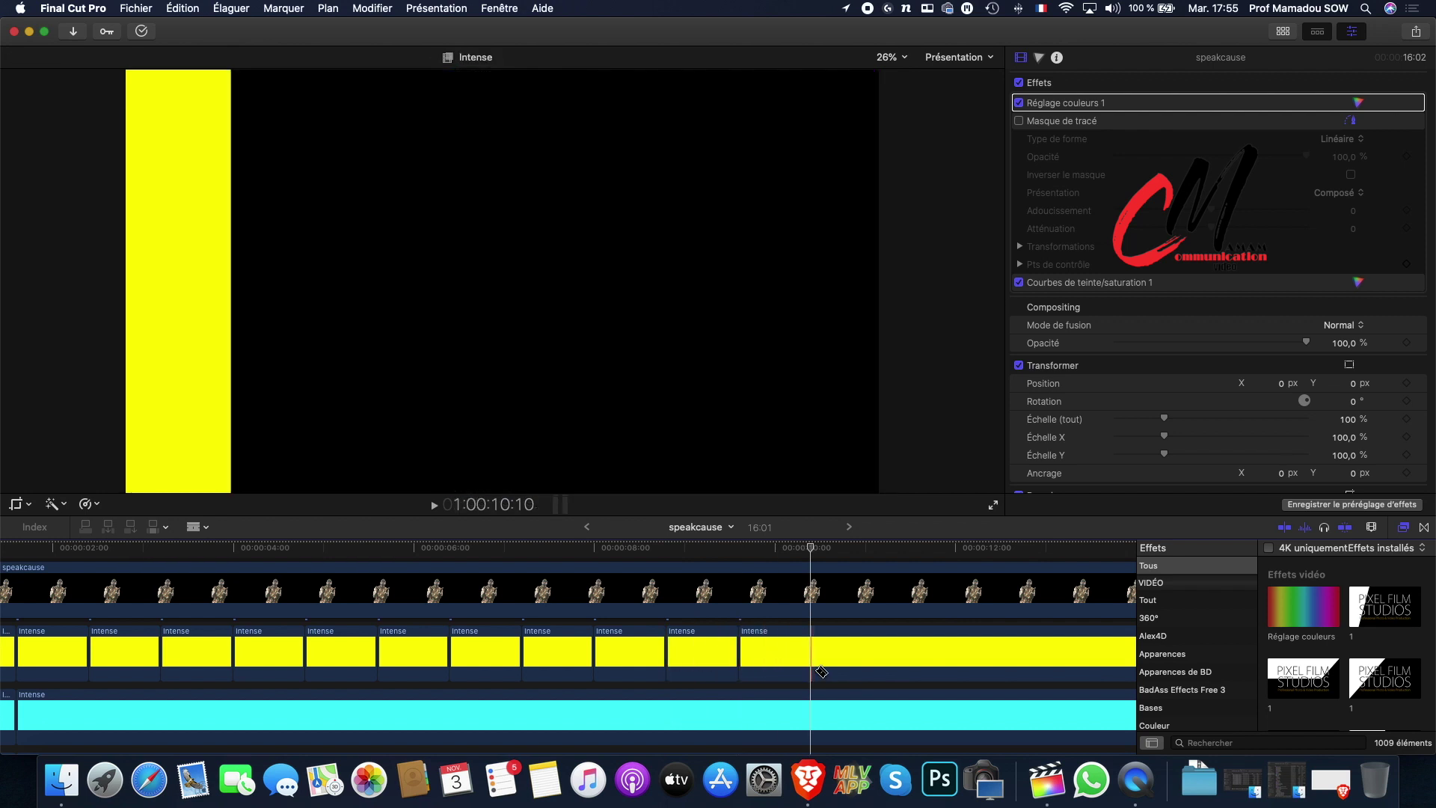
{"action": "left_click", "coordinate": [821, 671]}
Continue blading the remaining yellow Intense clip at 20-frame intervals, up to a last cut at 15:05.
{"action": "key", "text": "space"}
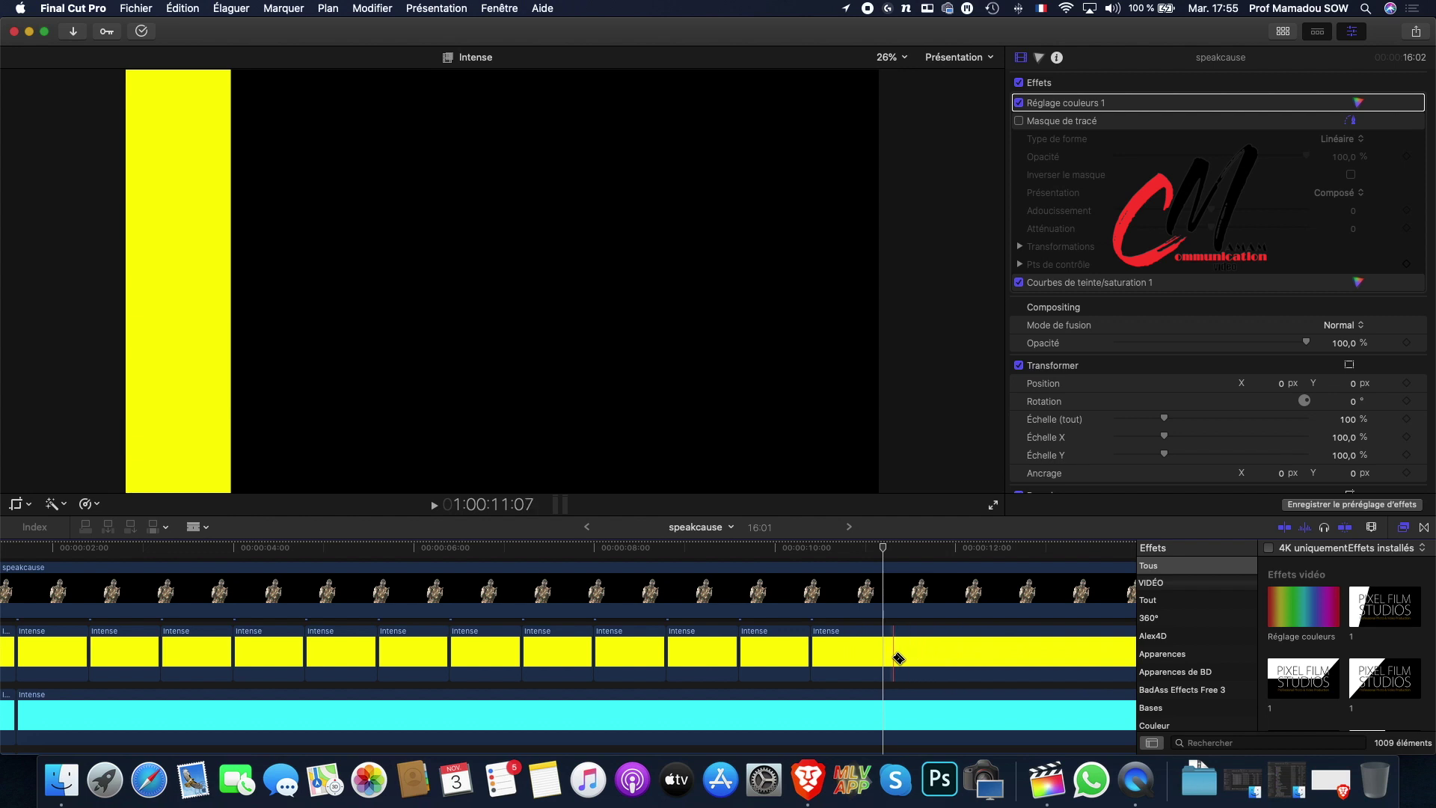
{"action": "left_click", "coordinate": [882, 658]}
{"action": "key", "text": "space"}
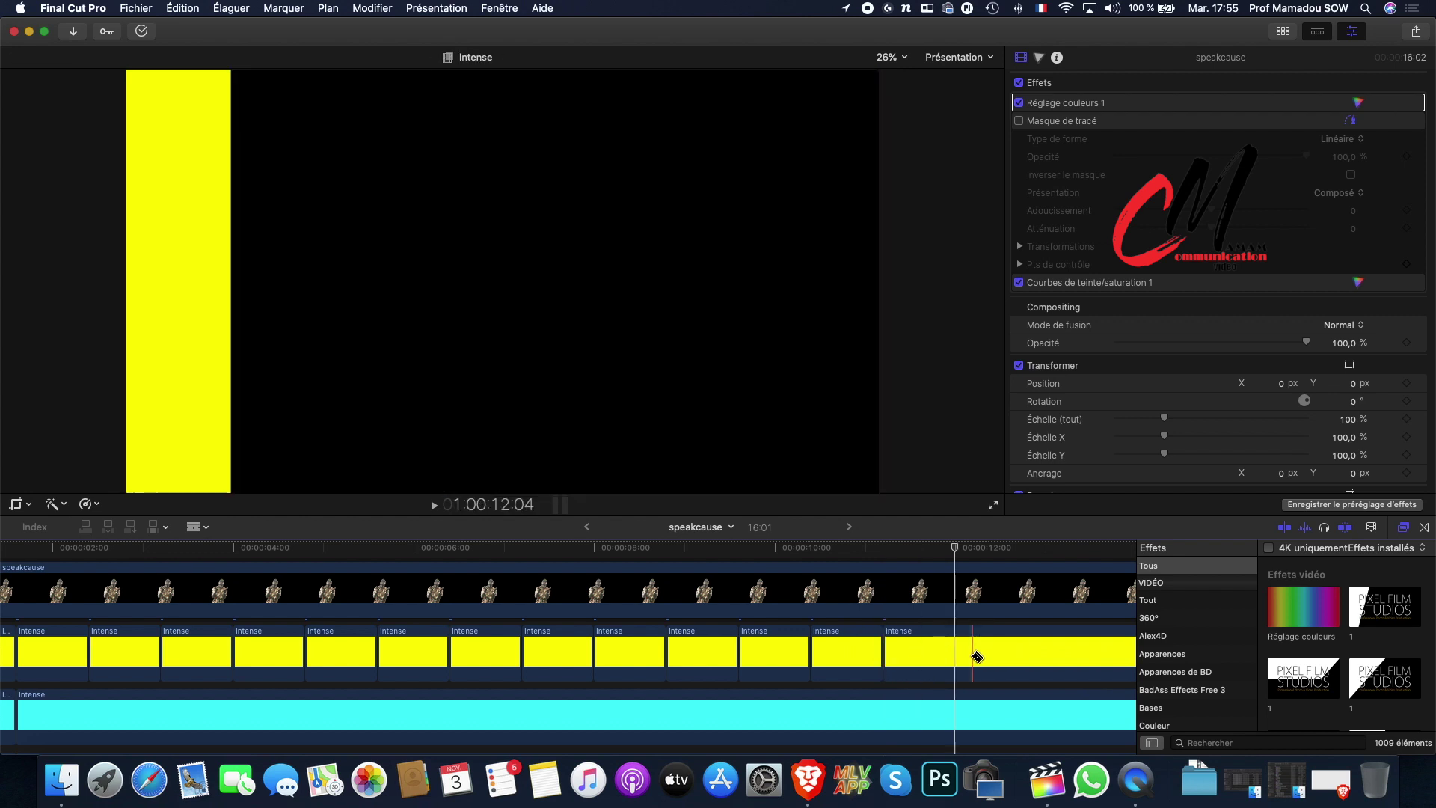
{"action": "key", "text": "space"}
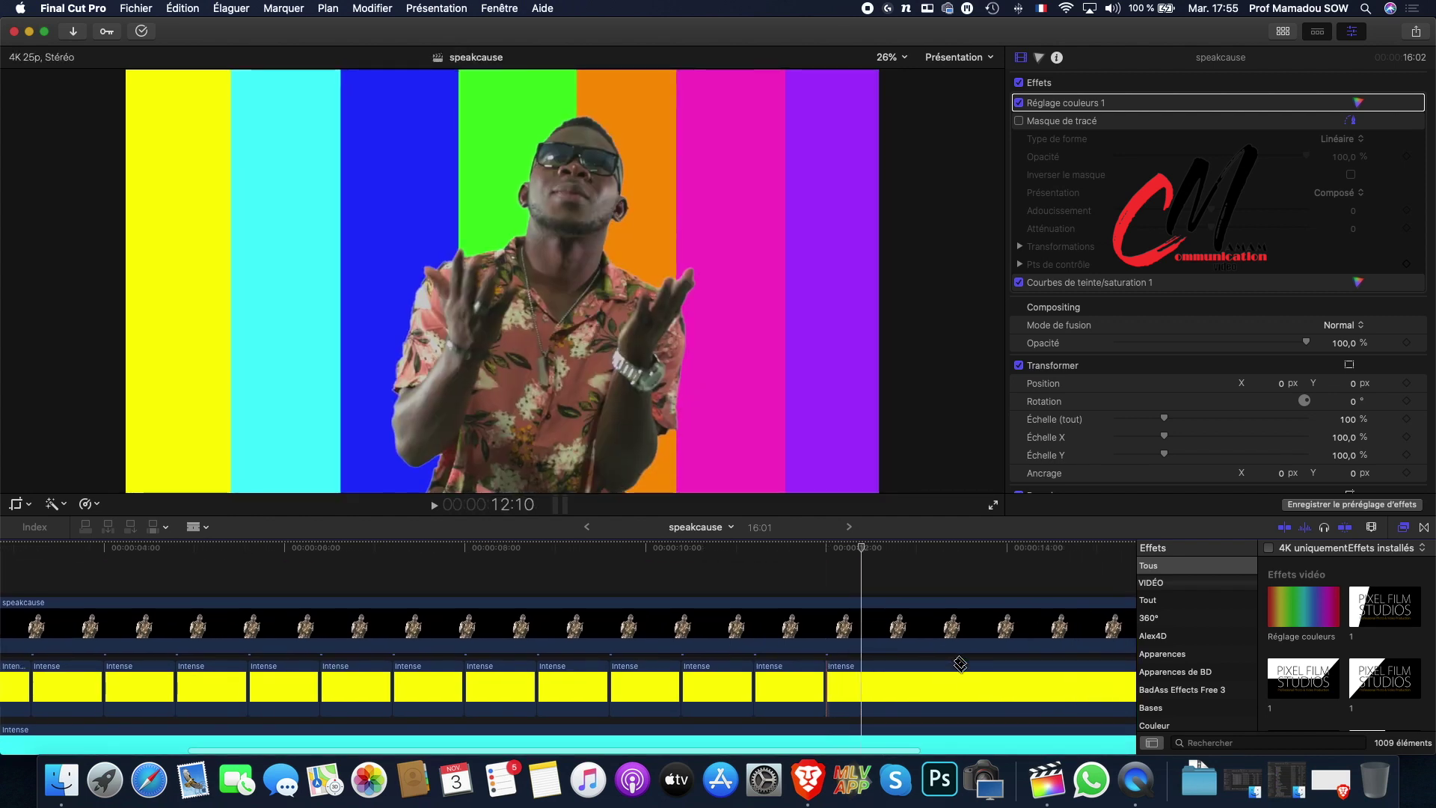
{"action": "left_click", "coordinate": [901, 696]}
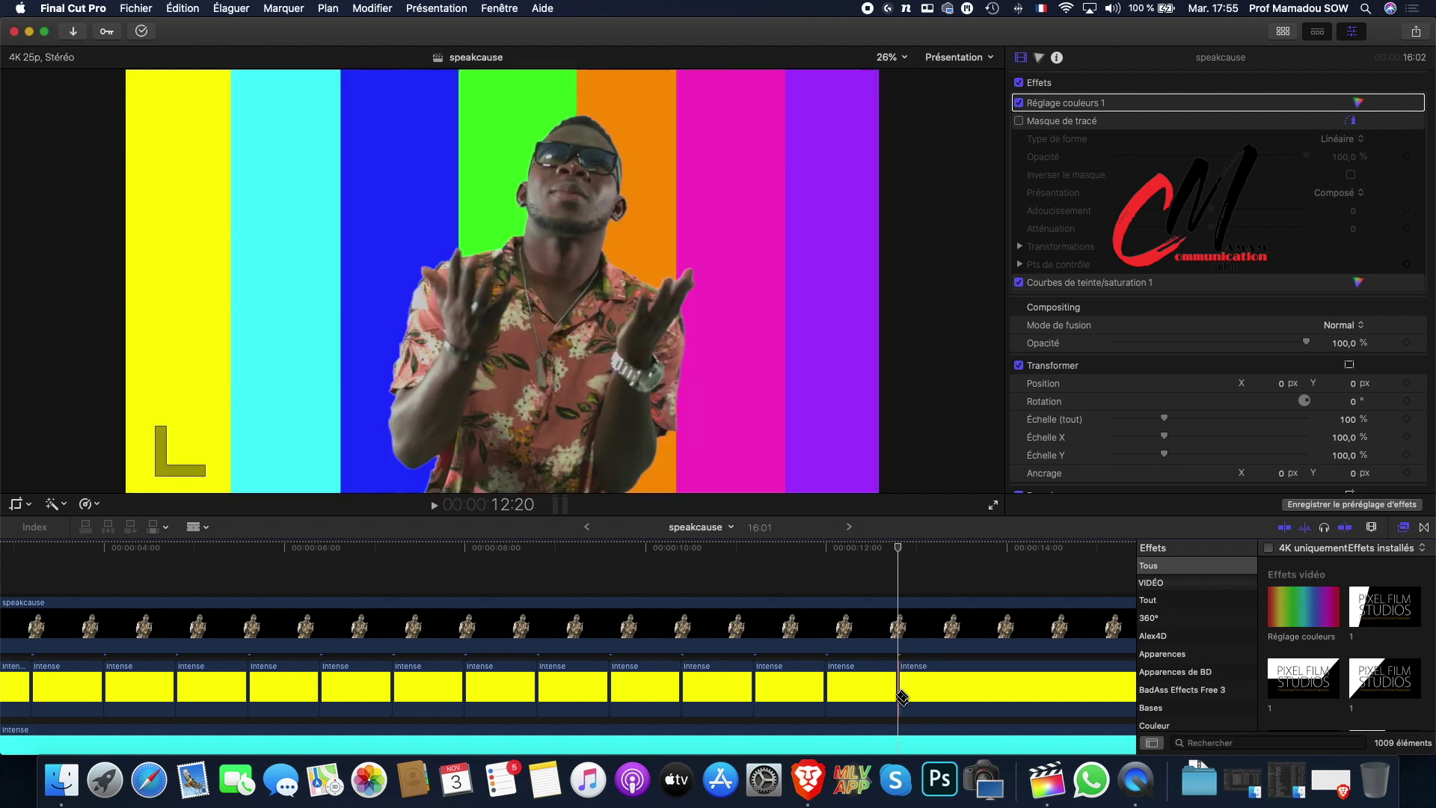
{"action": "left_click", "coordinate": [973, 700]}
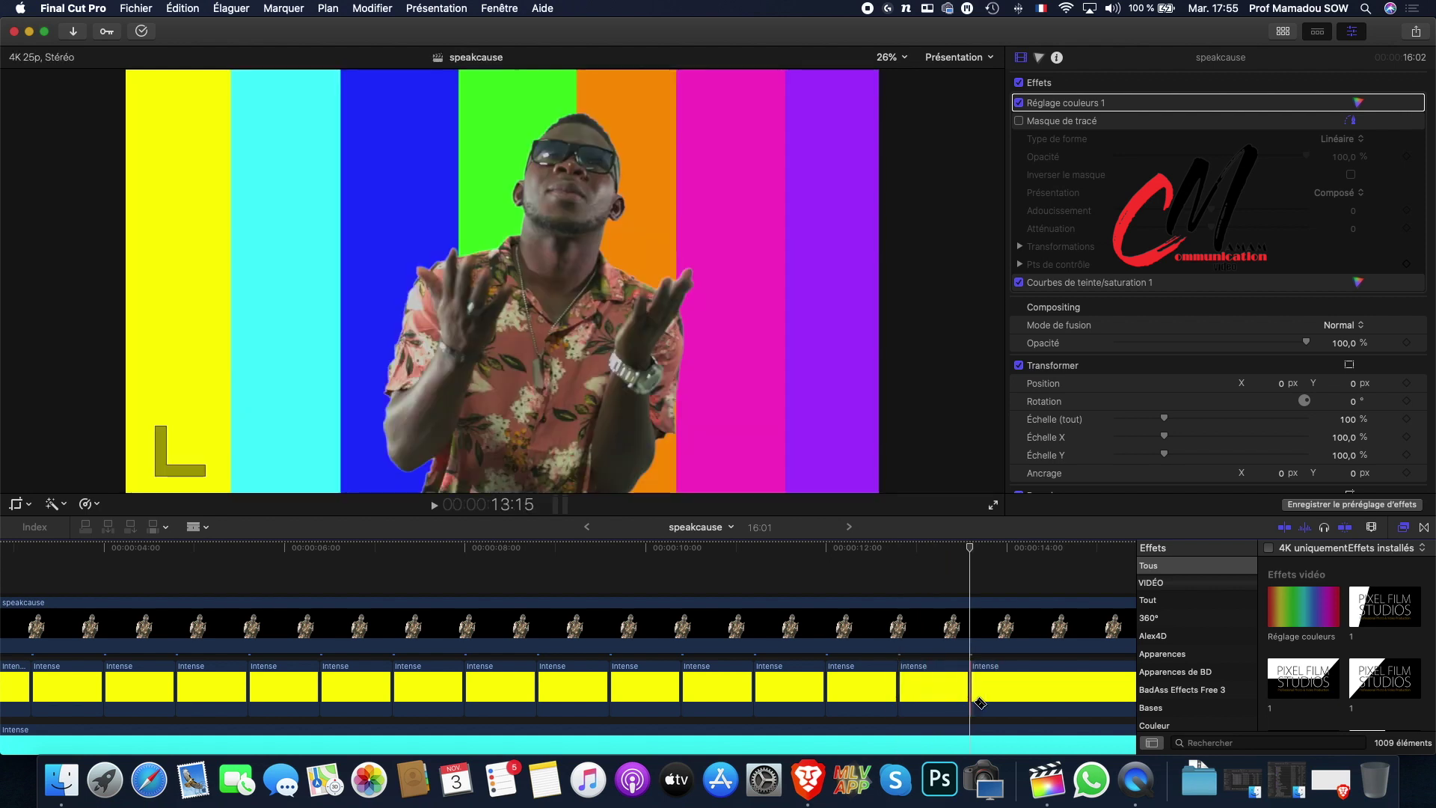
{"action": "left_click", "coordinate": [1048, 697]}
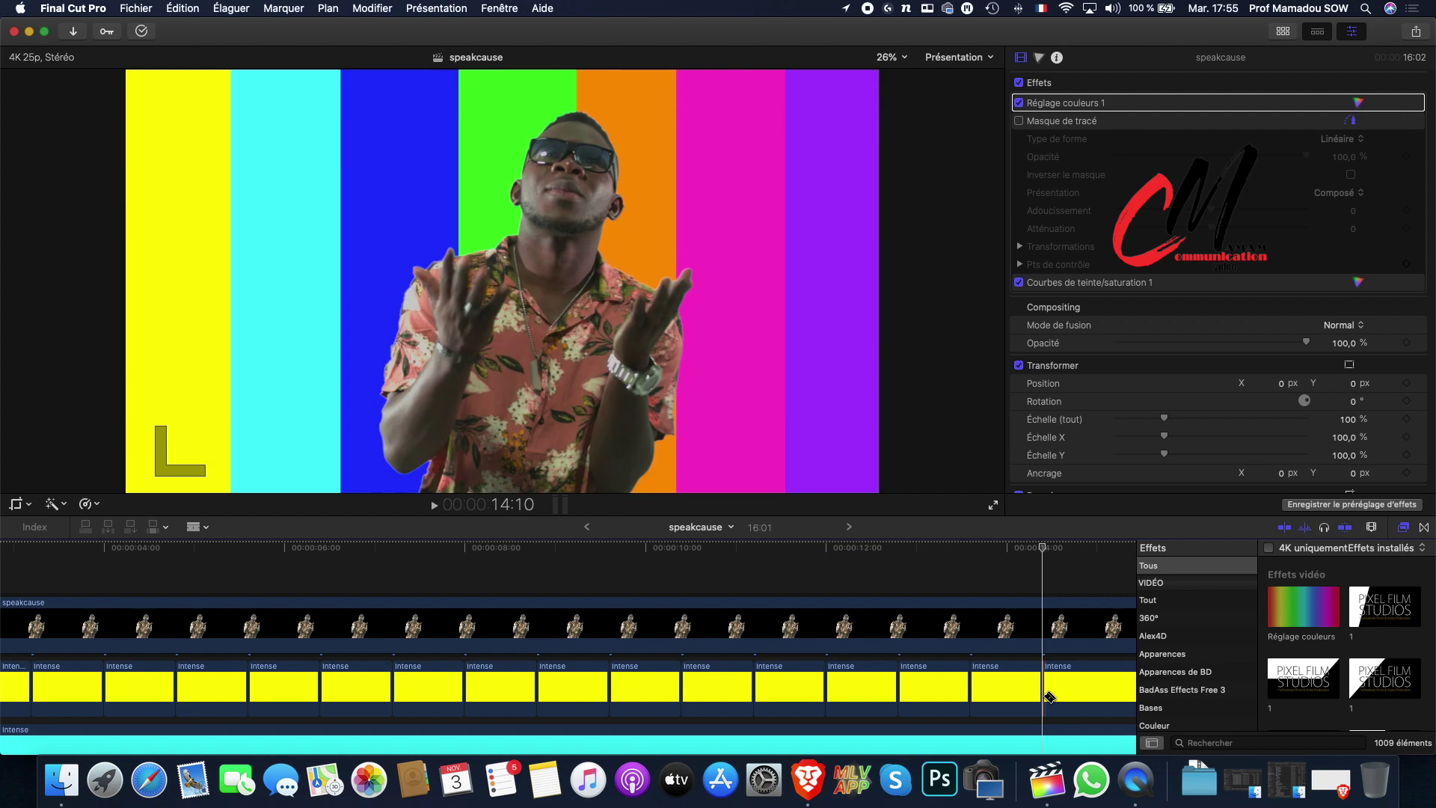
{"action": "scroll", "coordinate": [1049, 697], "scroll_direction": "right", "scroll_amount": 5}
{"action": "key", "text": "shift+Right"}
{"action": "key", "text": "shift+Right"}
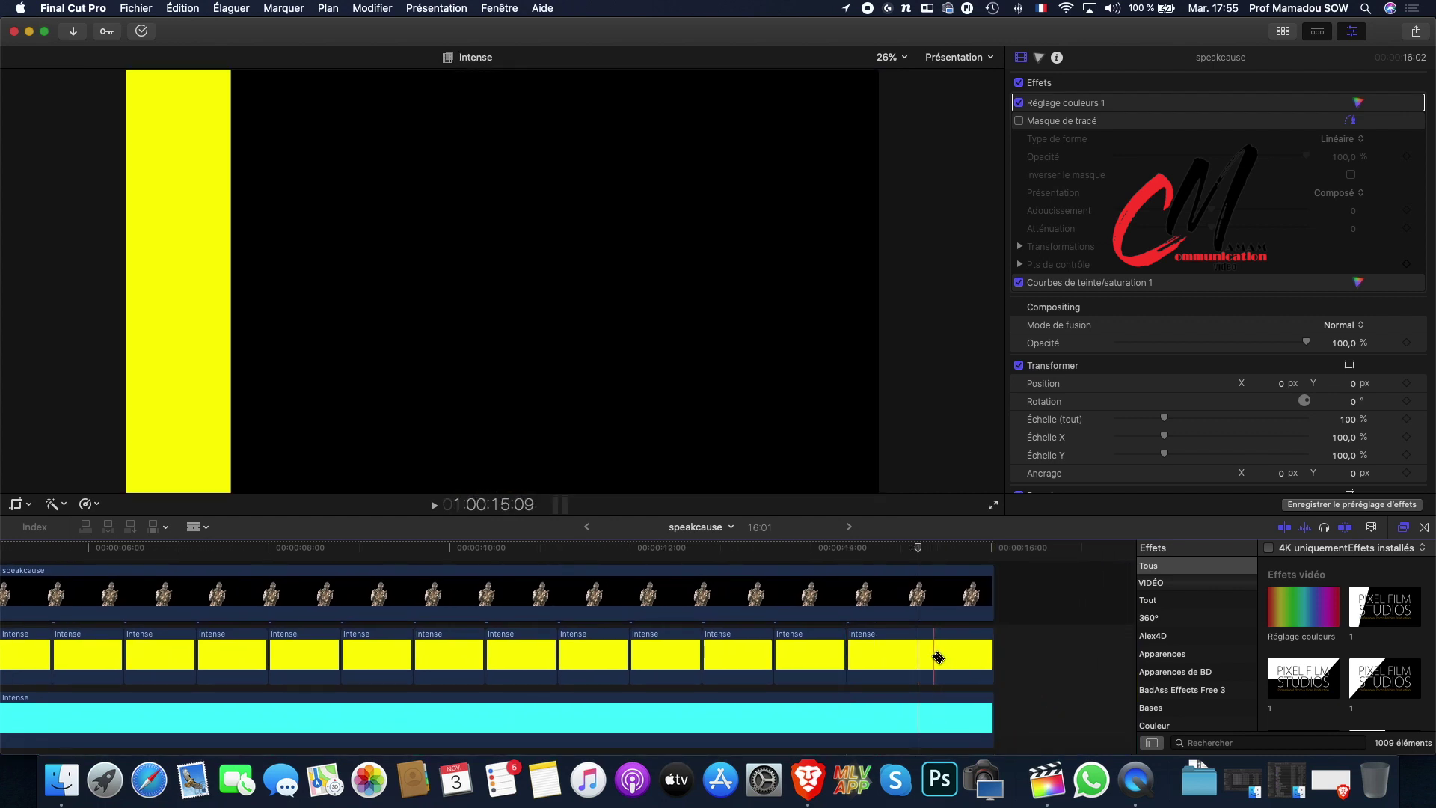
{"action": "left_click", "coordinate": [926, 660]}
Cut the lowest, red Intense clip at 1:15 in line with the other stripes and select the long lower stripe clips.
{"action": "scroll", "coordinate": [925, 661], "scroll_direction": "left", "scroll_amount": 2}
{"action": "key", "text": "super+minus"}
{"action": "key", "text": "super+minus"}
{"action": "key", "text": "super+minus"}
{"action": "key", "text": "super+minus"}
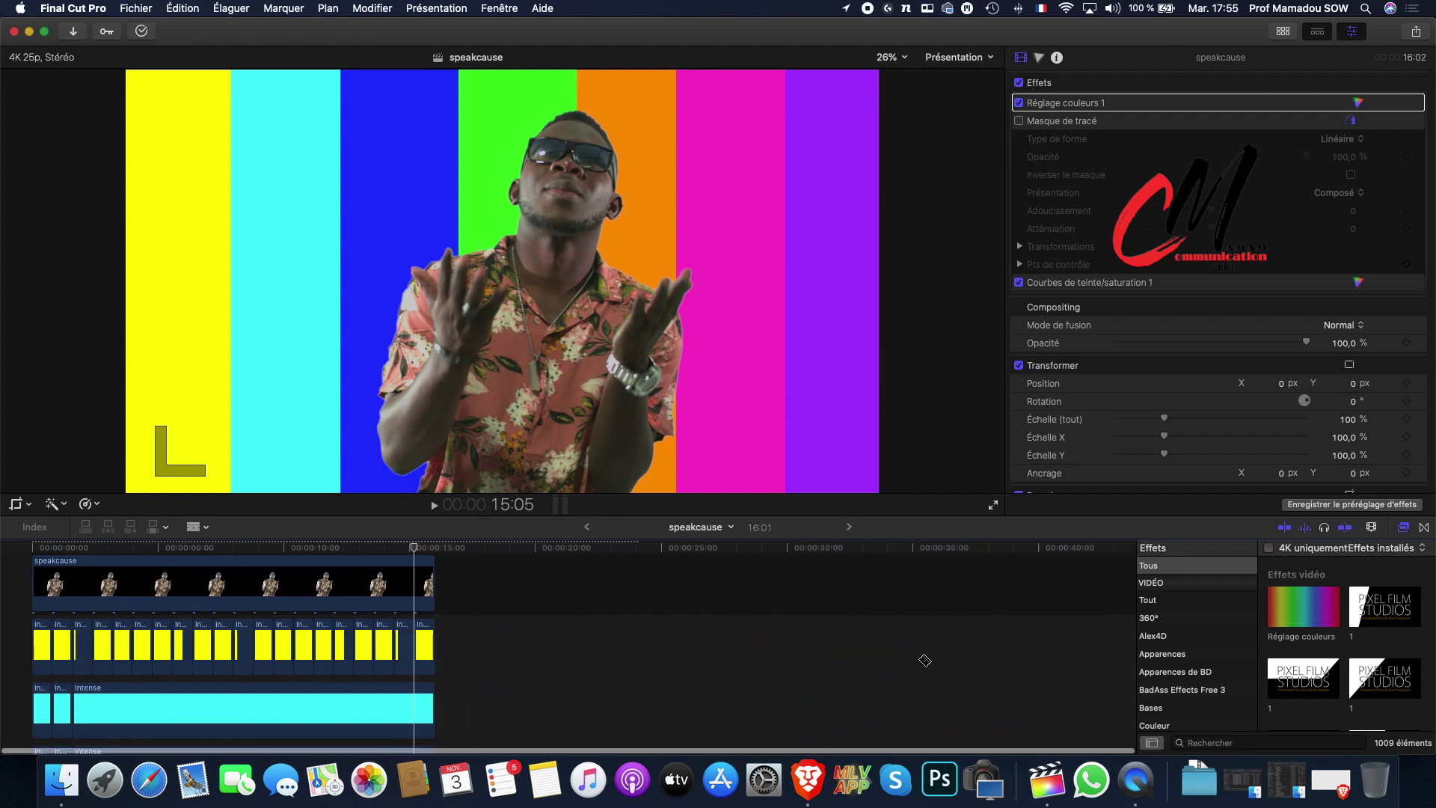
{"action": "scroll", "coordinate": [336, 572], "scroll_direction": "down", "scroll_amount": 3}
{"action": "key", "text": "space"}
{"action": "left_click", "coordinate": [477, 602]}
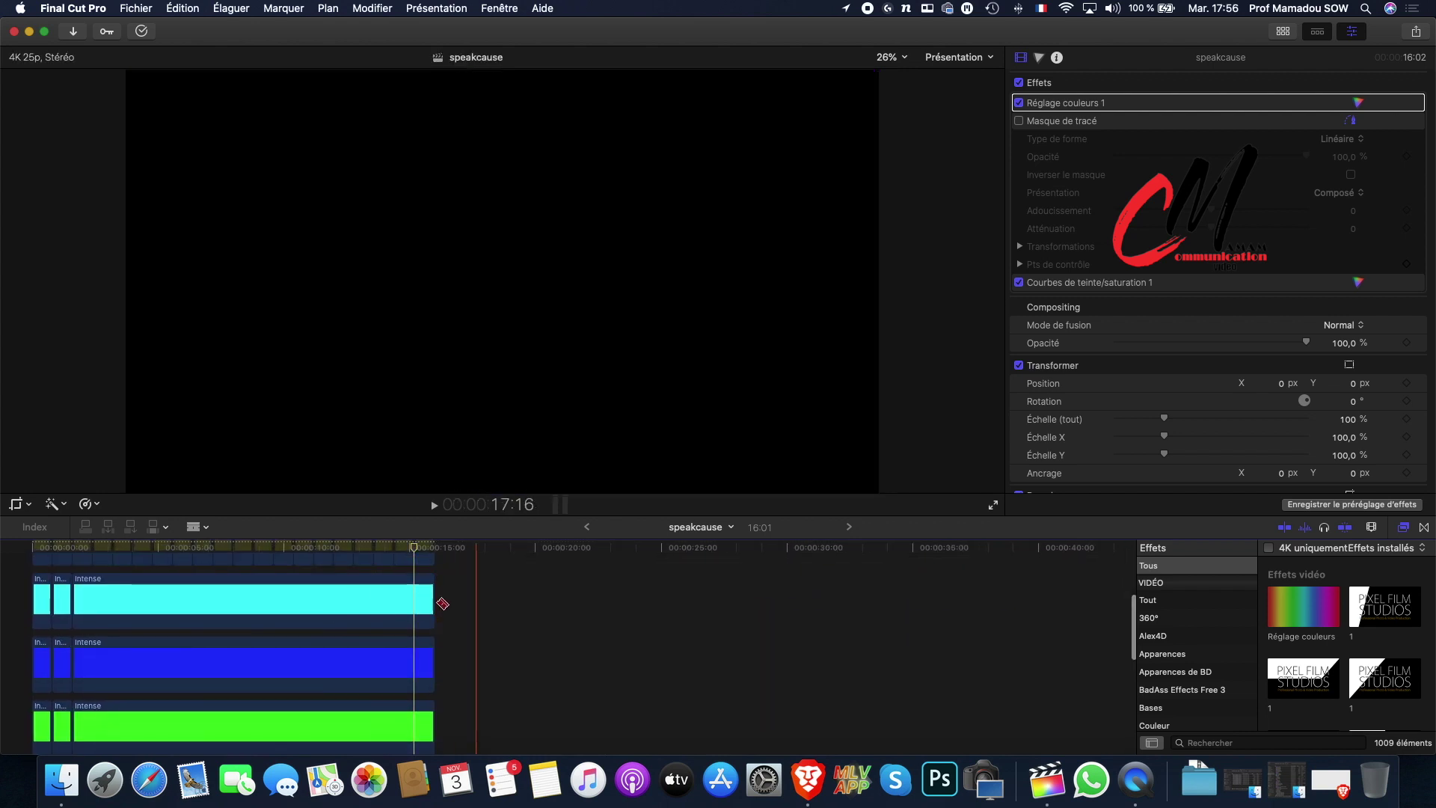
{"action": "key", "text": "a"}
{"action": "scroll", "coordinate": [494, 605], "scroll_direction": "up", "scroll_amount": 3}
{"action": "left_click_drag", "start_coordinate": [479, 606], "coordinate": [165, 710]}
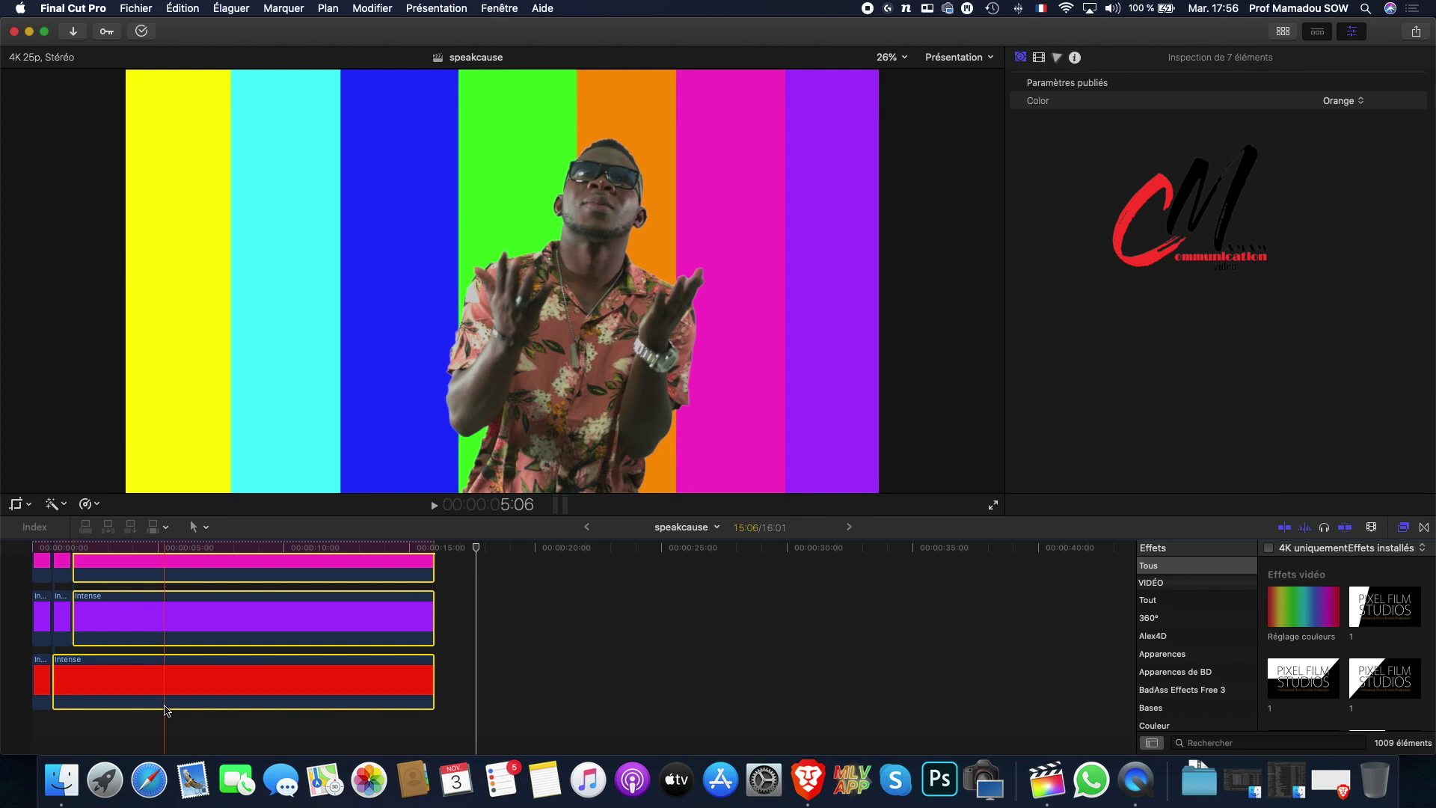
{"action": "key", "text": "b"}
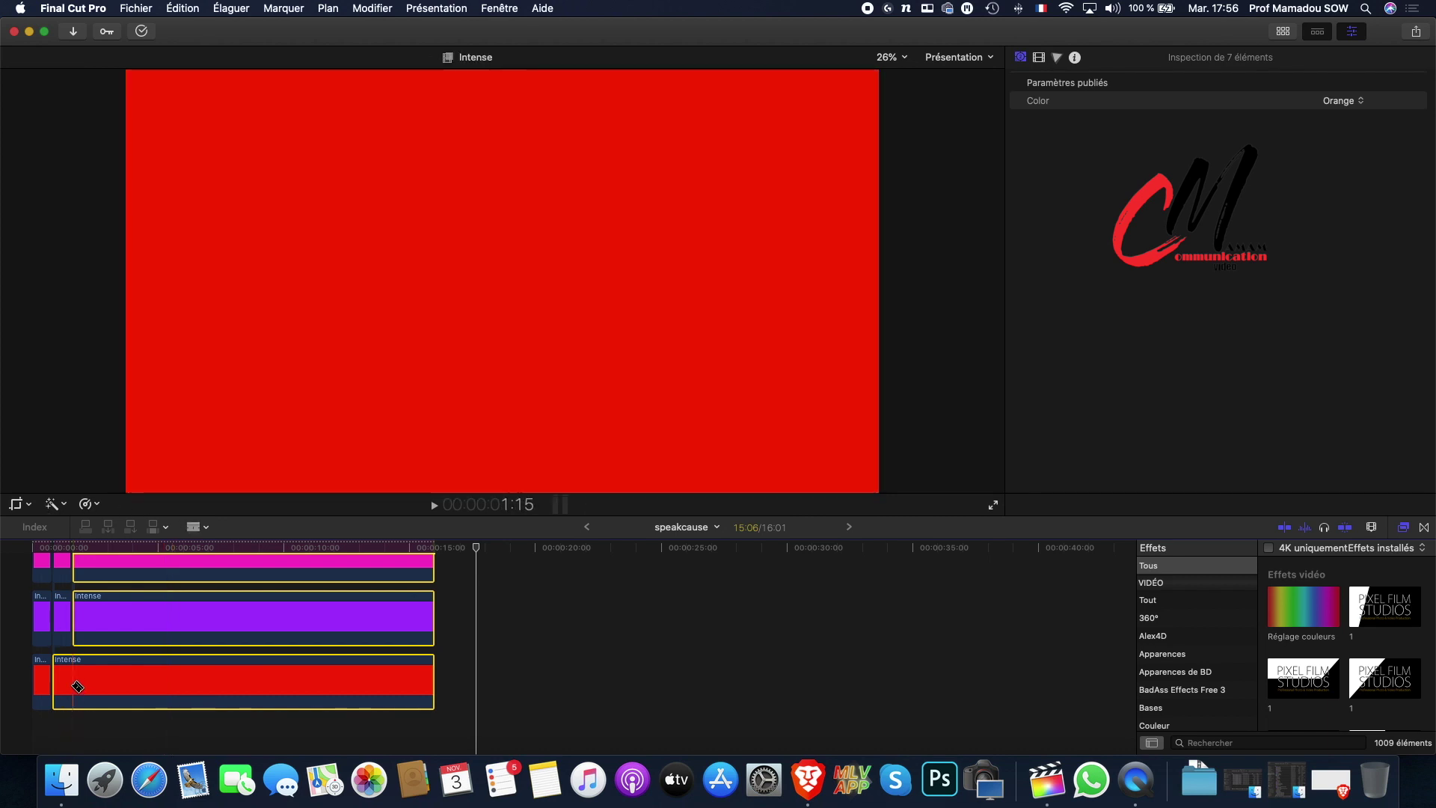
{"action": "left_click", "coordinate": [77, 686]}
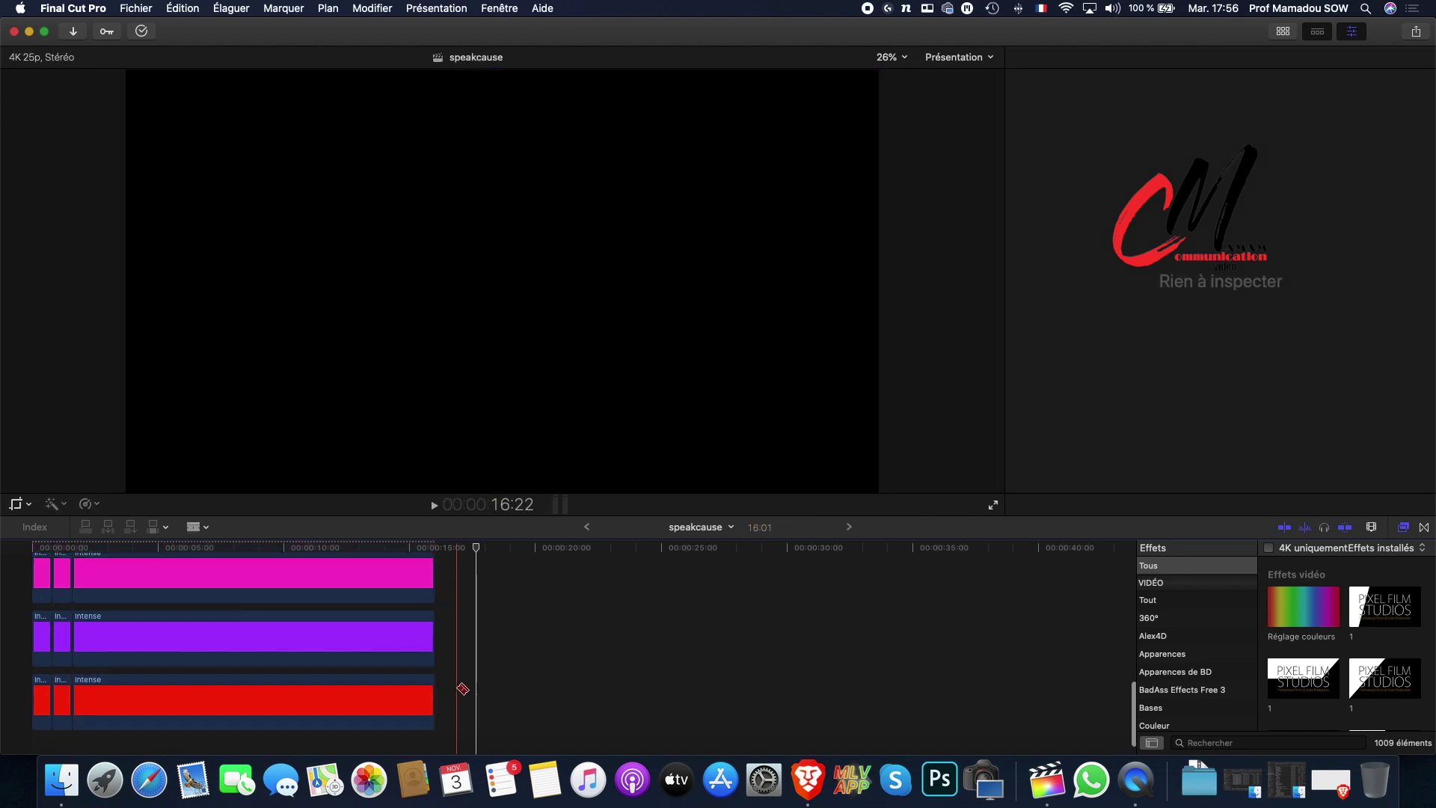
{"action": "scroll", "coordinate": [463, 688], "scroll_direction": "up", "scroll_amount": 1}
{"action": "left_click_drag", "start_coordinate": [475, 721], "coordinate": [232, 612]}
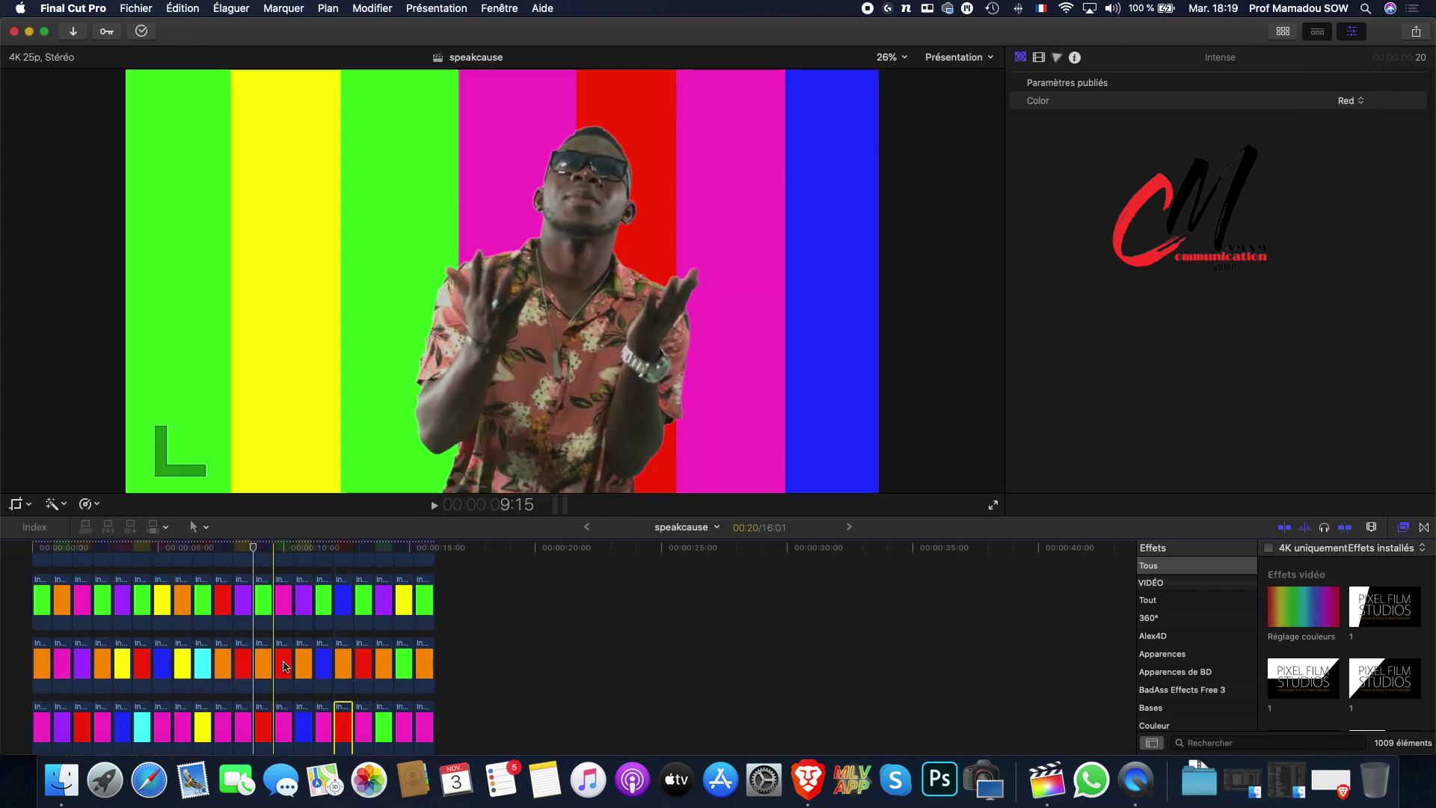
Recolour individual Intense stripe segments, including Red for the last segment of the second stripe row.
{"action": "left_click", "coordinate": [1342, 101]}
{"action": "left_click", "coordinate": [1342, 101]}
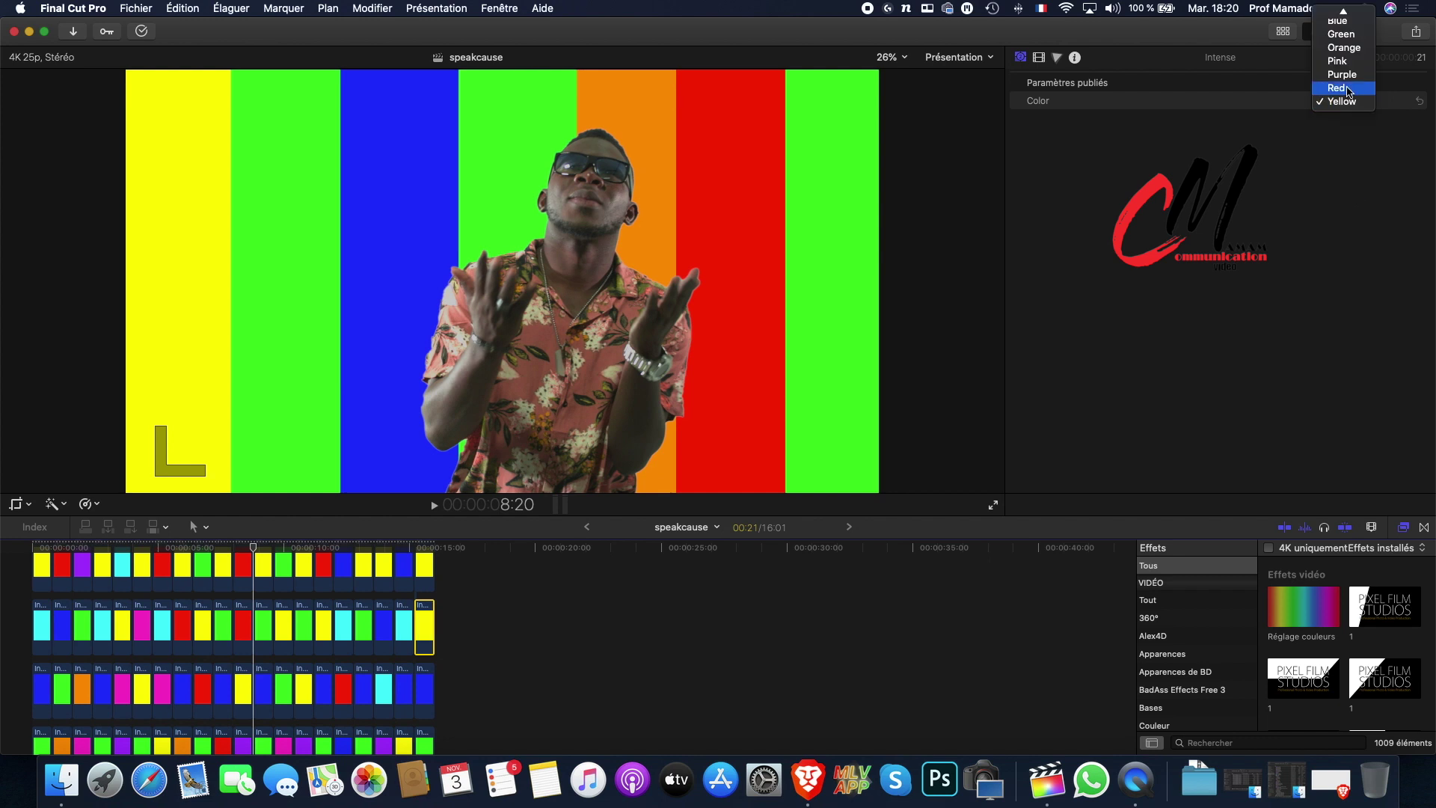
{"action": "left_click", "coordinate": [1335, 90]}
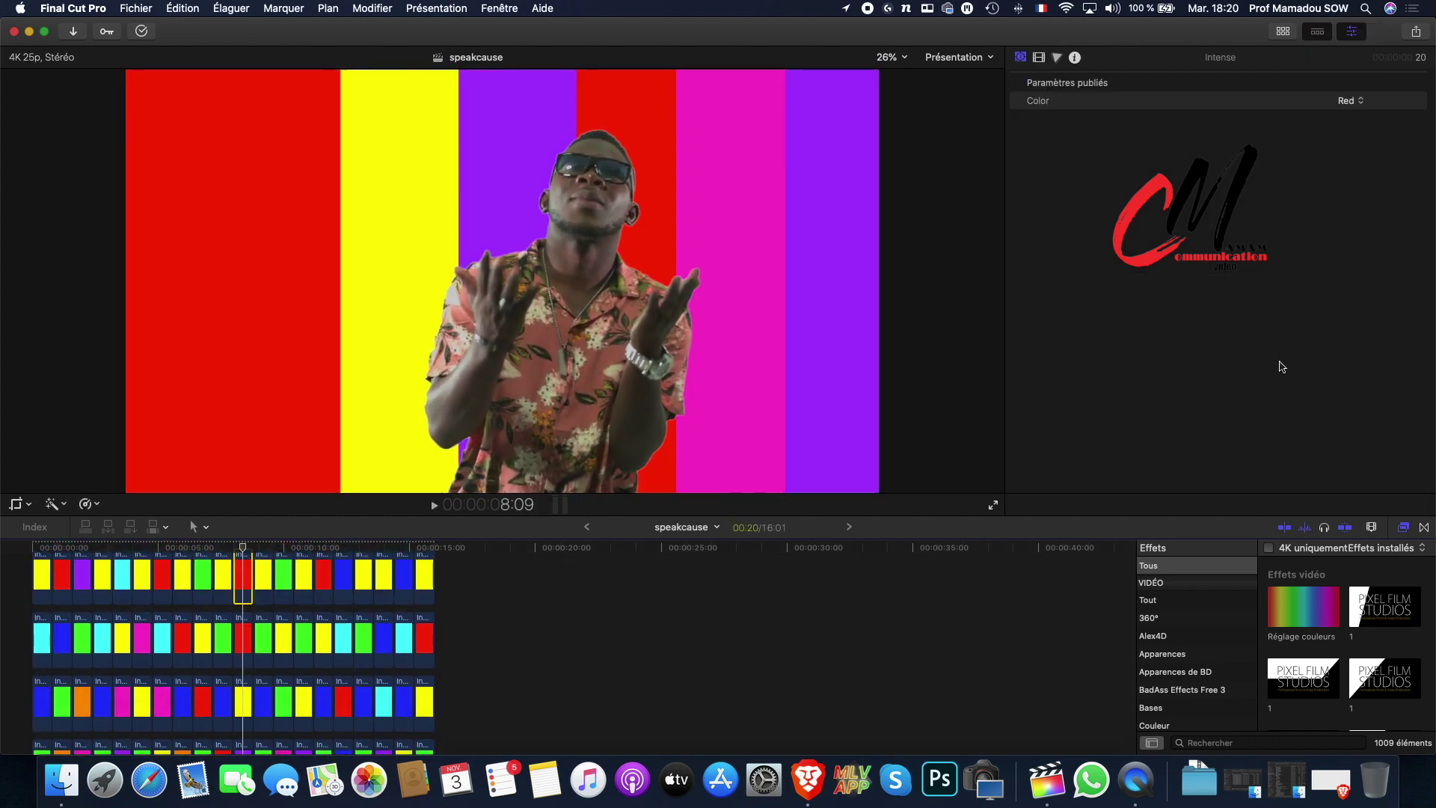
{"action": "left_click", "coordinate": [1343, 100]}
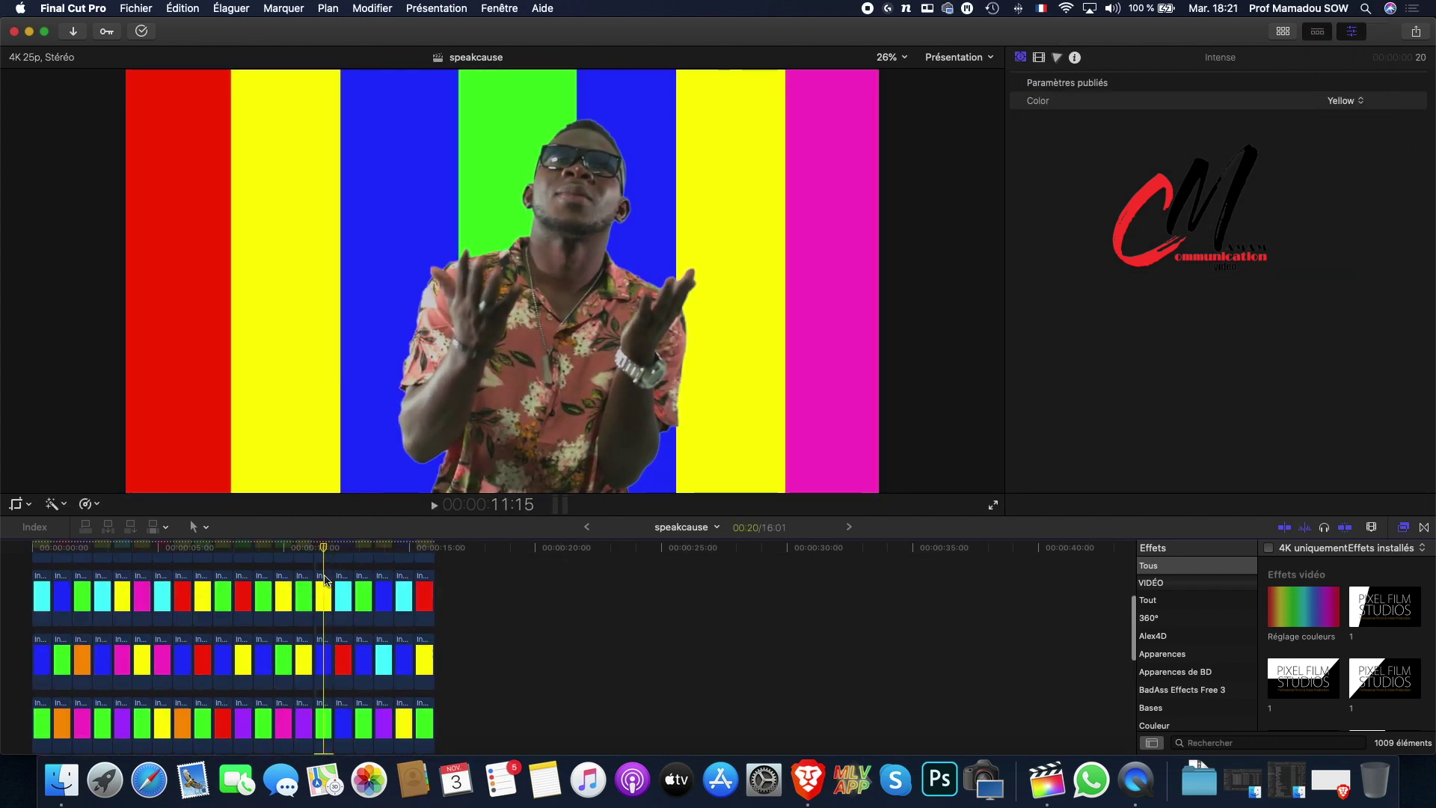
{"action": "left_click", "coordinate": [1343, 100]}
{"action": "left_click", "coordinate": [1352, 106]}
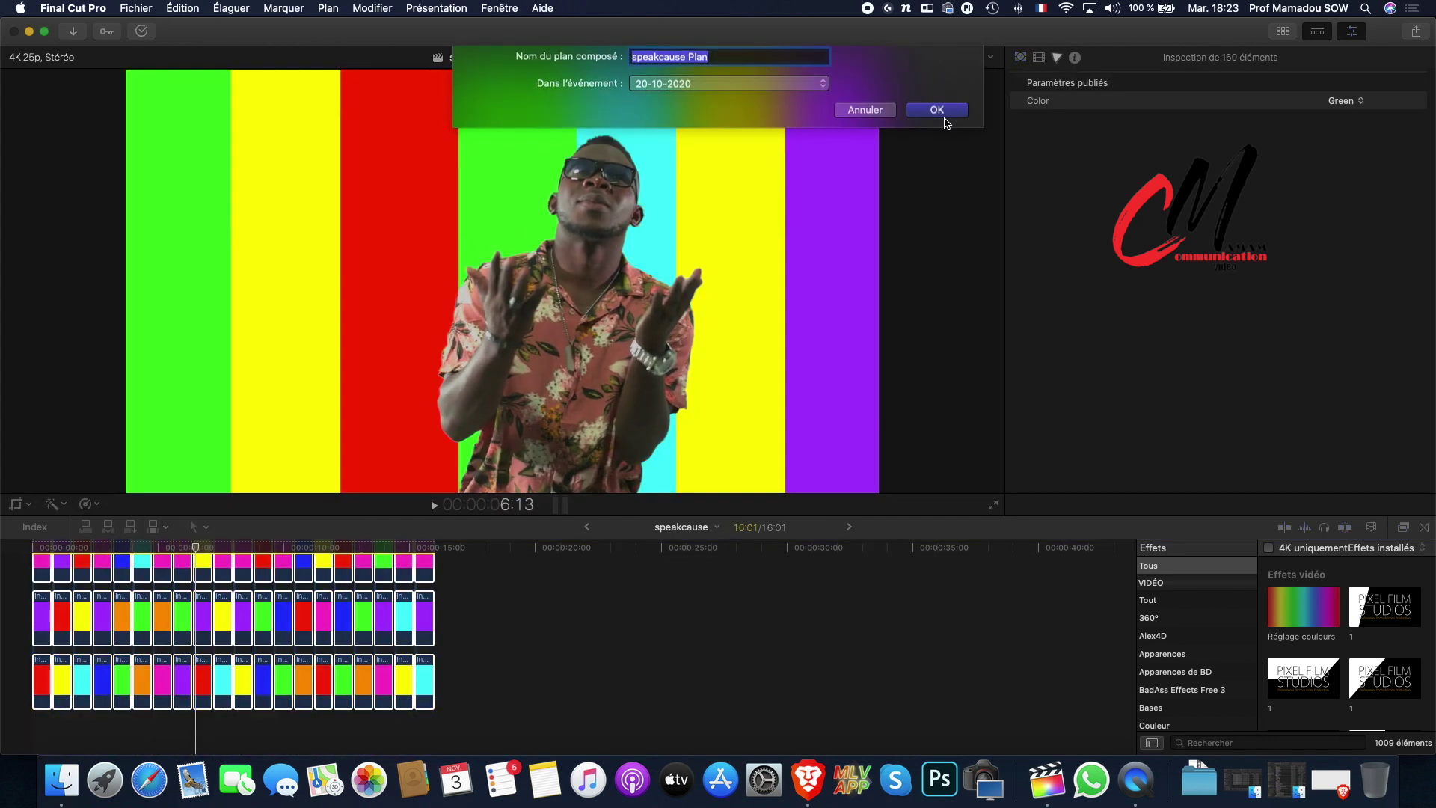
Combine all selected stripe segments into a compound clip named speakcause Plan in the event 20-10-2020.
{"action": "left_click", "coordinate": [942, 118]}
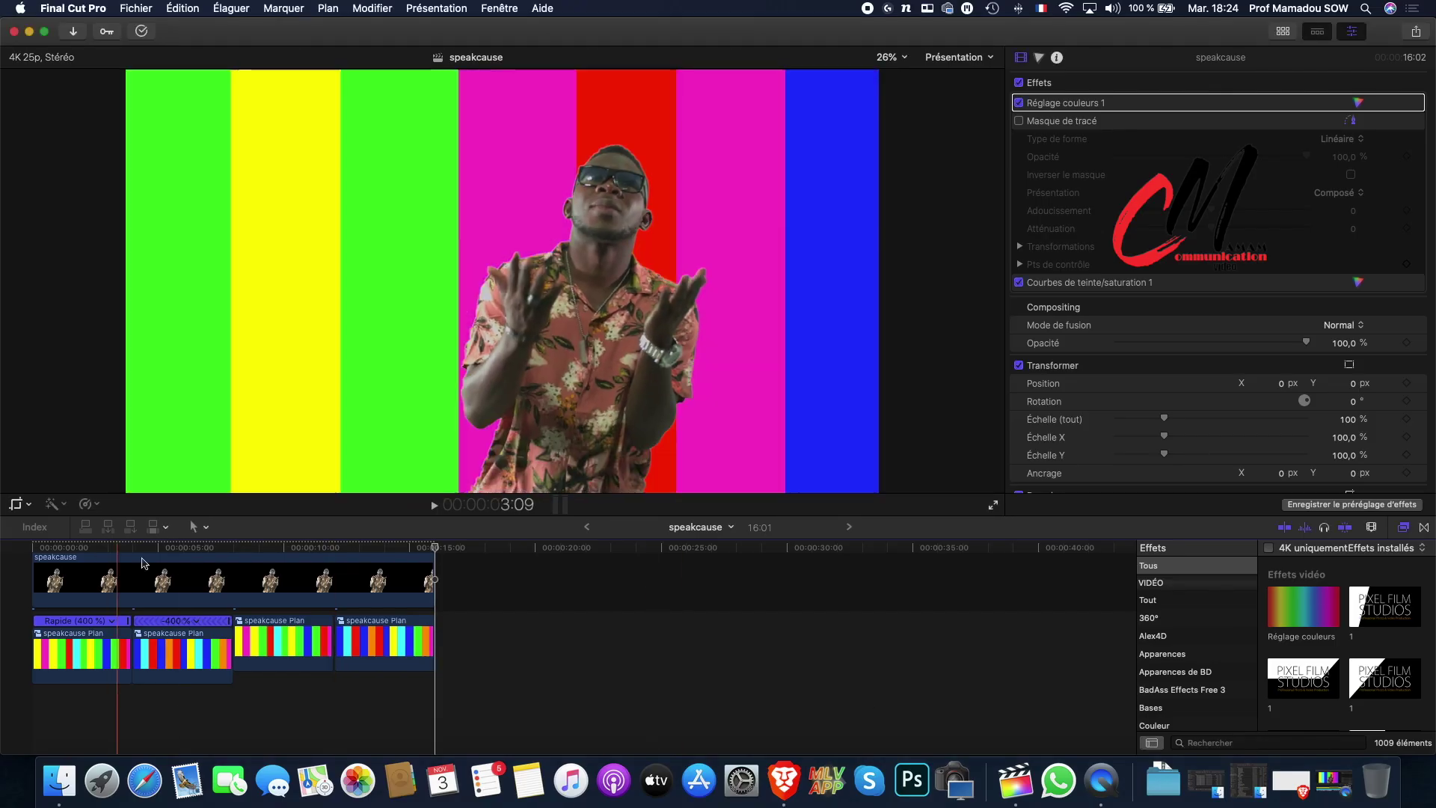
Show the browser and open the Pixel Film Studios title category that contains the numbered ProIntro Blend presets.
{"action": "left_click", "coordinate": [1284, 31]}
{"action": "scroll", "coordinate": [104, 95], "scroll_direction": "up", "scroll_amount": 20}
{"action": "left_click", "coordinate": [90, 405]}
{"action": "key", "text": "Up"}
{"action": "key", "text": "Up"}
{"action": "key", "text": "Up"}
{"action": "key", "text": "Up"}
{"action": "key", "text": "Up"}
{"action": "key", "text": "Up"}
{"action": "key", "text": "Up"}
{"action": "key", "text": "Up"}
{"action": "key", "text": "Up"}
{"action": "key", "text": "Up"}
{"action": "key", "text": "Up"}
{"action": "key", "text": "Up"}
{"action": "key", "text": "Up"}
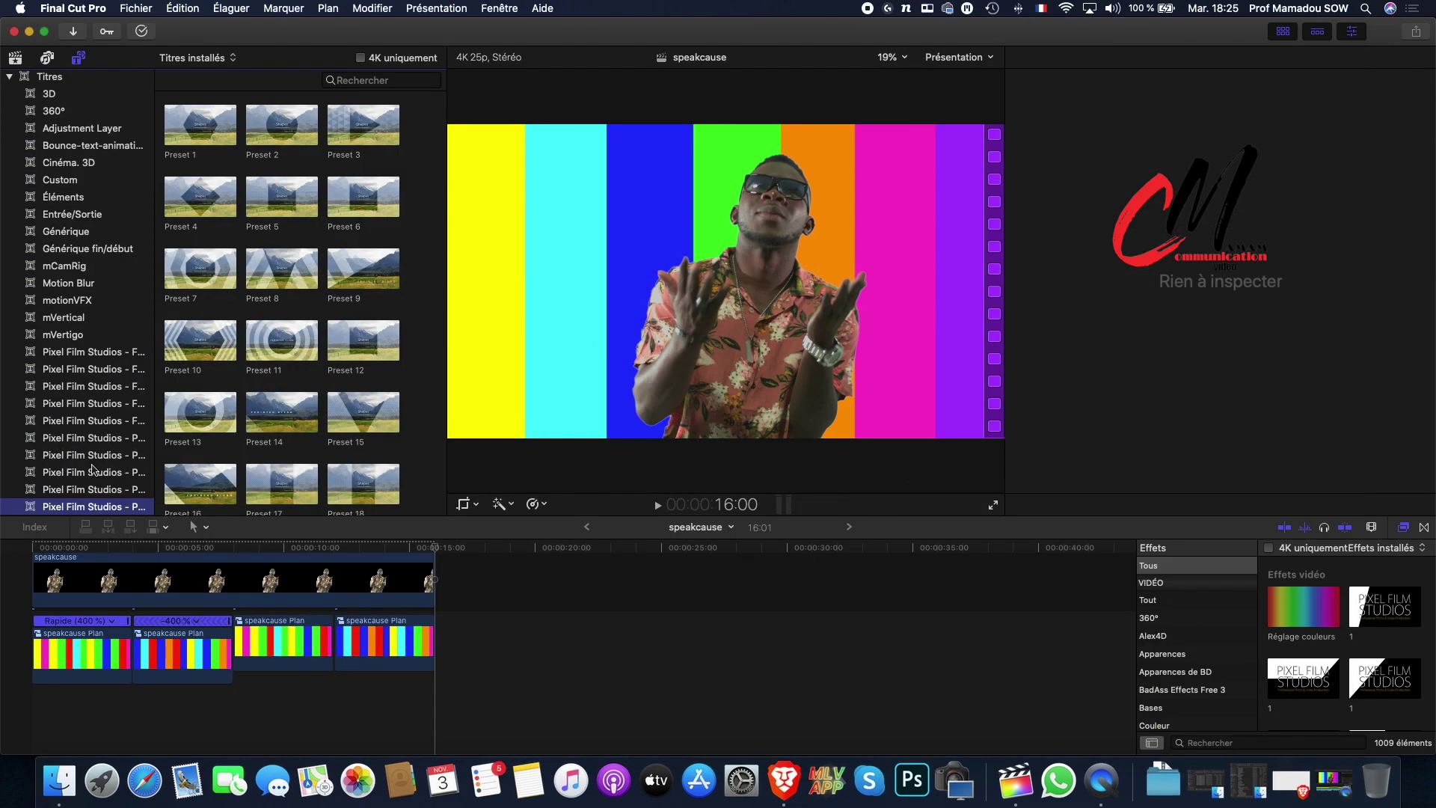
{"action": "key", "text": "Down"}
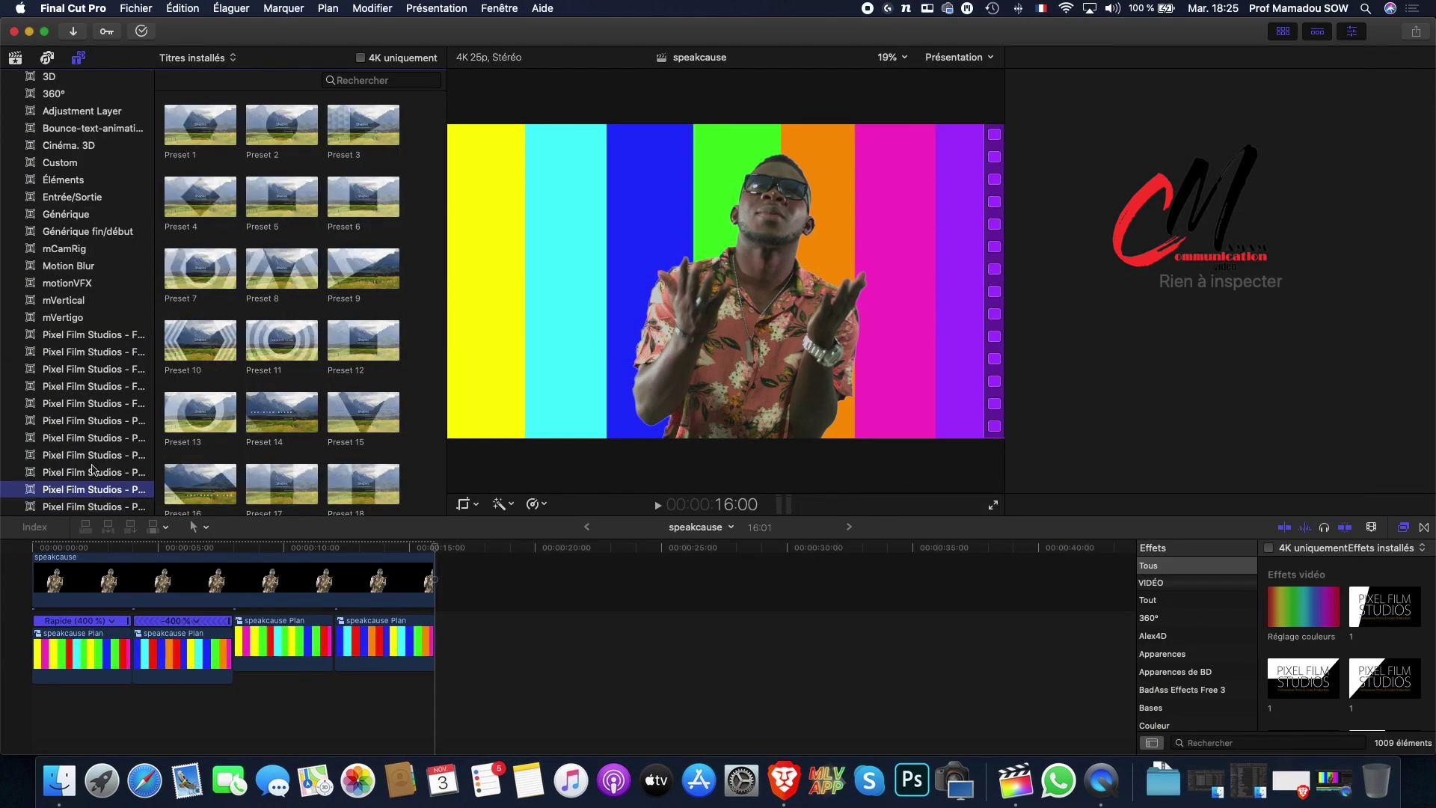
{"action": "scroll", "coordinate": [93, 469], "scroll_direction": "down", "scroll_amount": 2}
{"action": "key", "text": "super+4"}
Place the titles Preset 13, Preset 1 and Preset 11 one after another from the timeline start and shorten Preset 11 to about 3 seconds.
{"action": "left_click_drag", "start_coordinate": [181, 423], "coordinate": [65, 553]}
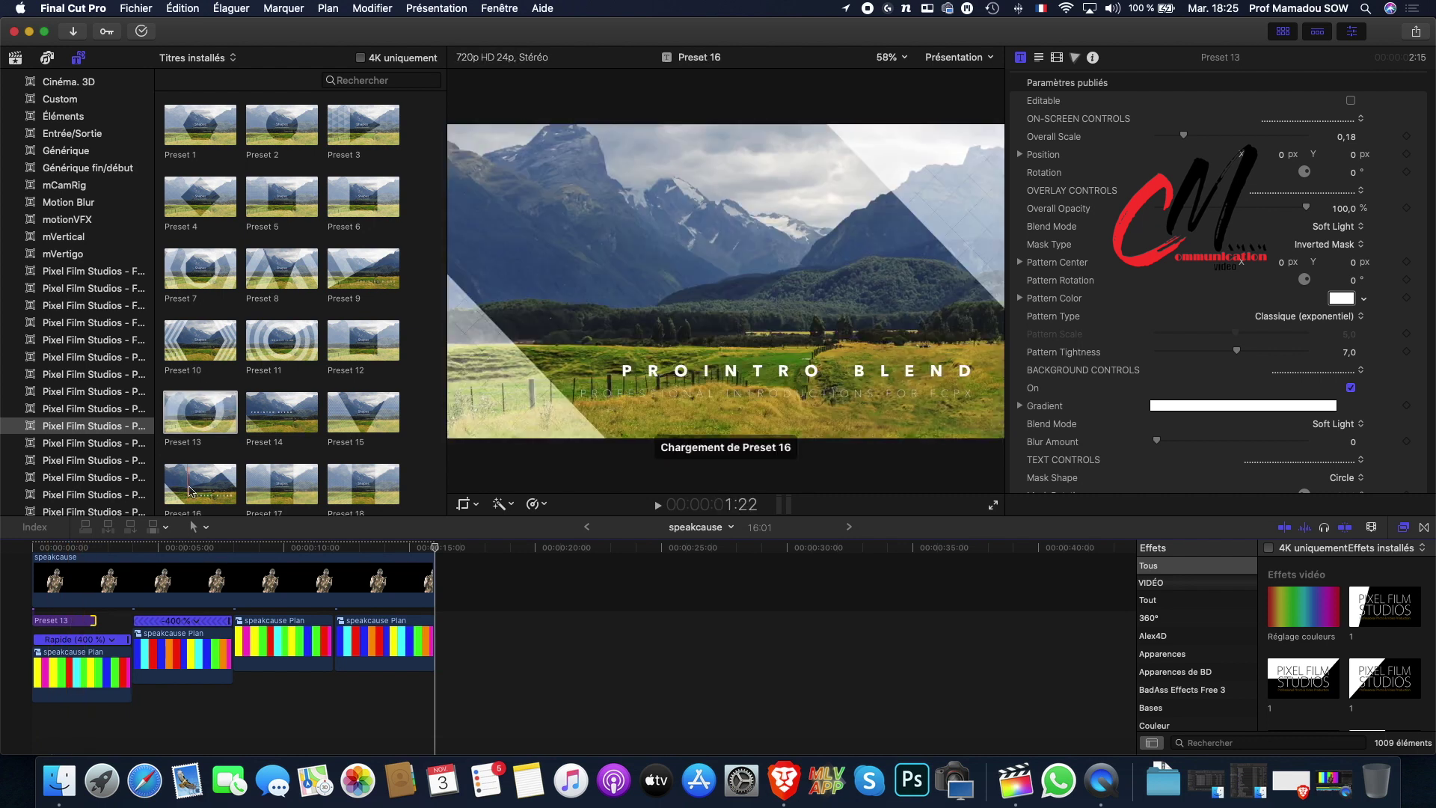
{"action": "left_click_drag", "start_coordinate": [205, 123], "coordinate": [247, 617]}
{"action": "left_click_drag", "start_coordinate": [289, 341], "coordinate": [189, 625]}
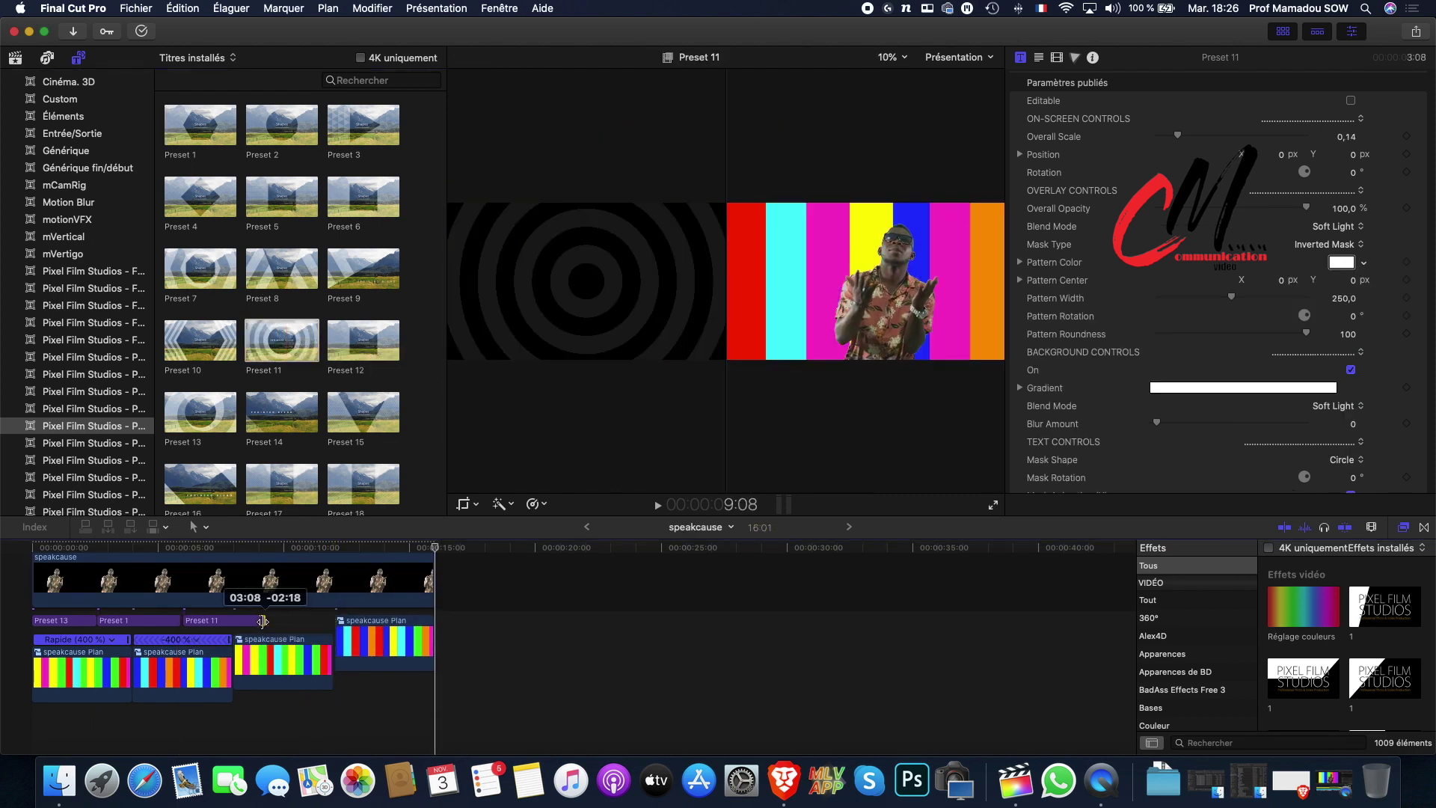
{"action": "left_click_drag", "start_coordinate": [275, 629], "coordinate": [261, 623]}
Add the titles Preset 10 and Preset 28 after Preset 11 and trim Preset 28 to end with the speakcause clip.
{"action": "left_click", "coordinate": [294, 734]}
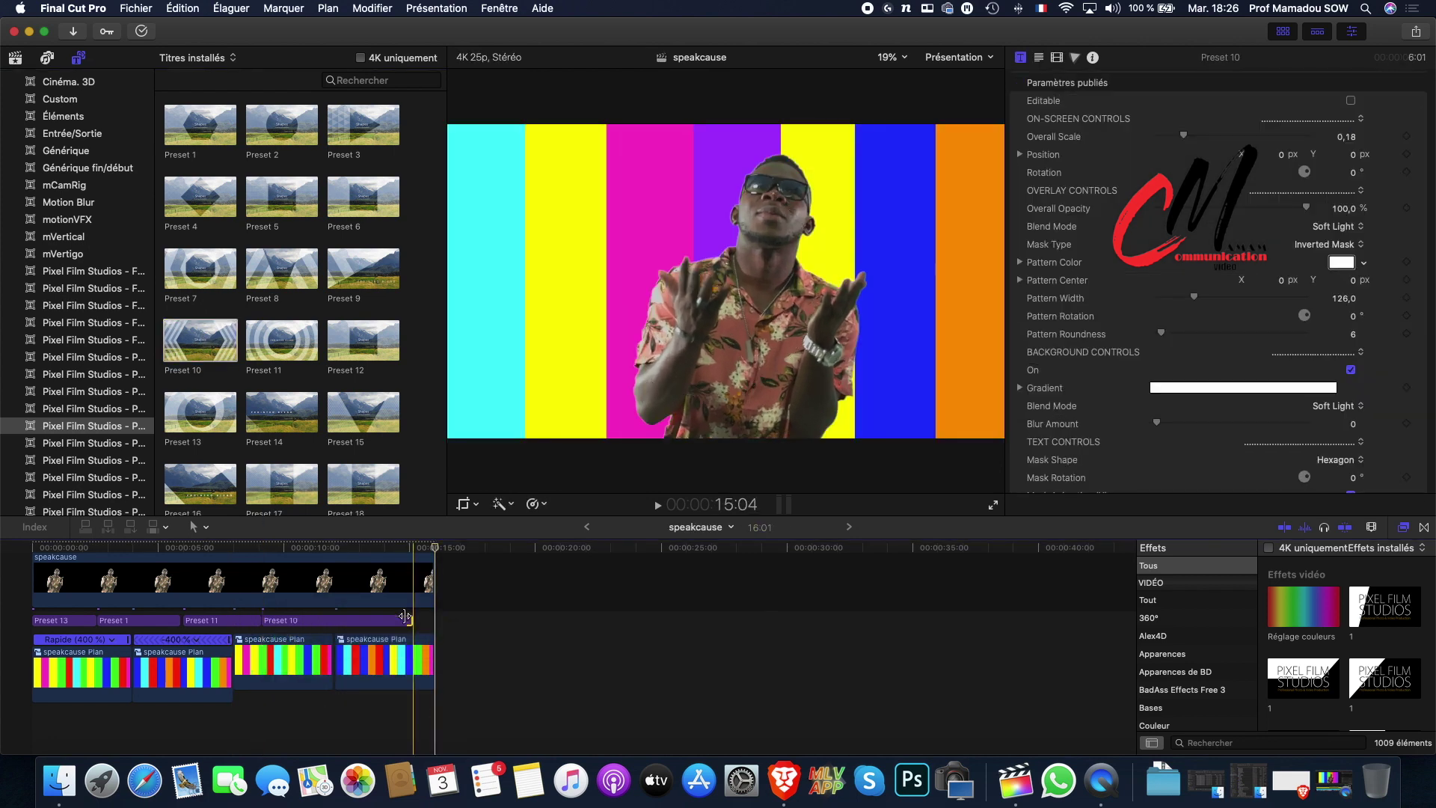
{"action": "scroll", "coordinate": [314, 401], "scroll_direction": "down", "scroll_amount": 8}
{"action": "left_click_drag", "start_coordinate": [202, 472], "coordinate": [338, 625]}
{"action": "left_click_drag", "start_coordinate": [484, 621], "coordinate": [425, 622]}
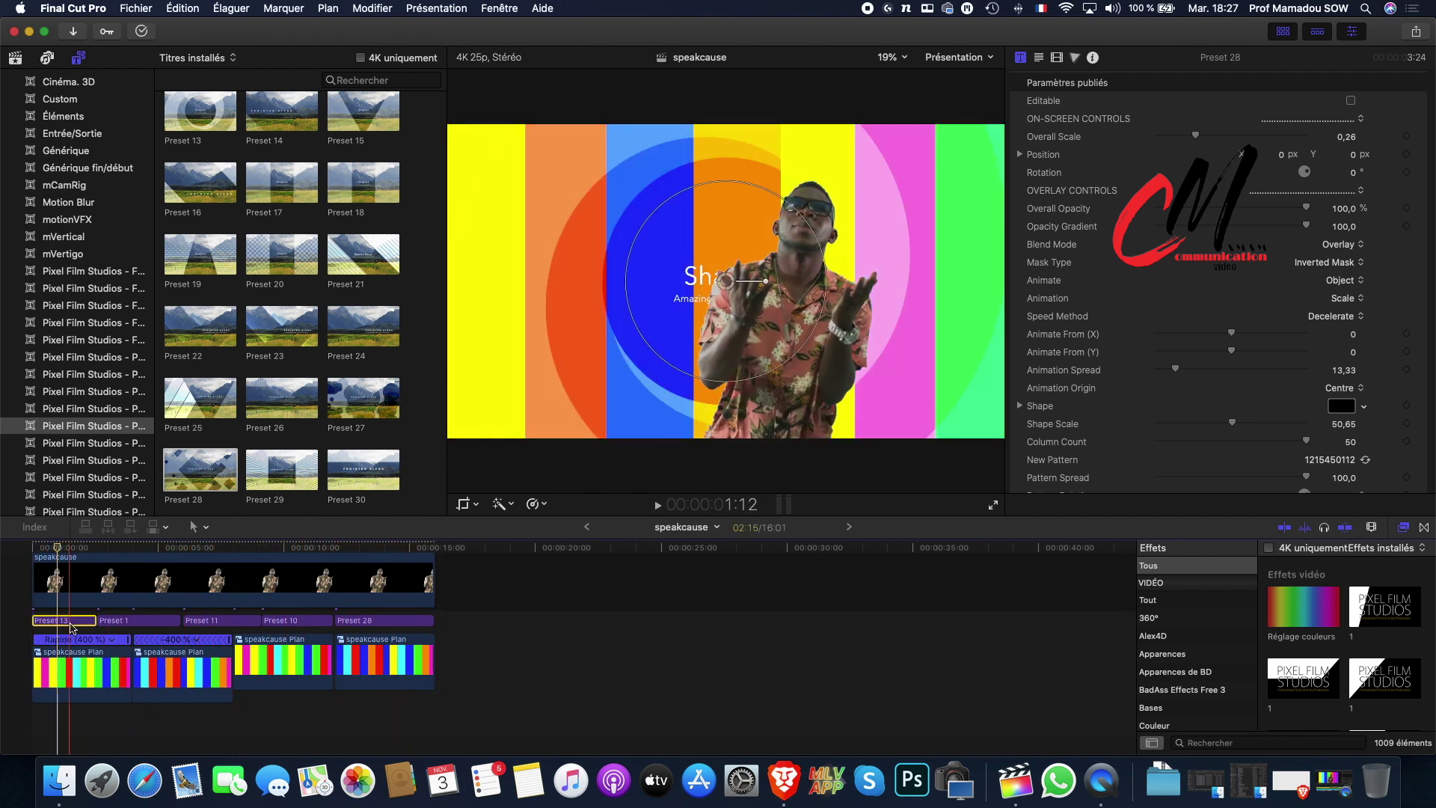
Clear the main title and subtitle text of the Preset 13, Preset 1 and Preset 11 titles.
{"action": "scroll", "coordinate": [1270, 404], "scroll_direction": "down", "scroll_amount": 15}
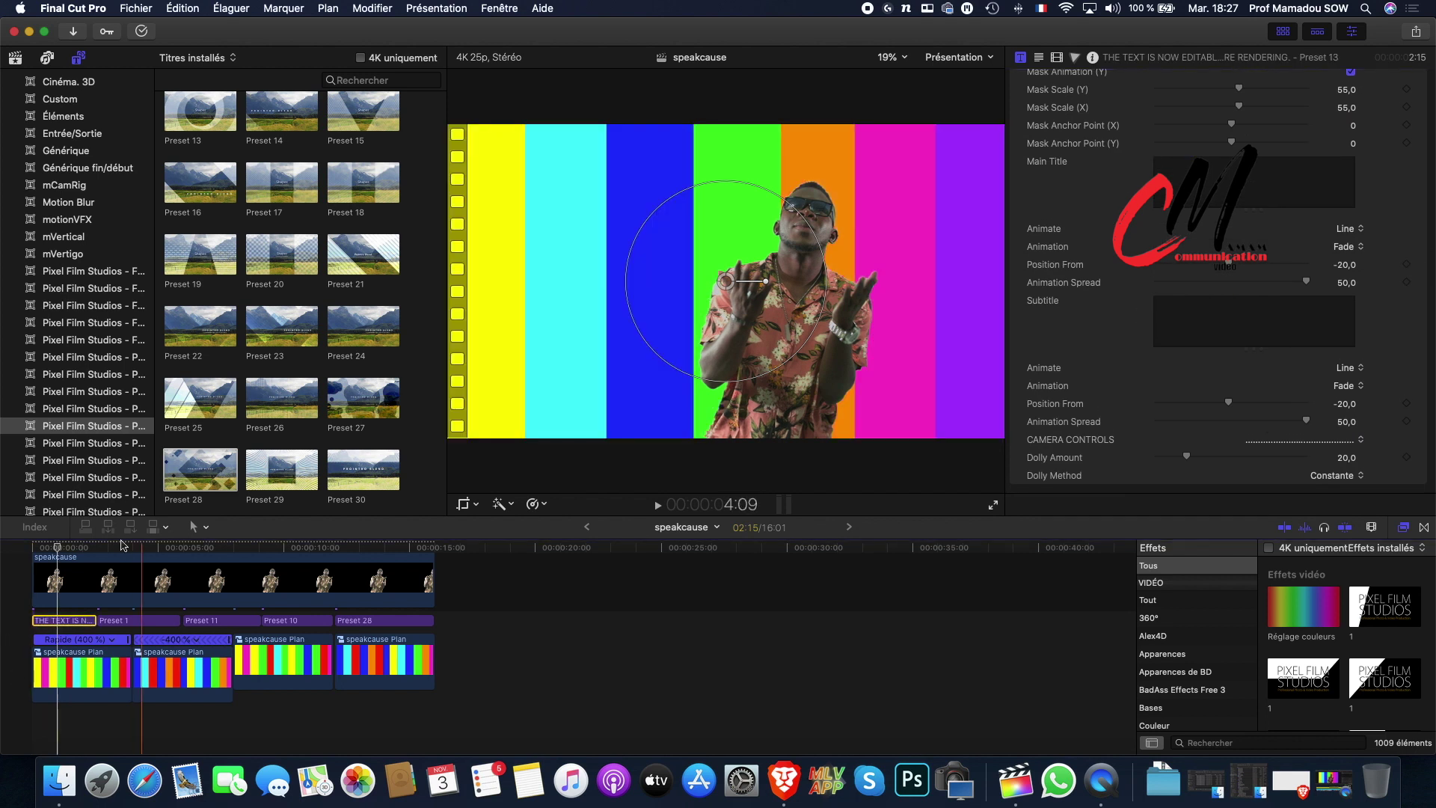
{"action": "scroll", "coordinate": [1271, 359], "scroll_direction": "down", "scroll_amount": 10}
{"action": "double_click", "coordinate": [1251, 376]}
{"action": "scroll", "coordinate": [1158, 380], "scroll_direction": "down", "scroll_amount": 5}
{"action": "triple_click", "coordinate": [1182, 332]}
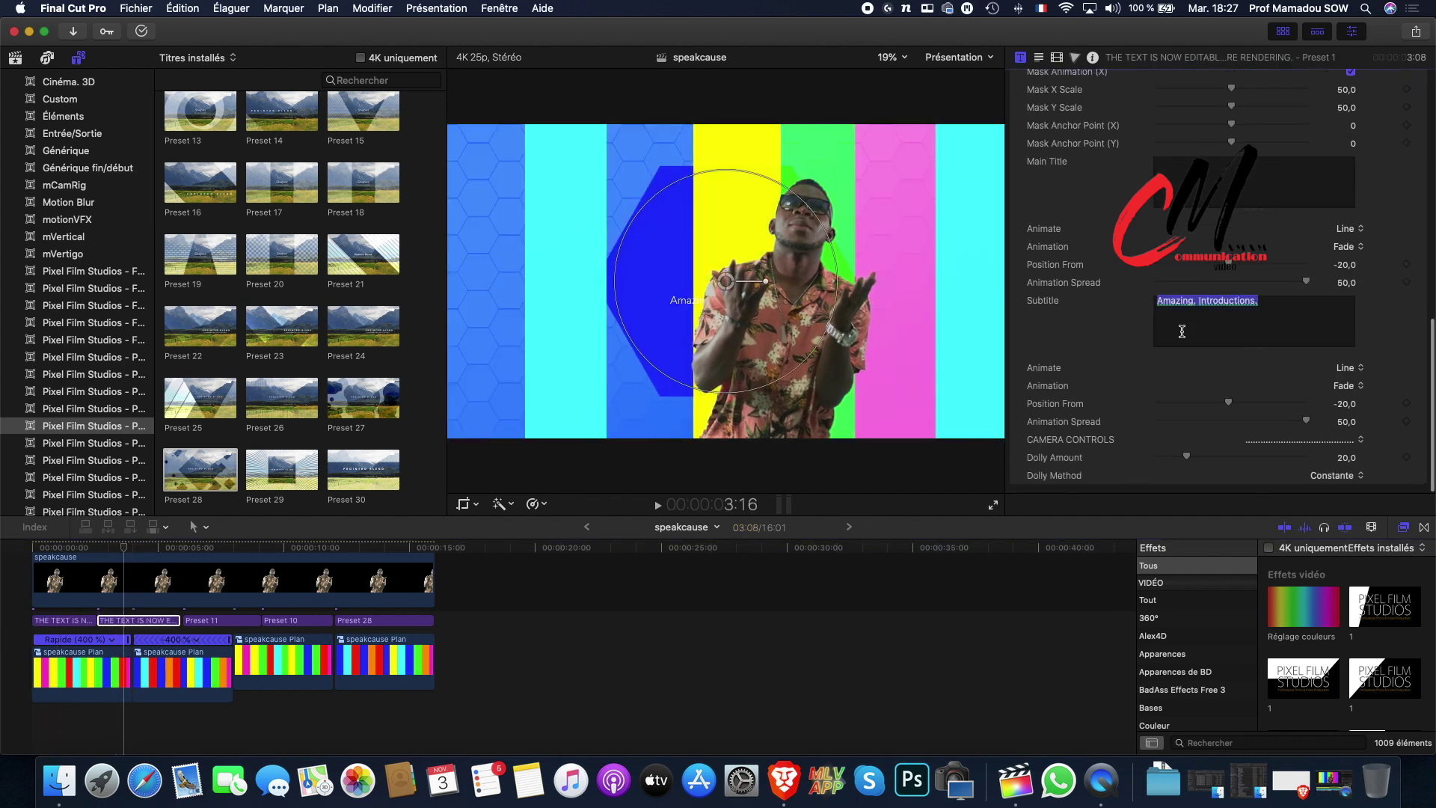
{"action": "triple_click", "coordinate": [1266, 265]}
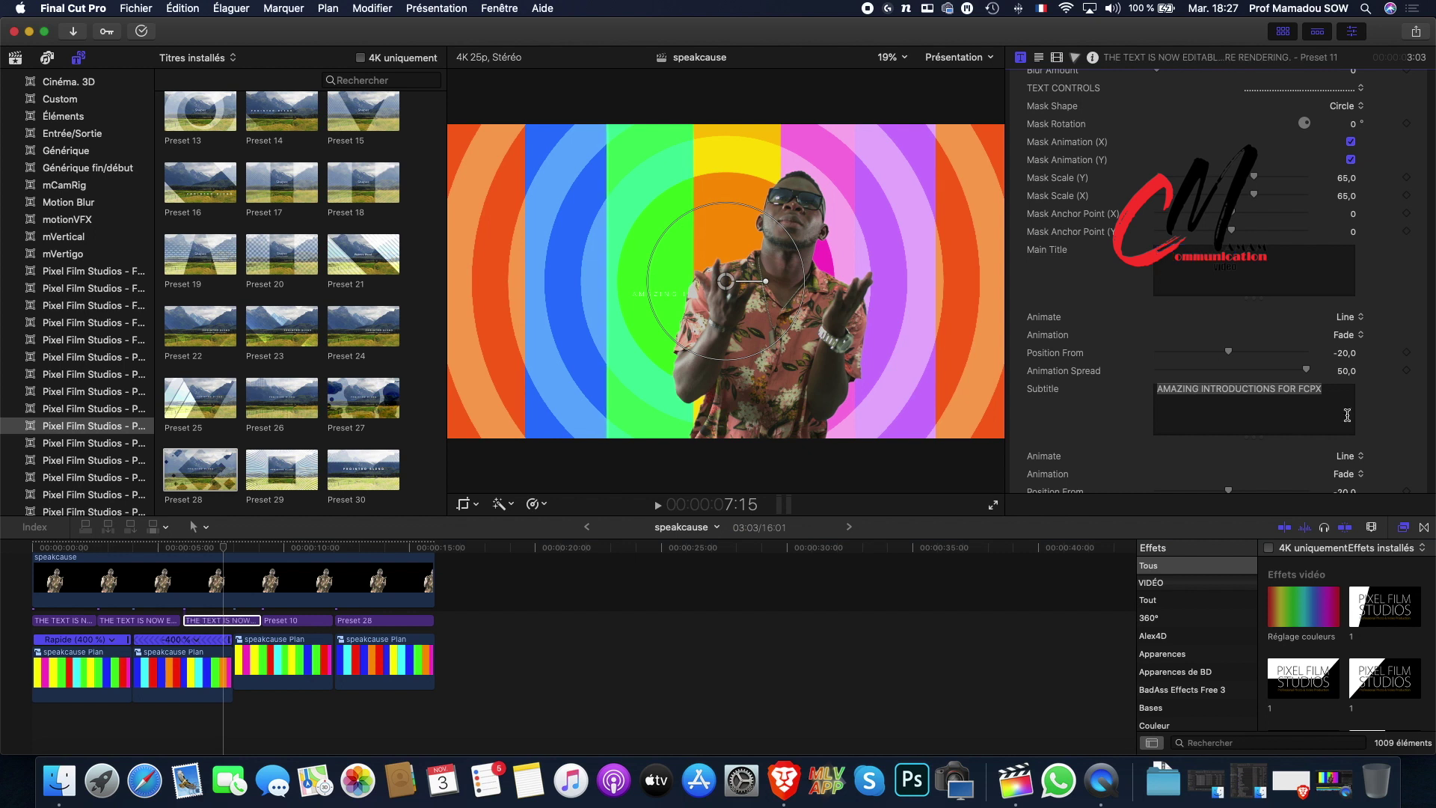
Clear the main title and subtitle text of the Preset 10 and Preset 28 titles.
{"action": "left_click", "coordinate": [310, 620]}
{"action": "scroll", "coordinate": [1281, 304], "scroll_direction": "down", "scroll_amount": 10}
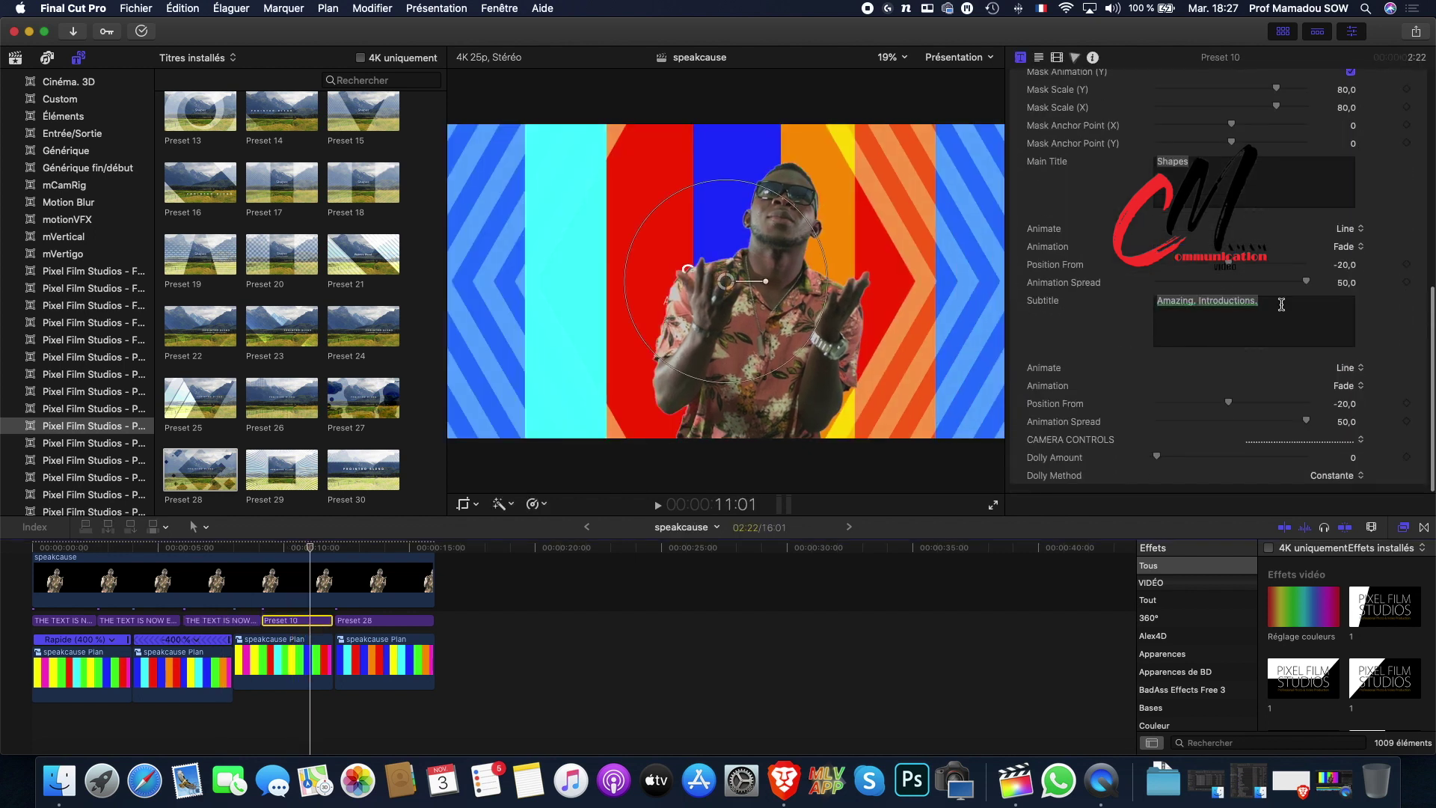
{"action": "left_click", "coordinate": [378, 620]}
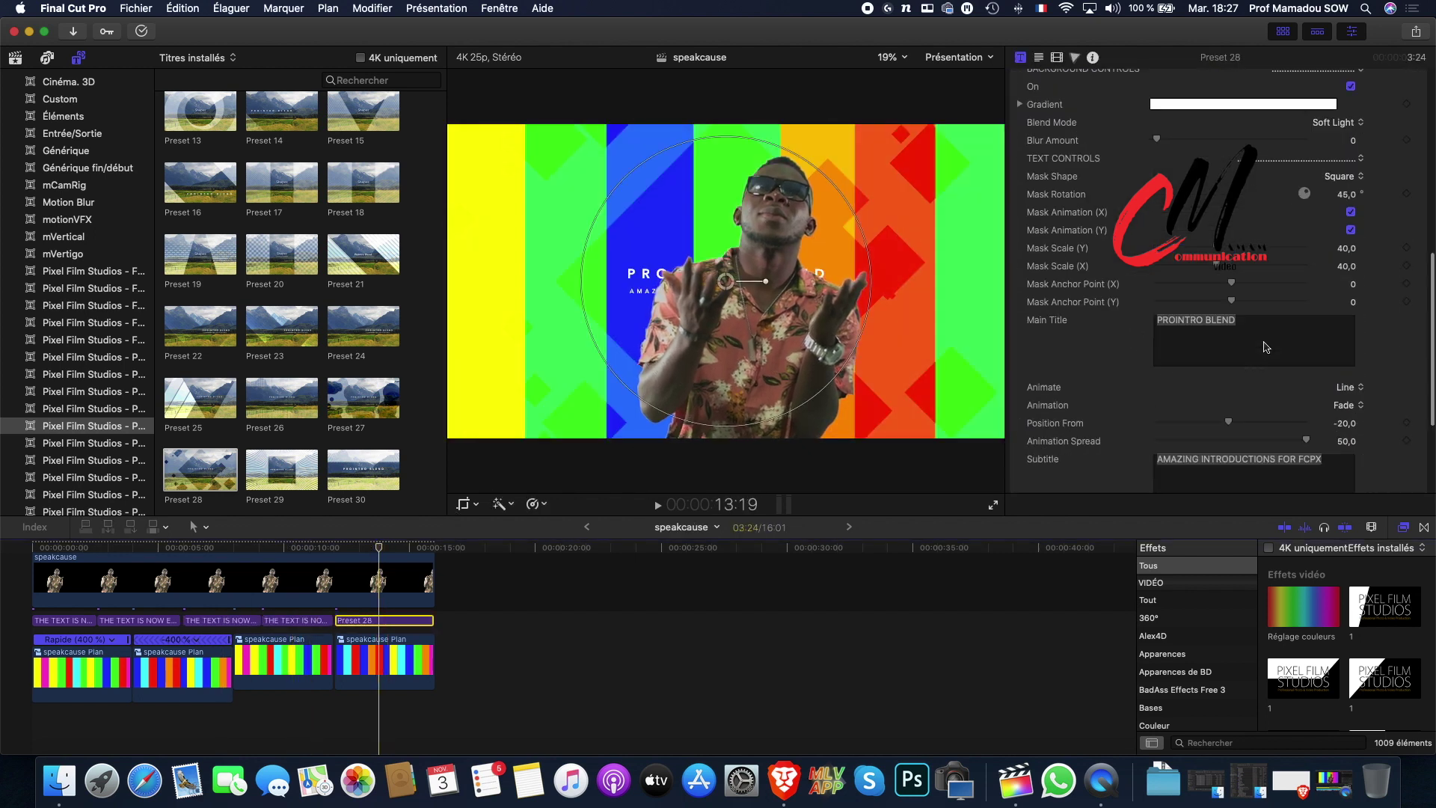
{"action": "scroll", "coordinate": [1251, 419], "scroll_direction": "up", "scroll_amount": 3}
{"action": "triple_click", "coordinate": [1251, 449]}
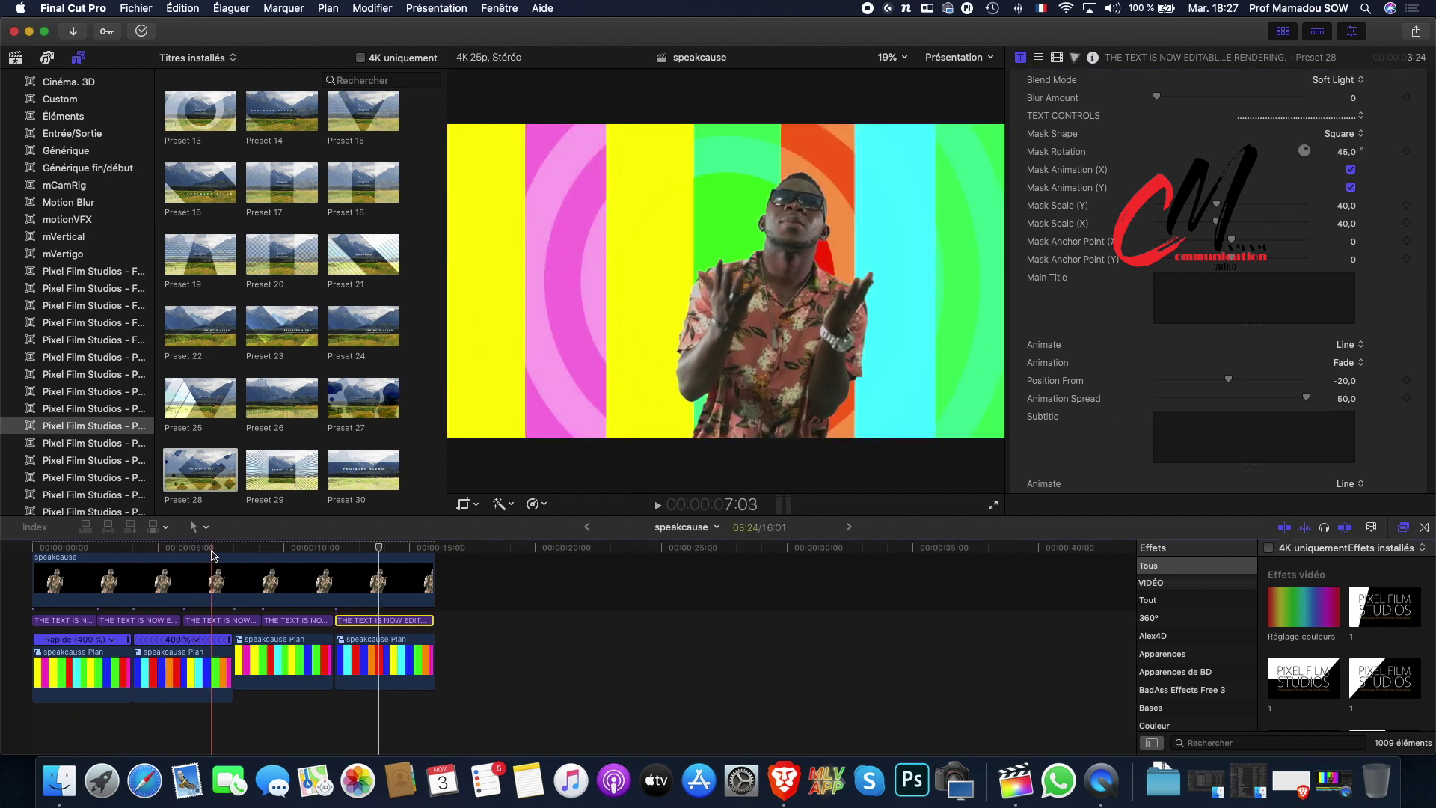
{"action": "left_click", "coordinate": [364, 620]}
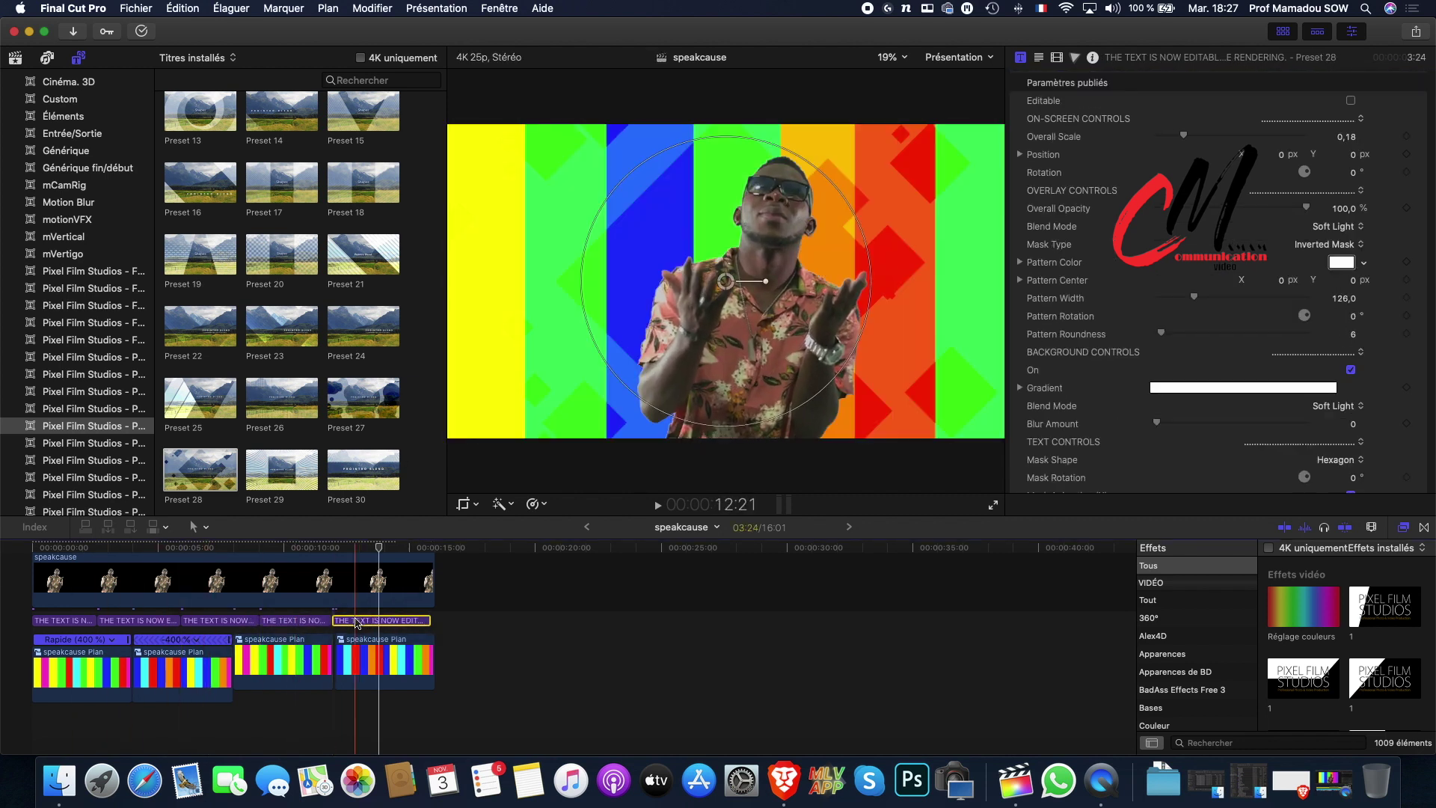
Add the Preset 17 title below the speakcause clip, starting at about 3 seconds, and turn off its background.
{"action": "left_click", "coordinate": [103, 426]}
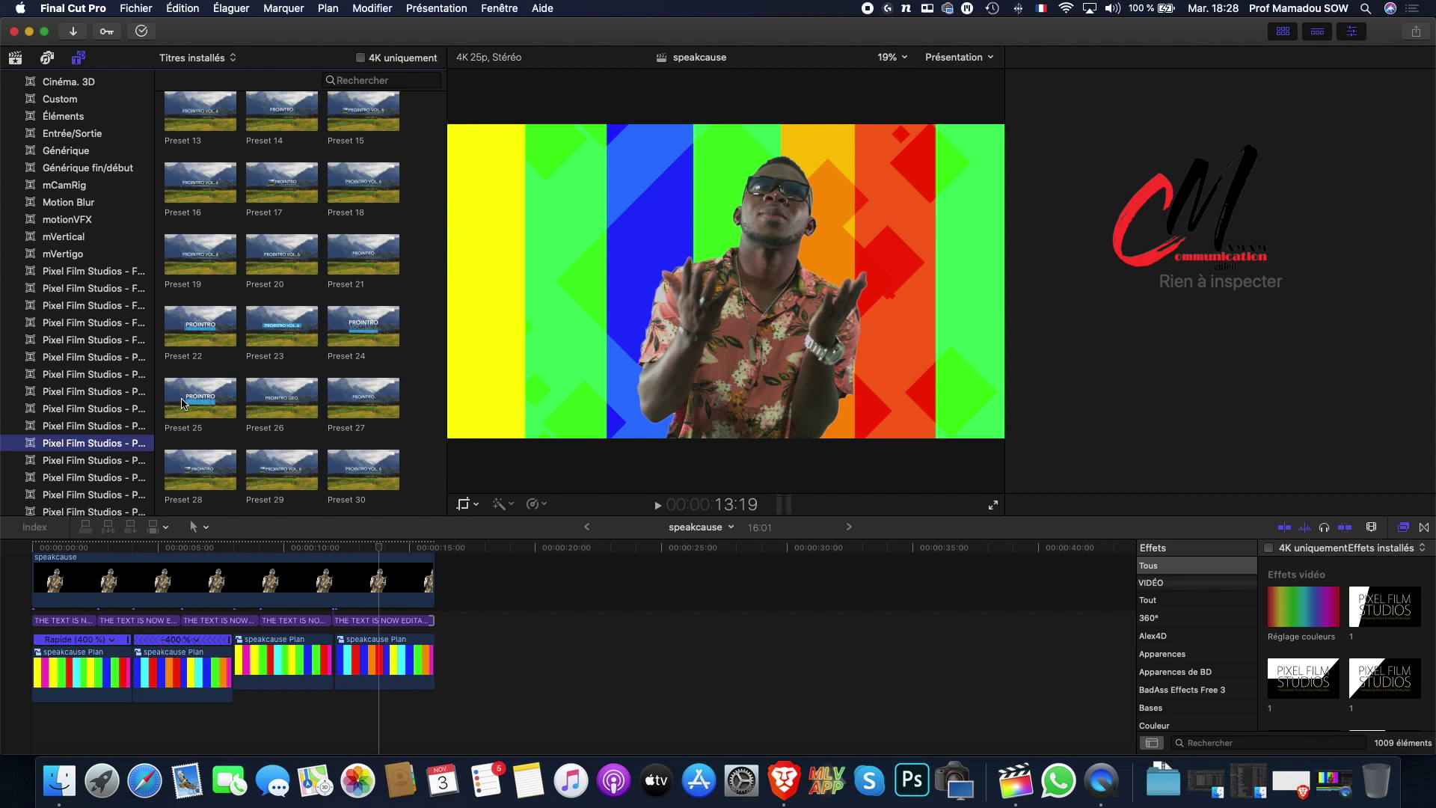
{"action": "left_click", "coordinate": [90, 462]}
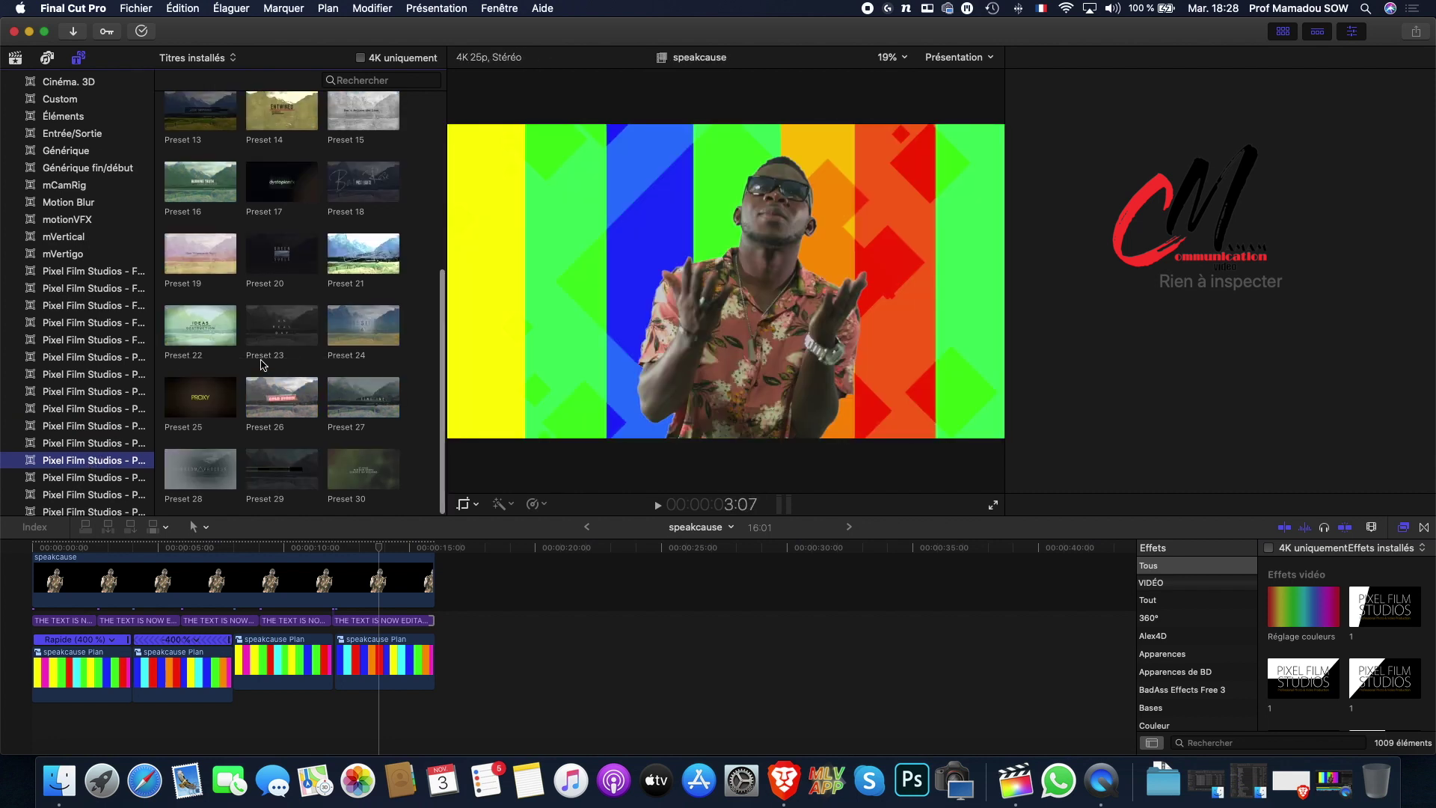
{"action": "left_click_drag", "start_coordinate": [276, 196], "coordinate": [128, 613]}
{"action": "left_click", "coordinate": [191, 623]}
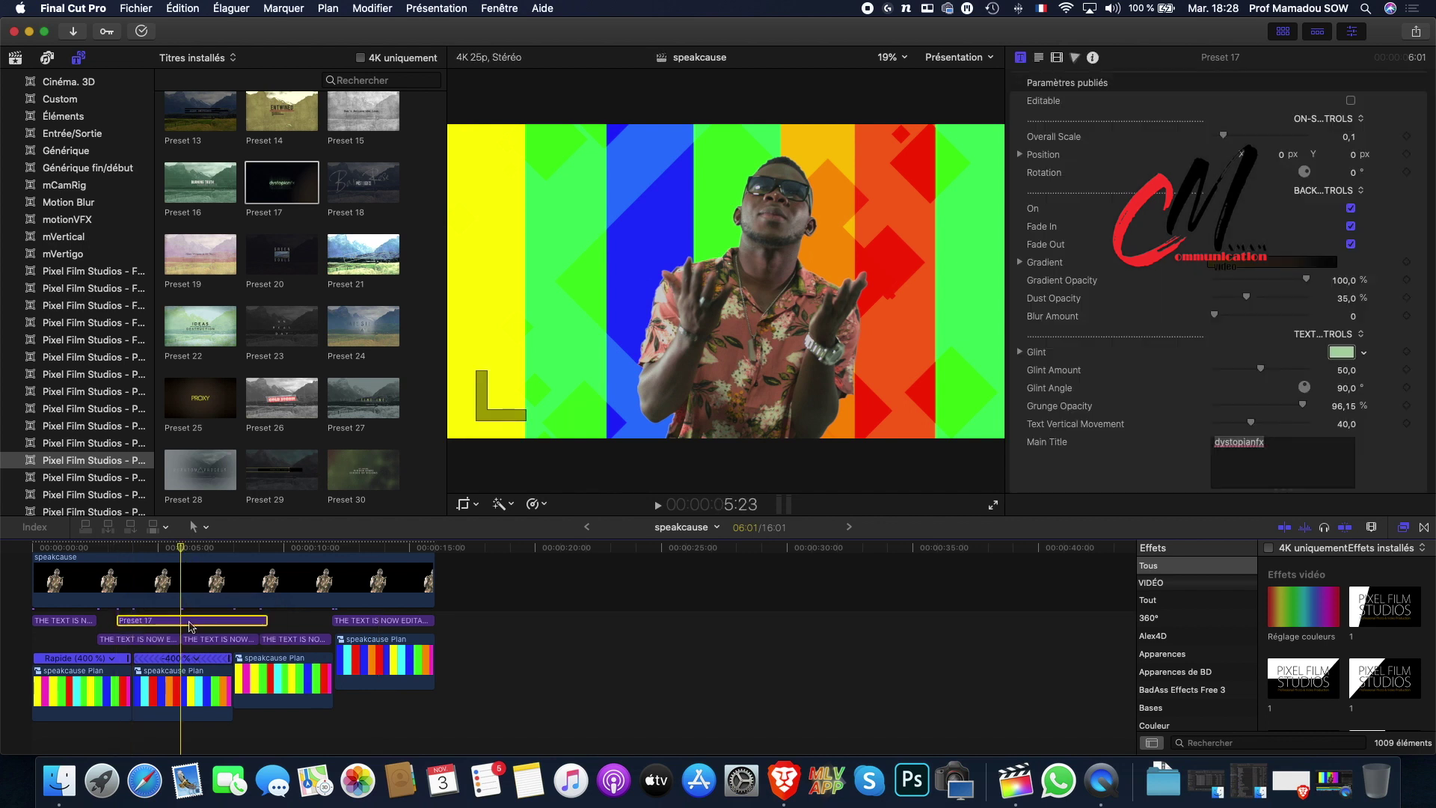
{"action": "left_click", "coordinate": [1351, 209]}
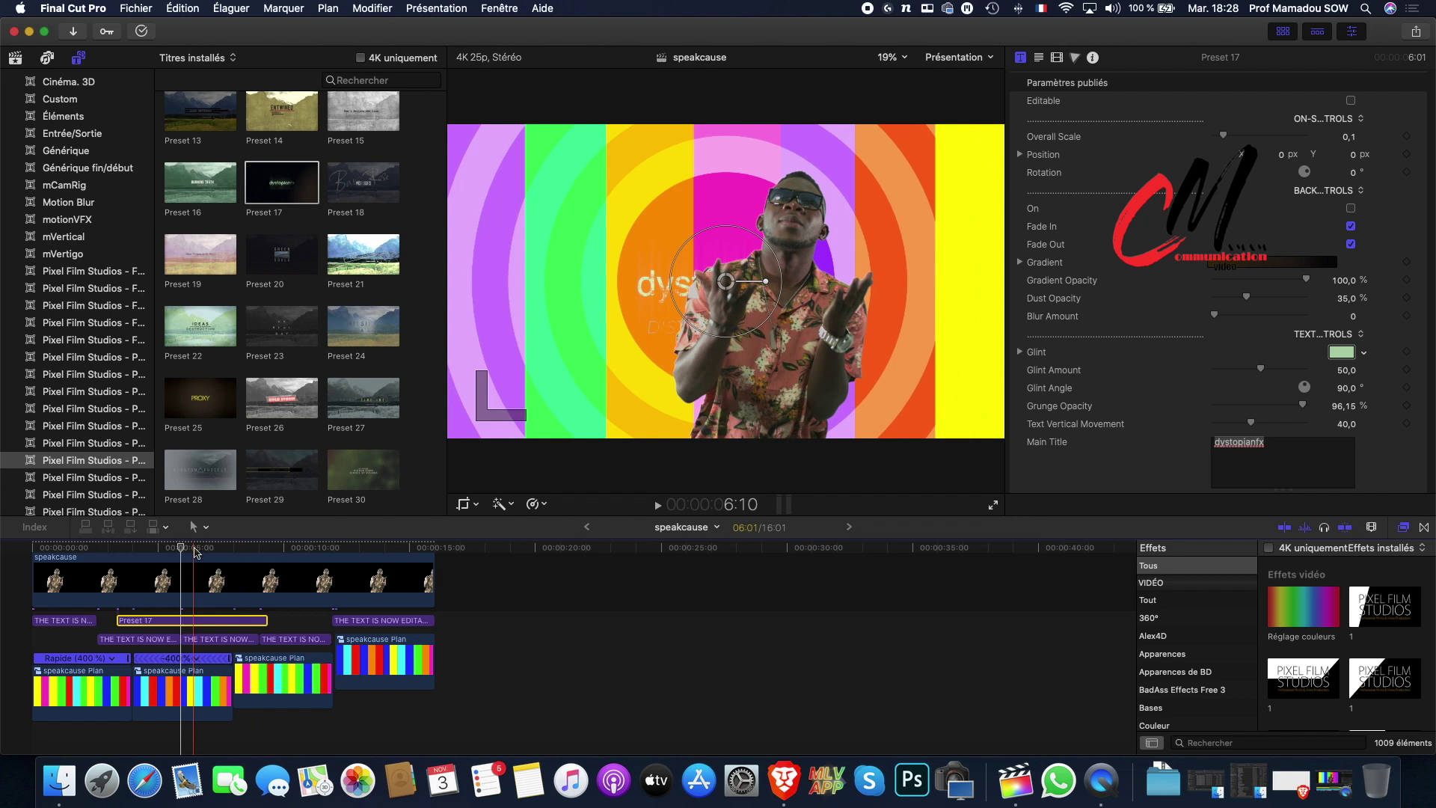
Move the Preset 17 title to the upper right of the picture and set its main title and subtitle to SPEAKCAUSE.
{"action": "left_click_drag", "start_coordinate": [725, 281], "coordinate": [868, 239]}
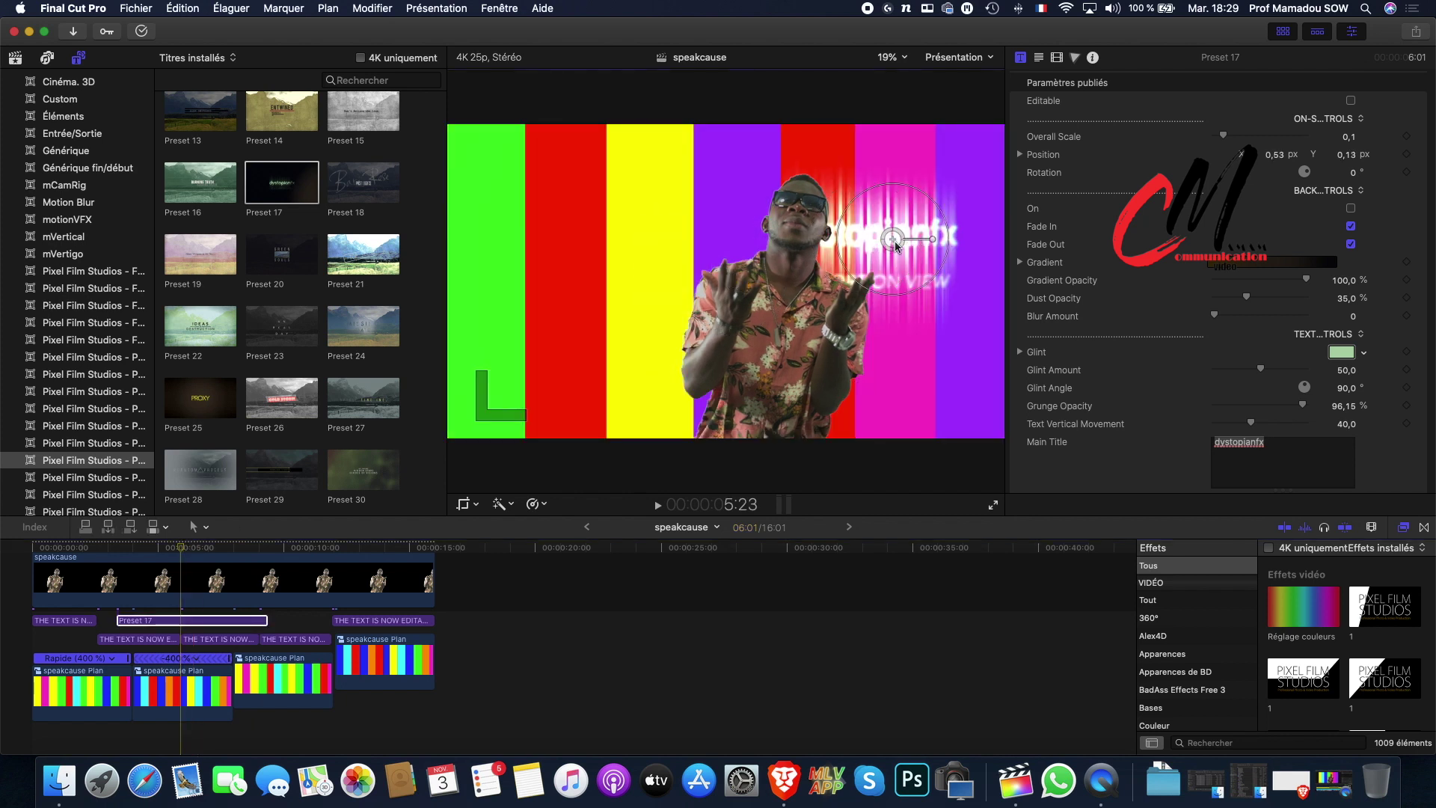
{"action": "type", "text": "SPEAKCAU"}
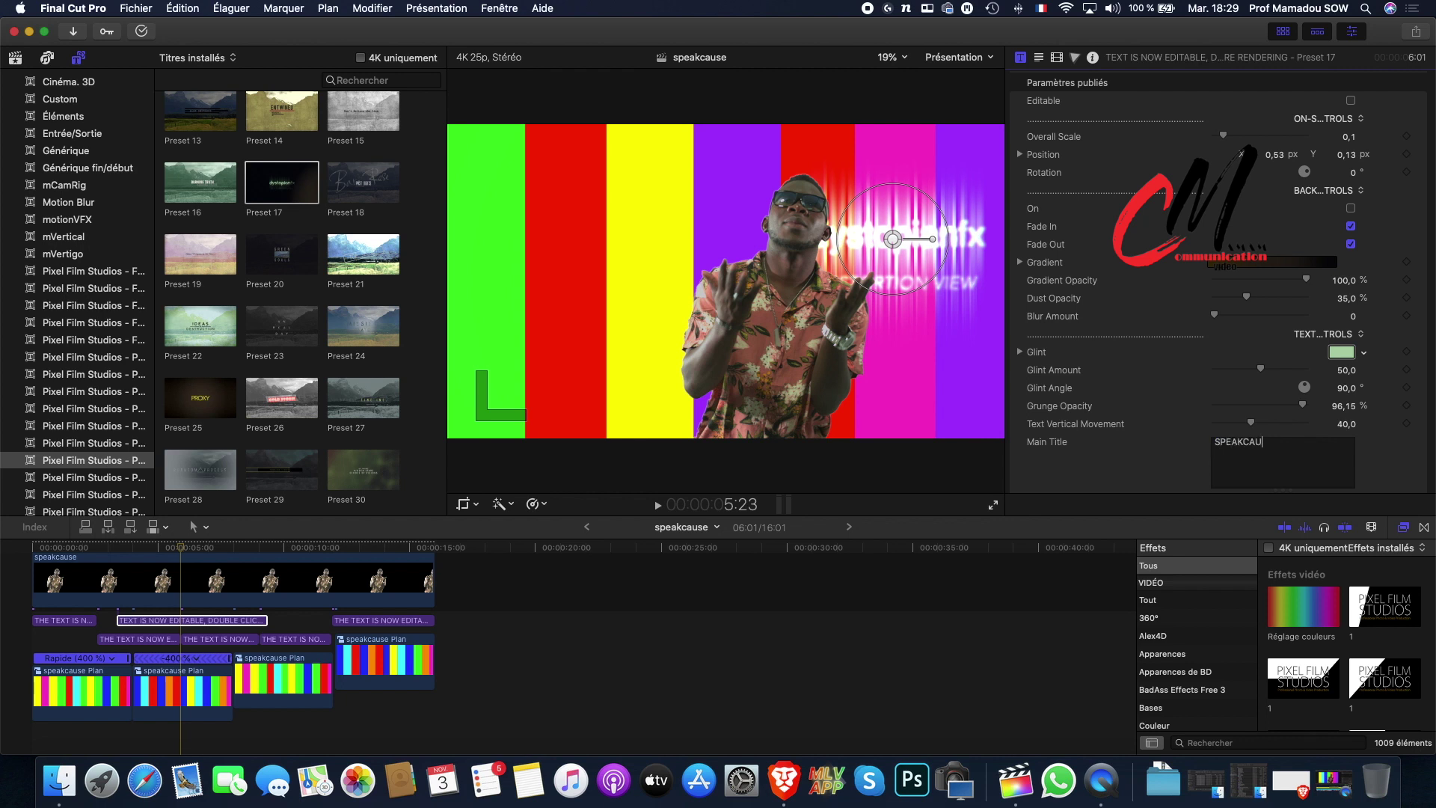
{"action": "type", "text": "SE"}
{"action": "scroll", "coordinate": [1122, 367], "scroll_direction": "down", "scroll_amount": 5}
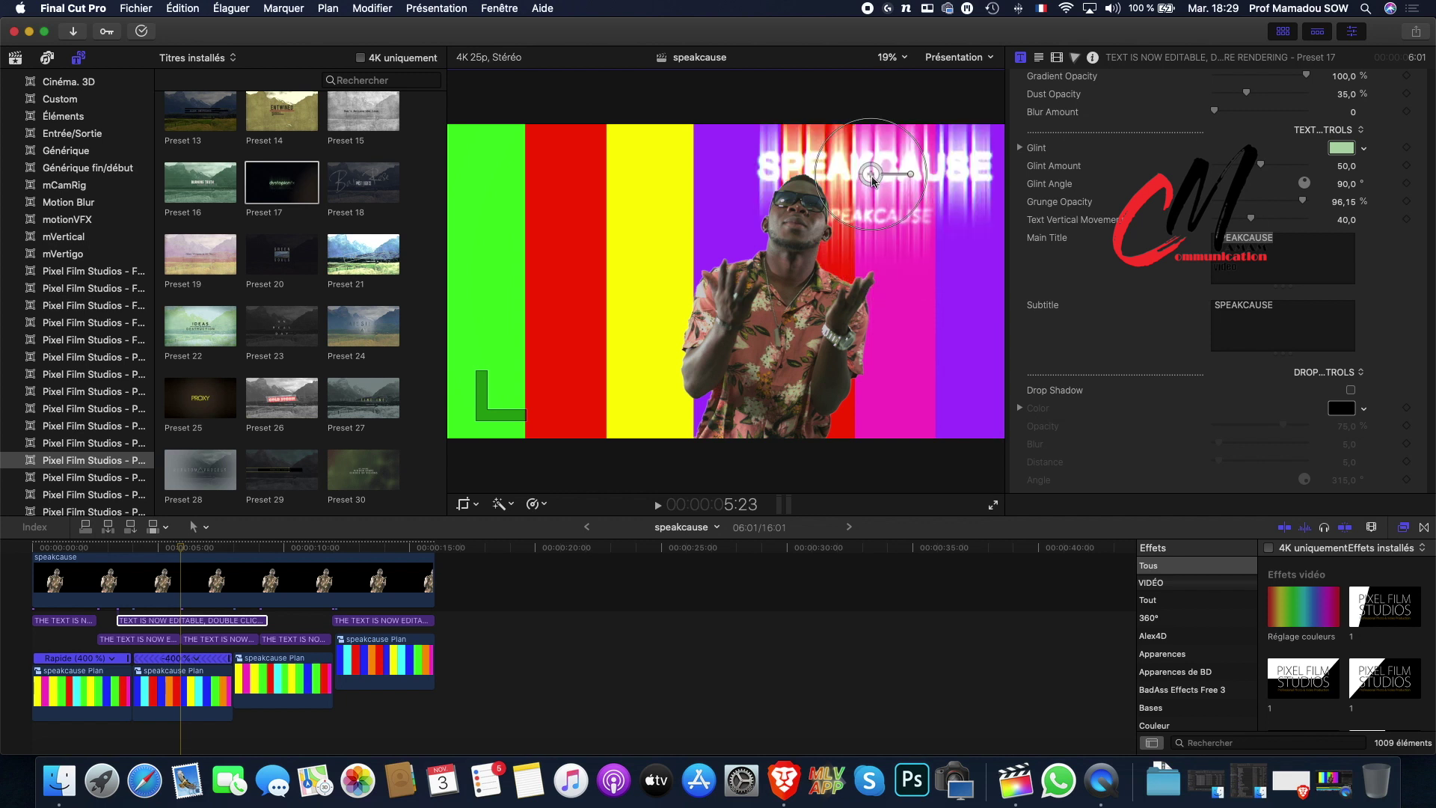
Fine-tune the position of the SPEAKCAUSE title near the performer's head and play back the result.
{"action": "left_click_drag", "start_coordinate": [874, 181], "coordinate": [969, 285]}
{"action": "left_click_drag", "start_coordinate": [865, 183], "coordinate": [845, 190]}
{"action": "key", "text": "space"}
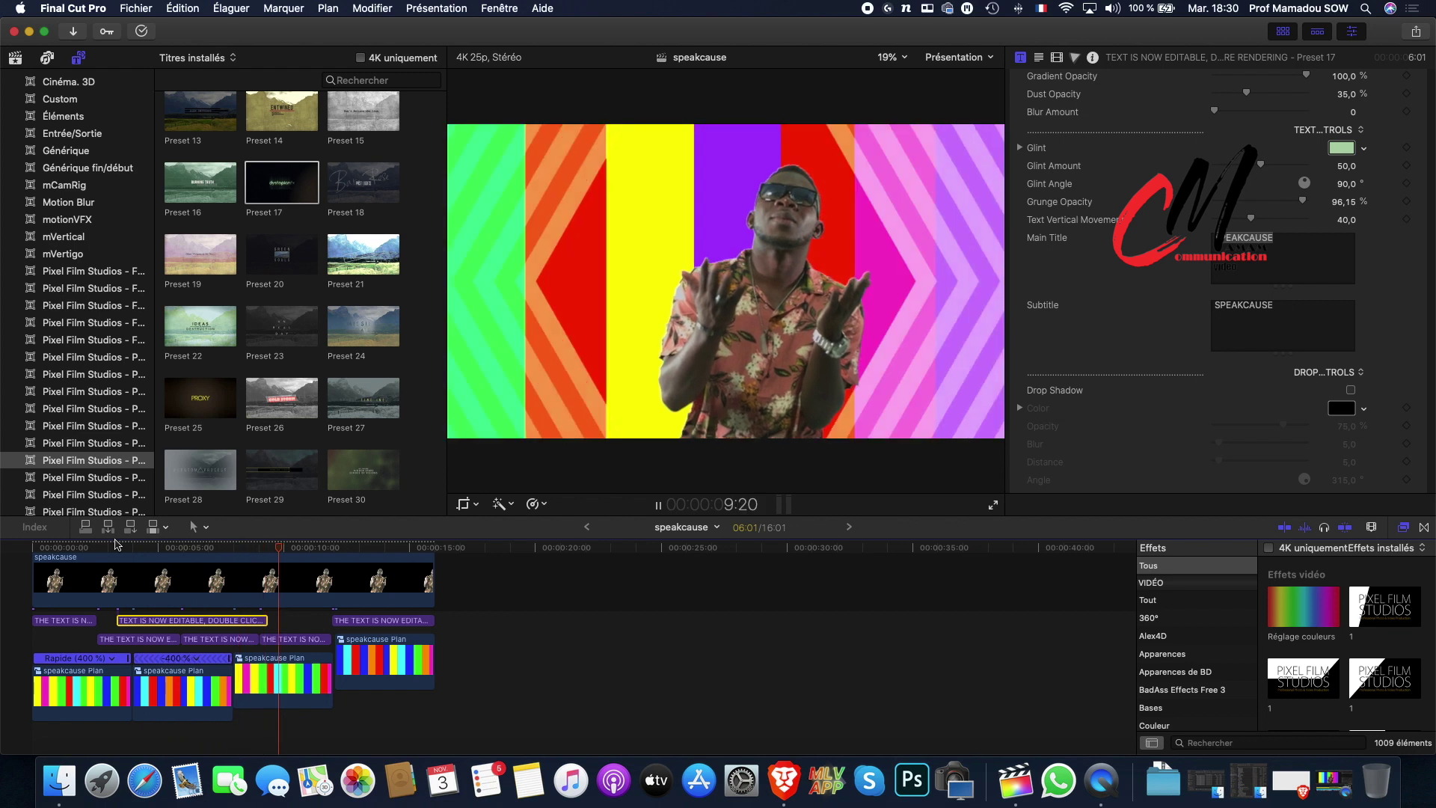
{"action": "key", "text": "space"}
Add the Preset 26 title beneath the speakcause clip and shift it to start at about 6 seconds.
{"action": "scroll", "coordinate": [299, 383], "scroll_direction": "up", "scroll_amount": 1}
{"action": "scroll", "coordinate": [299, 384], "scroll_direction": "down", "scroll_amount": 1}
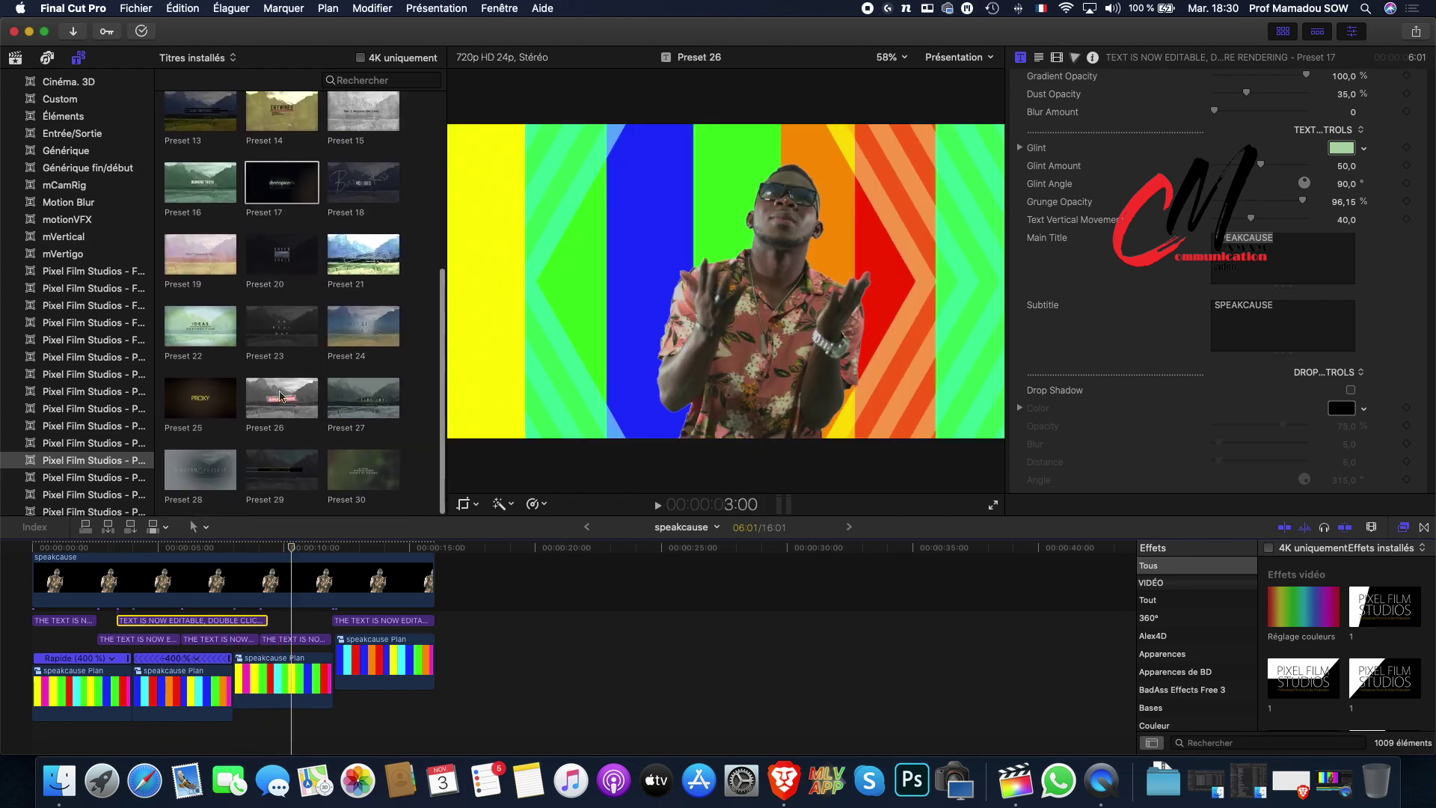
{"action": "left_click_drag", "start_coordinate": [281, 398], "coordinate": [119, 646]}
{"action": "left_click_drag", "start_coordinate": [217, 642], "coordinate": [279, 642]}
{"action": "left_click", "coordinate": [264, 641]}
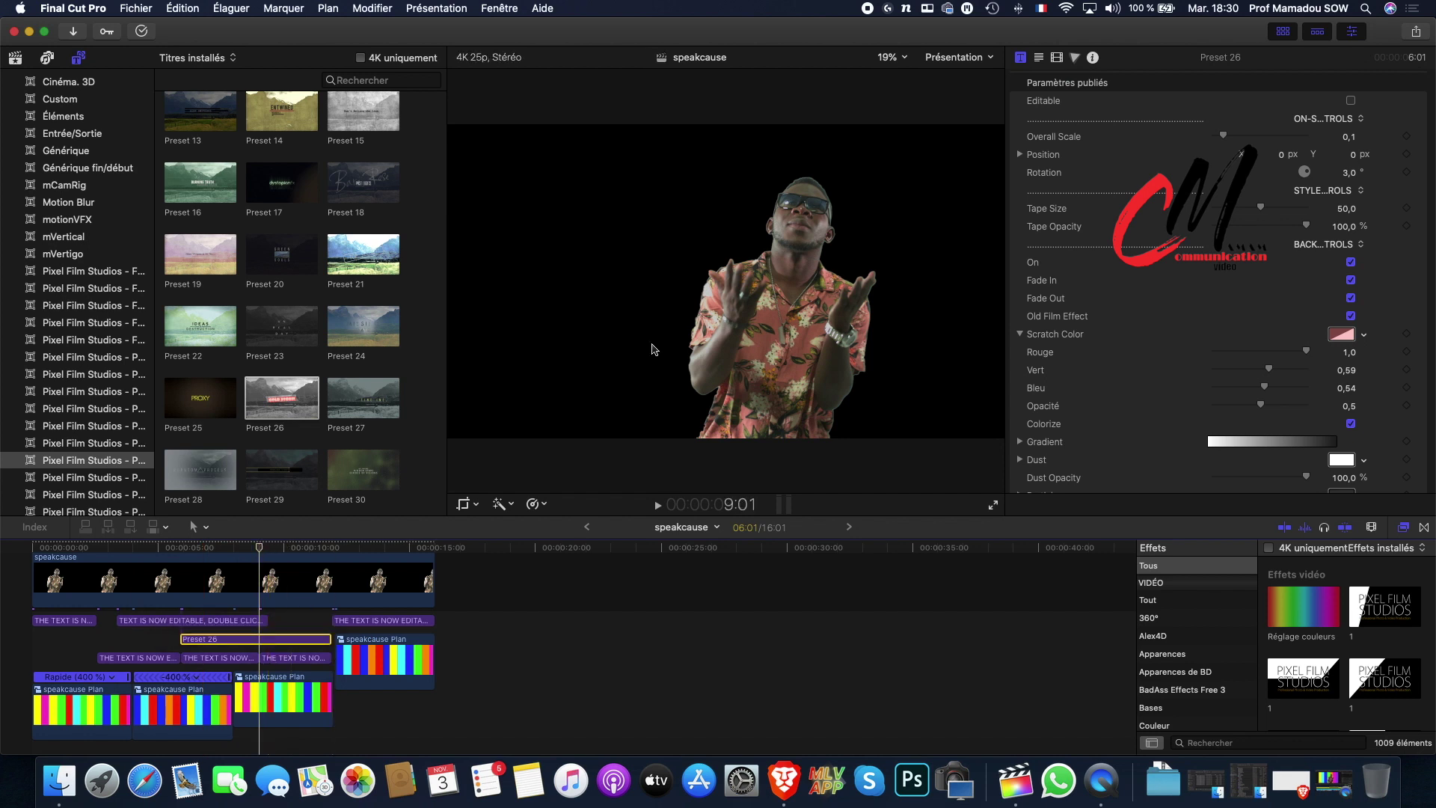
{"action": "left_click", "coordinate": [284, 547]}
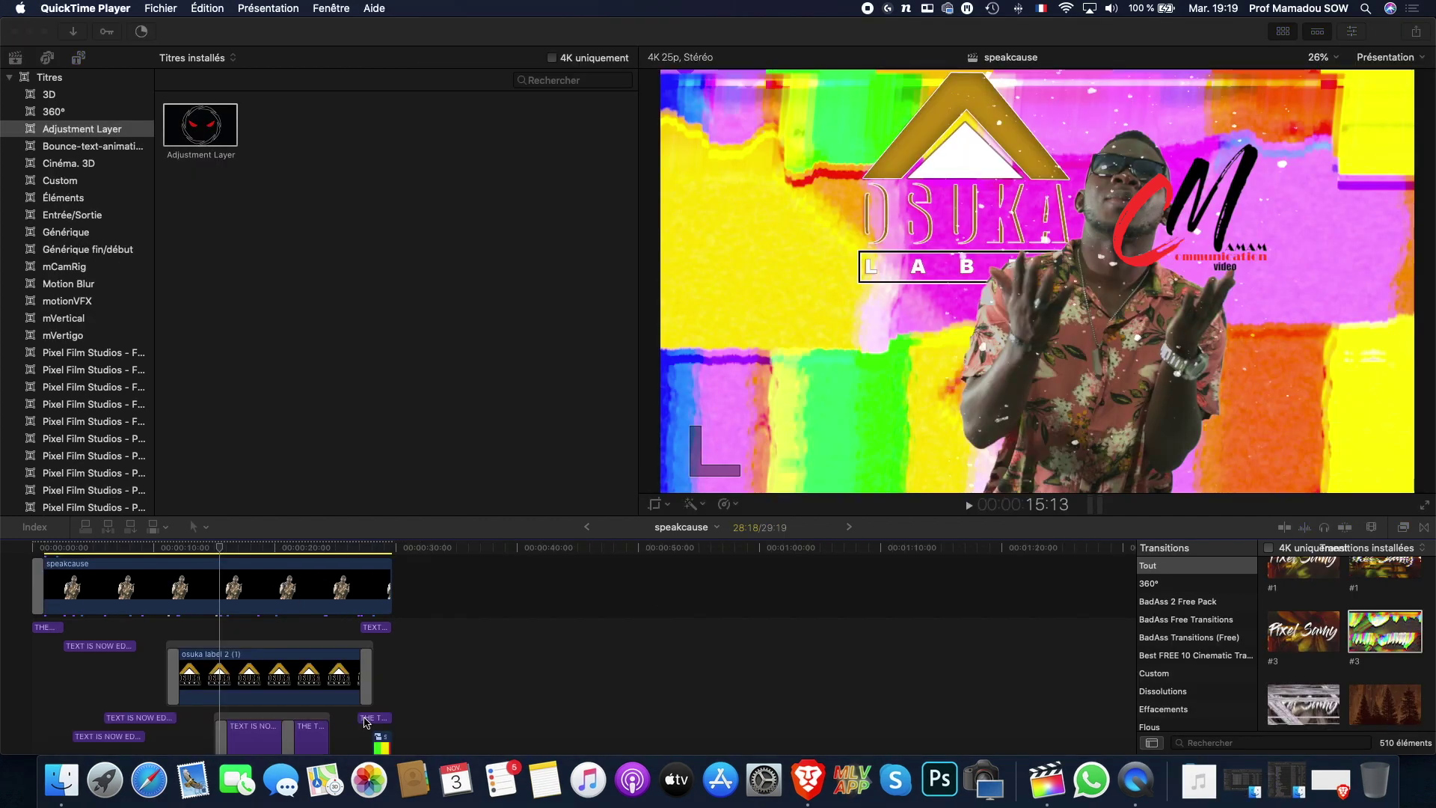
Add a Color Wheels correction to the Adjustment Layer, raise the highlights' brightness and saturation, and play the sequence from the start.
{"action": "left_click", "coordinate": [966, 500]}
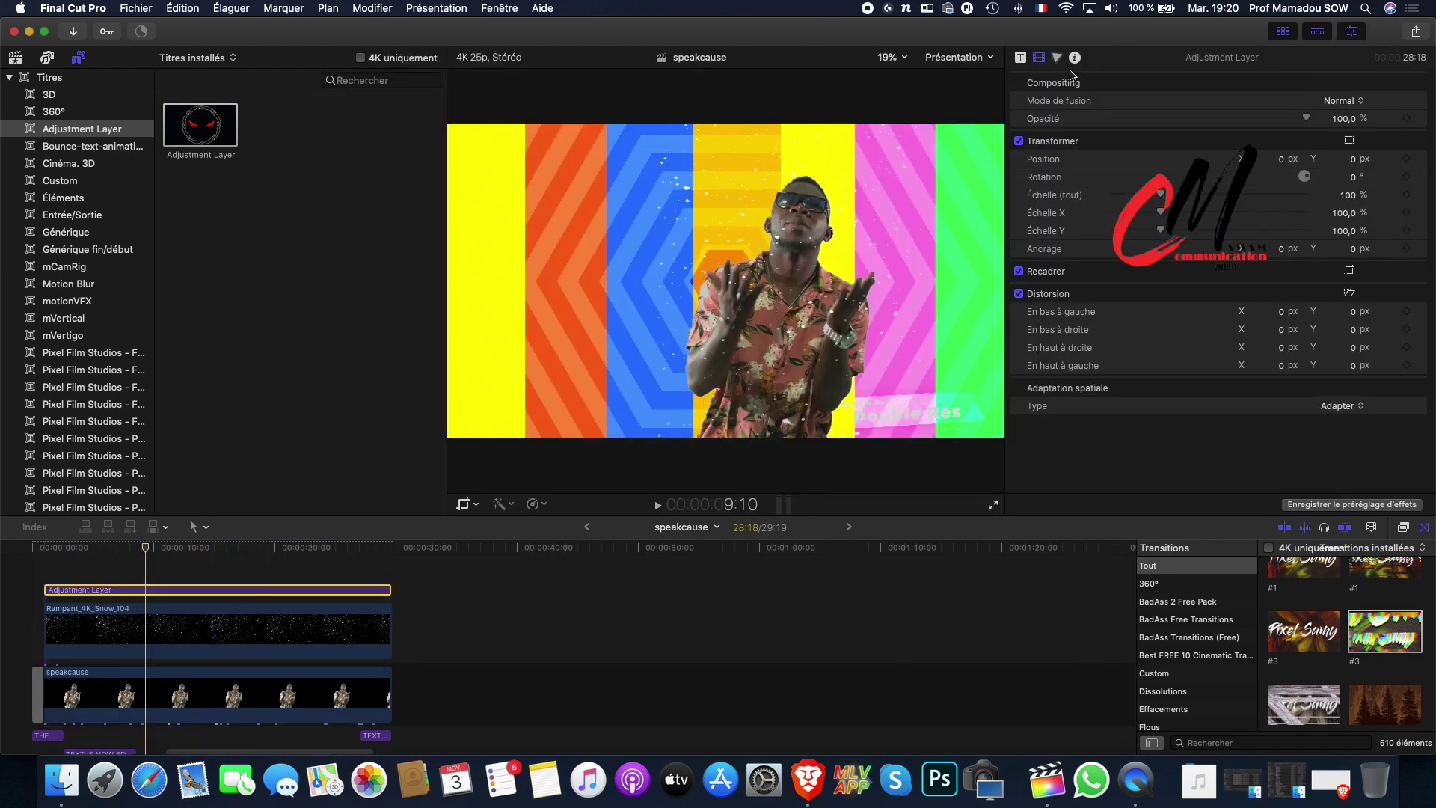
{"action": "left_click", "coordinate": [1057, 57]}
{"action": "left_click", "coordinate": [1077, 81]}
{"action": "left_click", "coordinate": [1062, 119]}
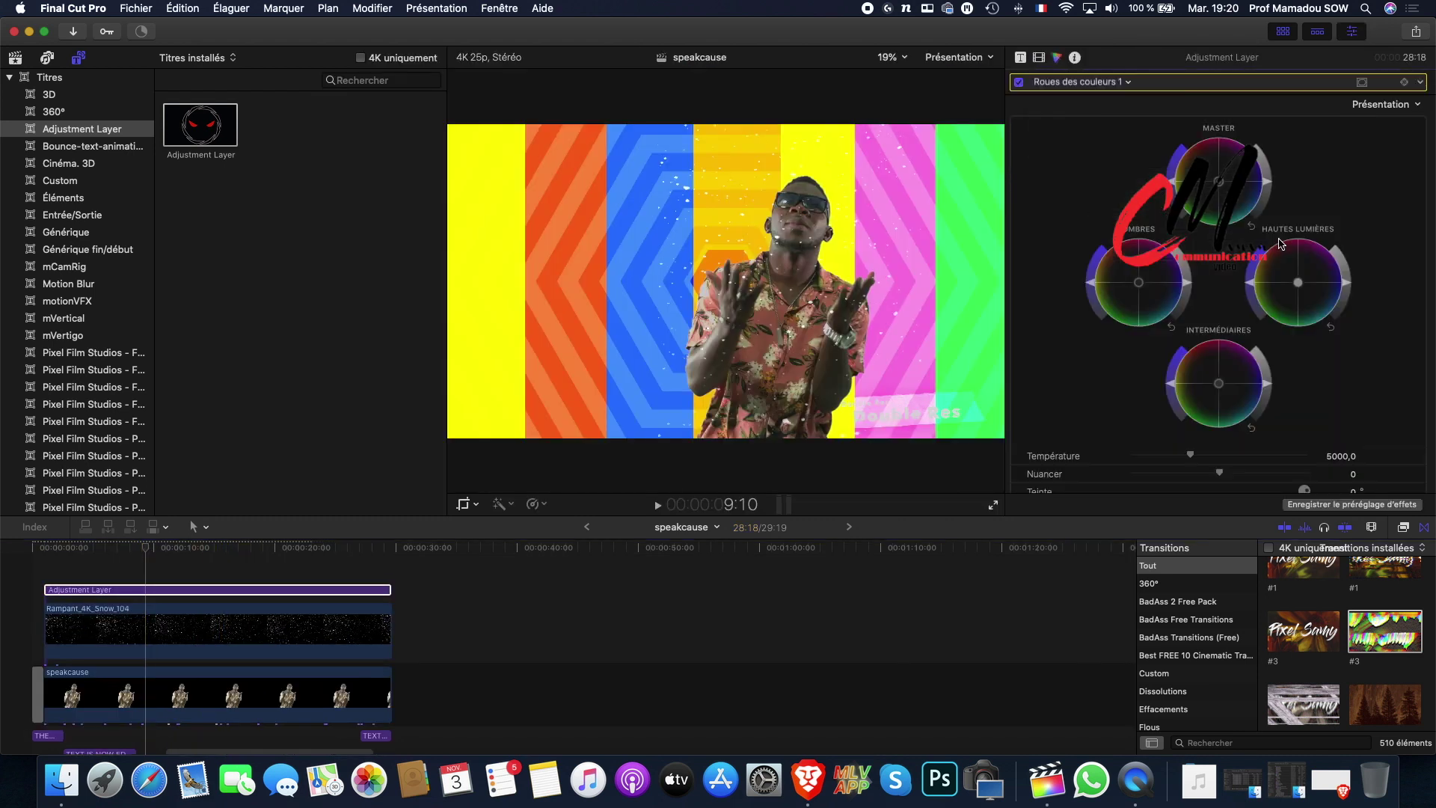
{"action": "mouse_move", "coordinate": [1346, 268]}
{"action": "left_mouse_down"}
{"action": "mouse_move", "coordinate": [1339, 249]}
{"action": "mouse_move", "coordinate": [1346, 265]}
{"action": "left_mouse_up"}
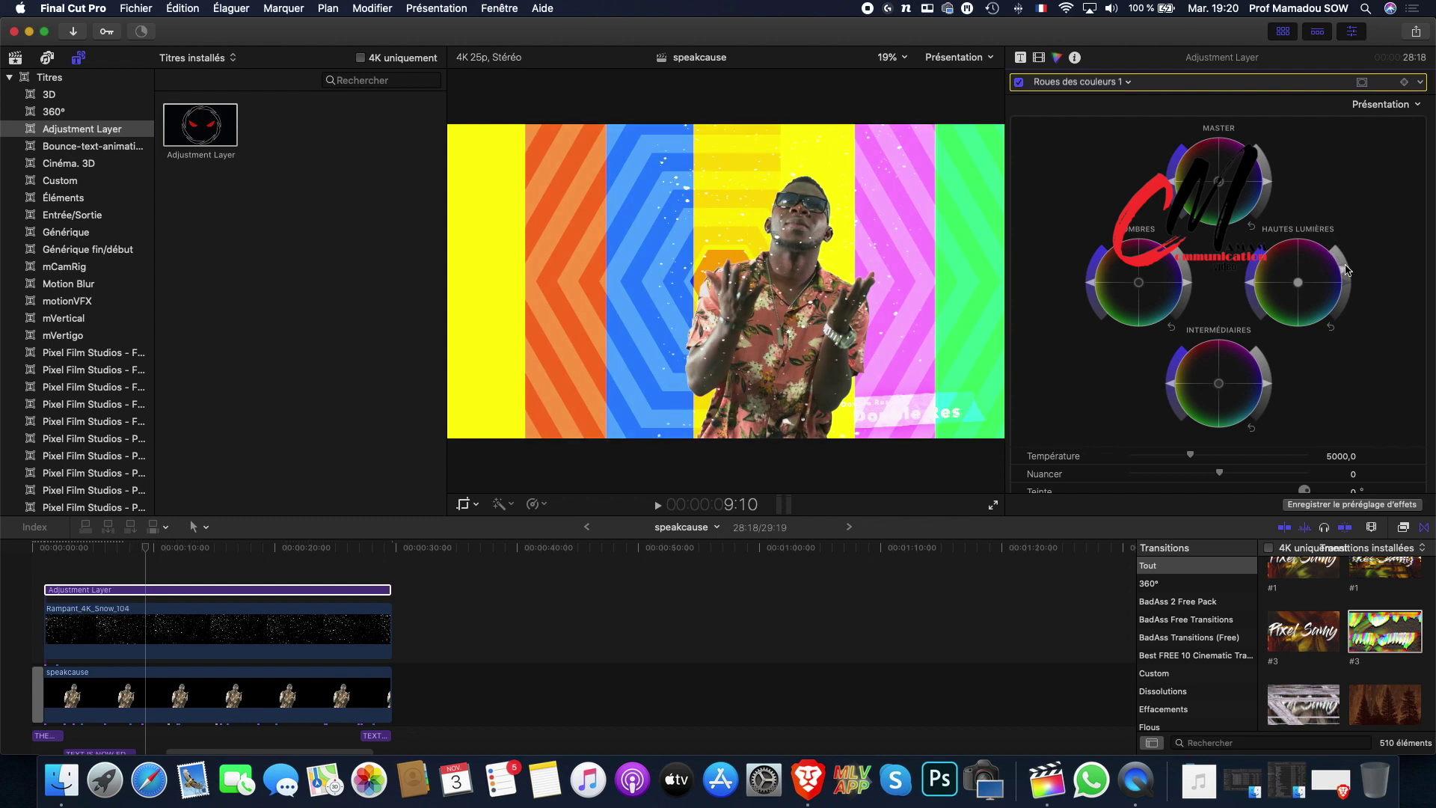
{"action": "left_click_drag", "start_coordinate": [1255, 286], "coordinate": [1264, 265]}
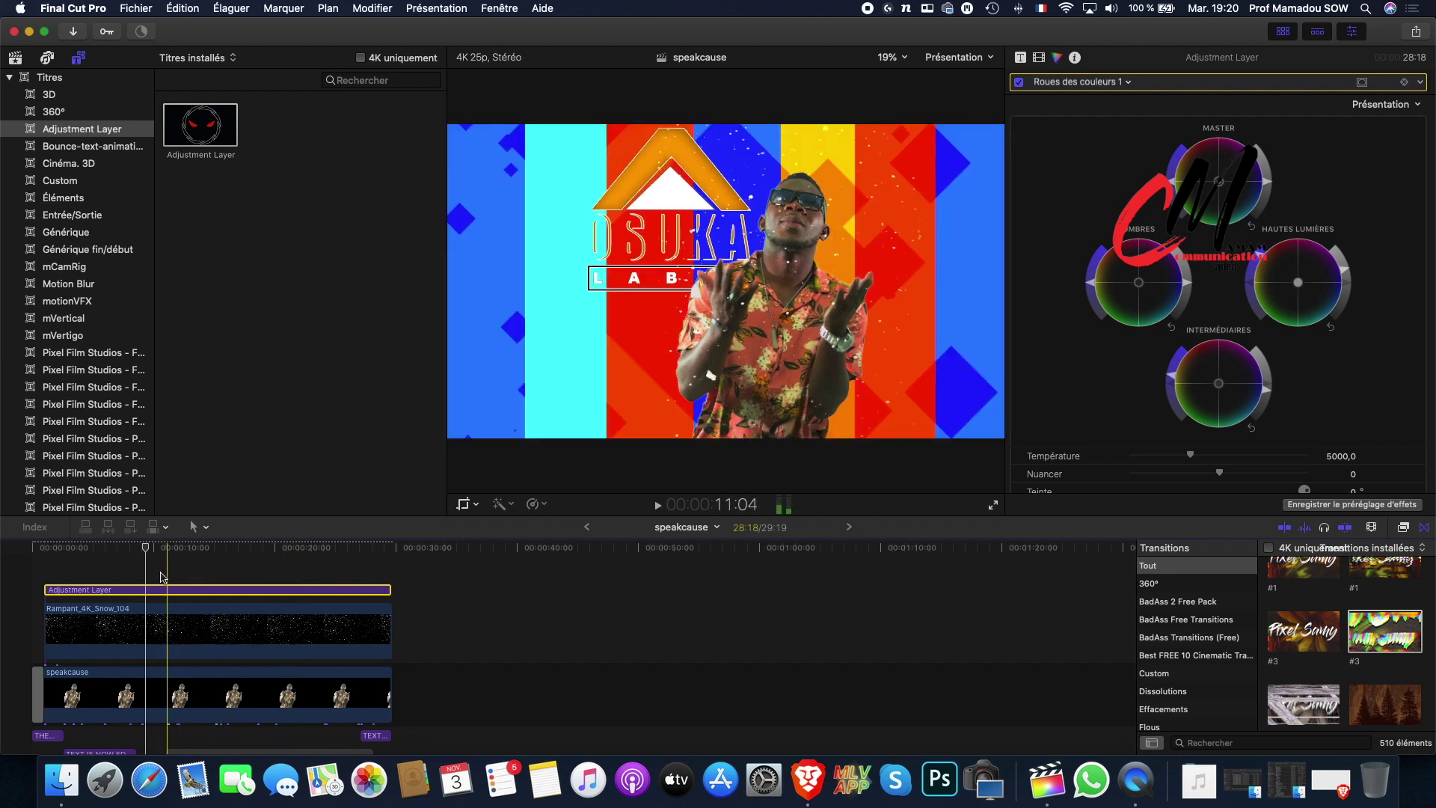
{"action": "left_click", "coordinate": [29, 570]}
{"action": "key", "text": "space"}
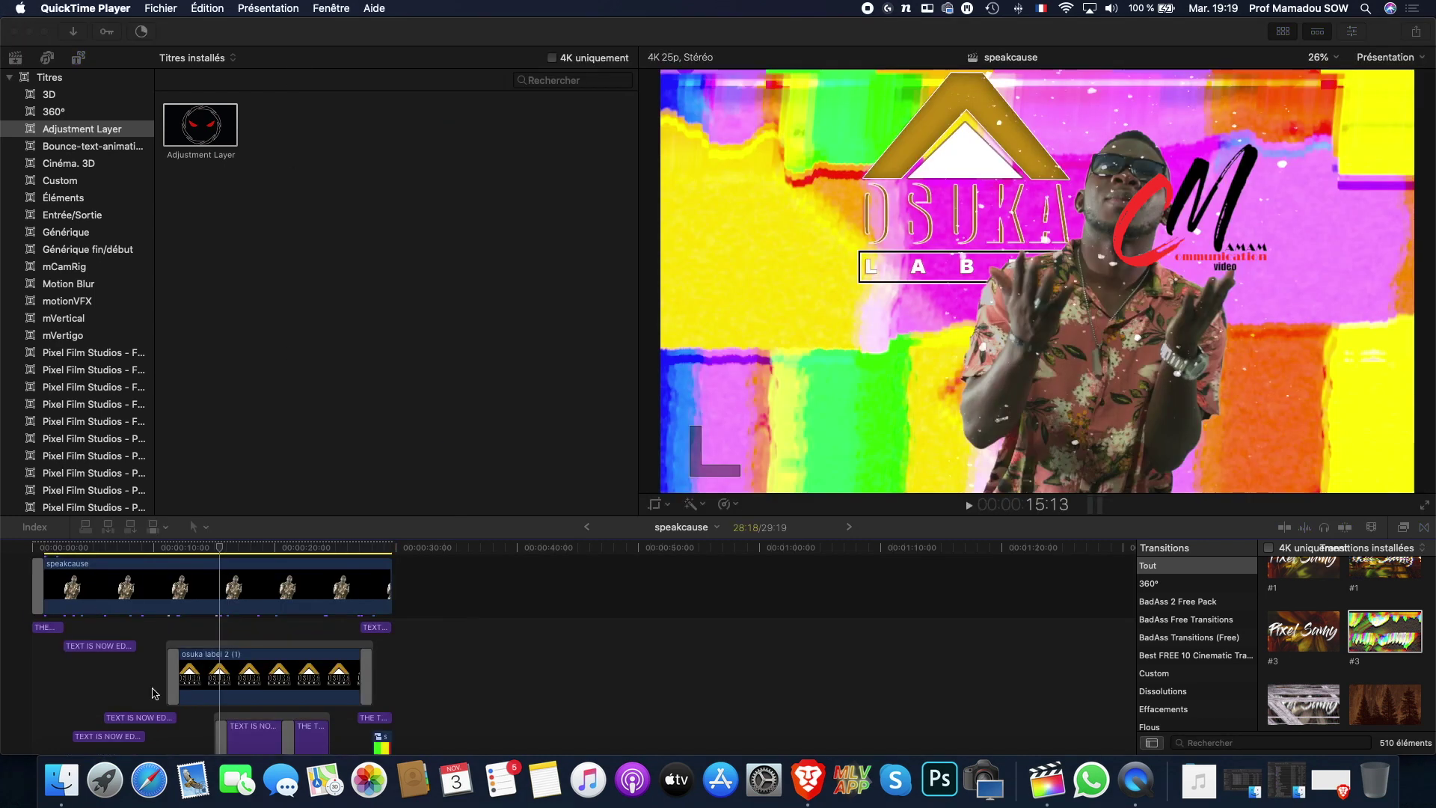
Apply the Color Wheels highlight correction on the Adjustment Layer and play back the graded sequence from its beginning.
{"action": "left_click", "coordinate": [155, 694]}
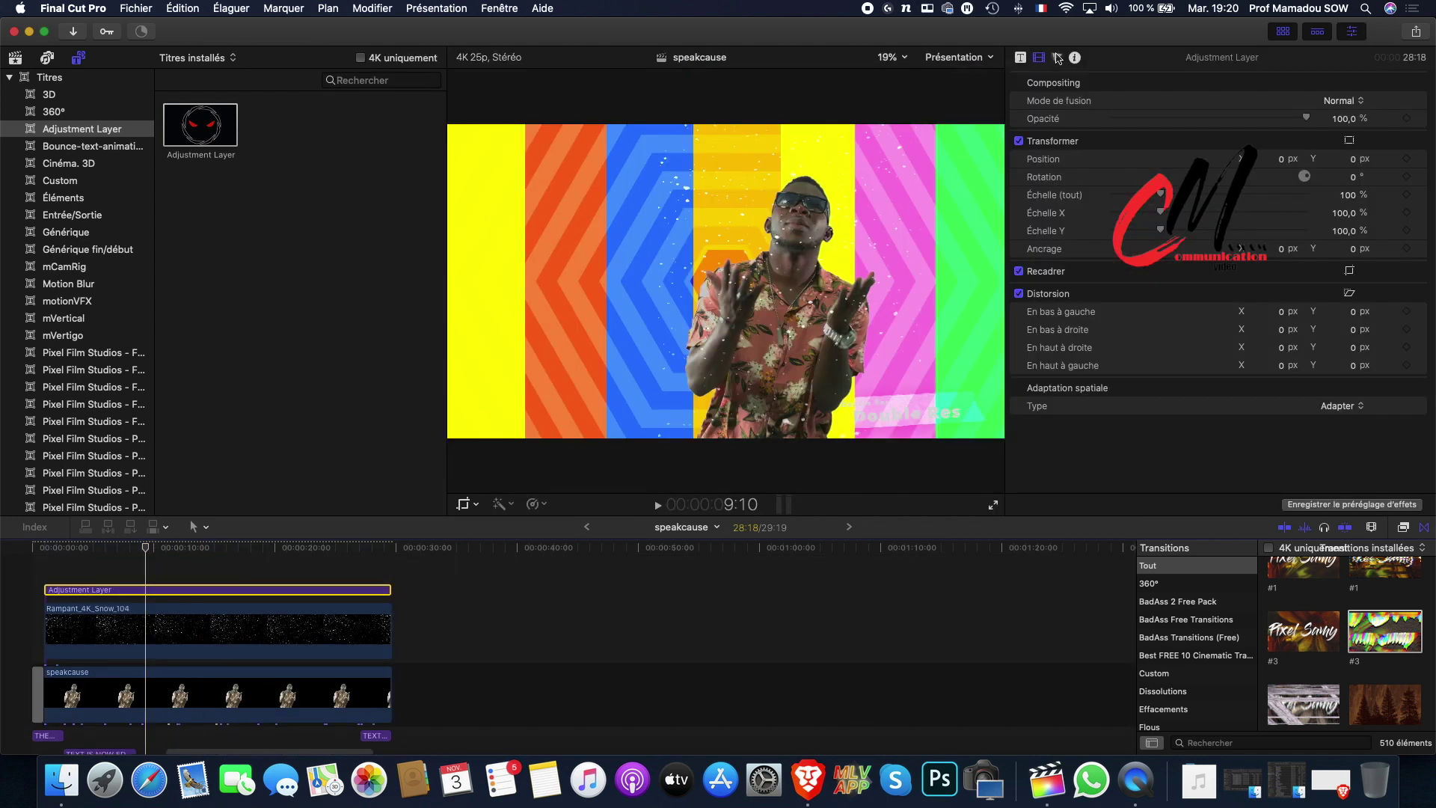
{"action": "left_click", "coordinate": [1058, 58]}
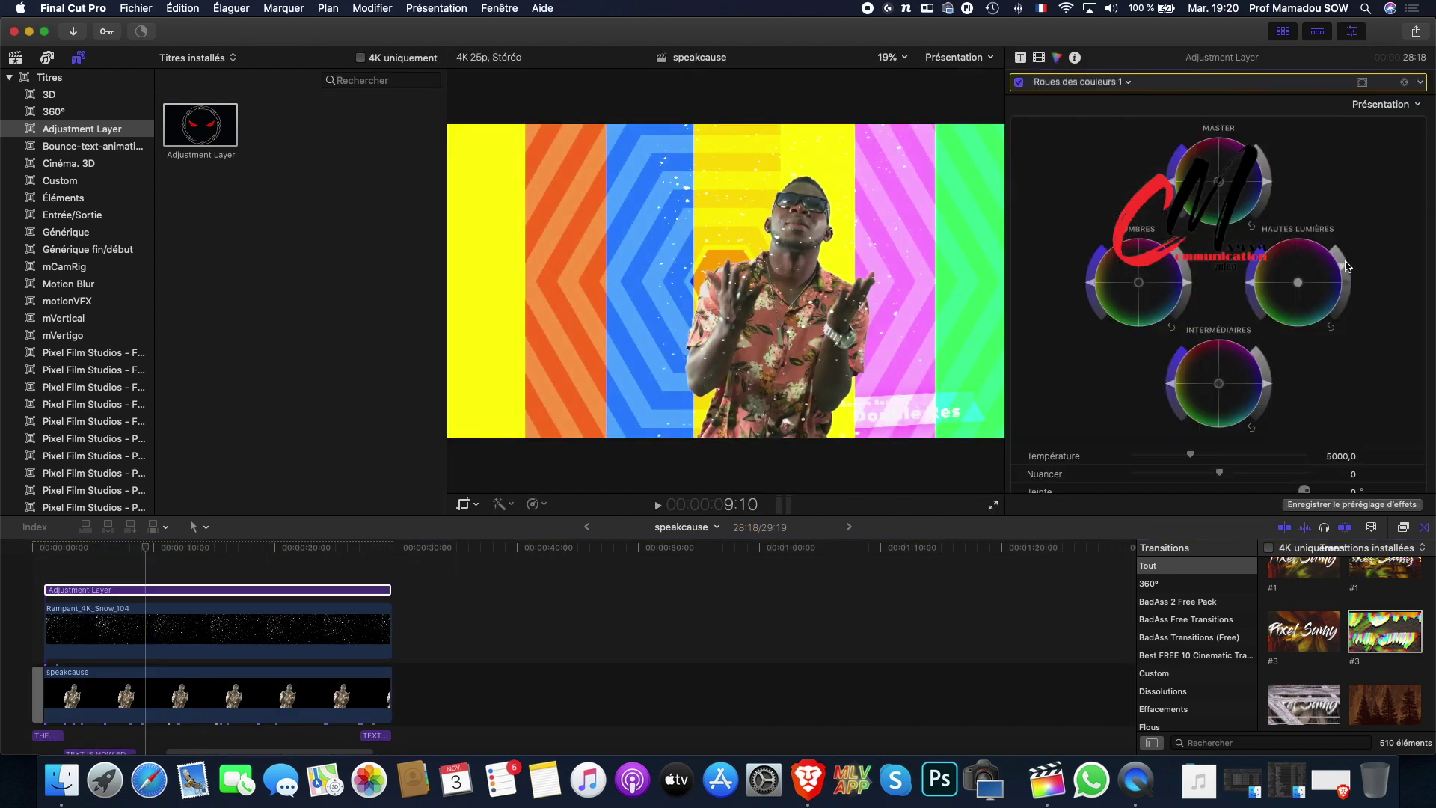
{"action": "left_click", "coordinate": [179, 591]}
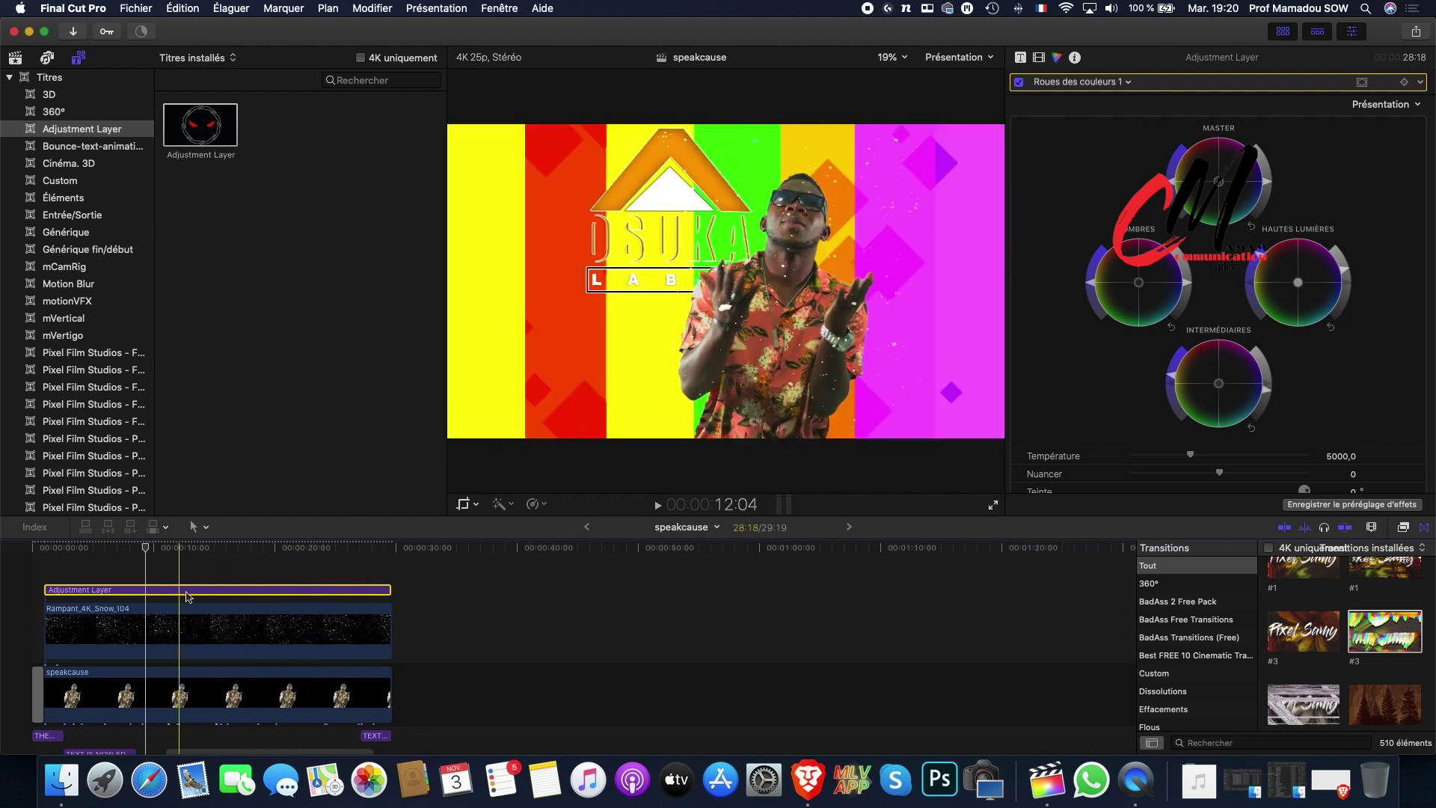
{"action": "left_click", "coordinate": [35, 570]}
{"action": "key", "text": "space"}
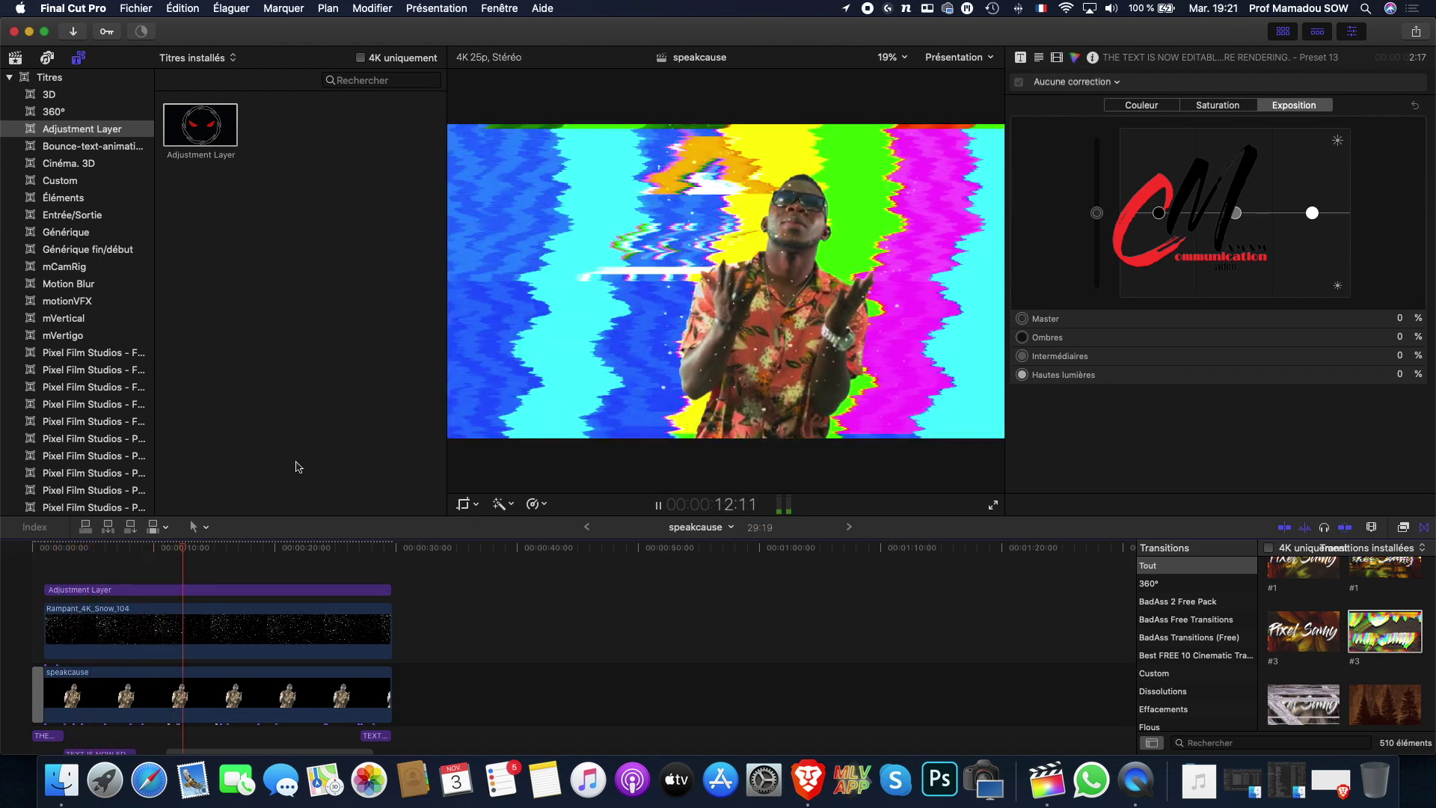